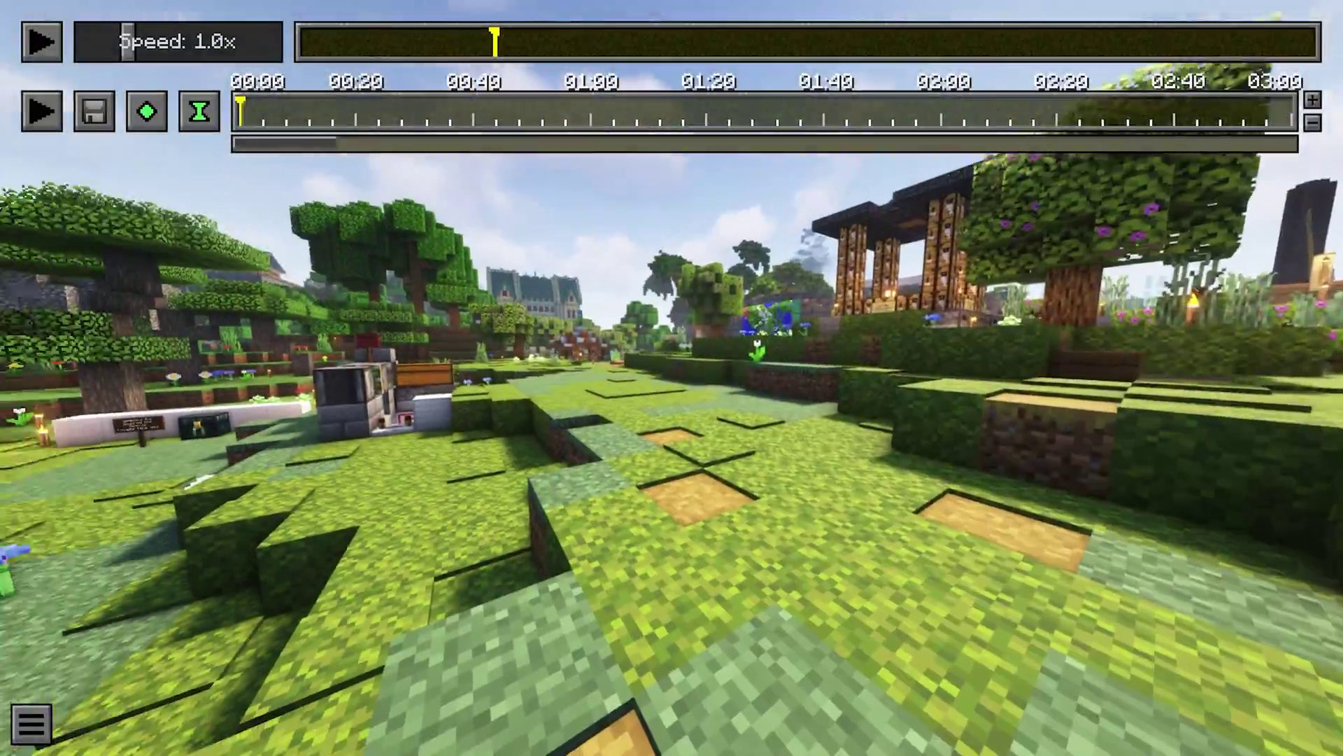
key(space)
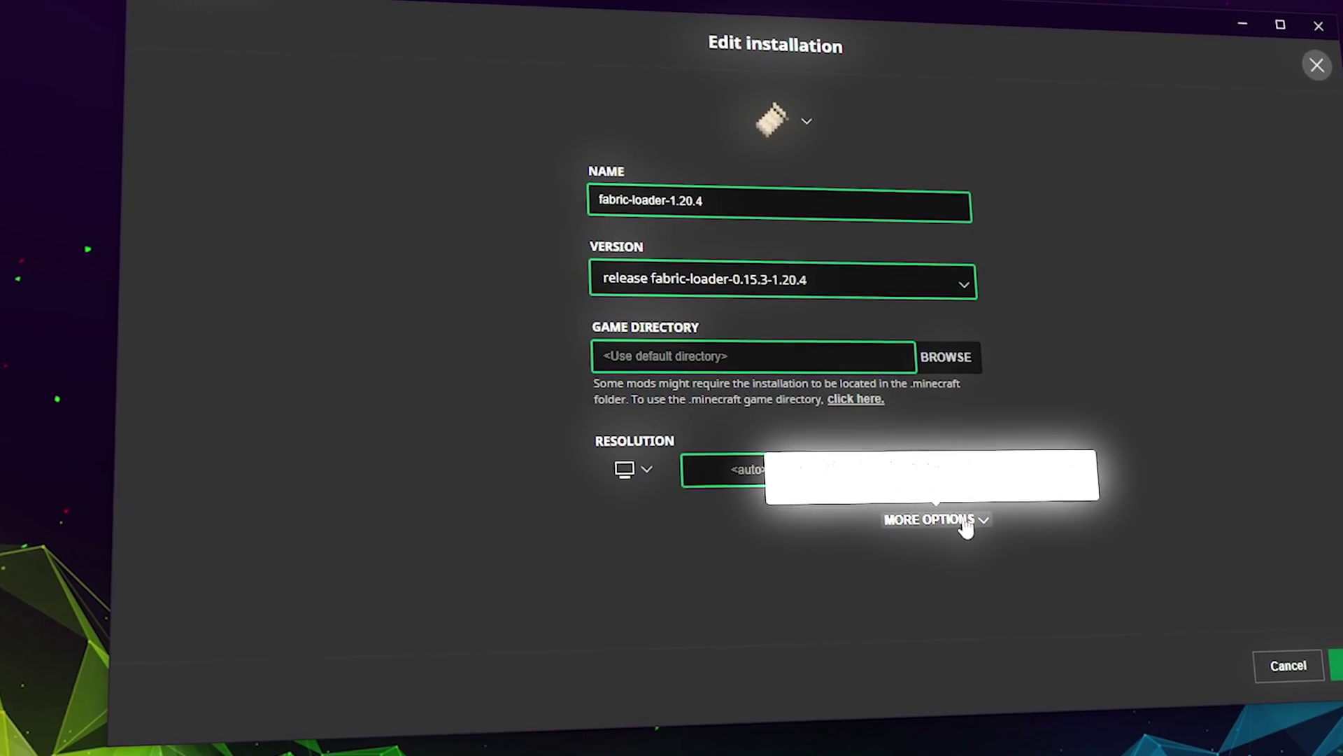
Step: Expand the extra options of the fabric-loader-1.20.4 installation and inspect its JVM arguments
scroll(1058, 540, down, 1)
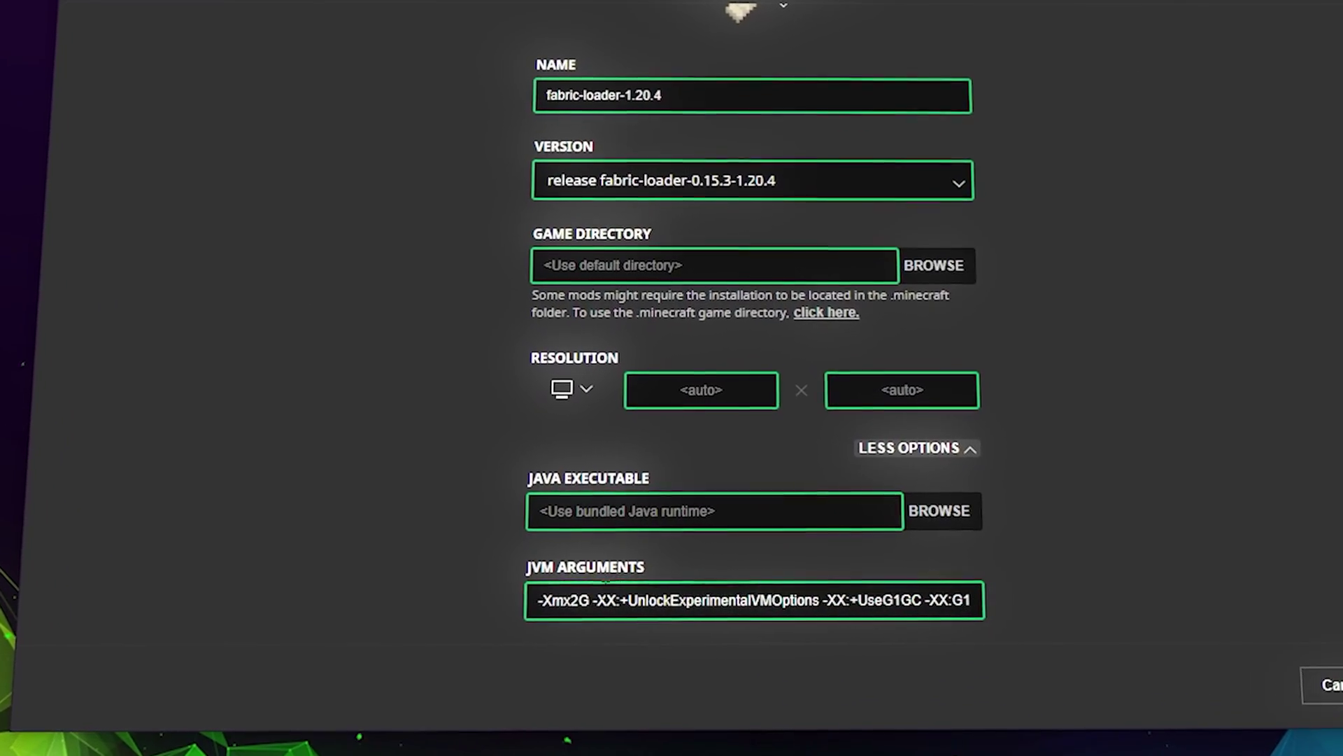
click(1123, 597)
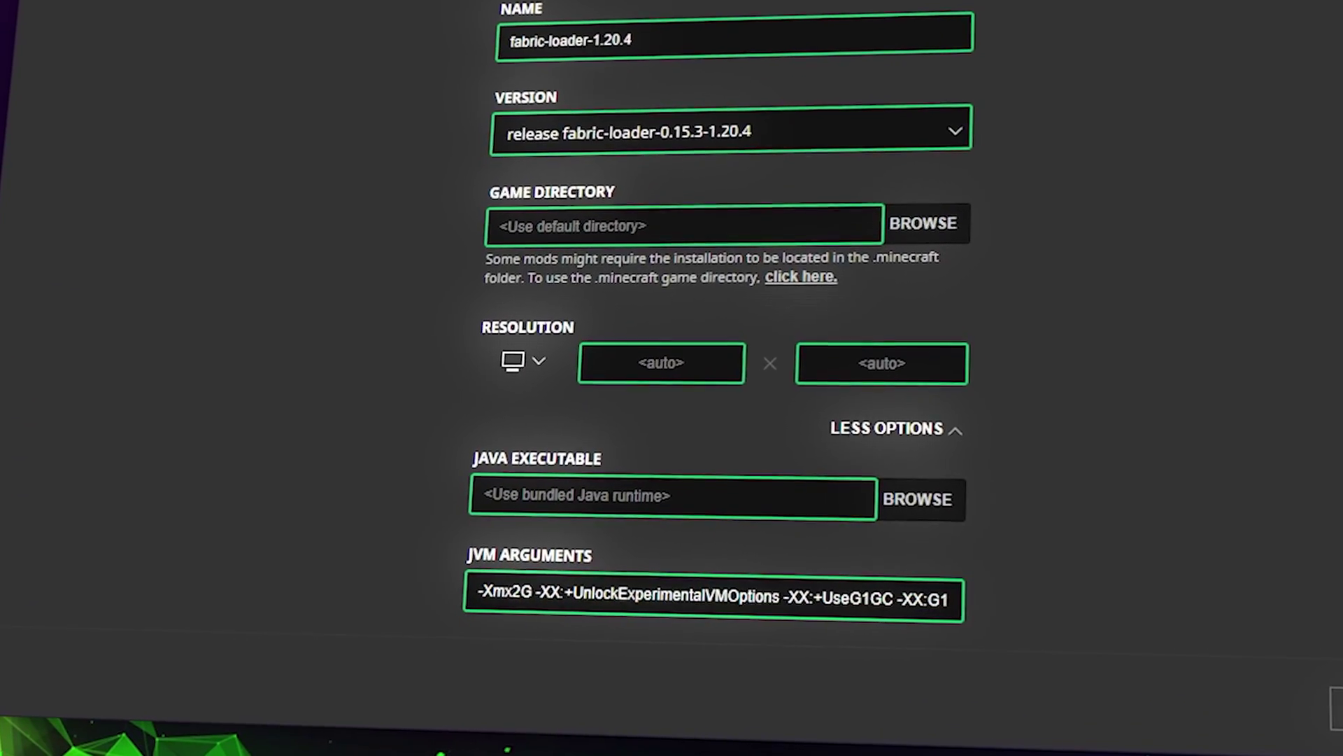
drag(536, 593, 823, 598)
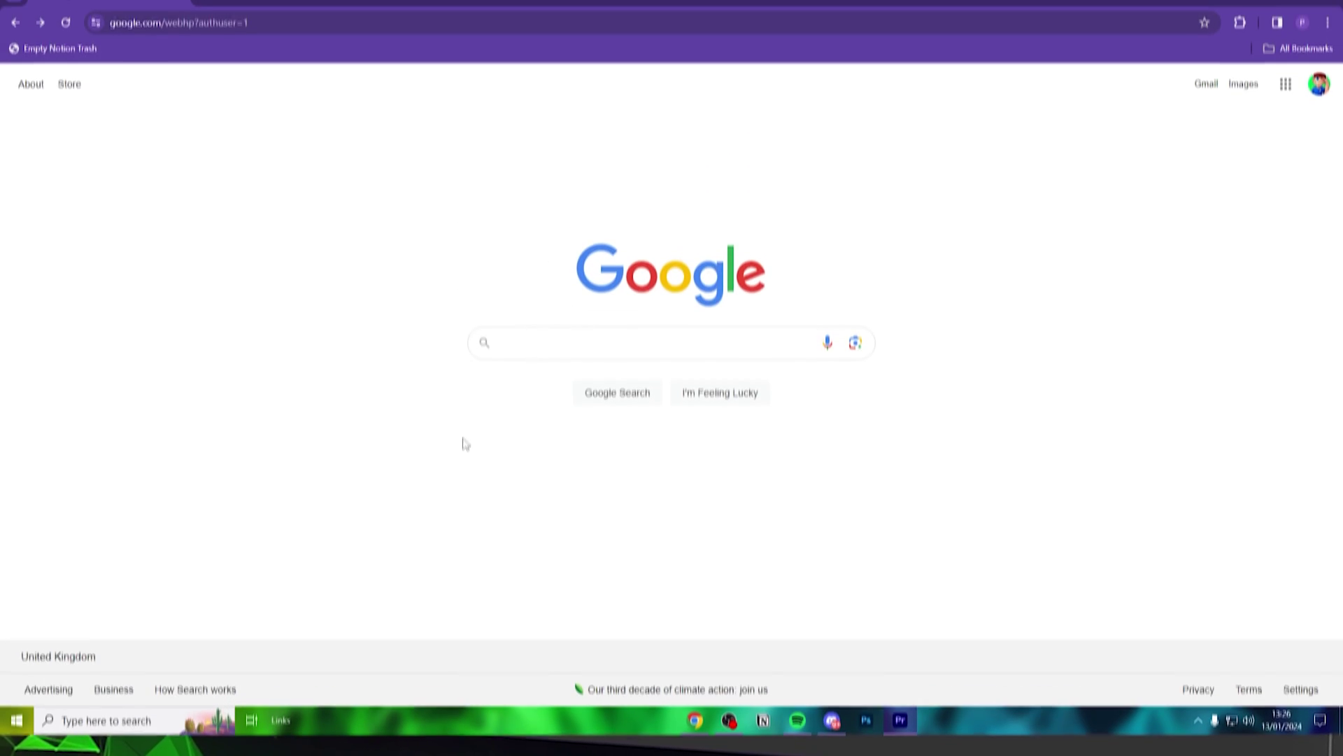
Step: Search Google for "replay mod", open the official site and locate the Replay Mod v2.6.14 entry for Minecraft 1.20.4
click(541, 361)
text(repl)
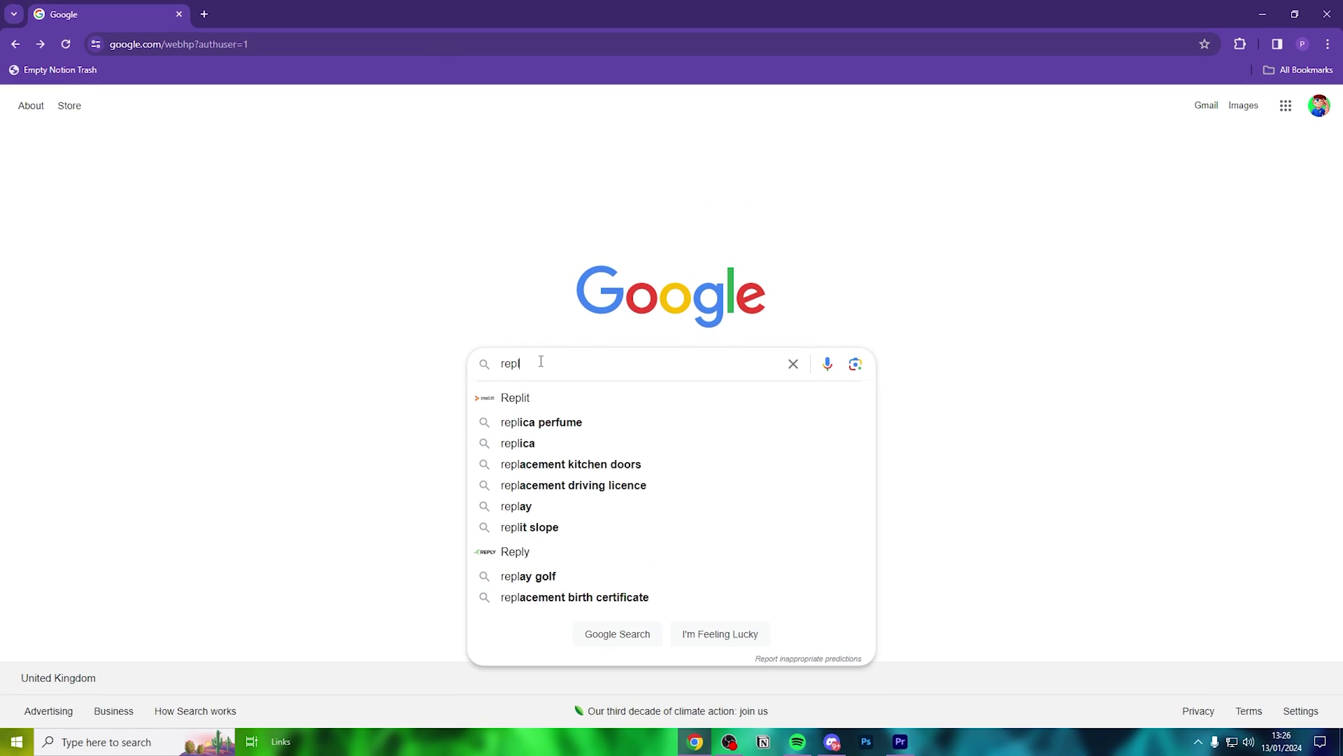
text(ay mod)
key(Return)
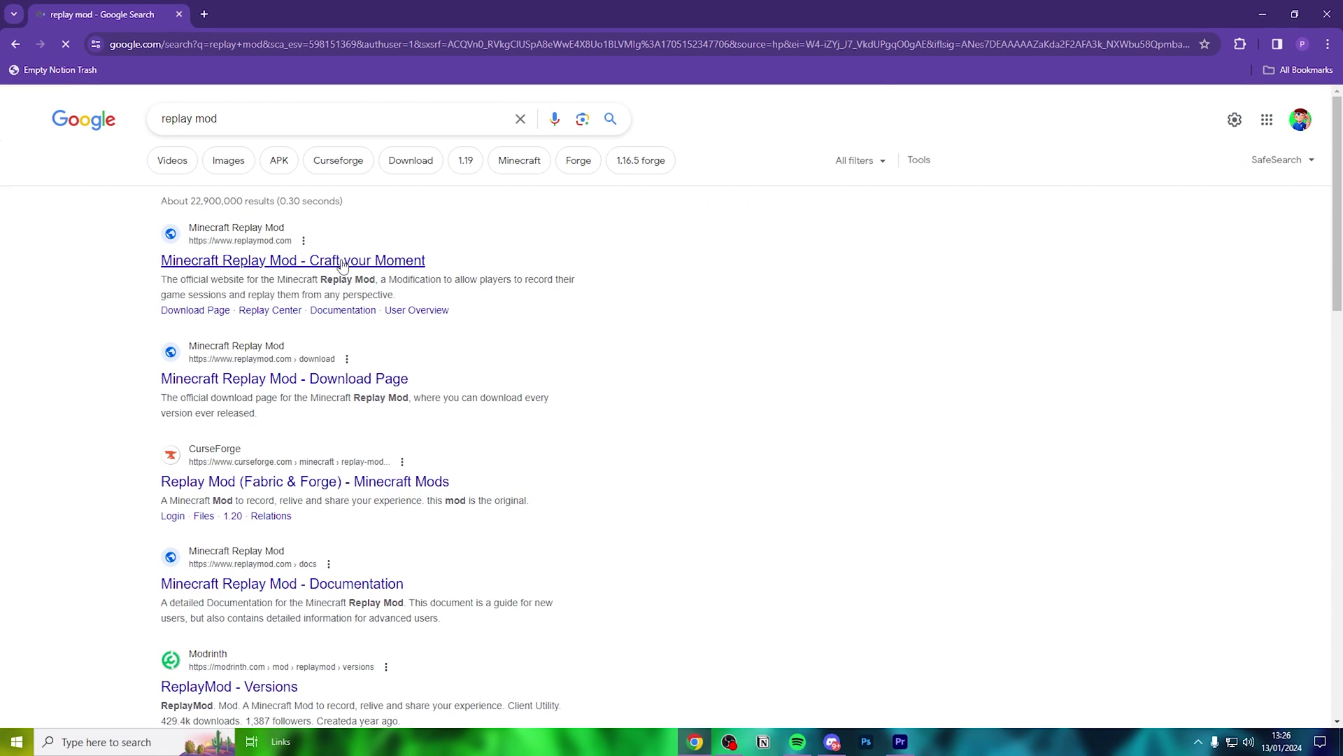
click(342, 263)
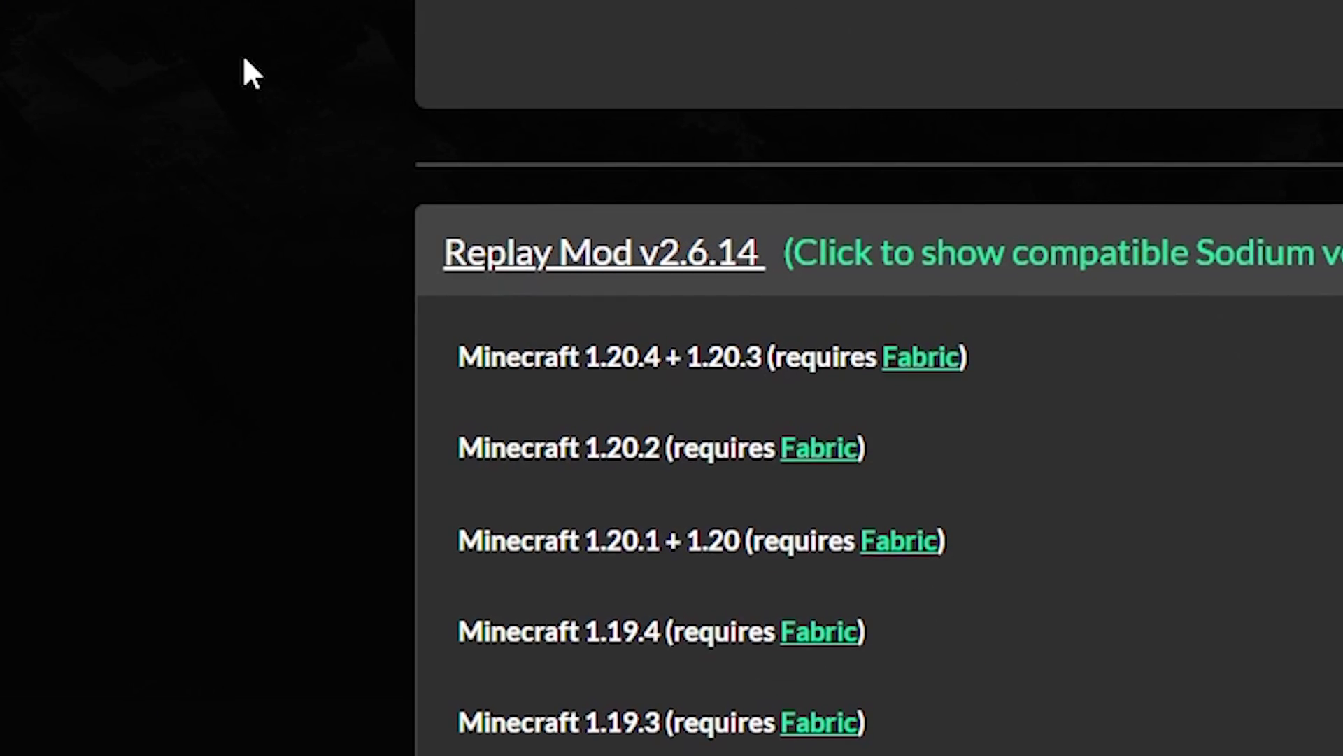
drag(452, 359, 879, 372)
click(398, 364)
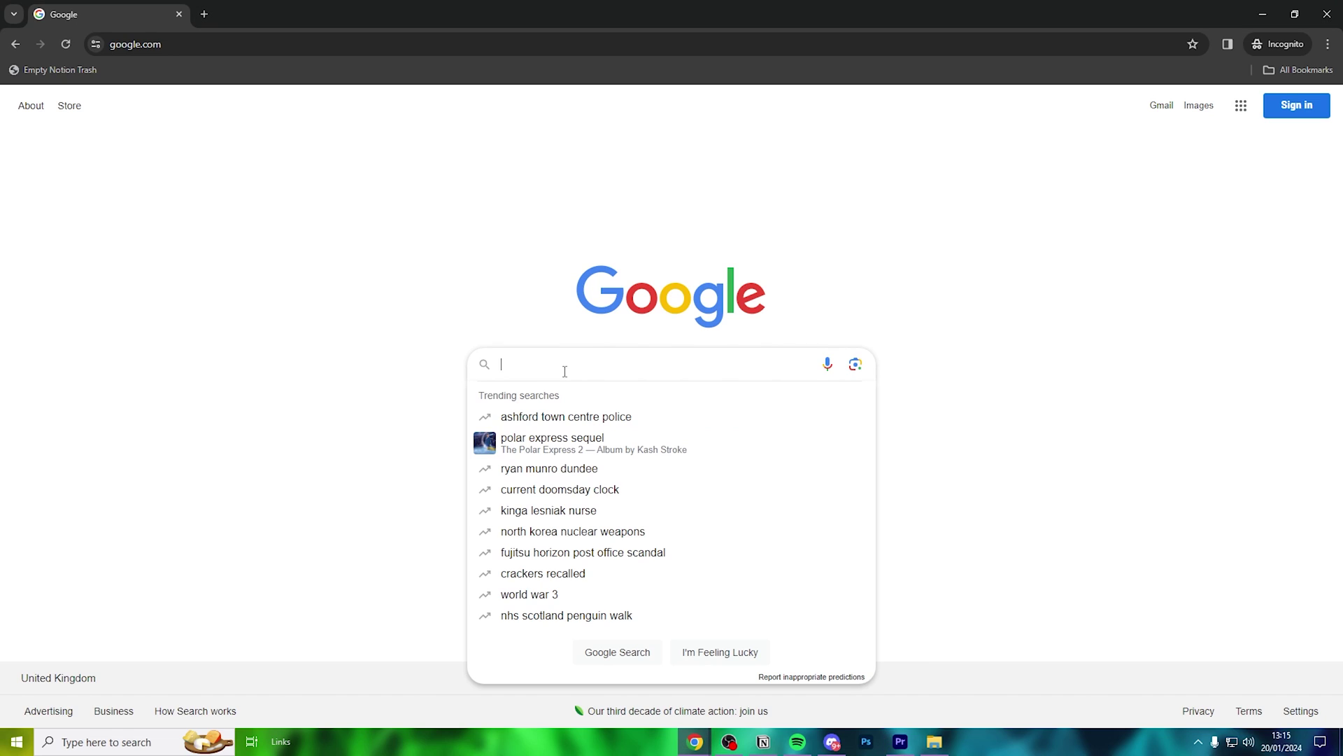
Step: Search Google for "fabric minecraft" and open the Fabric Loader download page on fabricmc.net
text(fabric minecraft)
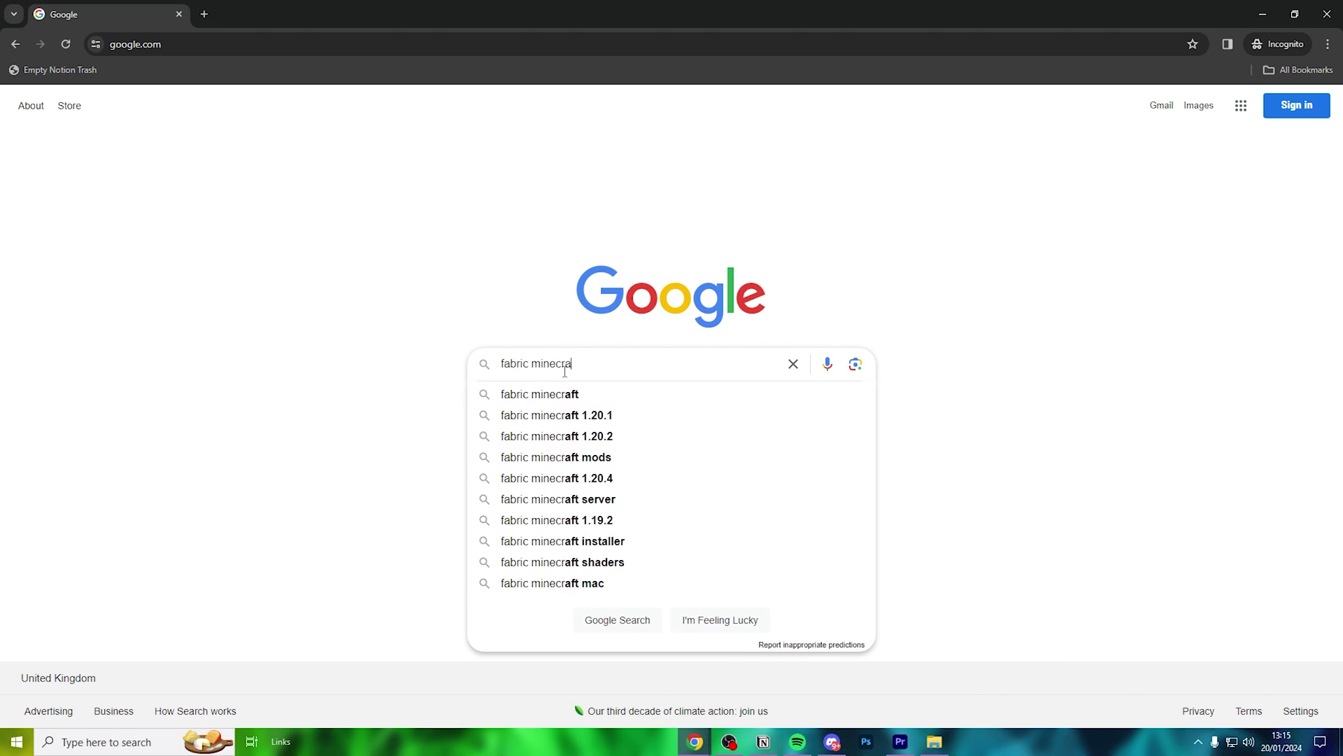
key(Return)
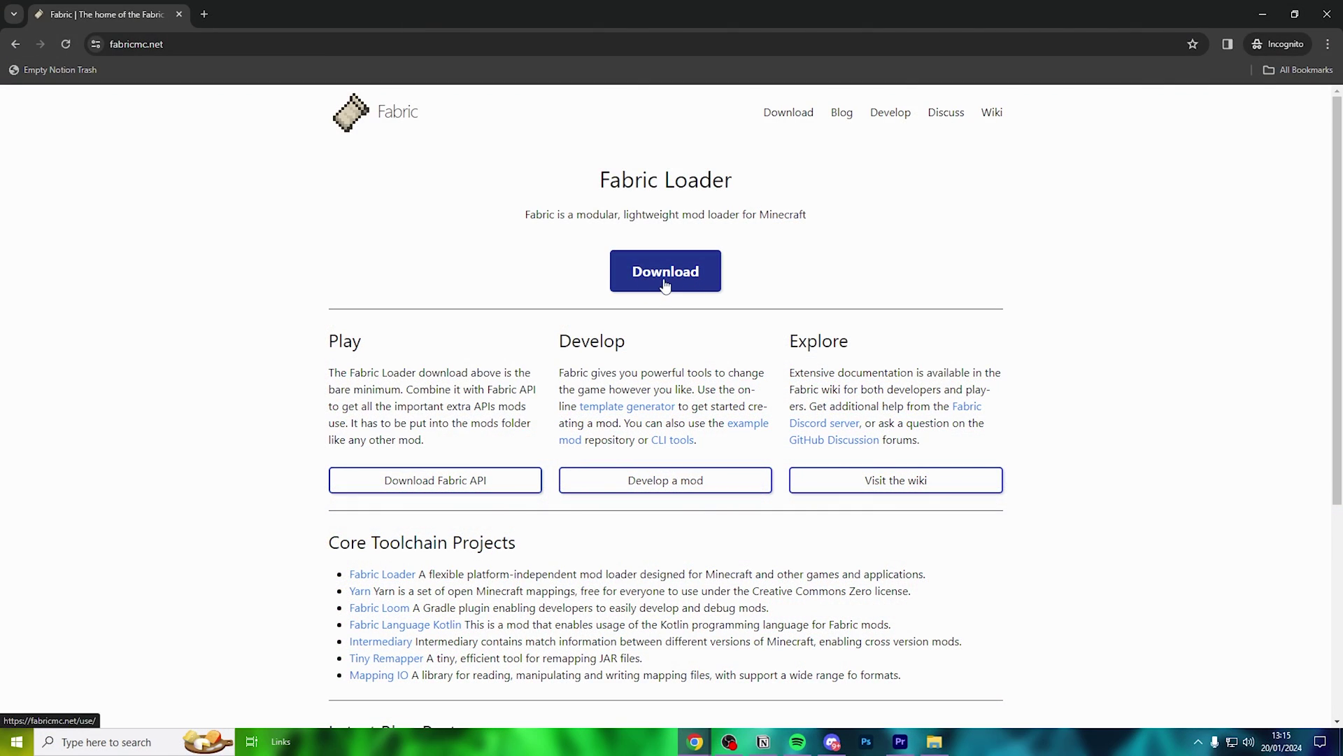
click(665, 280)
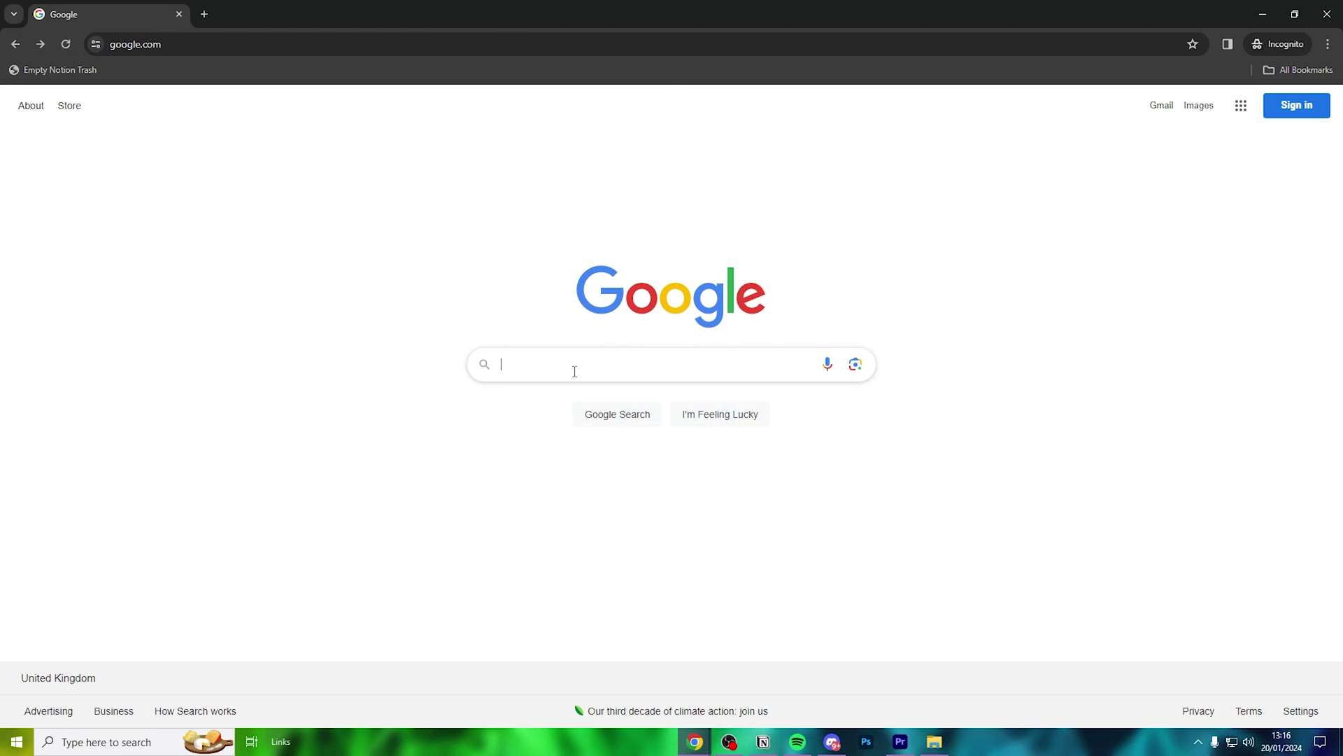
Step: Search Google for Fabric API, open its CurseForge page and accept the privacy notice
text(birc apoi)
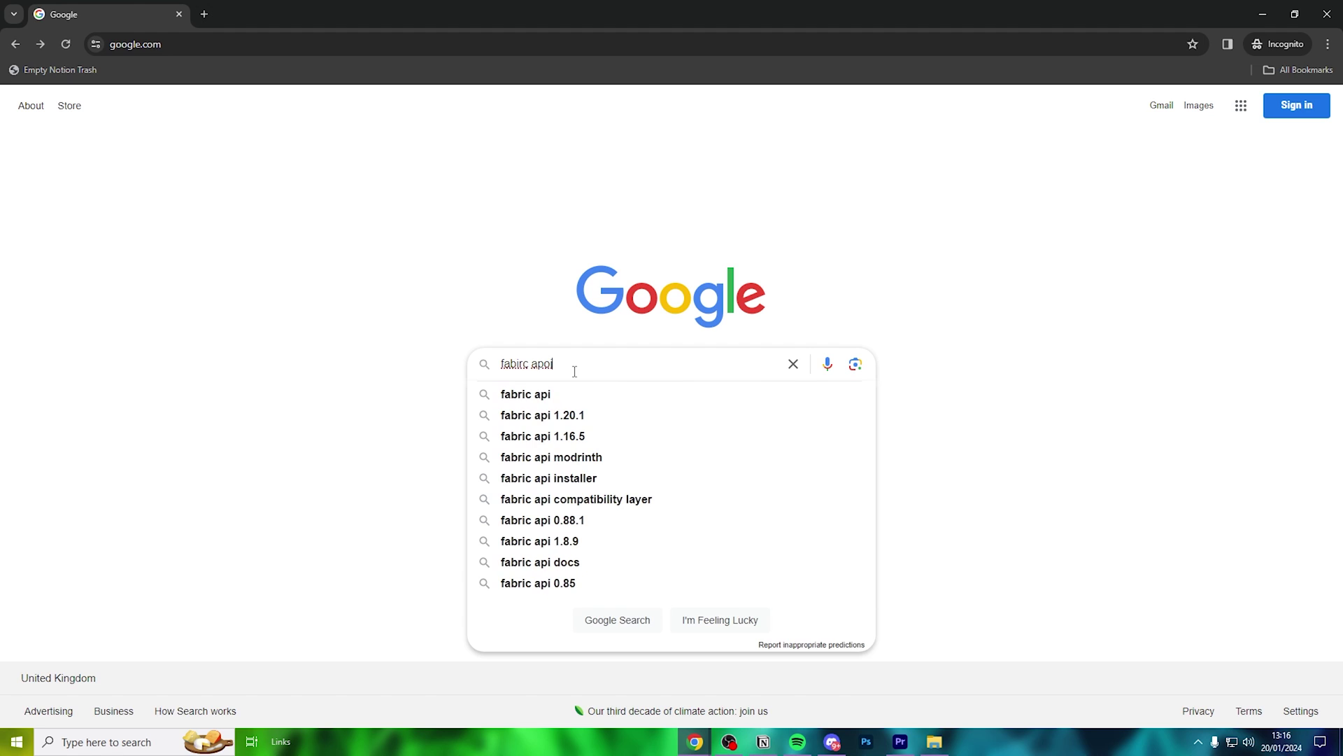
key(Return)
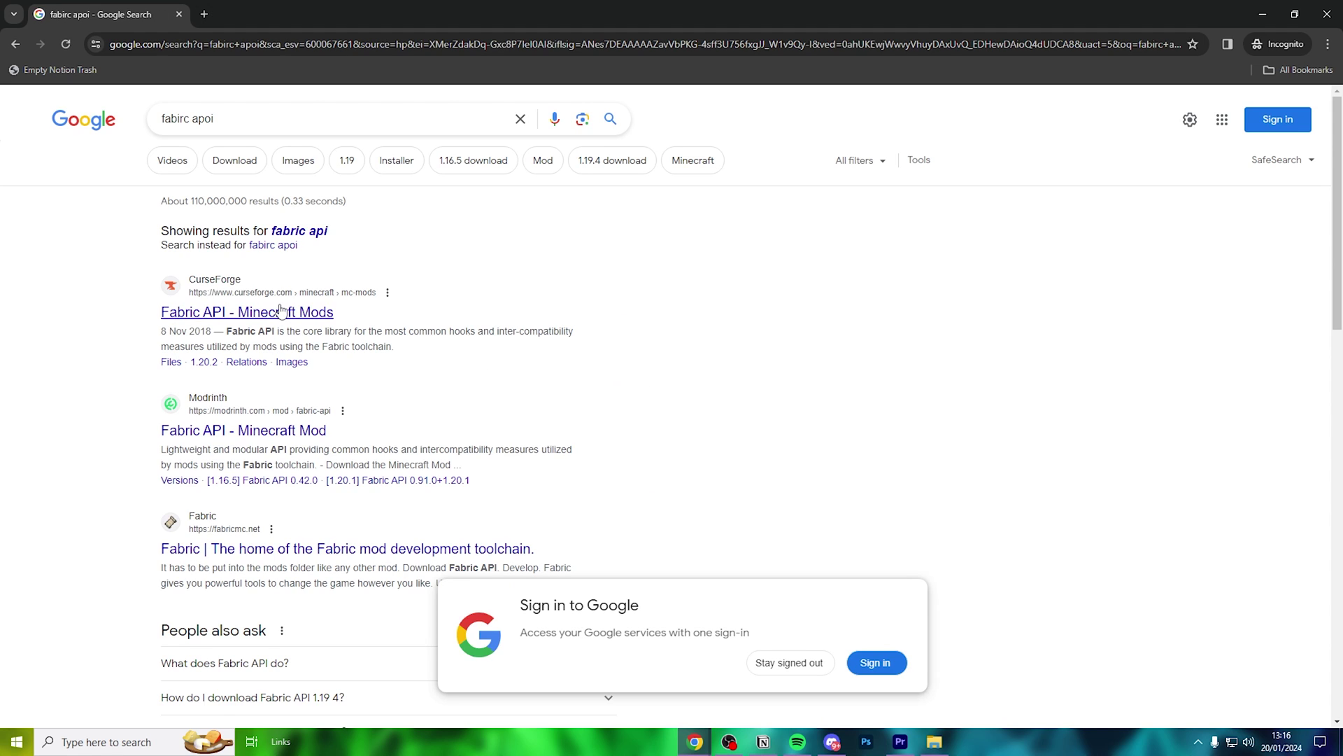
click(281, 312)
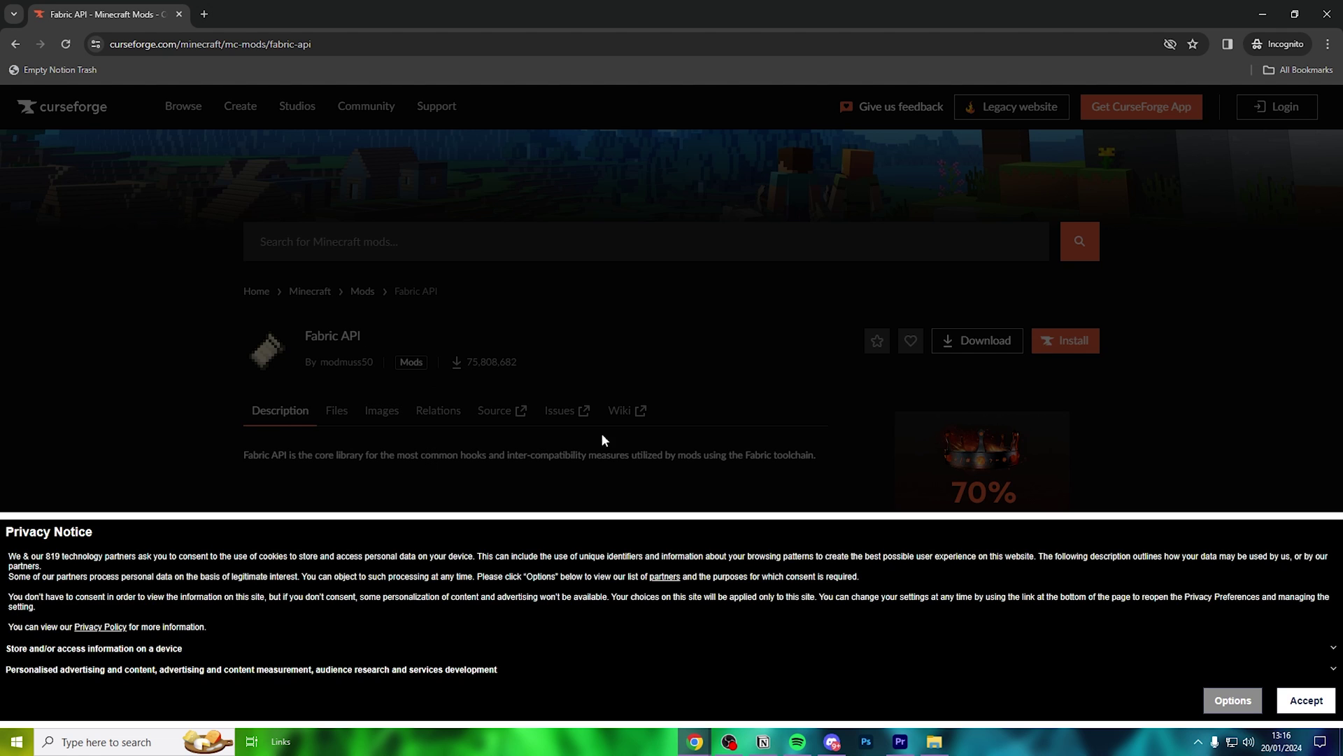
click(1306, 701)
drag(399, 340, 329, 337)
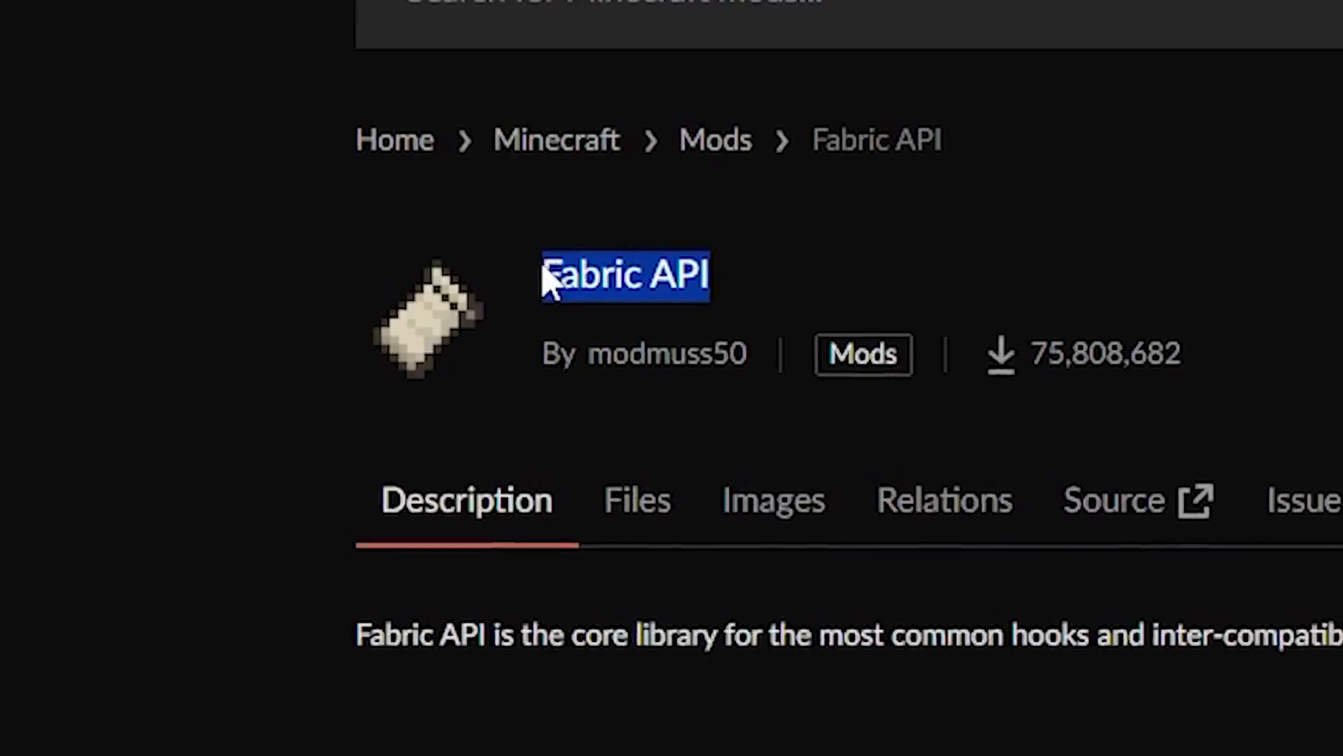
click(875, 351)
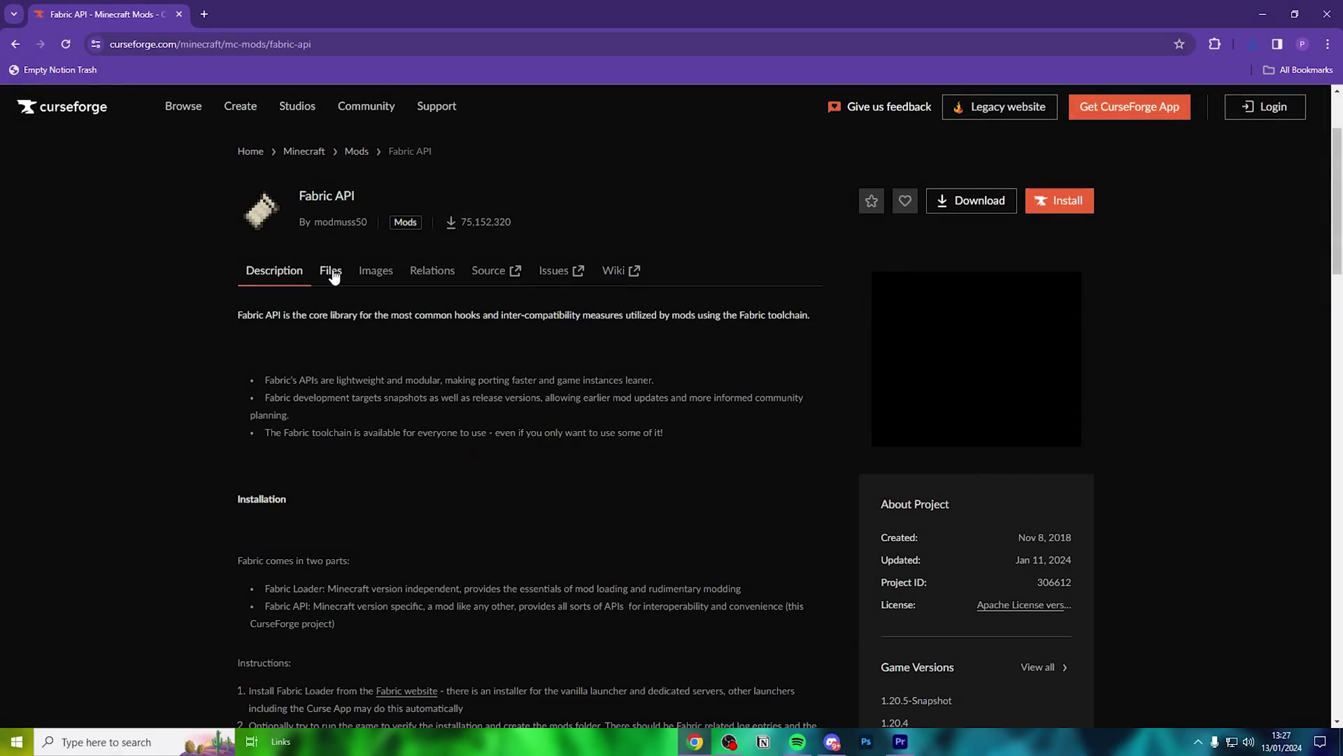
Step: Download the release file Fabric API 0.93.1+1.20.4 from the mod's file list on CurseForge
click(331, 273)
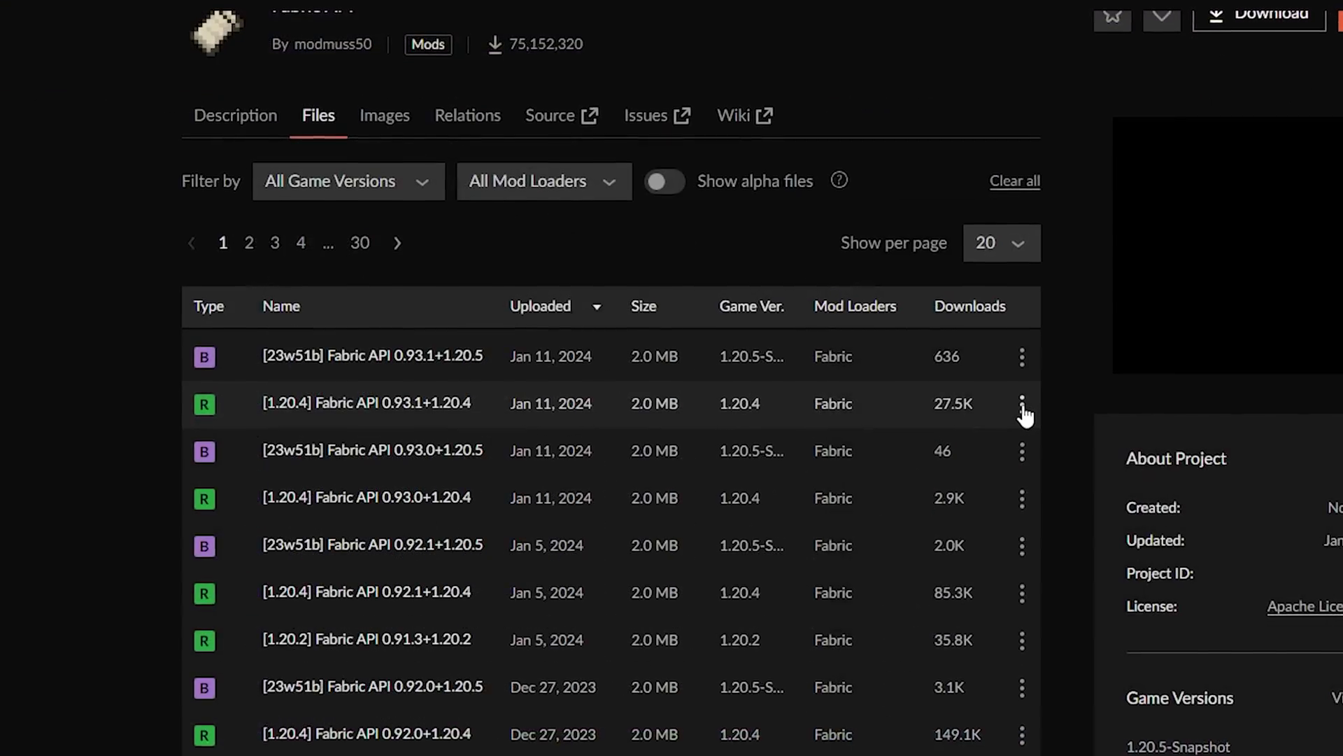
click(809, 466)
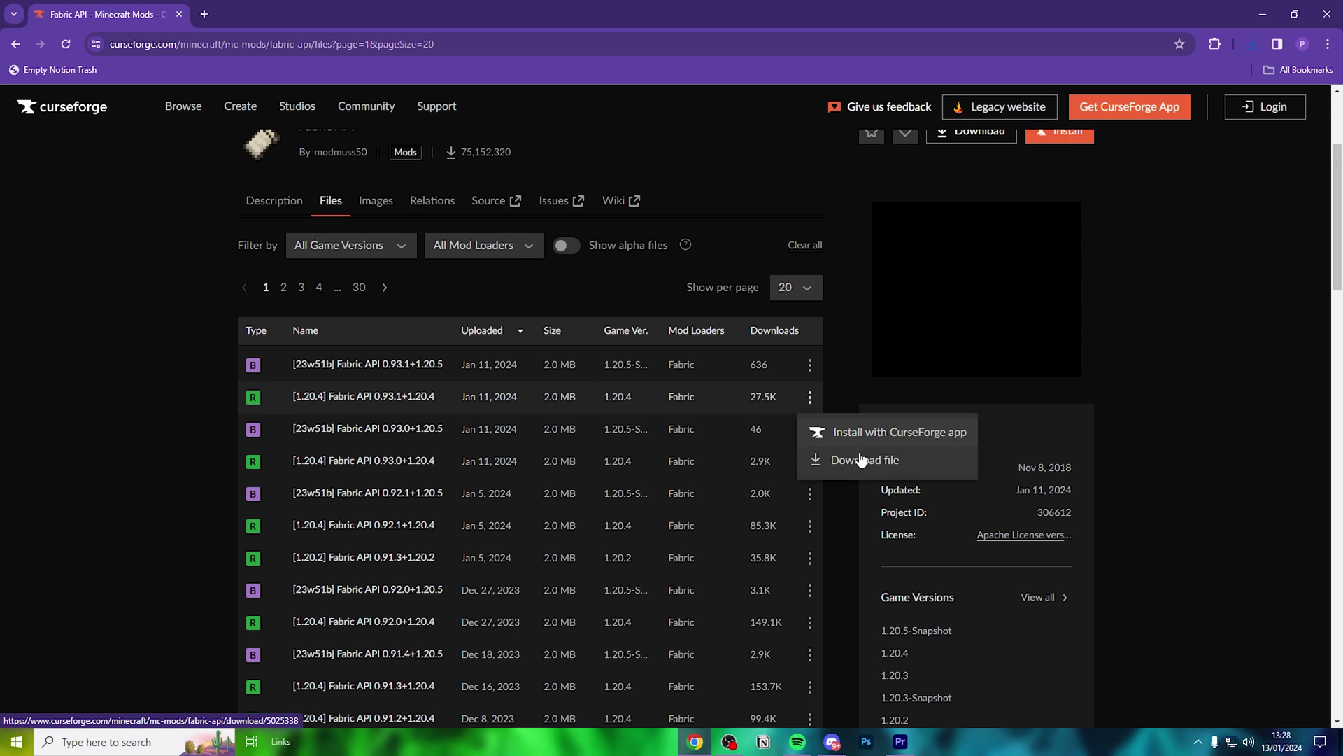
click(859, 455)
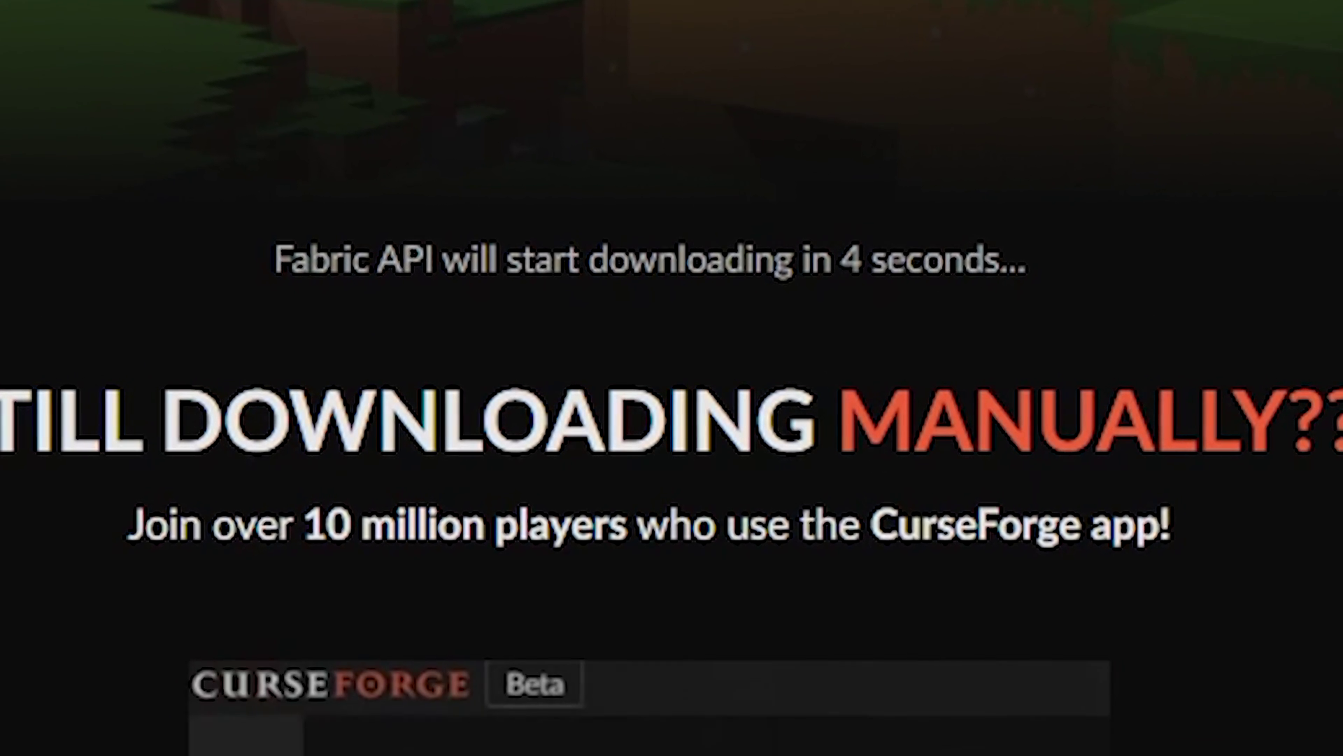
drag(877, 259, 808, 260)
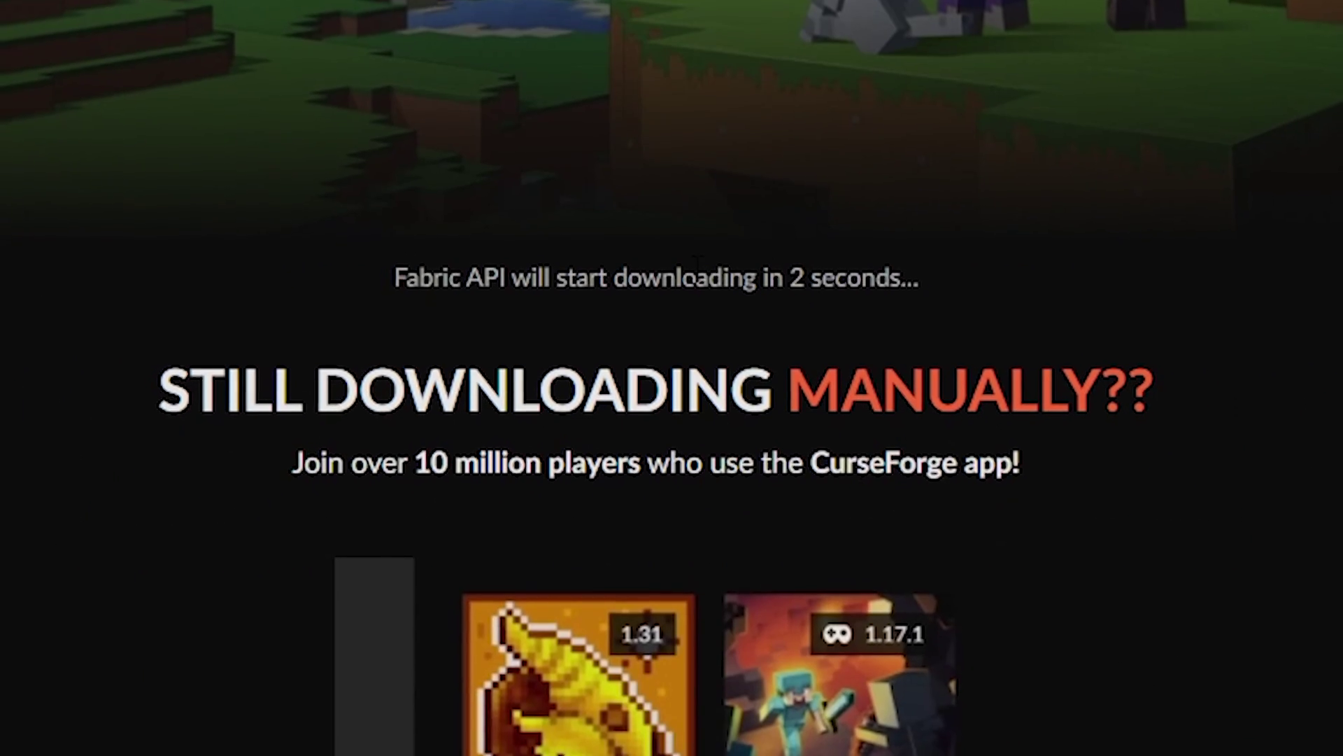
click(631, 582)
scroll(633, 700, down, 5)
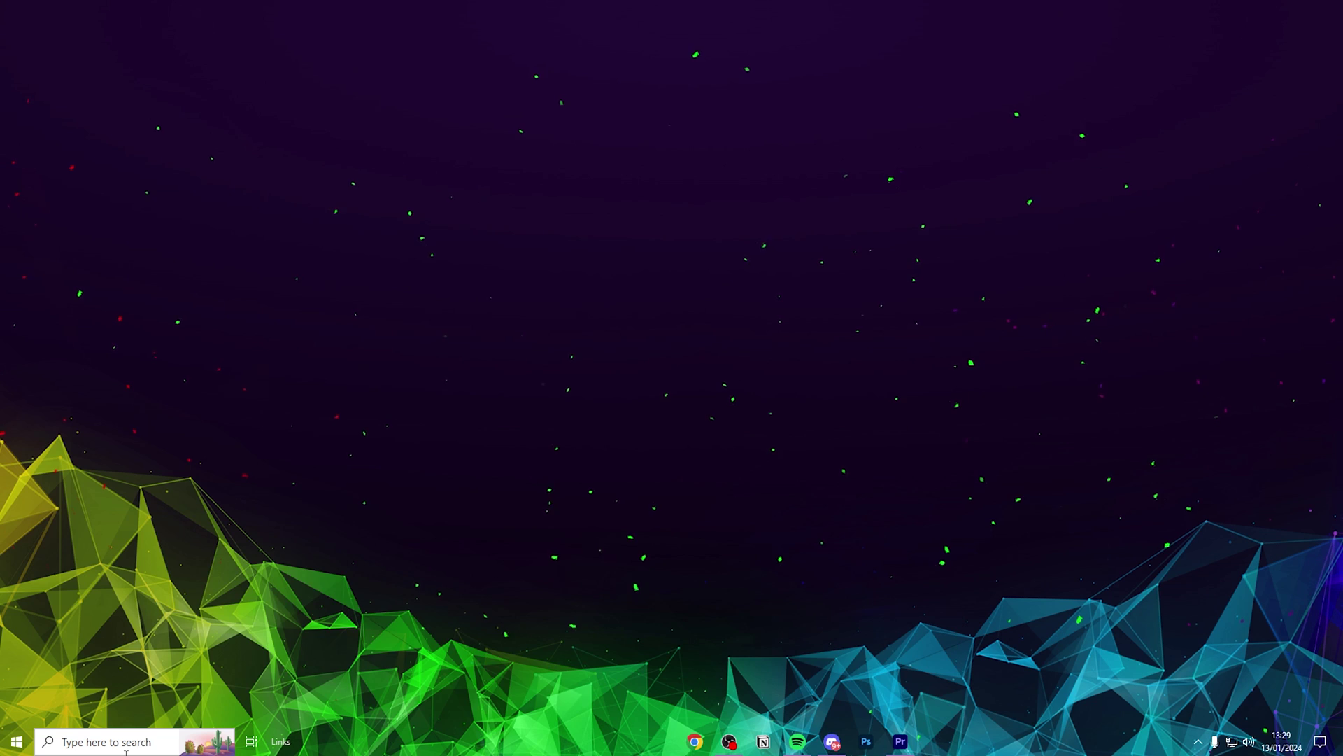
Step: Move the Fabric API, Fabric installer and Replay Mod jar files from Downloads to the desktop and minimize the folder window
key(super+e)
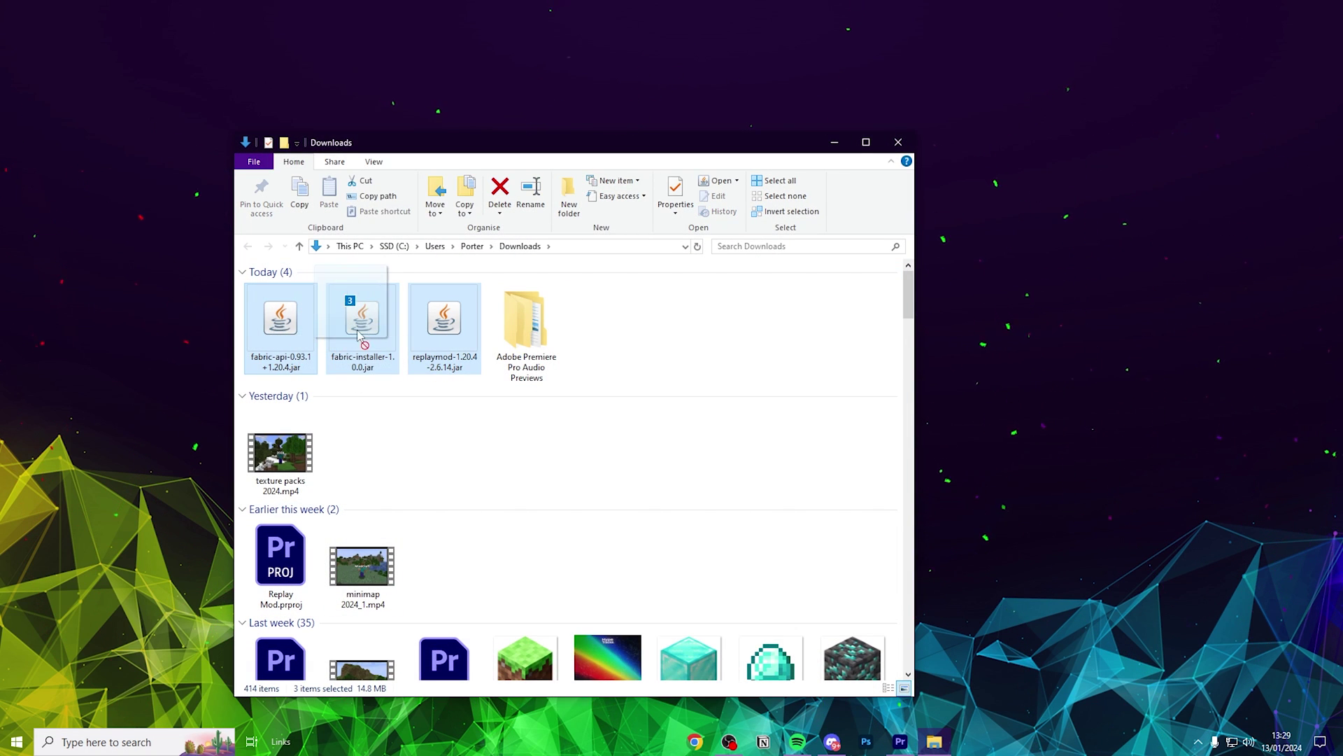
drag(1019, 270, 1022, 254)
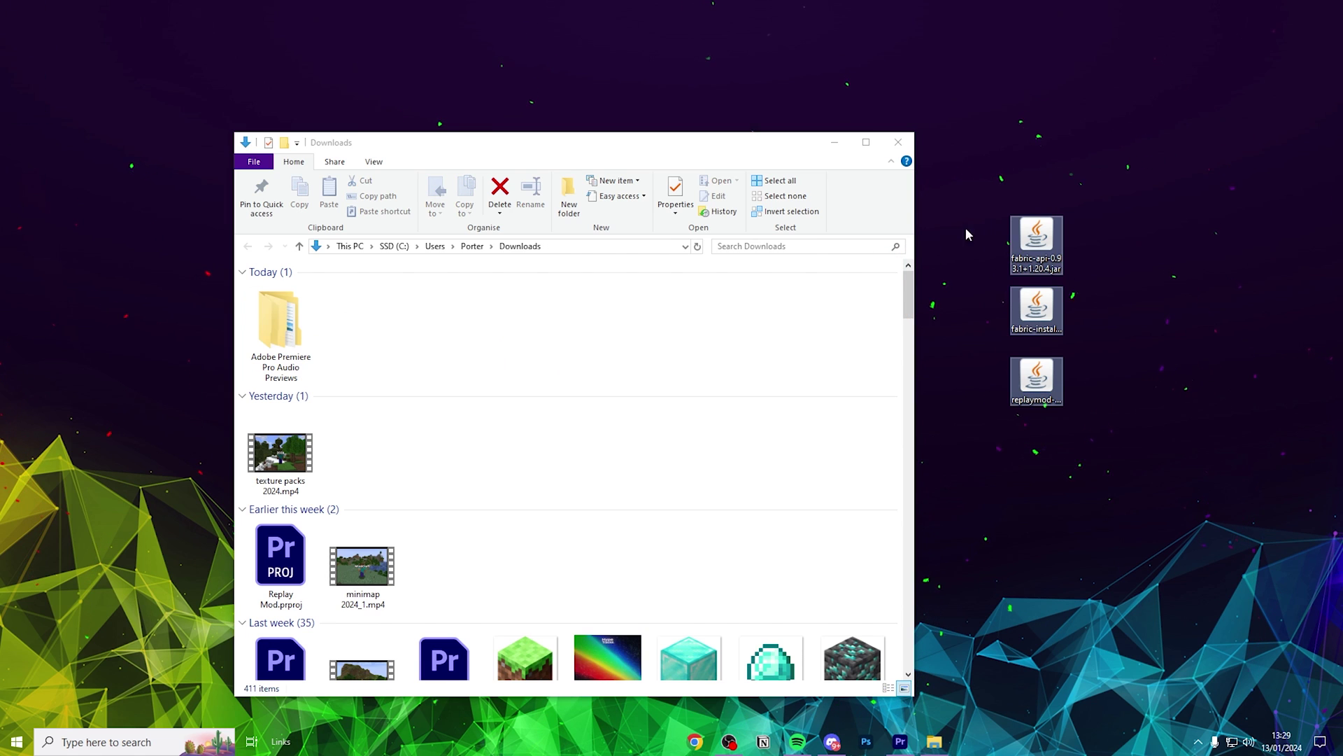
click(835, 142)
drag(904, 191, 1076, 395)
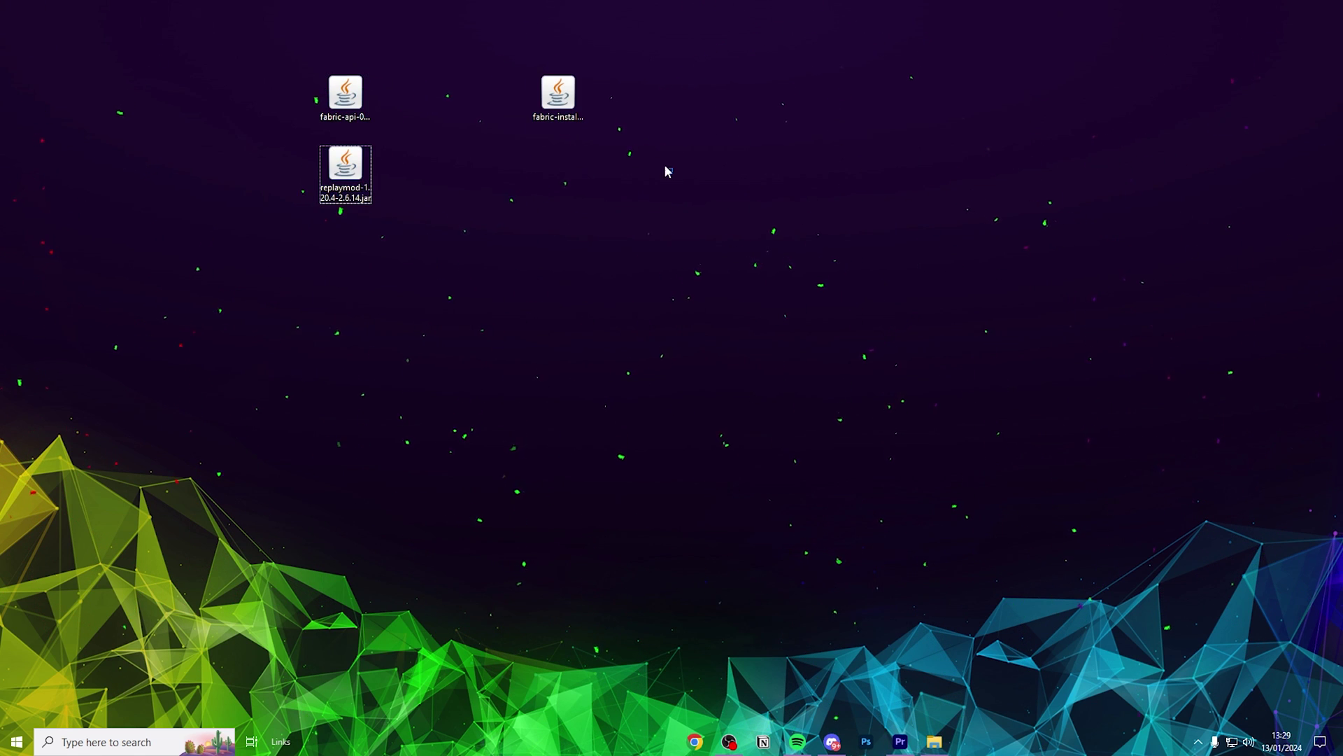
Step: Run fabric-installer-1.0.0.jar and install the Fabric client for Minecraft 1.20.4 with loader version 0.15.3 and a launcher profile
right_click(566, 100)
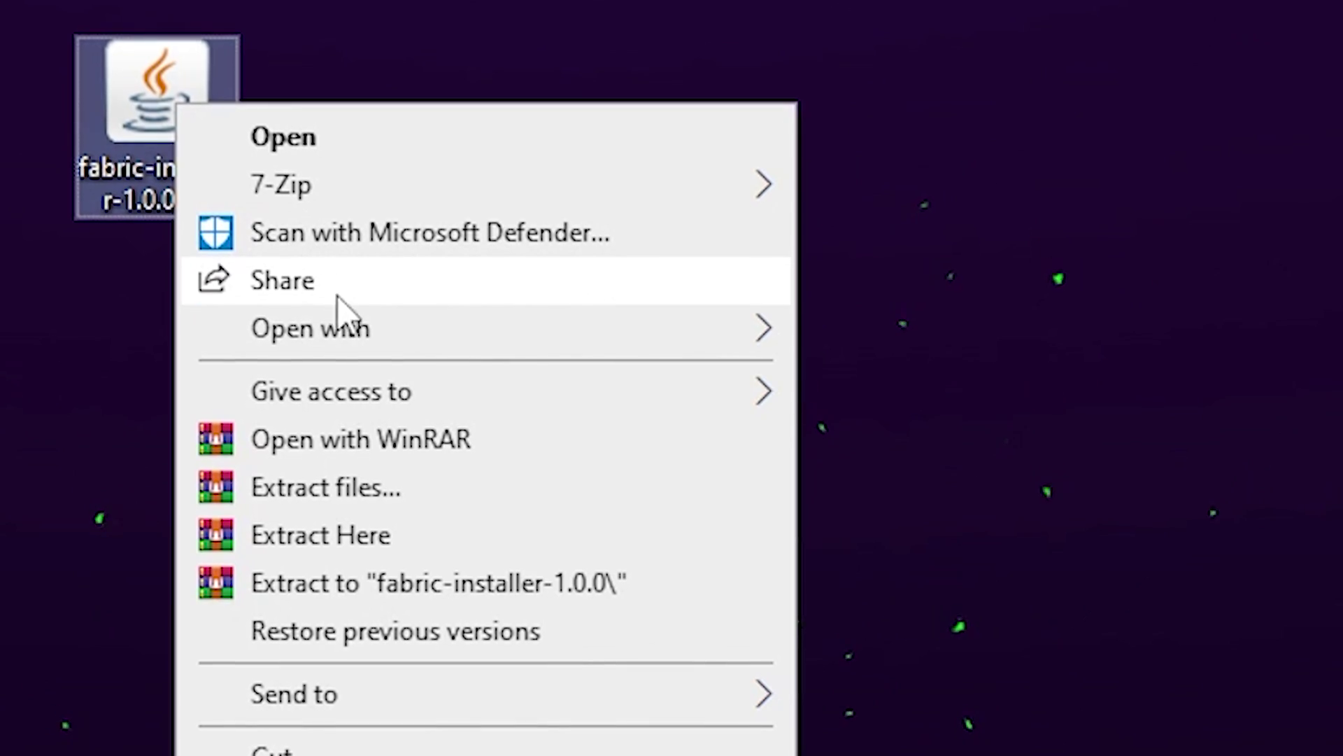
mouse_move(634, 171)
click(989, 326)
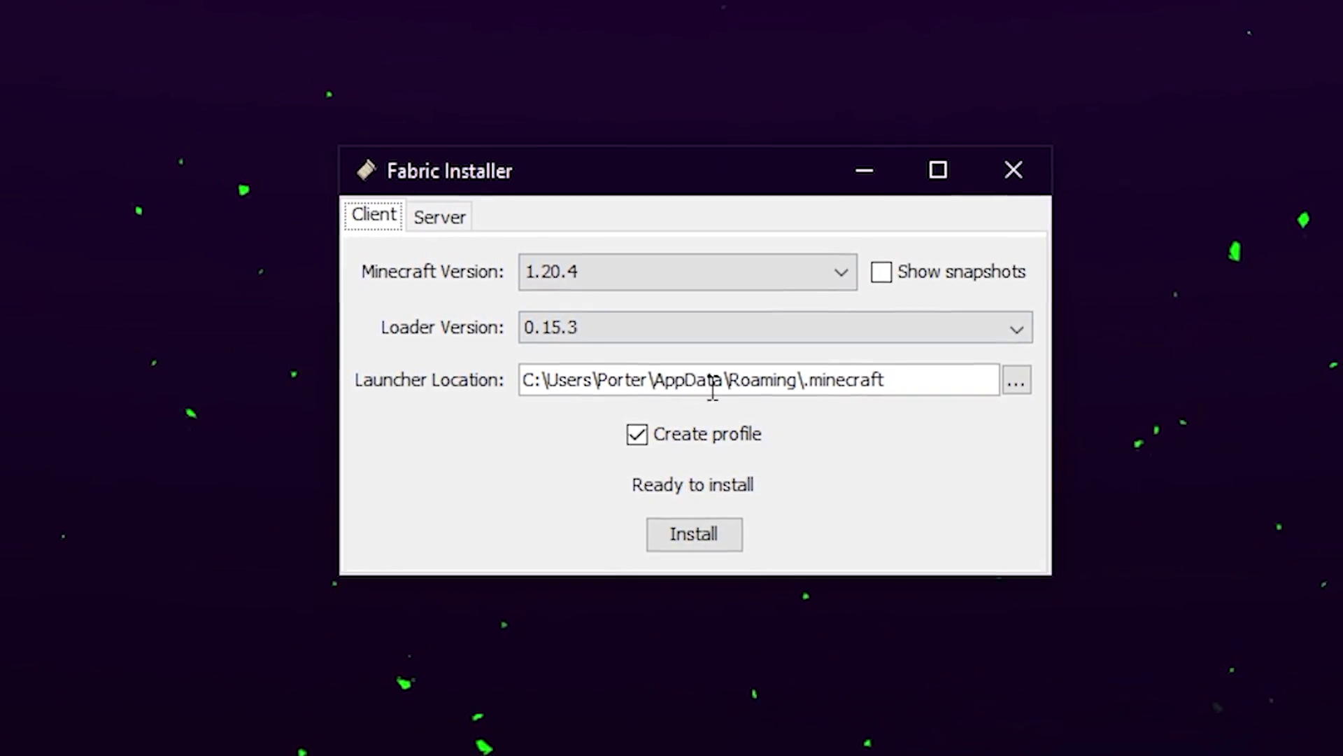
click(694, 534)
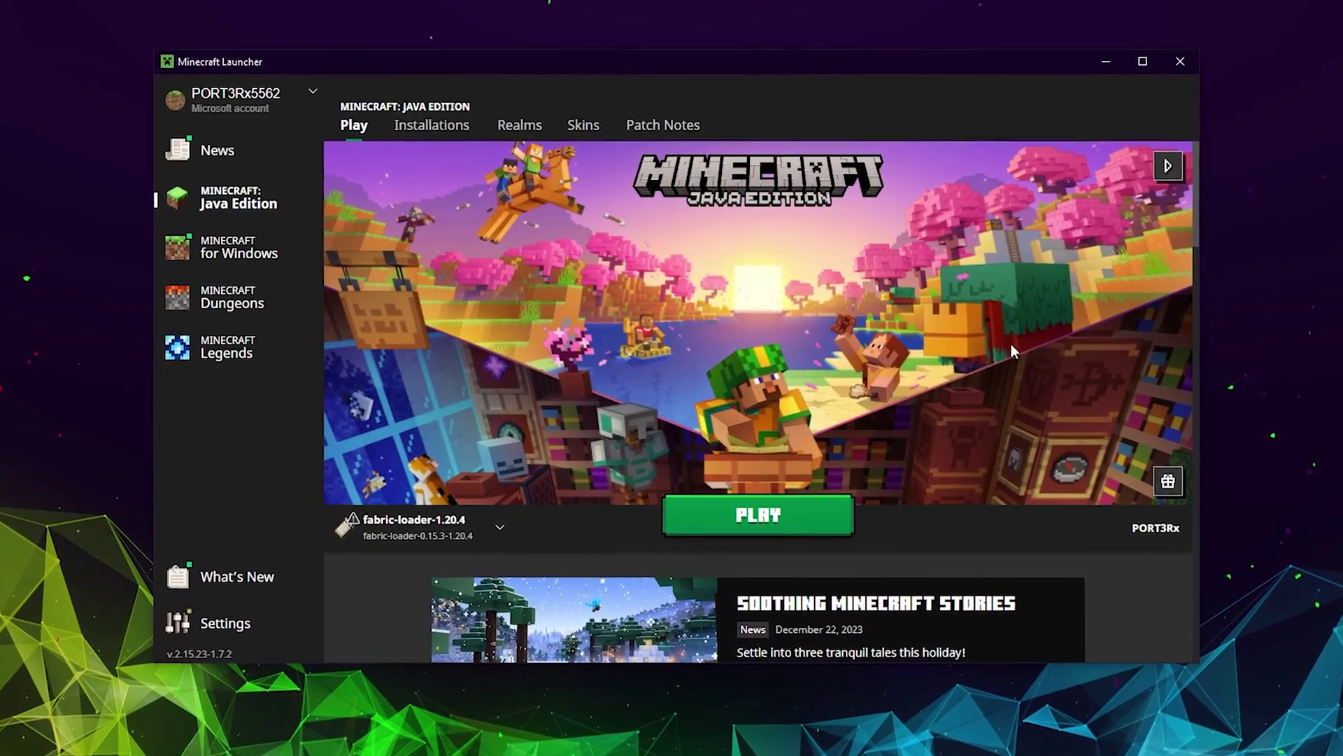
Step: Switch to the Minecraft Launcher and list the Java Edition installations with modded versions included
mouse_move(441, 533)
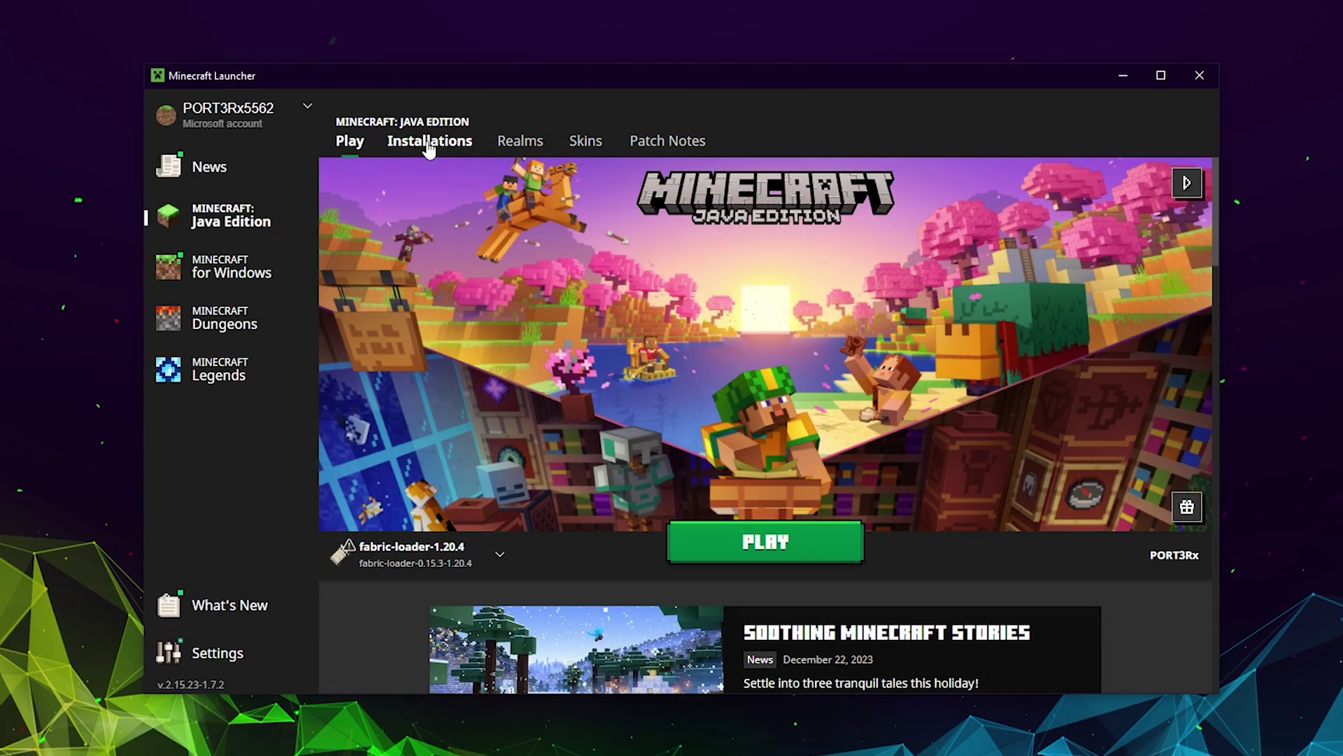
click(429, 142)
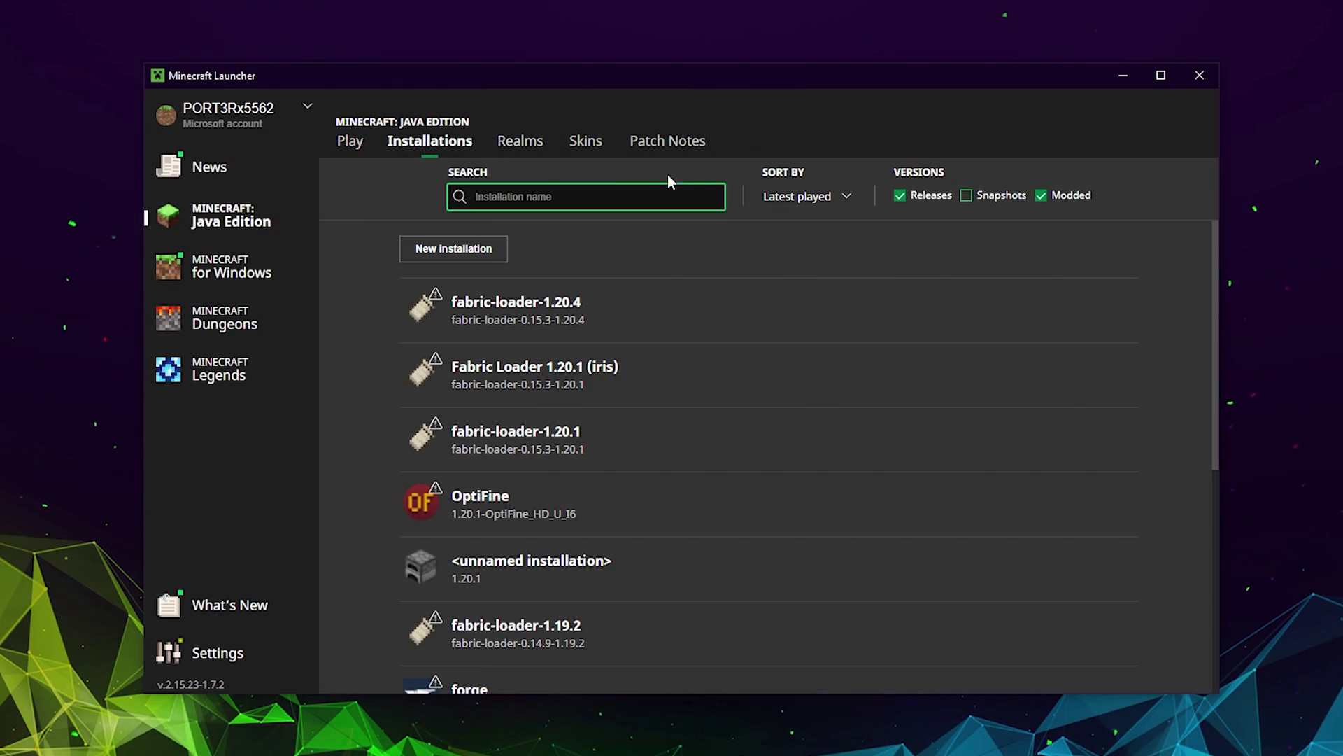
click(1041, 195)
click(1041, 195)
Step: Start creating a new installation and open its choice of game versions
click(476, 252)
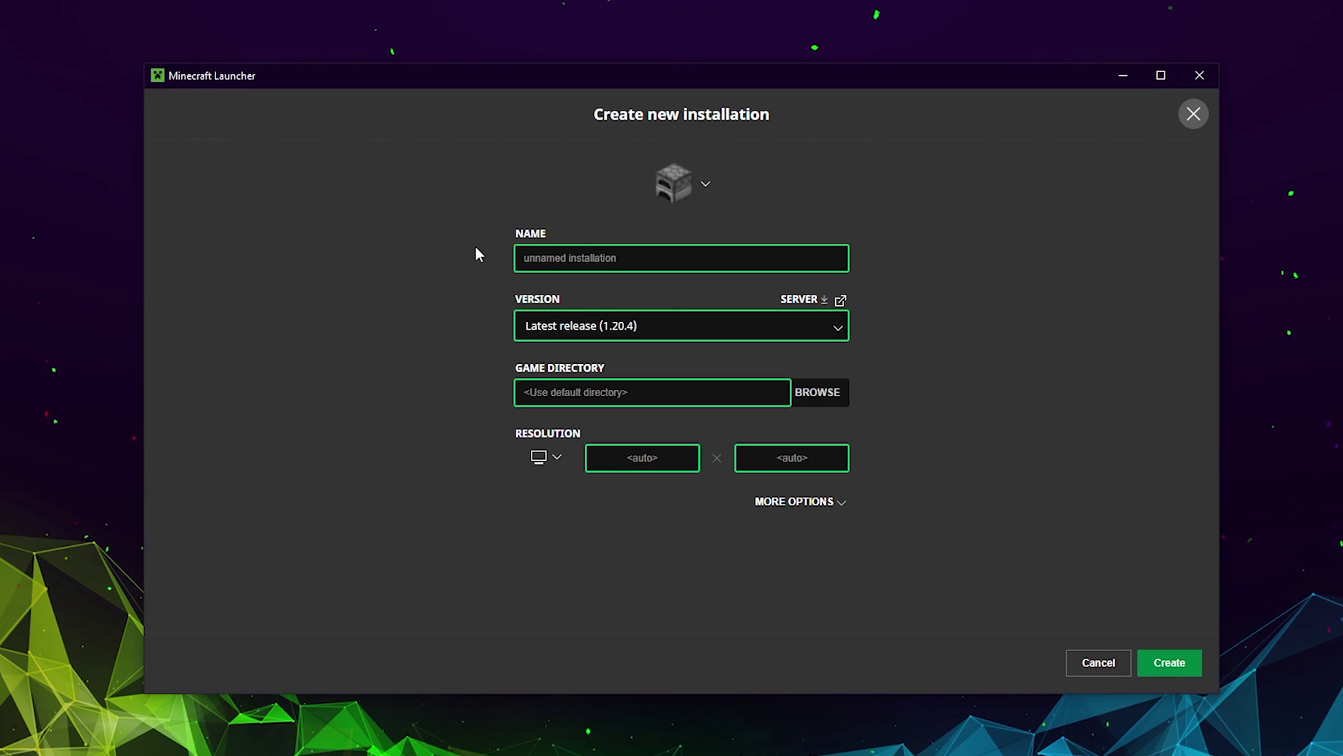
click(603, 323)
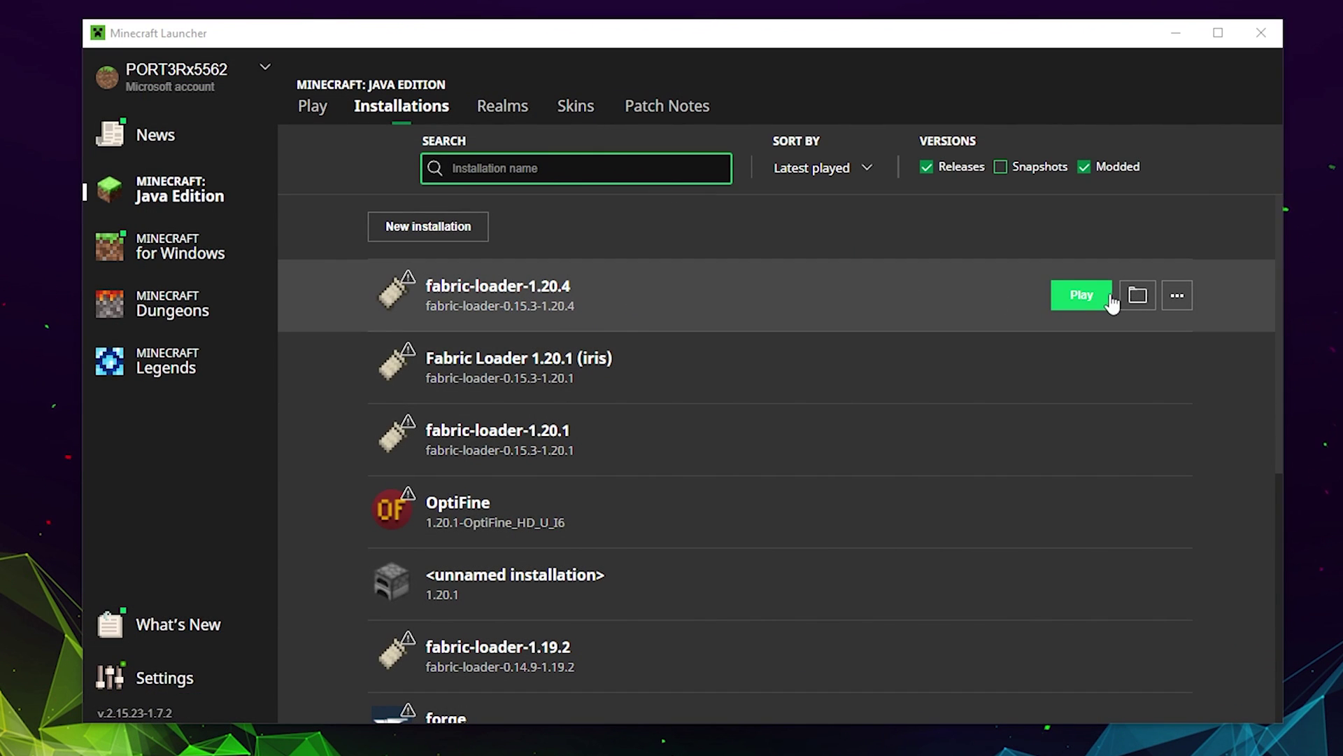
Step: Open the fabric-loader-1.20.4 installation for editing, show its extra options and place the cursor at -Xmx2G in the JVM arguments
click(1176, 296)
click(1157, 339)
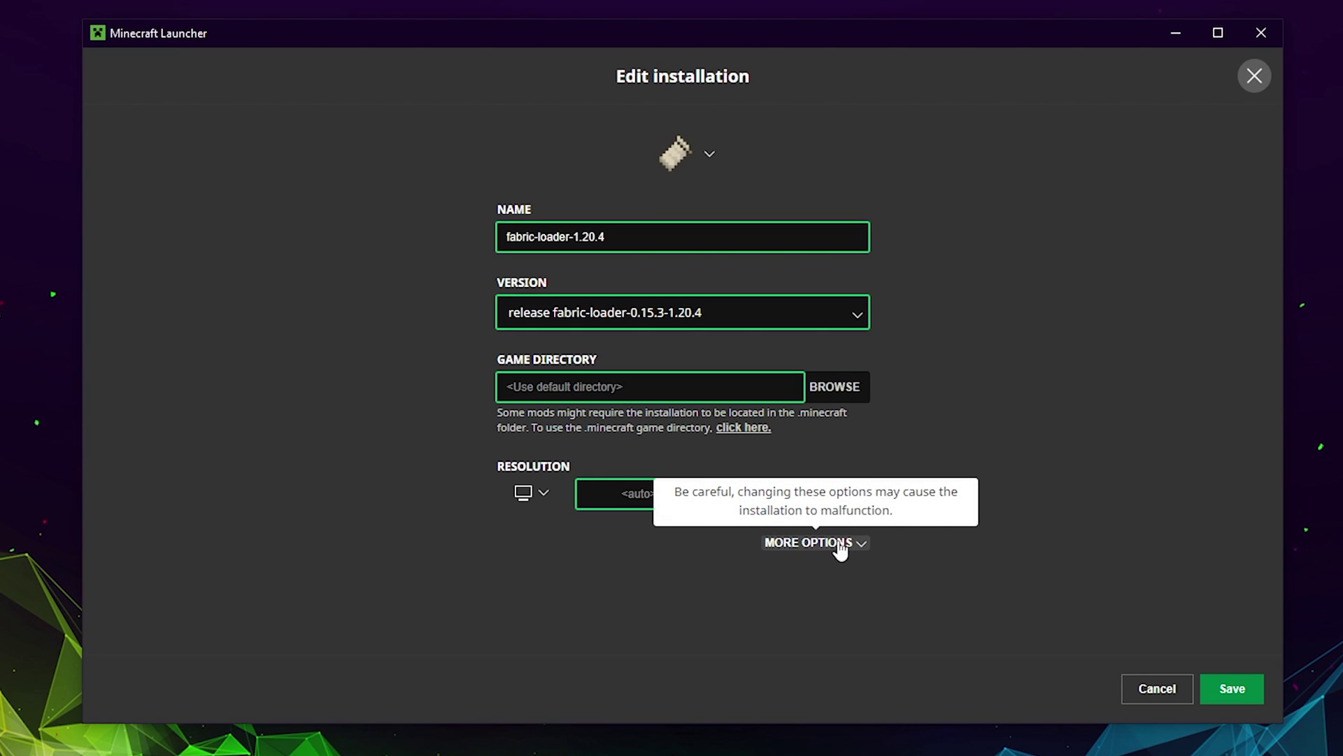
scroll(925, 569, down, 1)
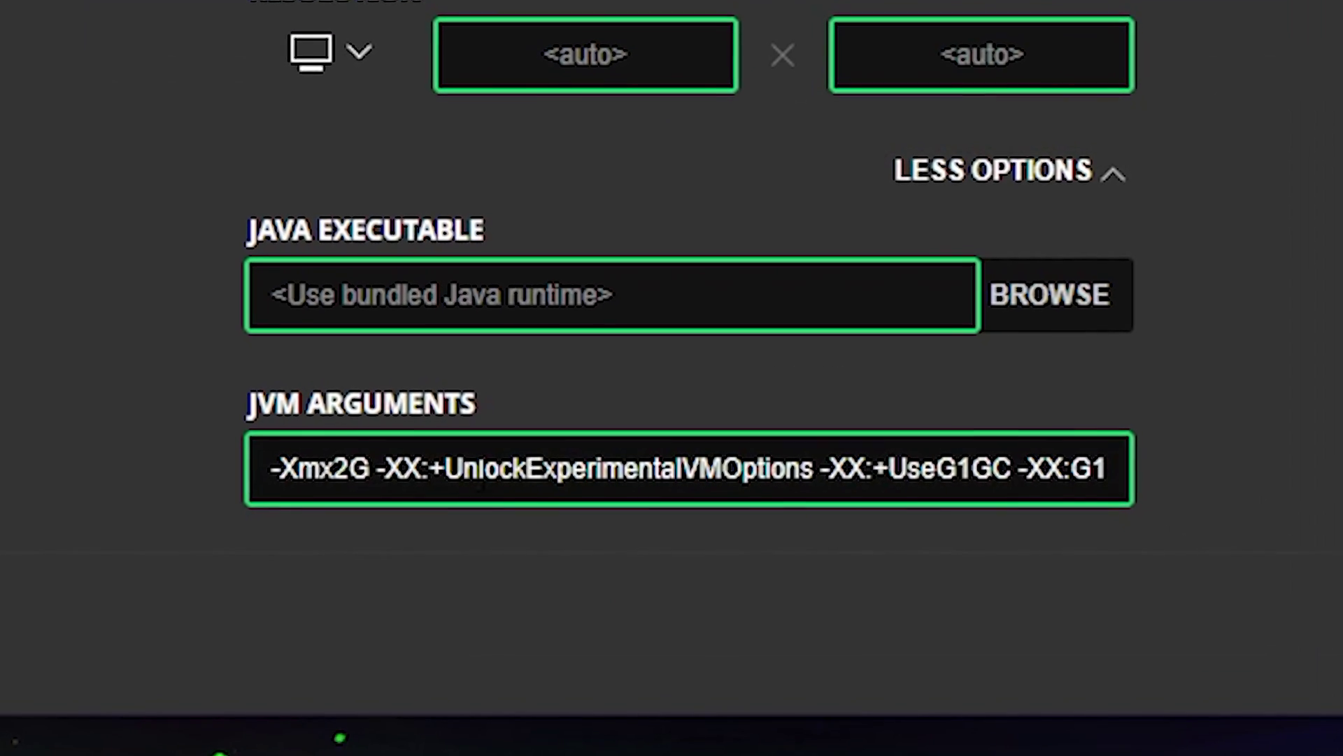
click(342, 458)
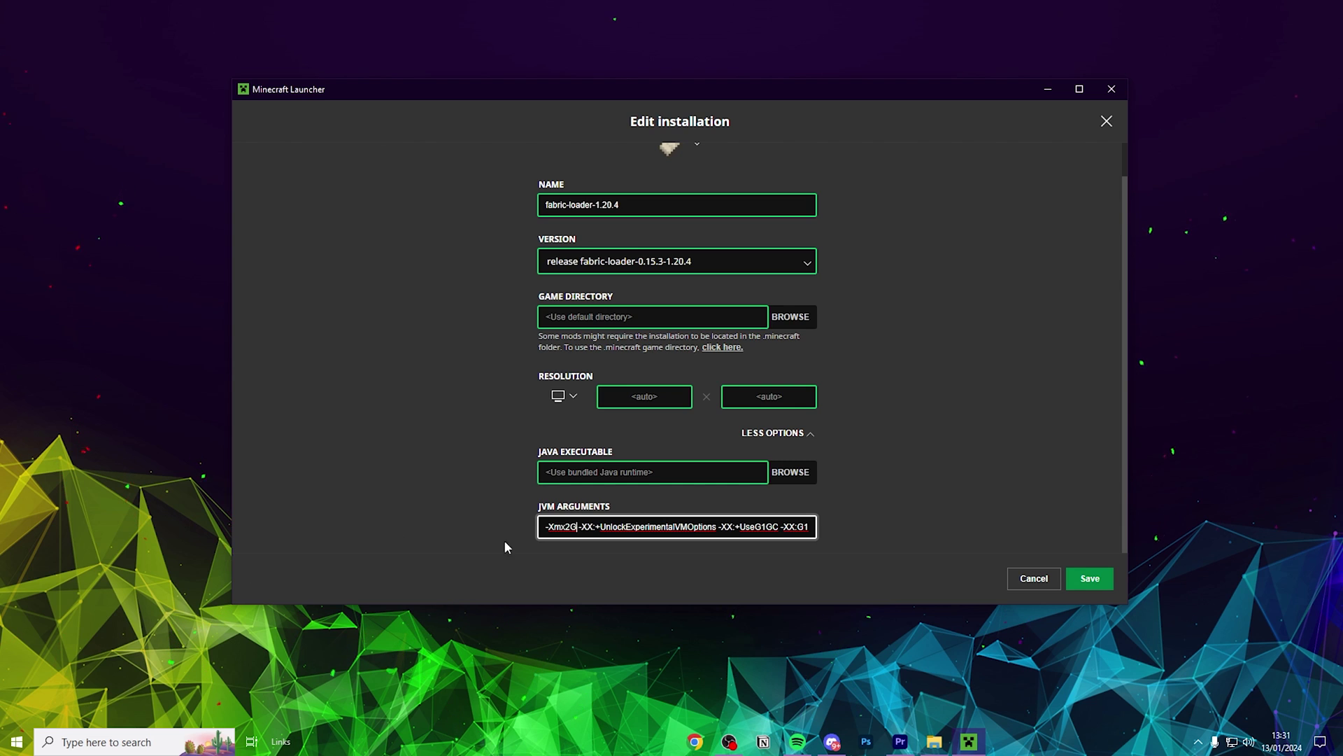
Step: Look up the computer's installed RAM in the Windows system information and close it again
click(111, 742)
text(ram)
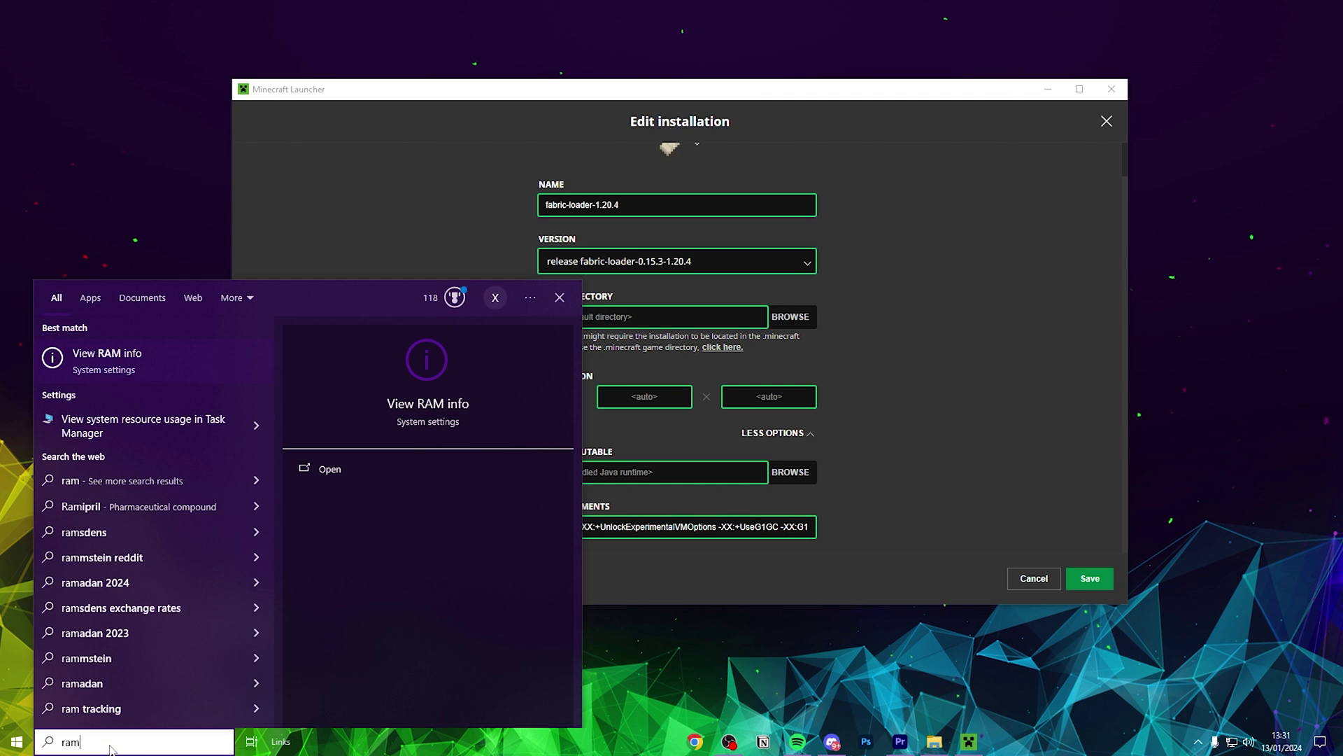
key(Return)
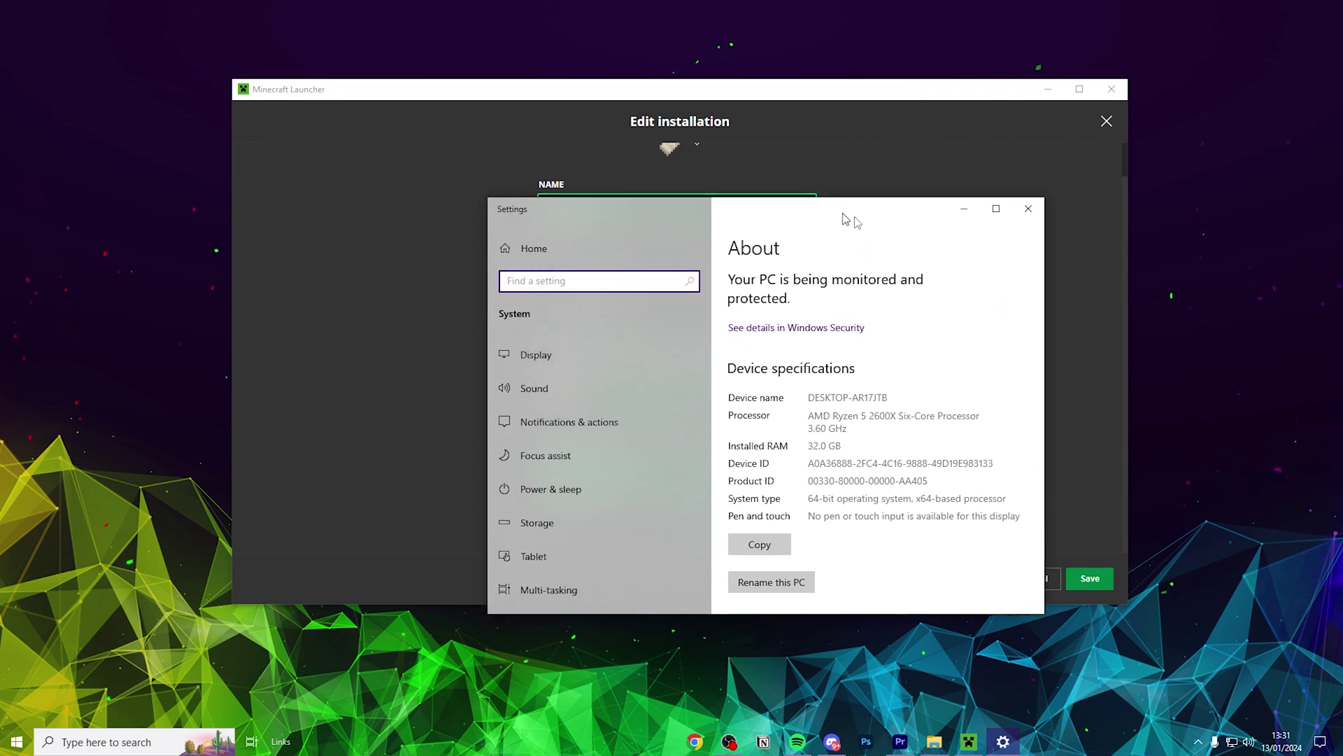
drag(874, 461, 894, 463)
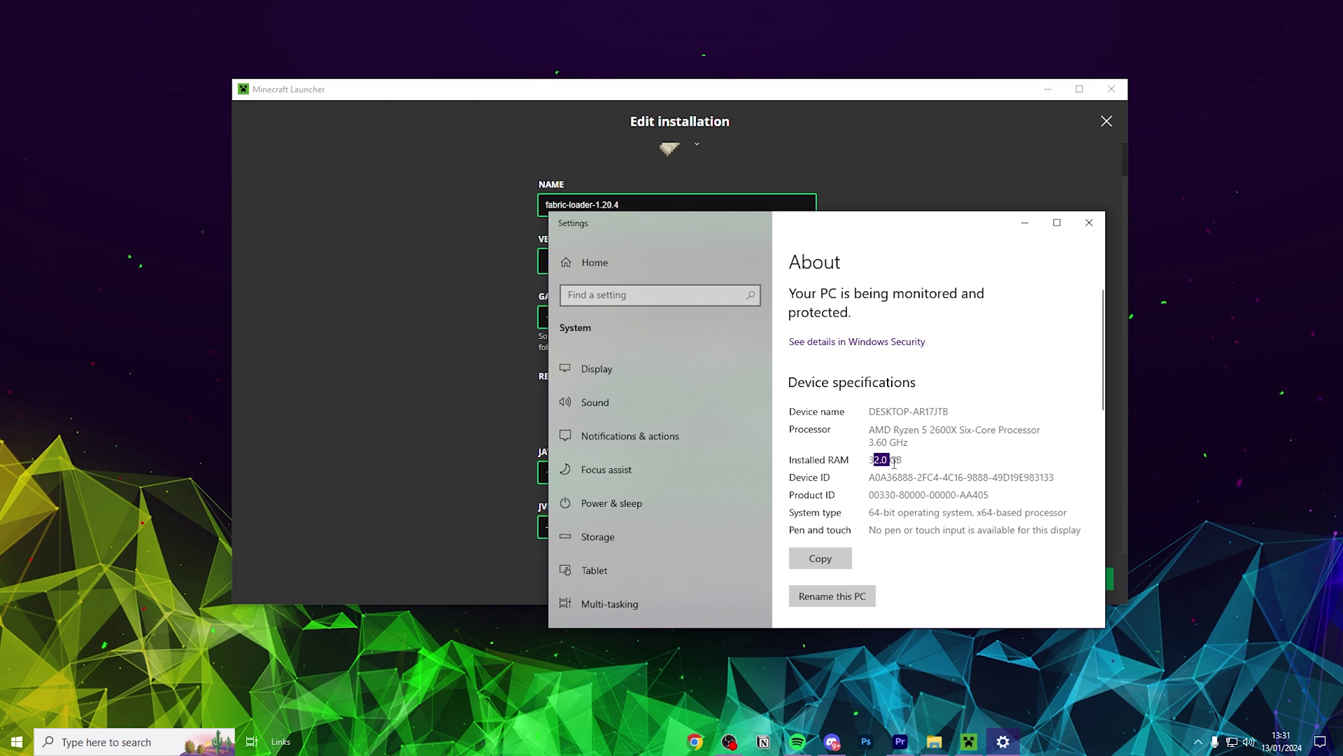
click(1089, 222)
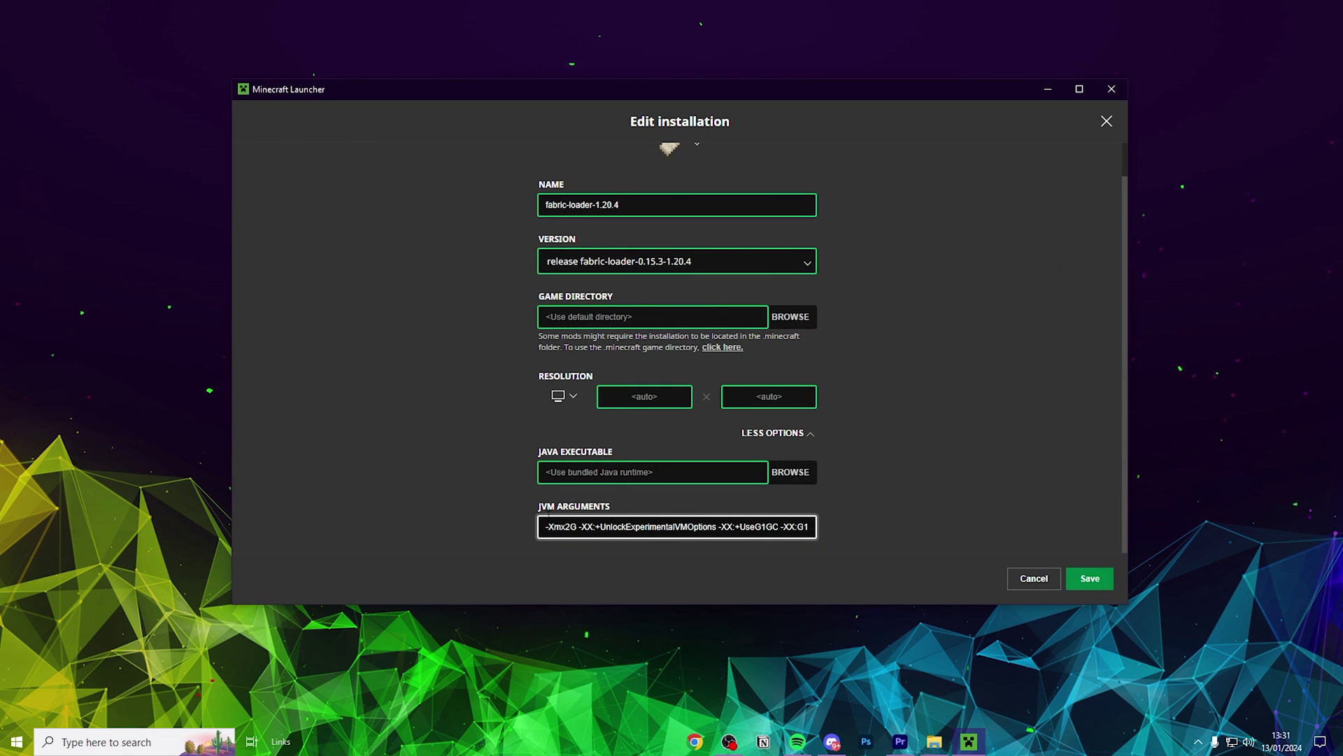
Step: Set the maximum memory in the JVM arguments to -Xmx16G and save the fabric-loader-1.20.4 installation
key(BackSpace)
text(16)
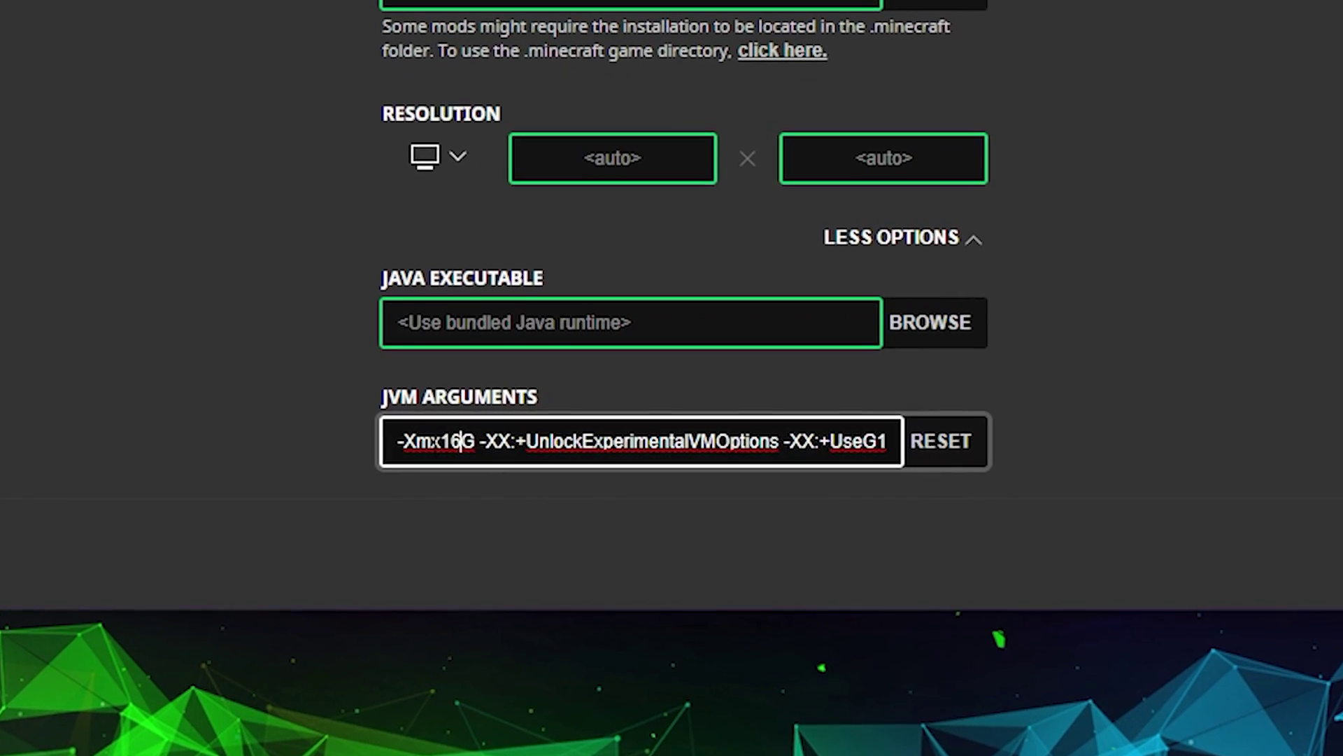
drag(442, 448, 521, 464)
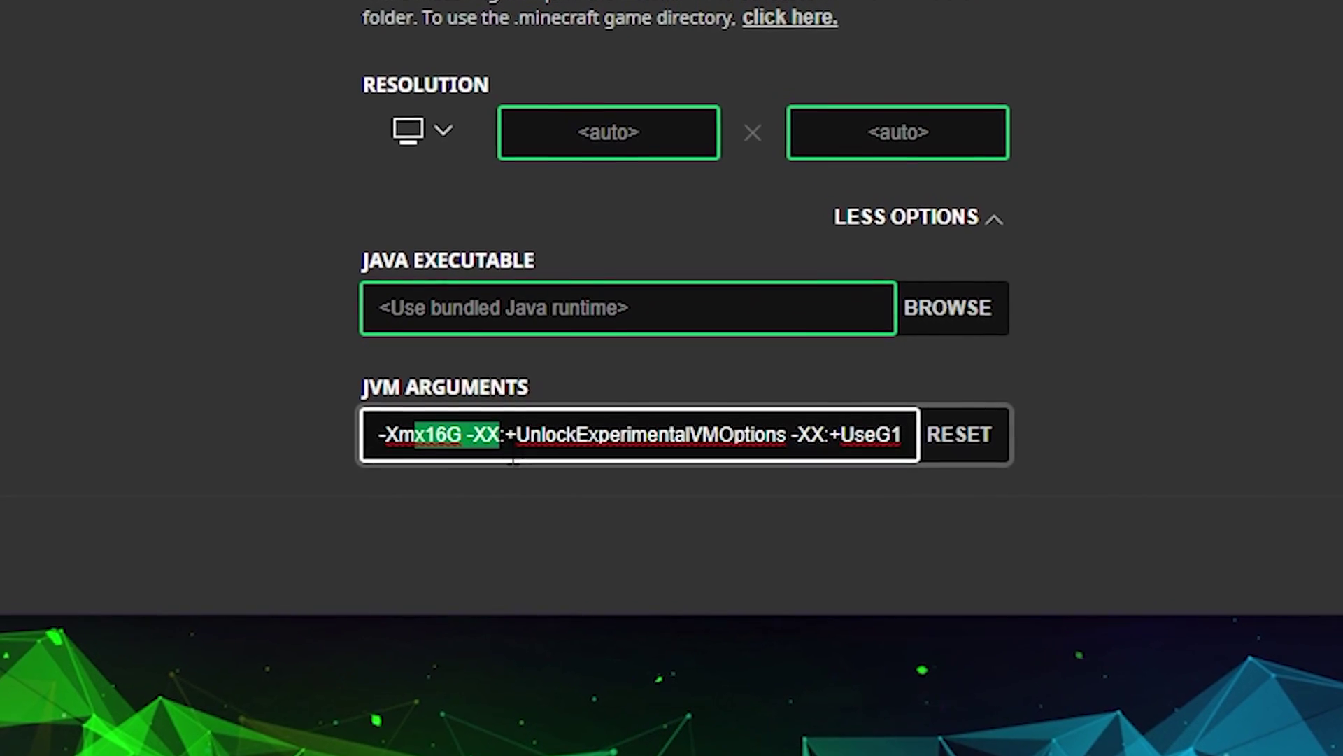
click(565, 444)
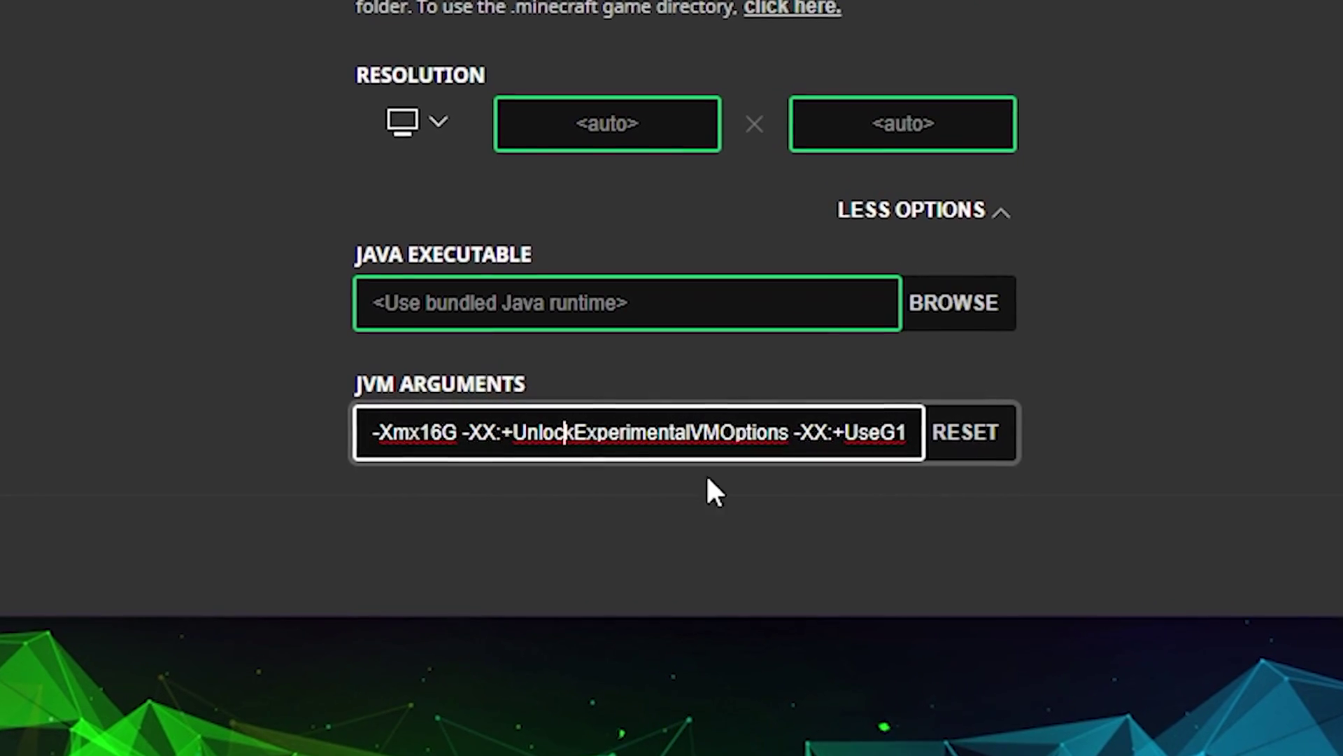
click(1083, 587)
click(1082, 585)
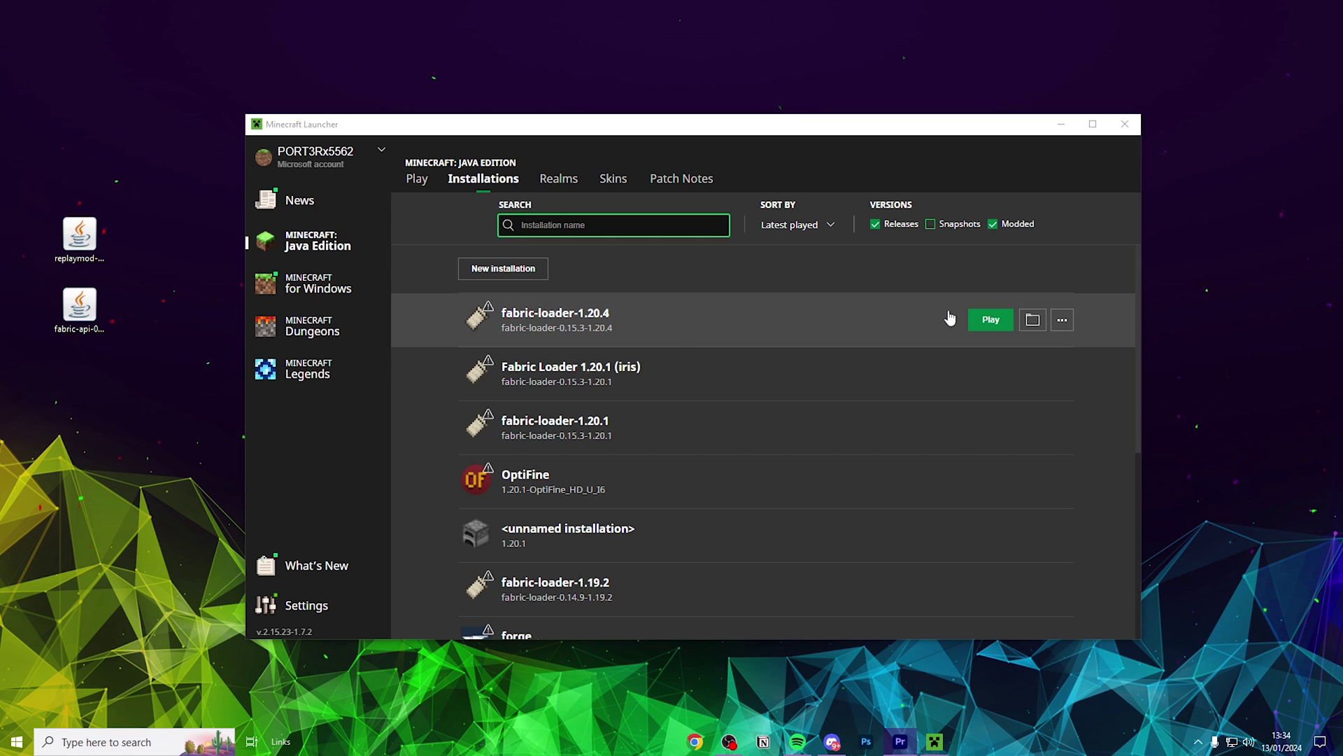
Step: Open the fabric-loader-1.20.4 installation's .minecraft folder and create a new folder named mods in it
click(1032, 320)
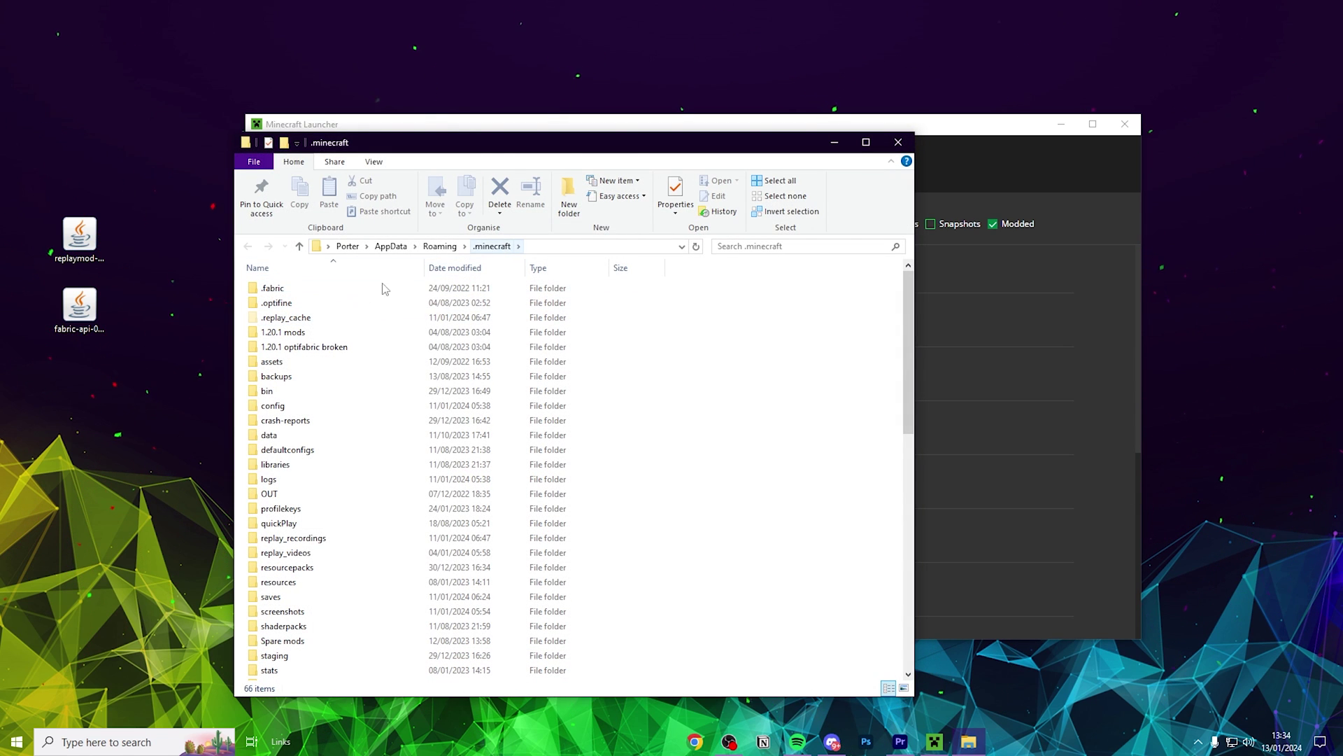
right_click(715, 361)
mouse_move(827, 533)
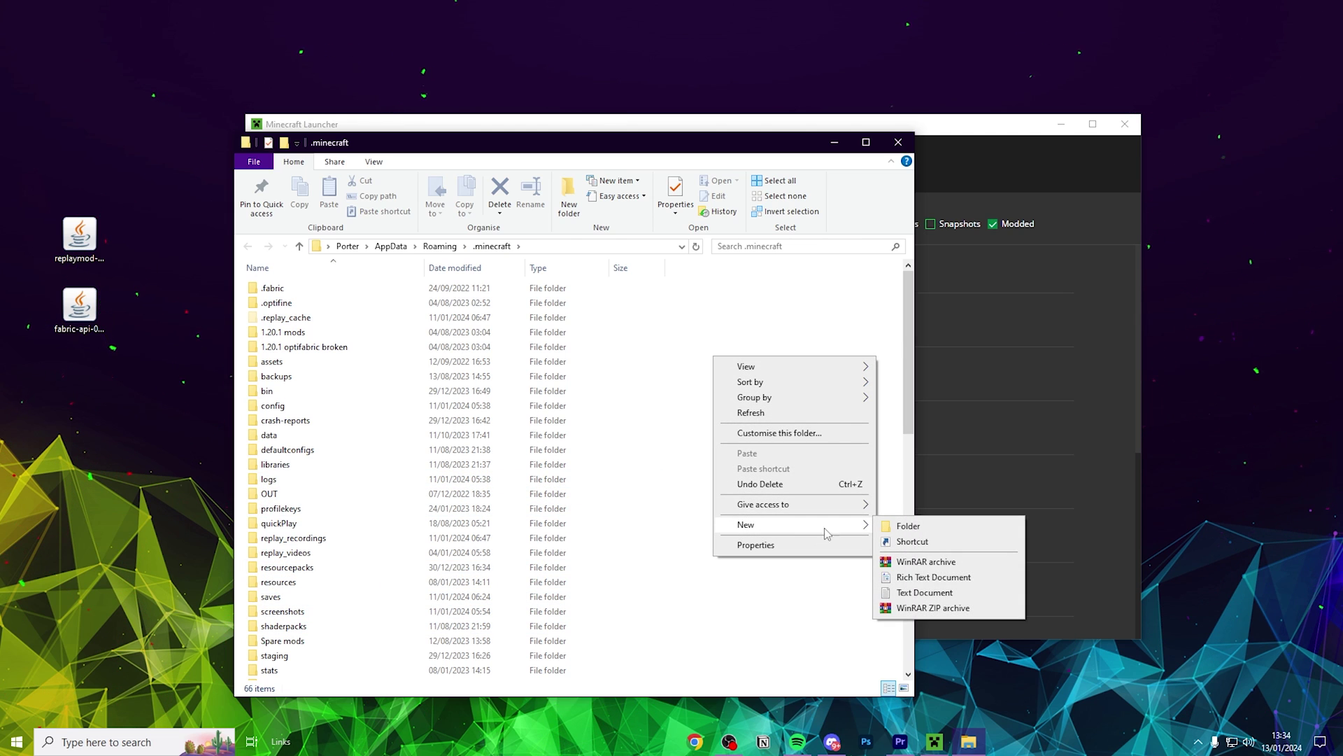
click(909, 527)
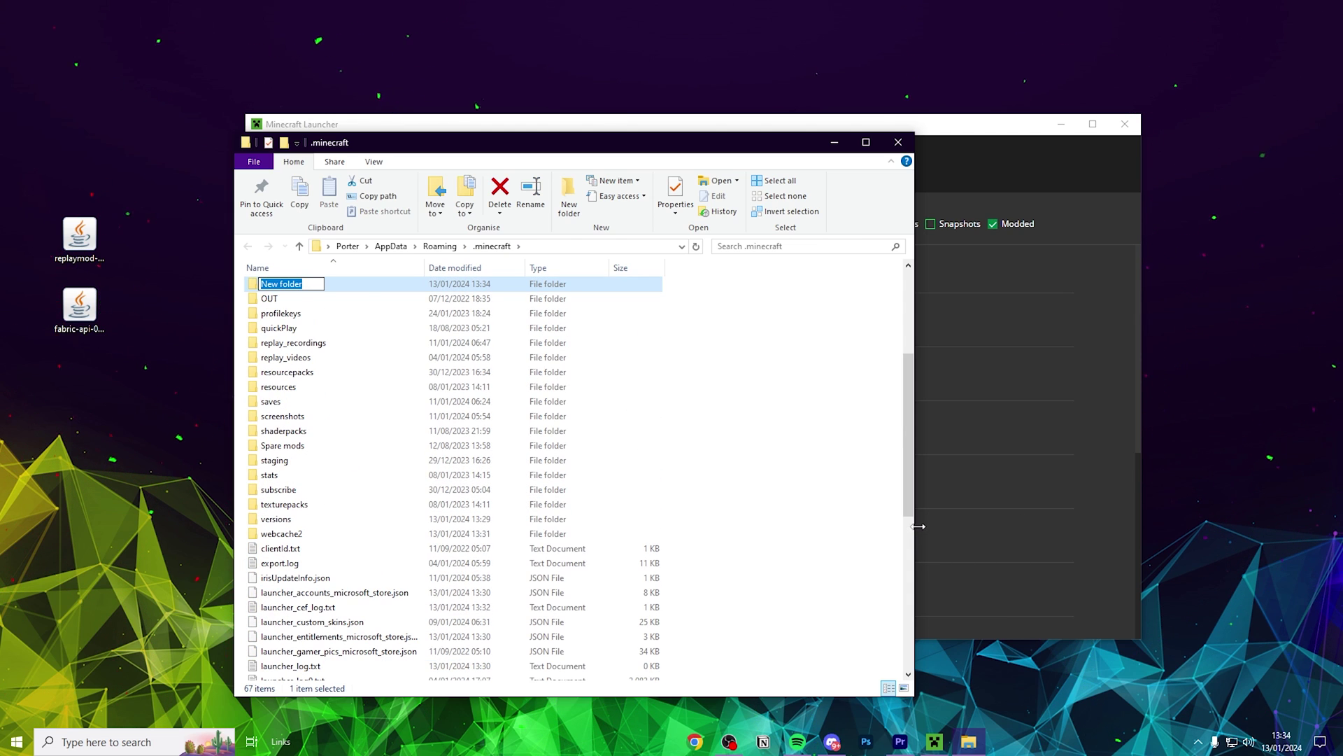
click(770, 488)
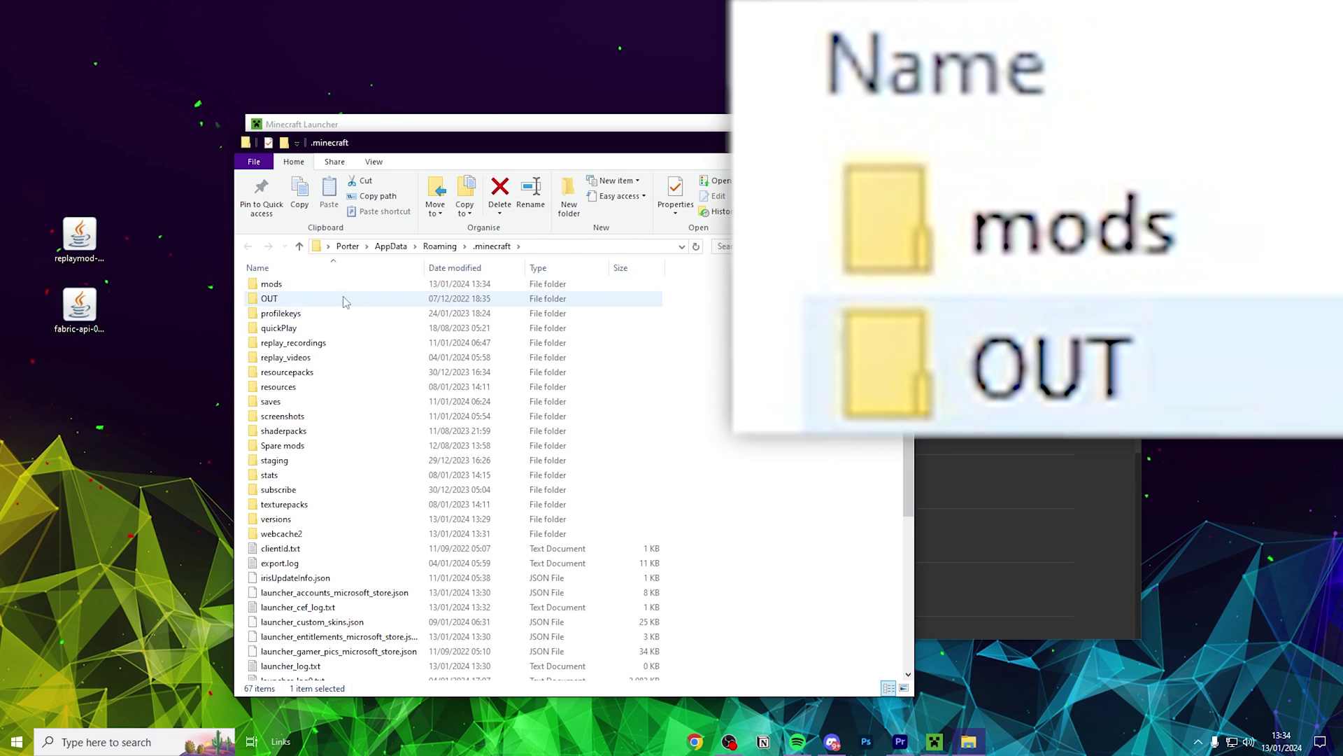
Step: Move the Replay Mod and Fabric API jar files from the desktop into the mods folder and close the folder window
double_click(272, 284)
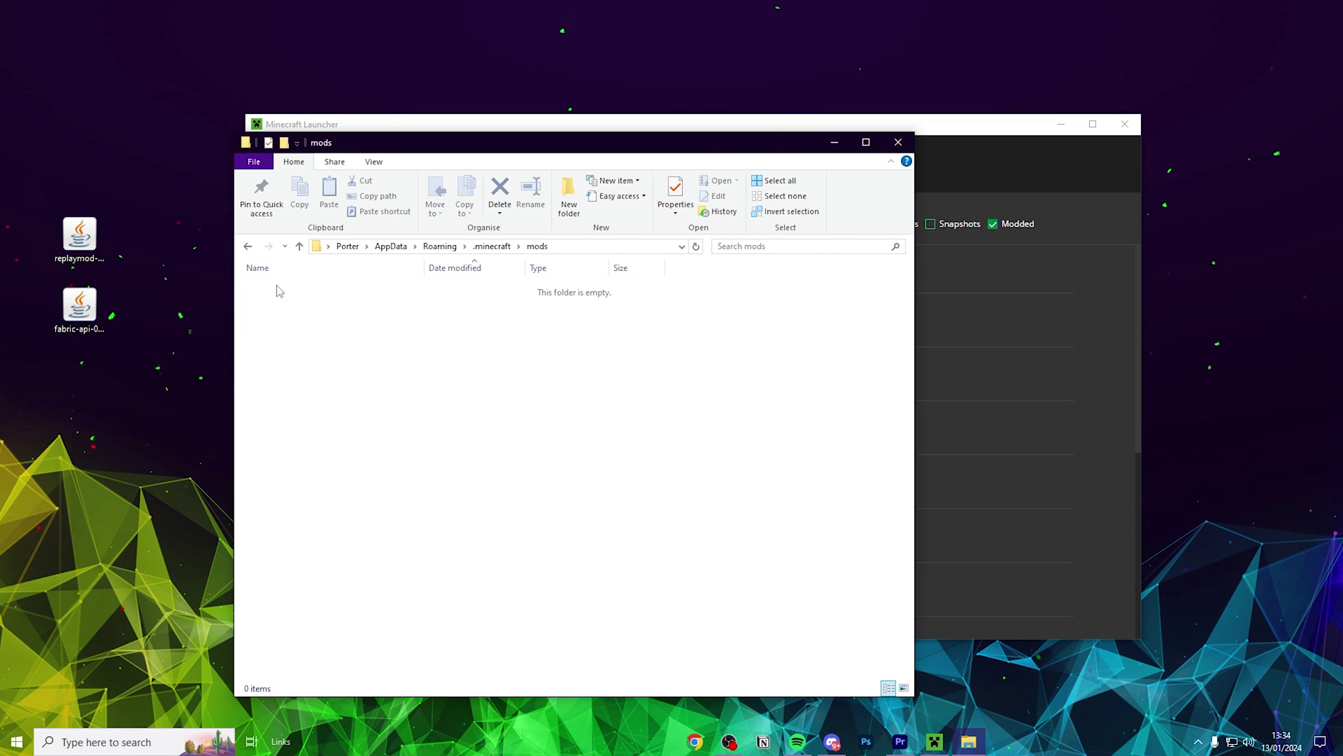
drag(138, 380, 371, 339)
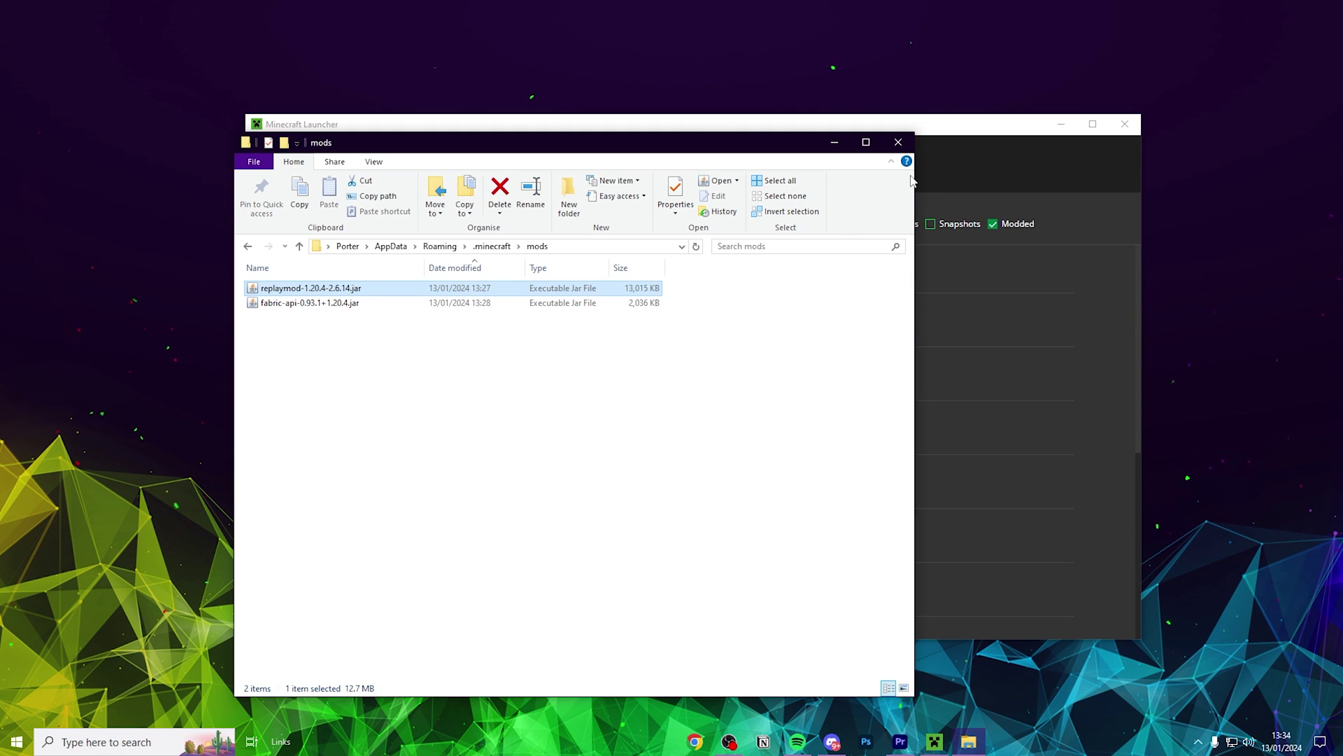
click(899, 142)
Step: Launch the fabric-loader-1.20.4 installation and open the Replay Mod settings from the Replay Viewer
click(991, 316)
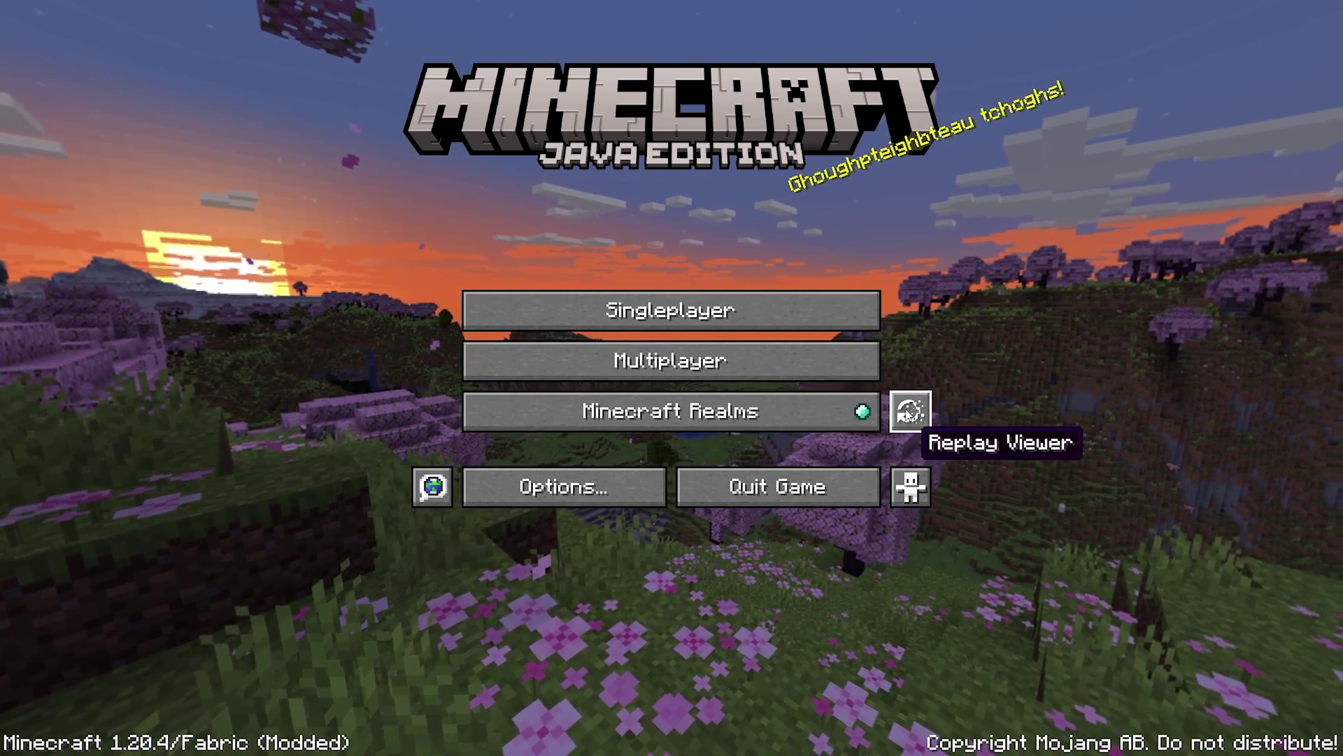
click(911, 413)
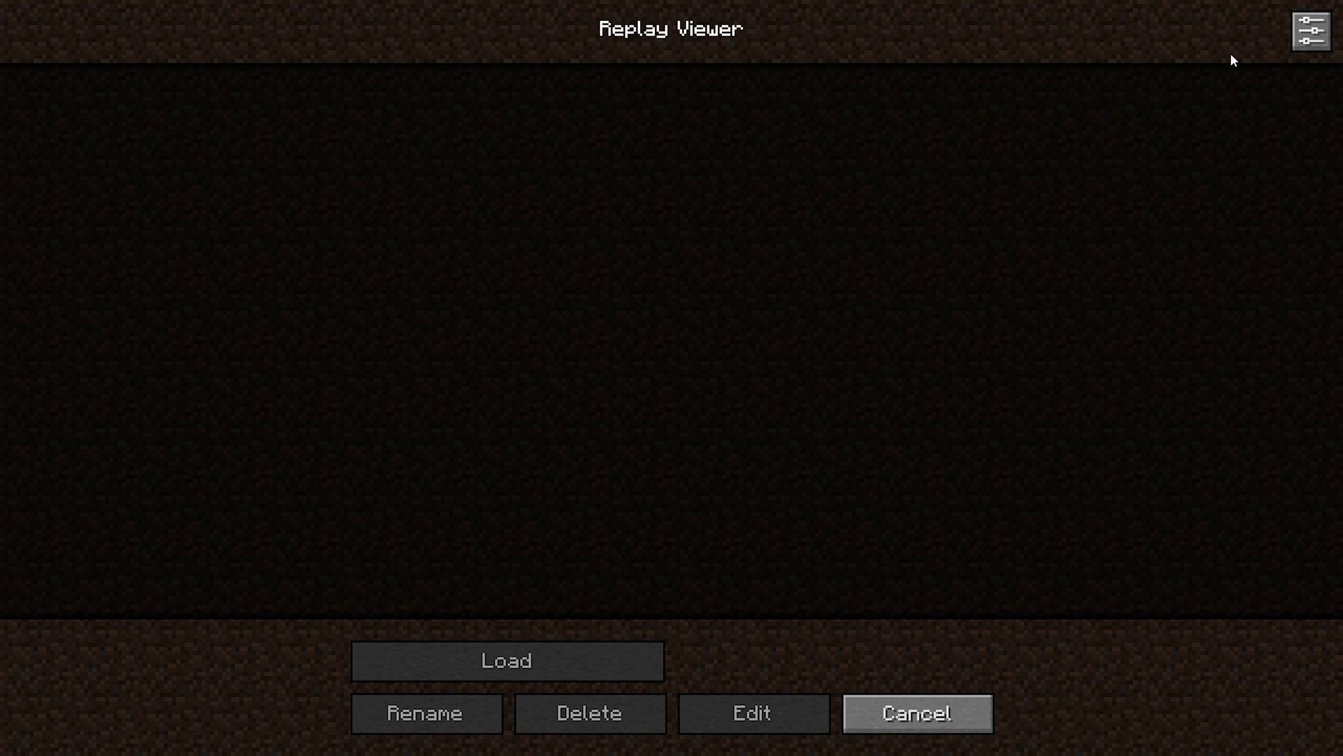
click(1305, 46)
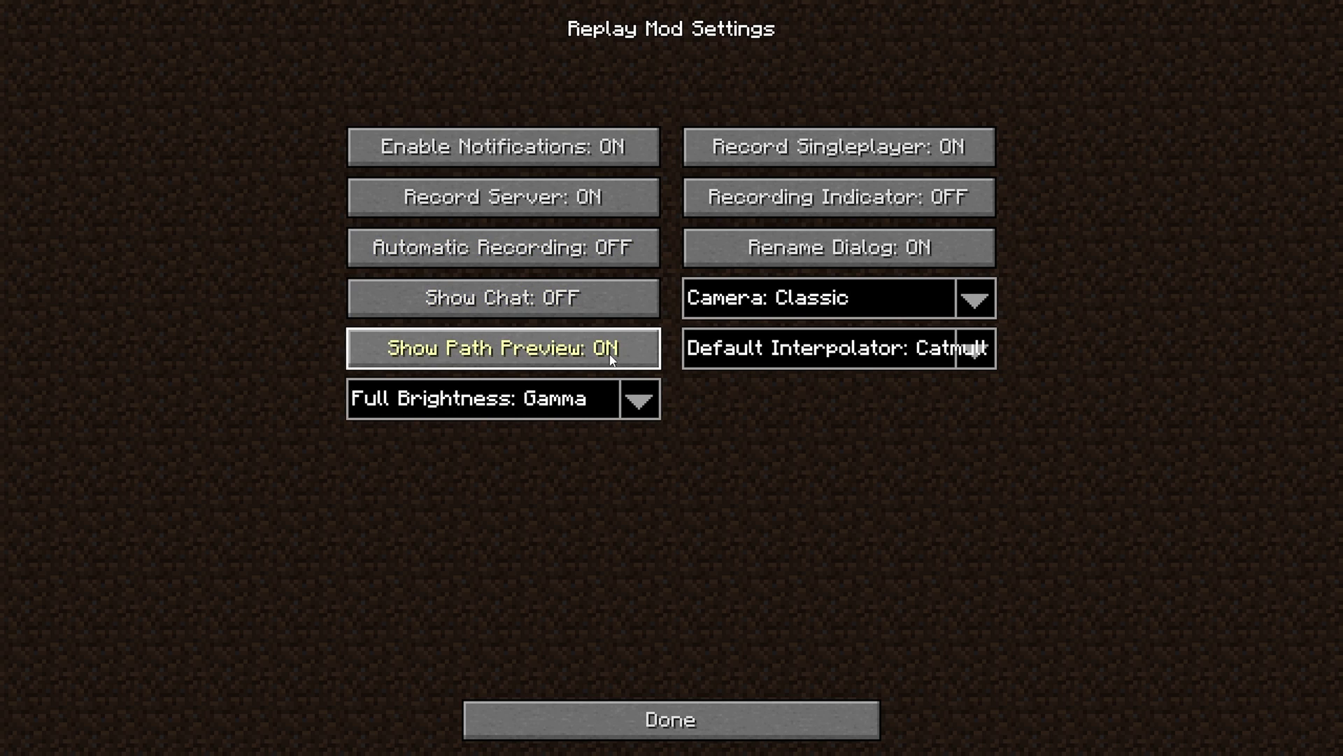
Step: Review the Replay Mod recording options, including Recording Indicator, and return to the title screen
click(968, 213)
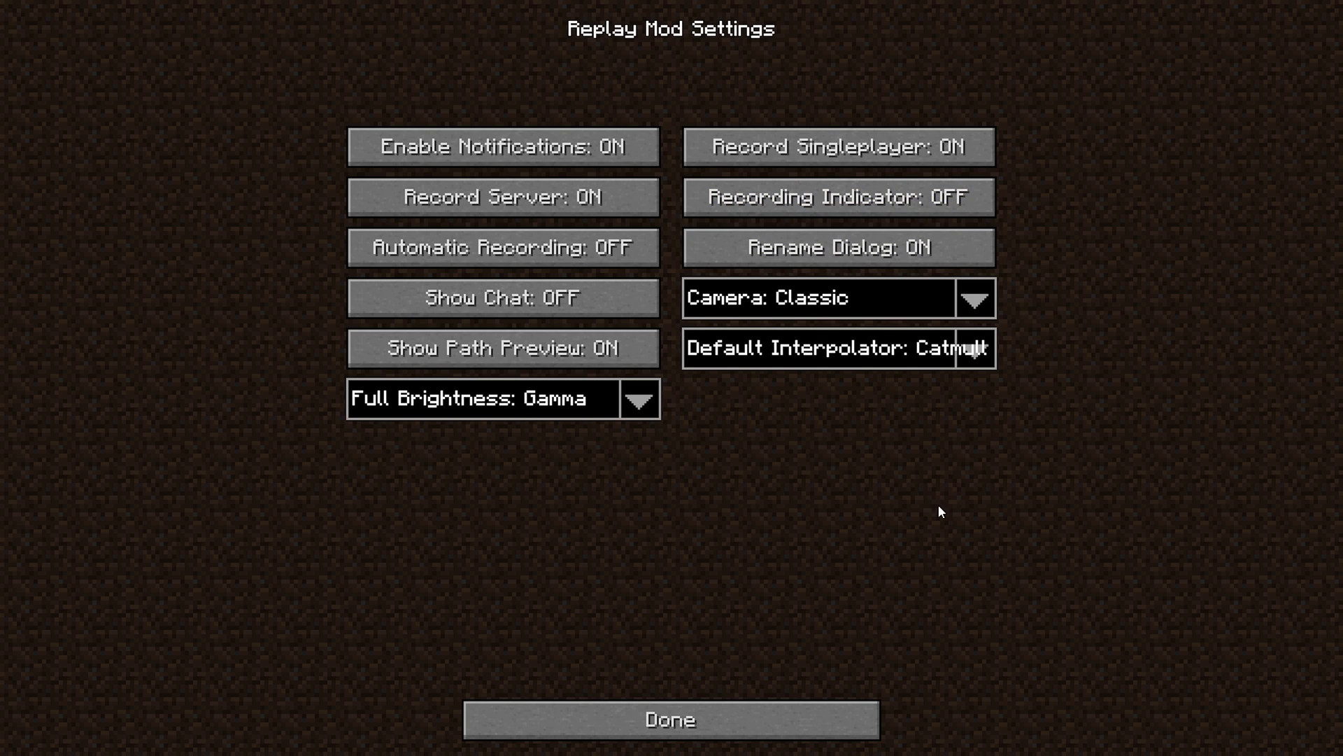
click(661, 722)
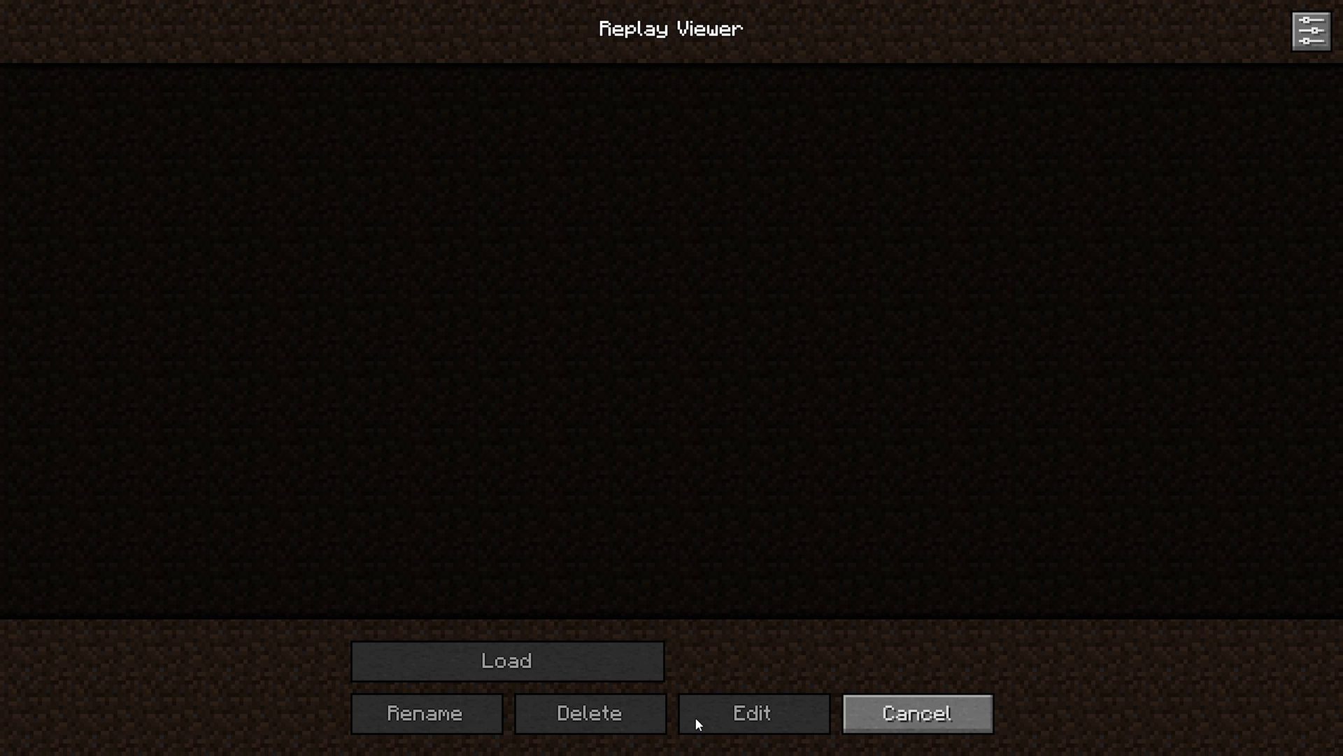
click(913, 711)
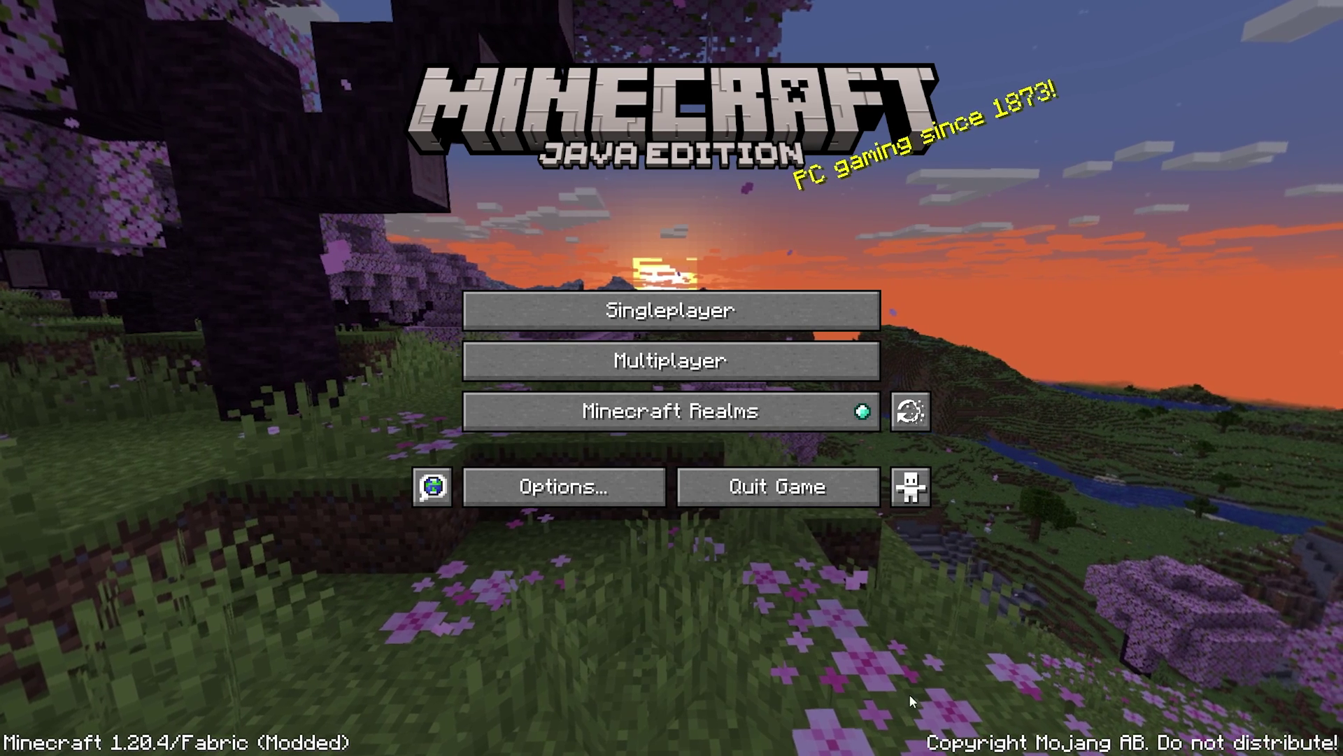
Step: Load a singleplayer world and walk across the grass in first-person view
click(708, 308)
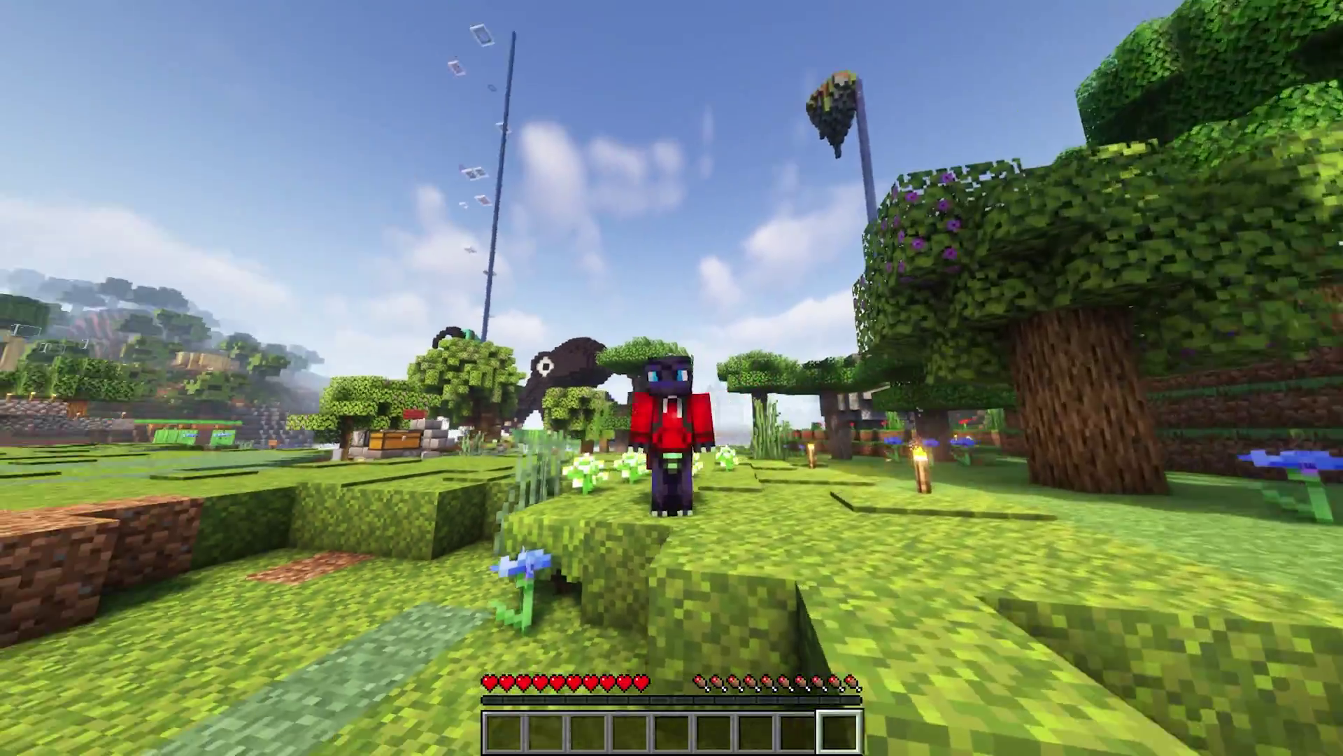
key(F5)
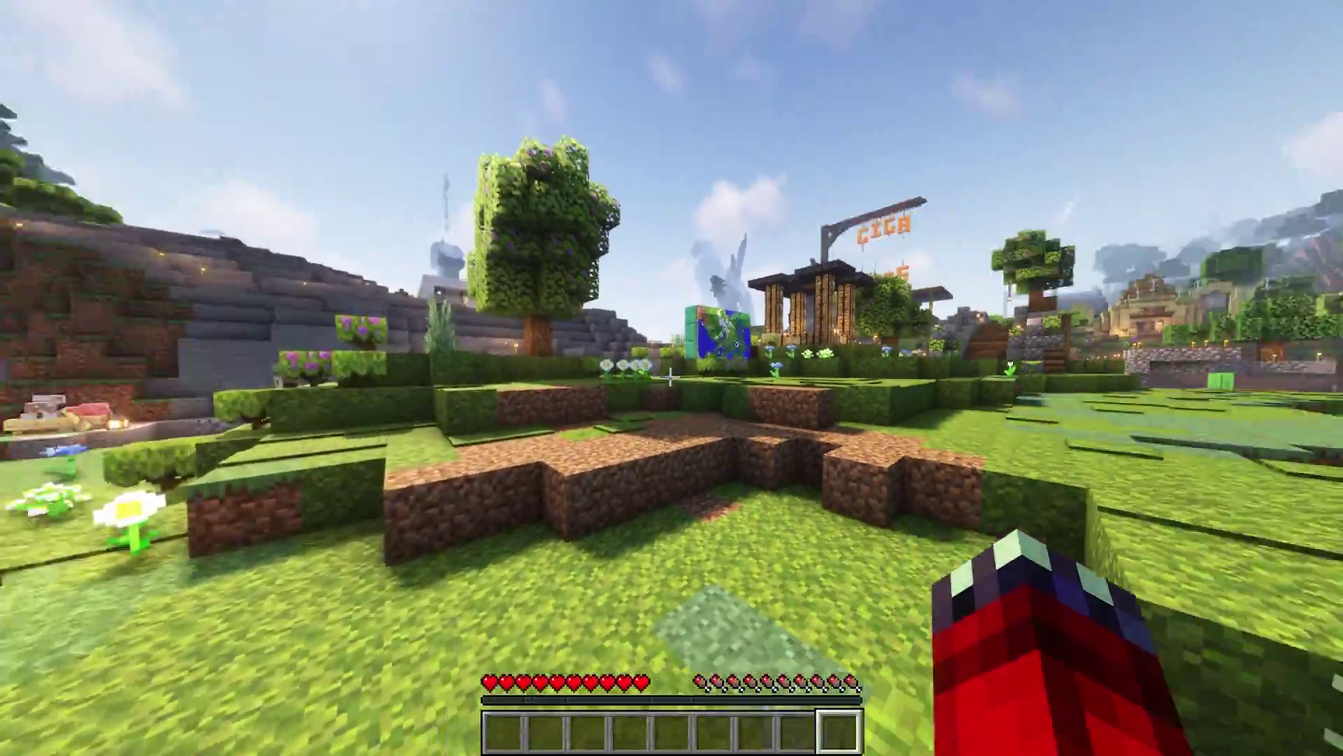
key(w)
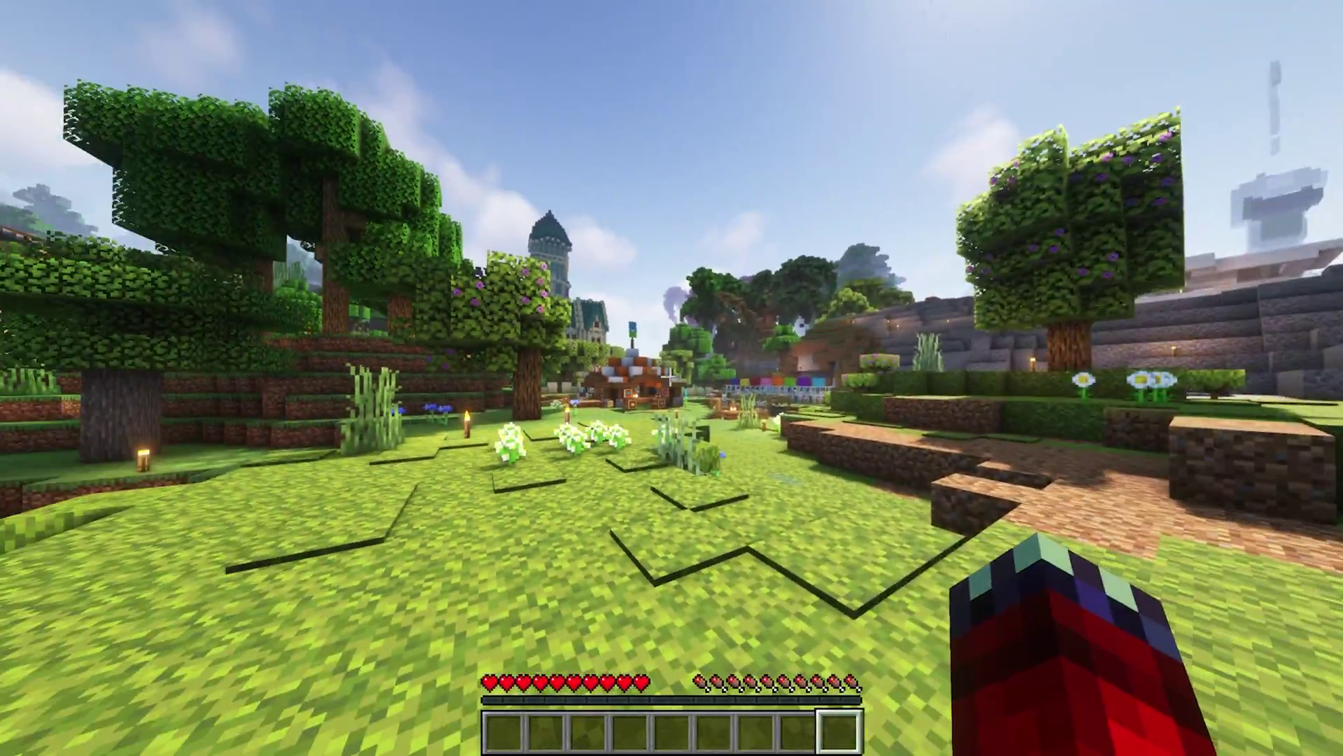
Step: Pause the game, start a Replay Mod recording and resume playing
key(Escape)
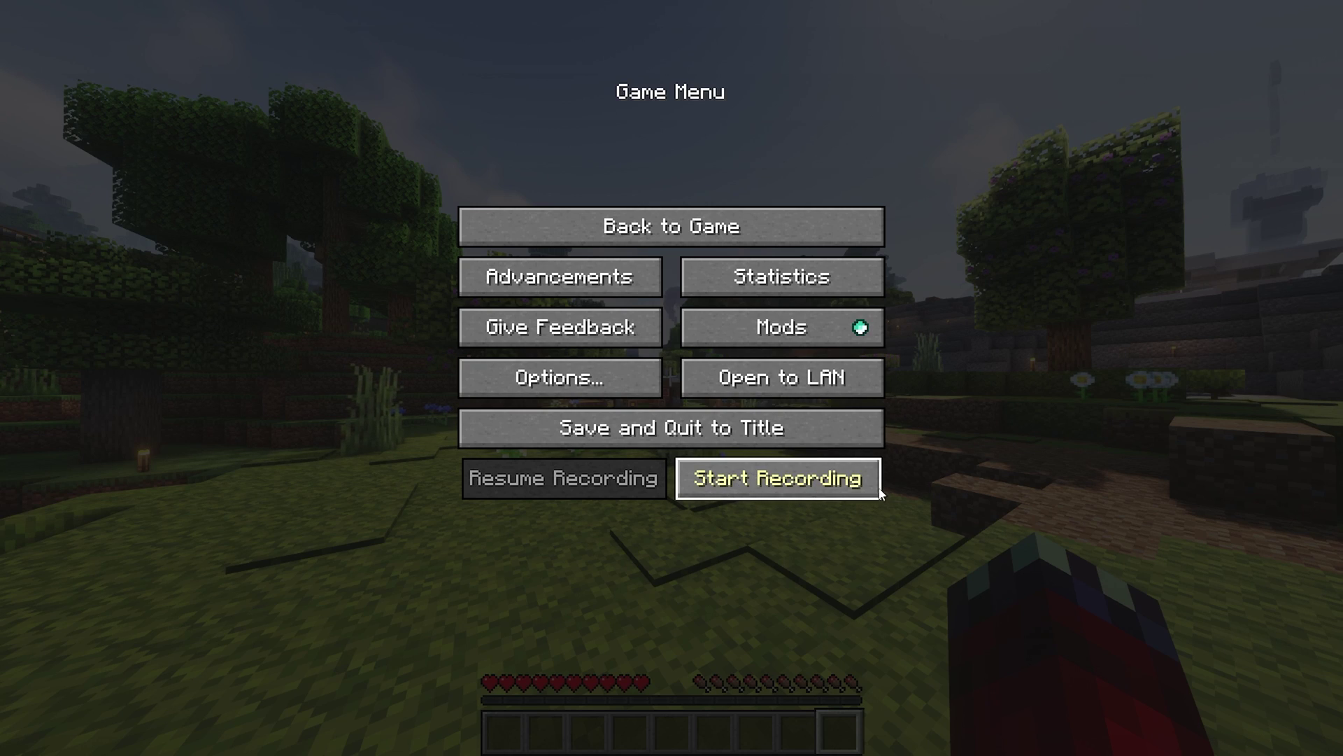
click(724, 488)
key(Escape)
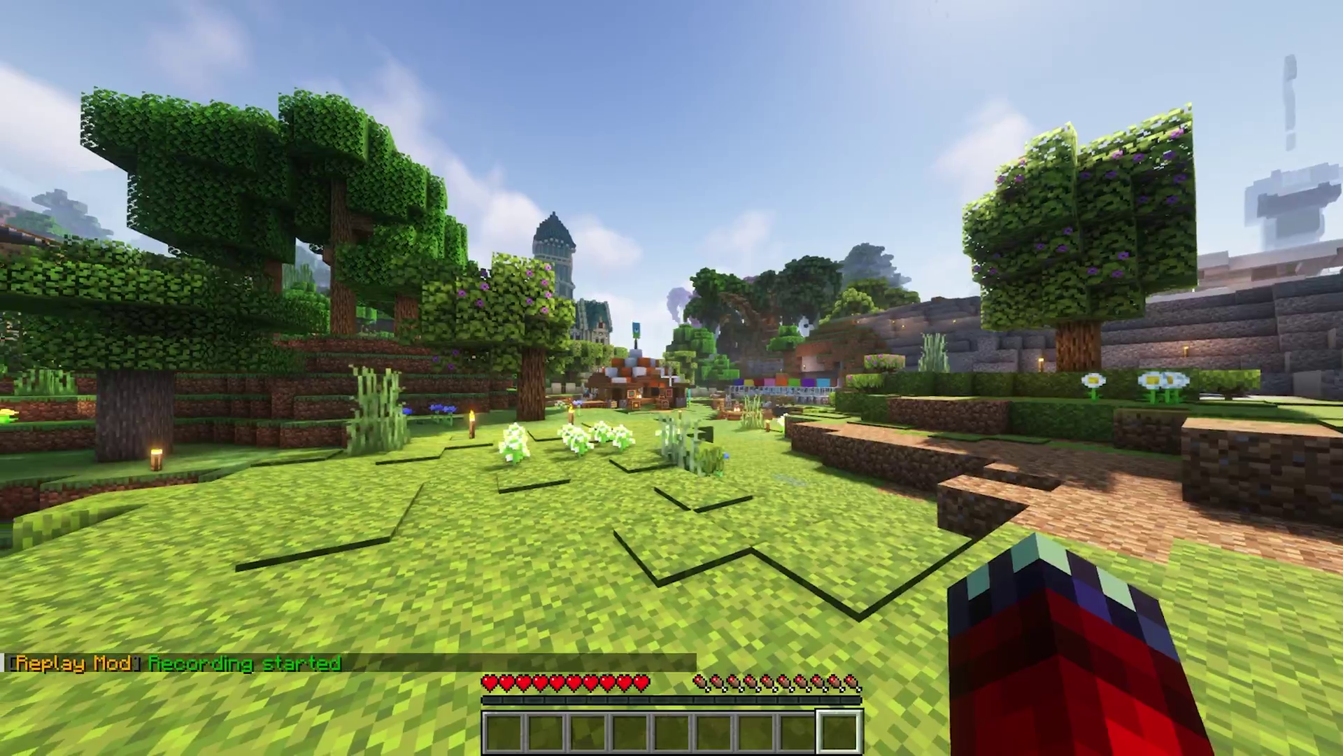
Step: Walk to the orange and white market stall, cycling the camera perspective, and open and close the chest beside it
key(w)
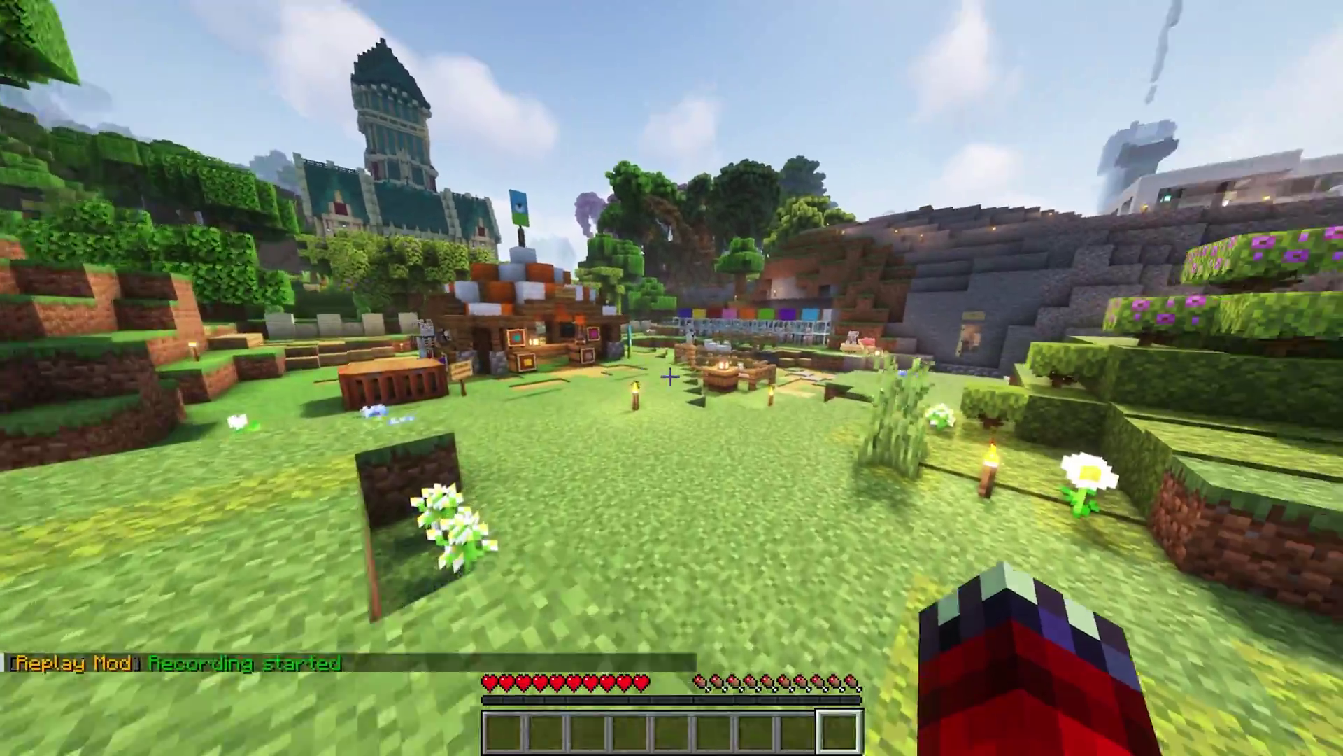
key(F5)
key(F5)
key(F5)
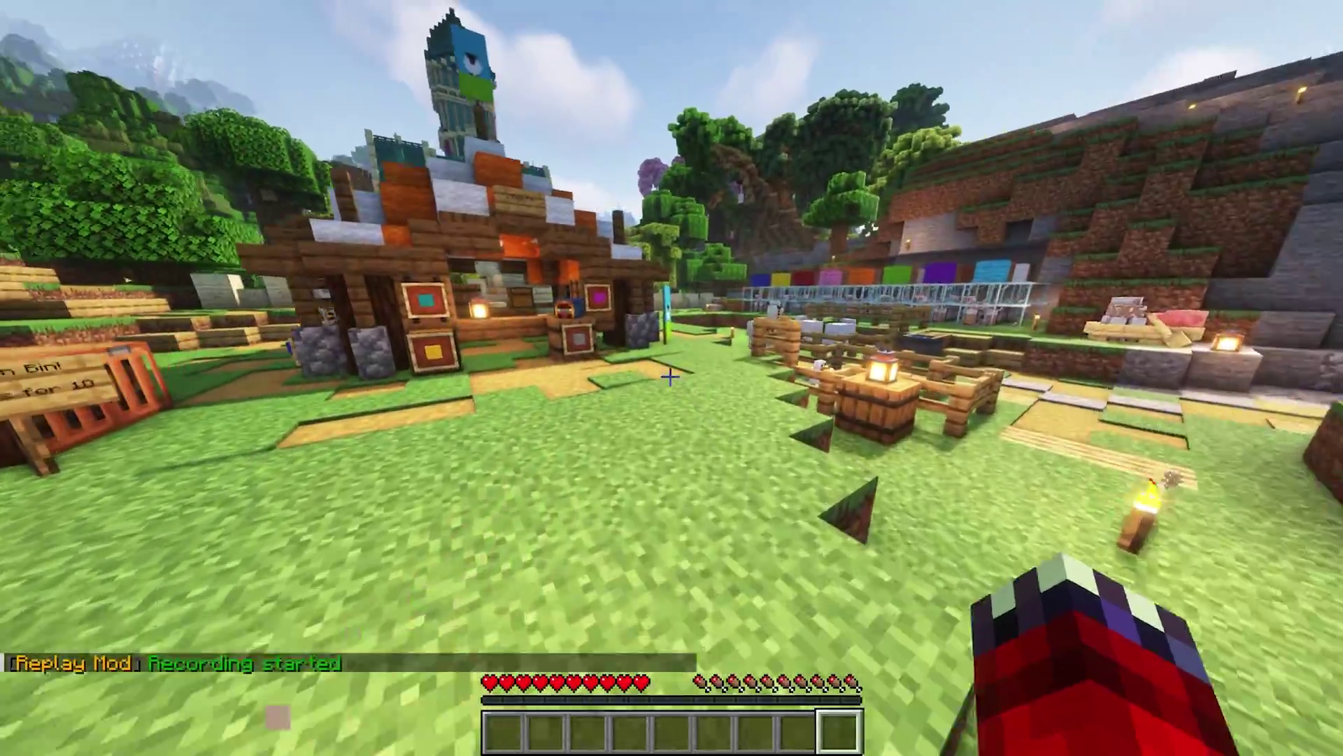
key(w)
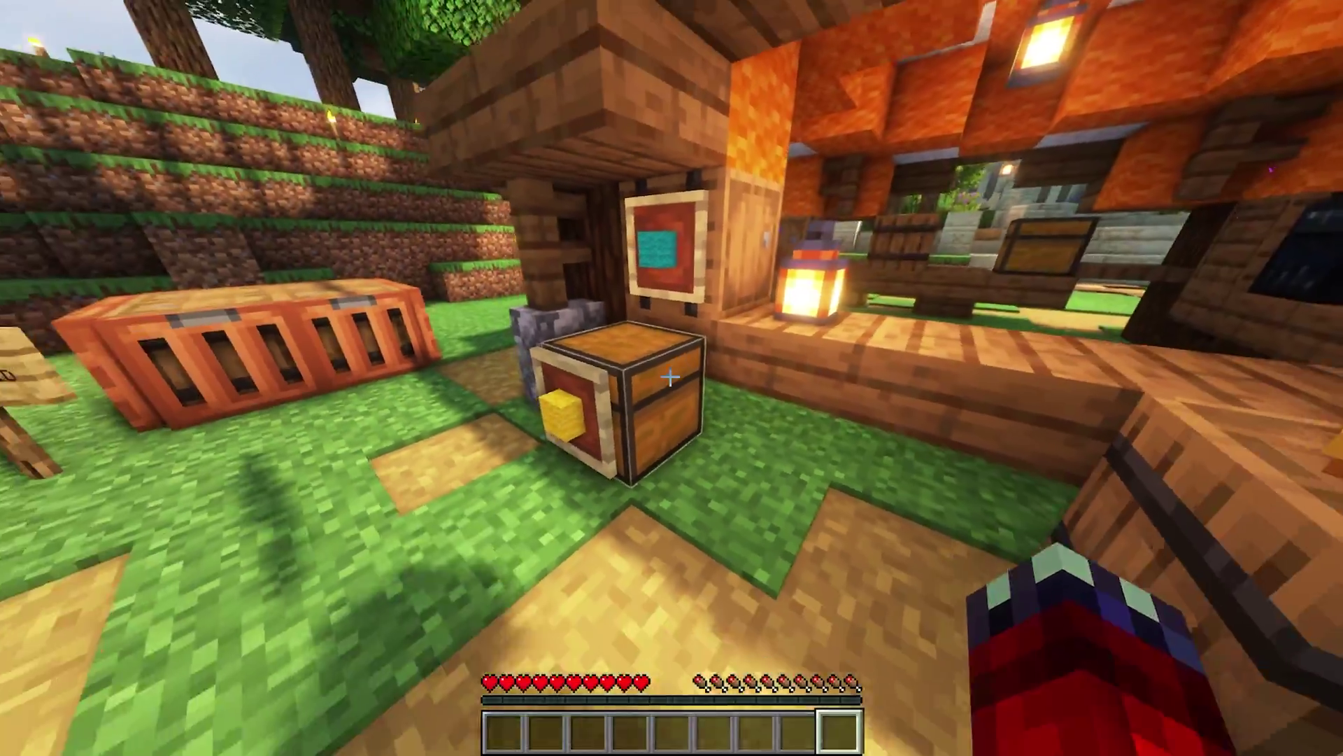
right_click(670, 378)
key(Escape)
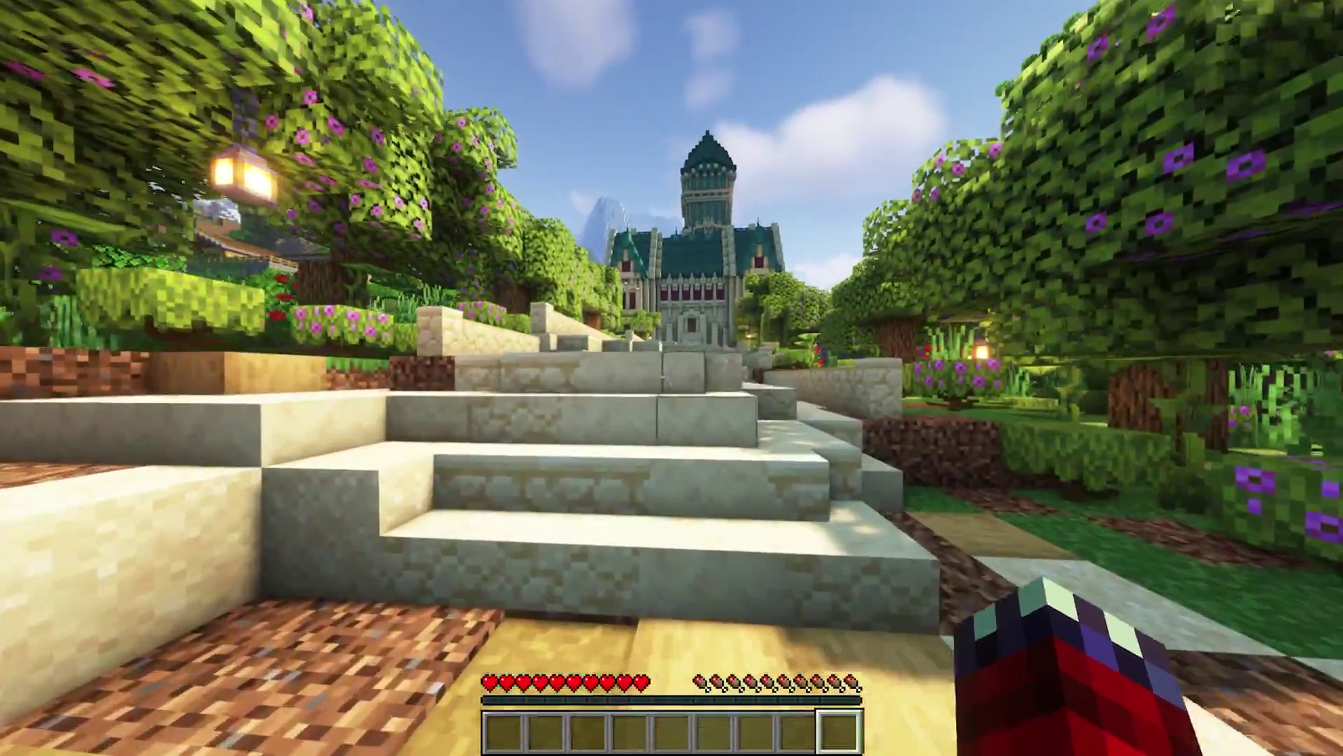
Step: Walk and jump along the sandstone path towards the castle, cycling the camera perspective, and continue towards the purple portal
key(w)
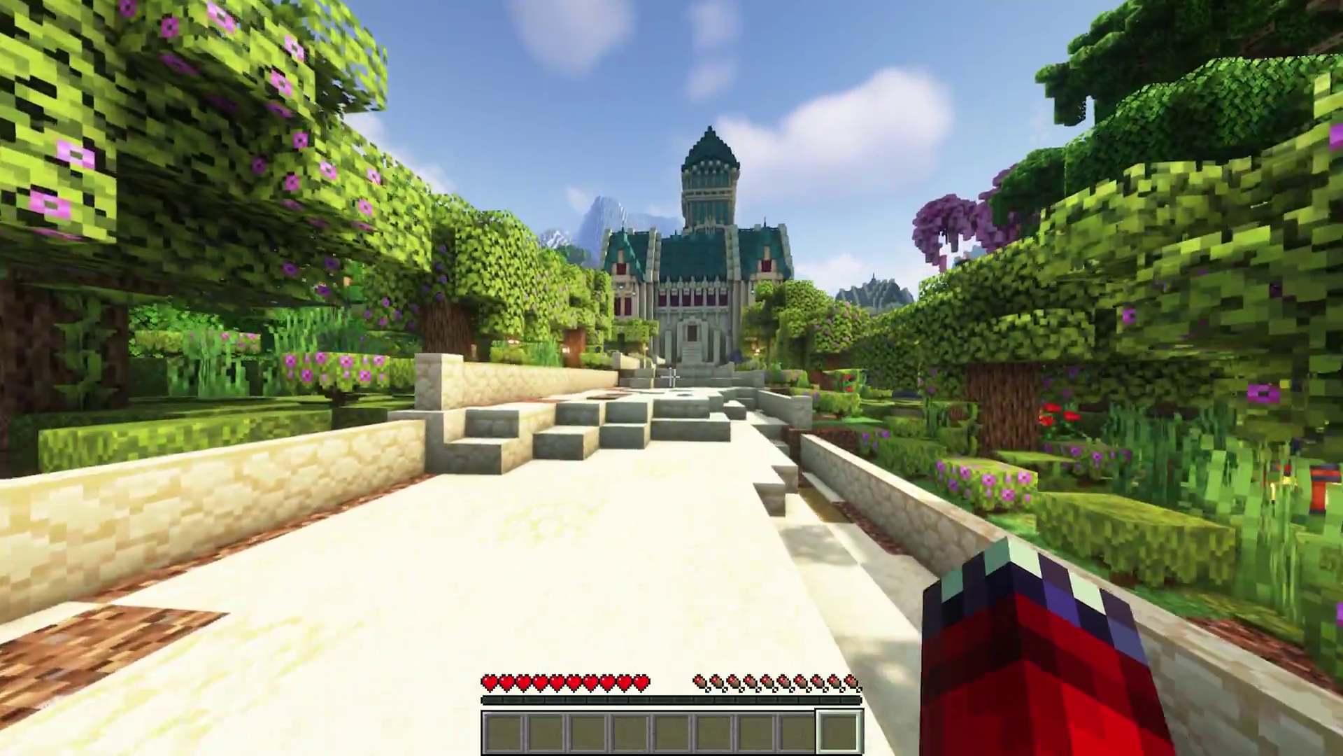
key(w)
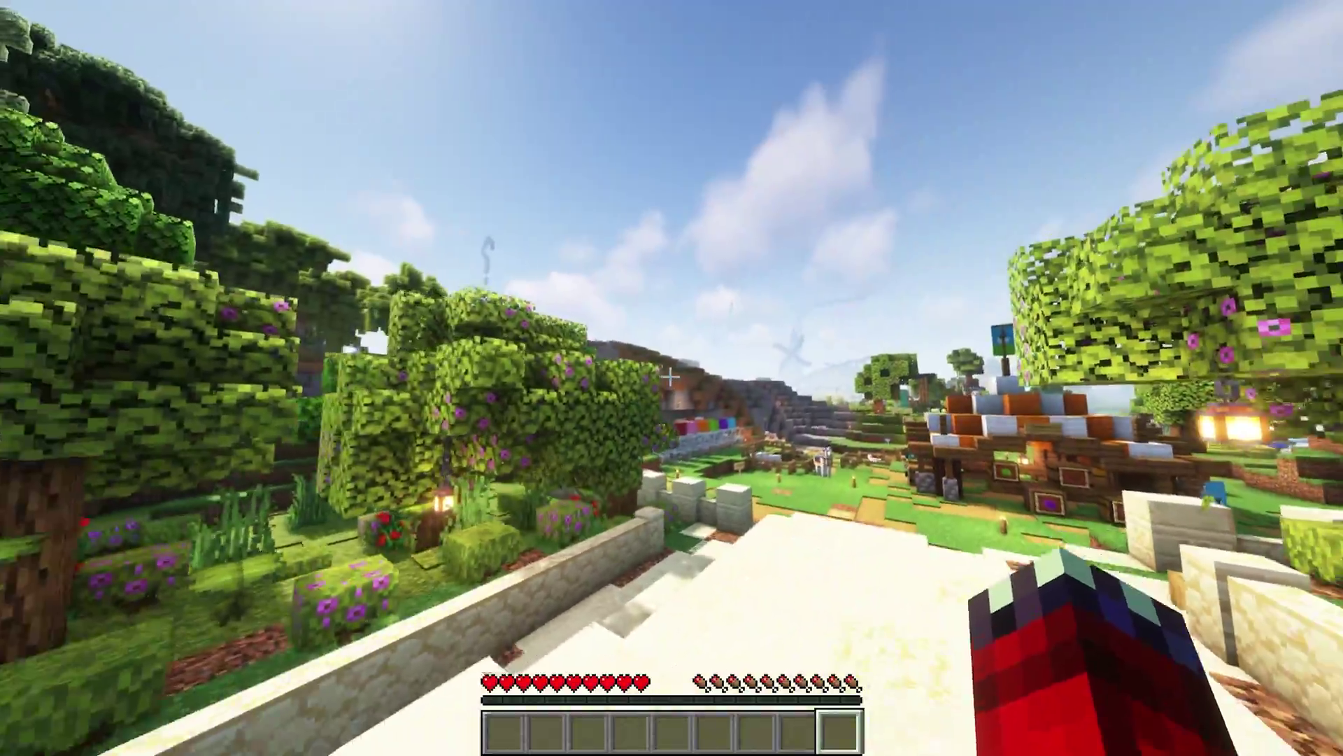
key(w)
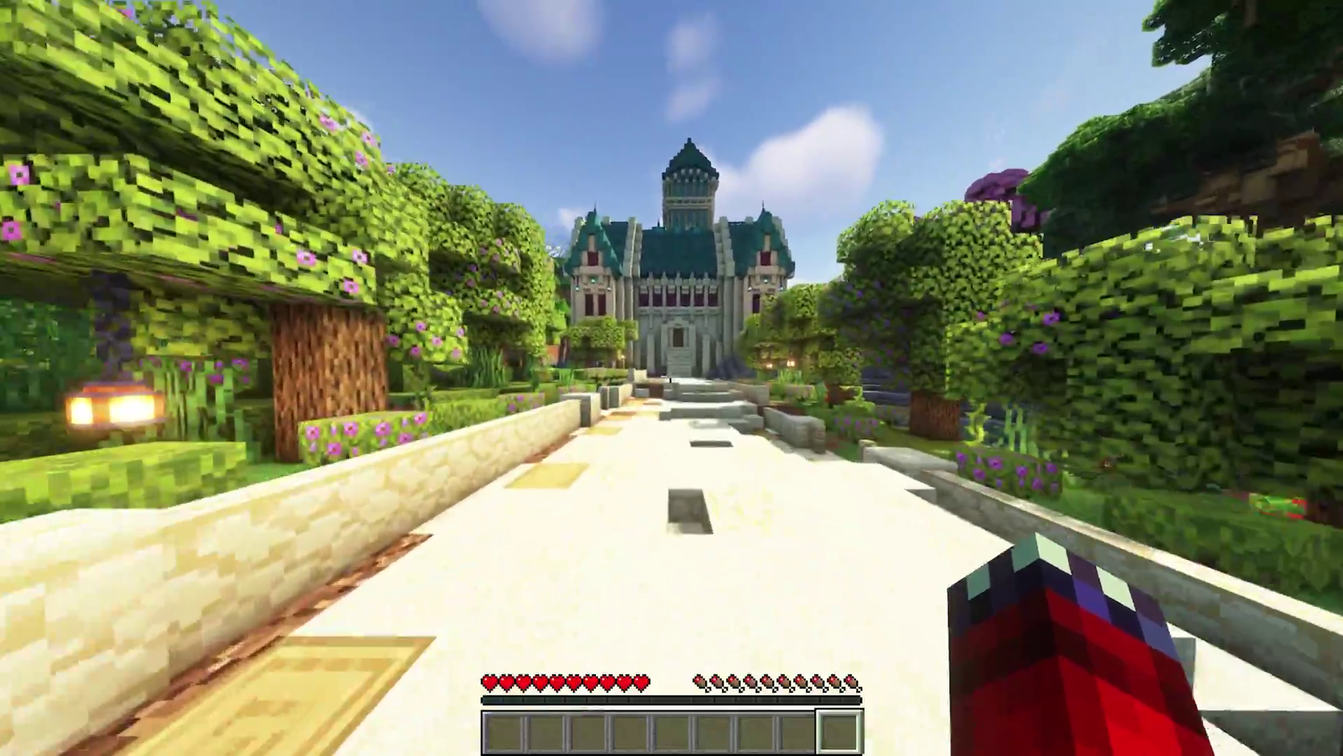
key(F5)
key(F5)
key(space)
key(w)
key(F5)
key(F5)
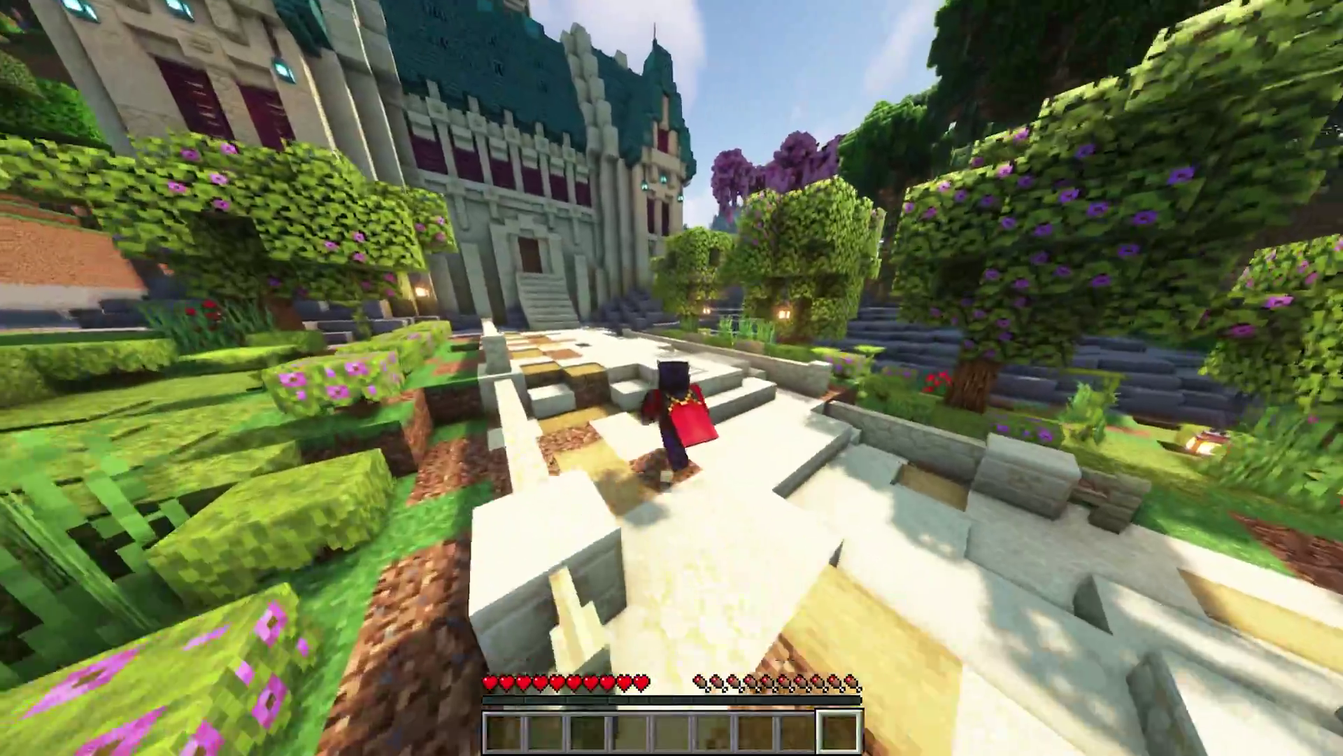
key(w)
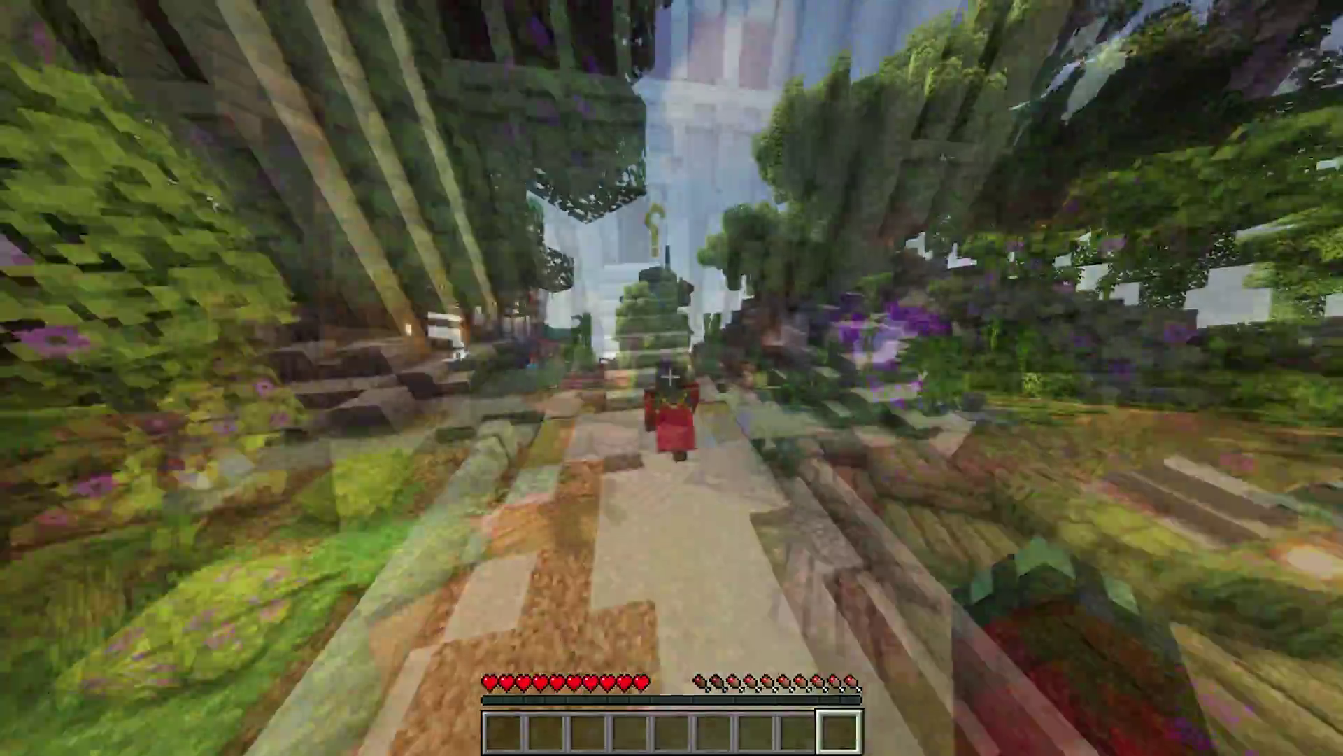
key(w)
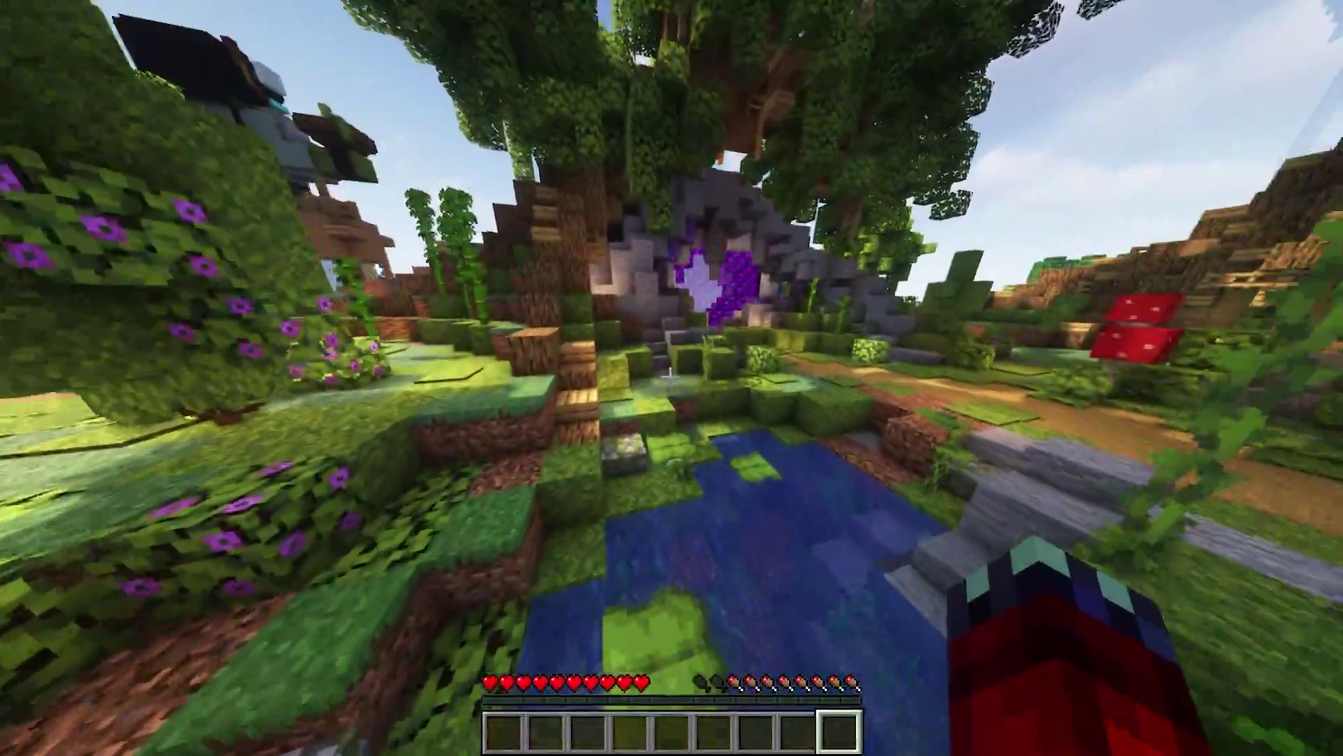
Step: Move on past the pond, swim underwater through the lake to the surface, and stop the Replay Mod recording
key(w)
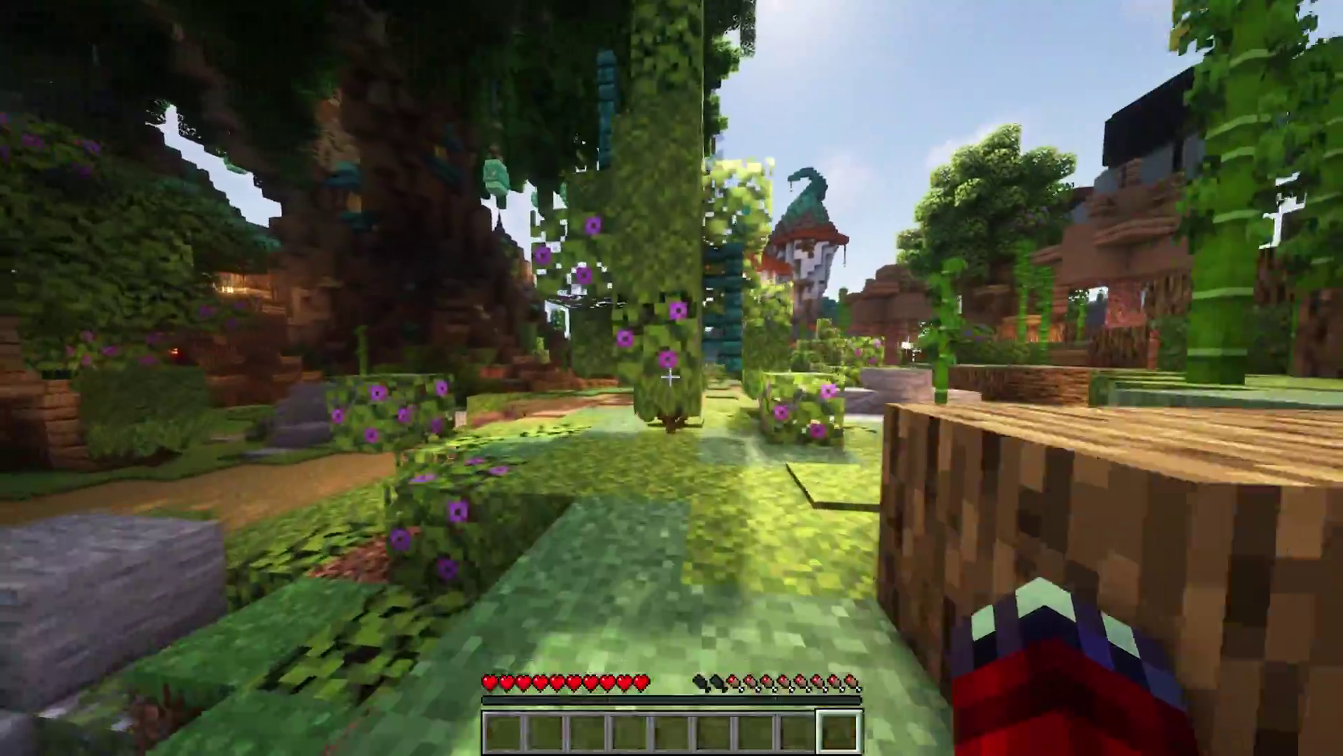
key(w)
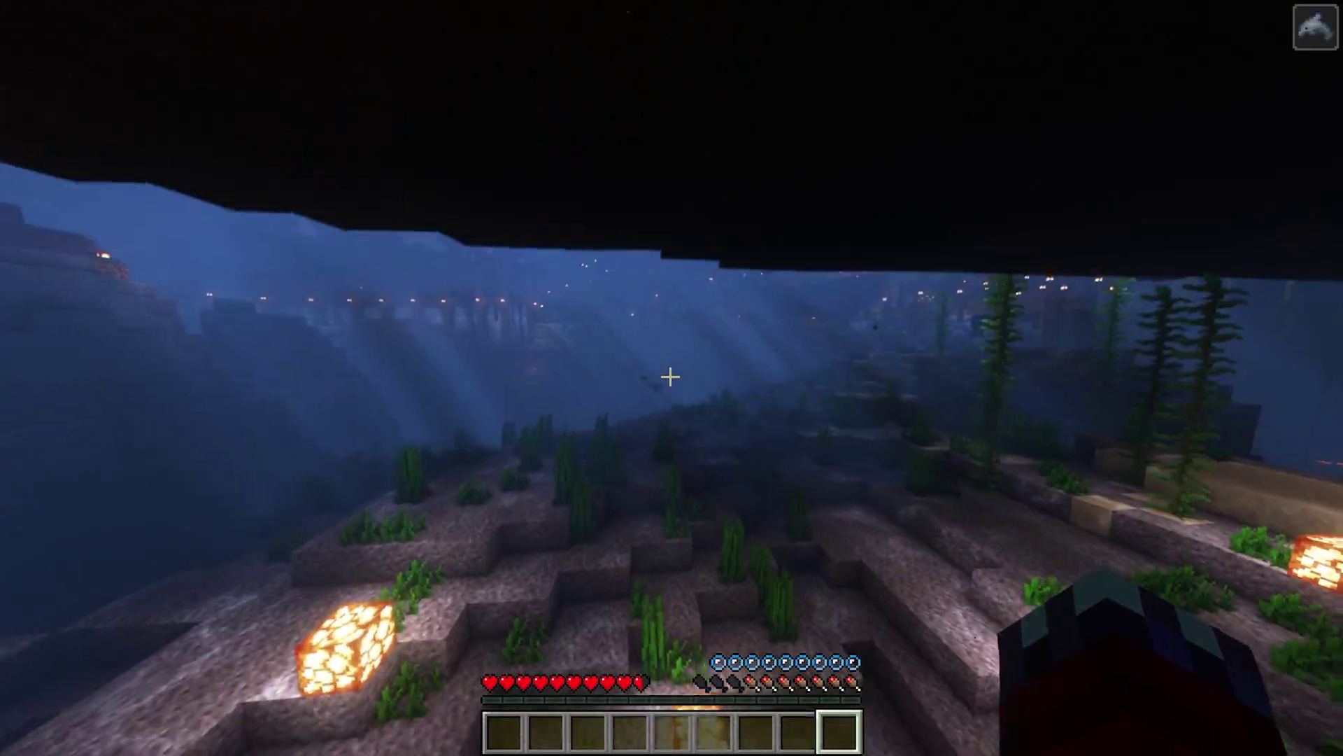
key(w)
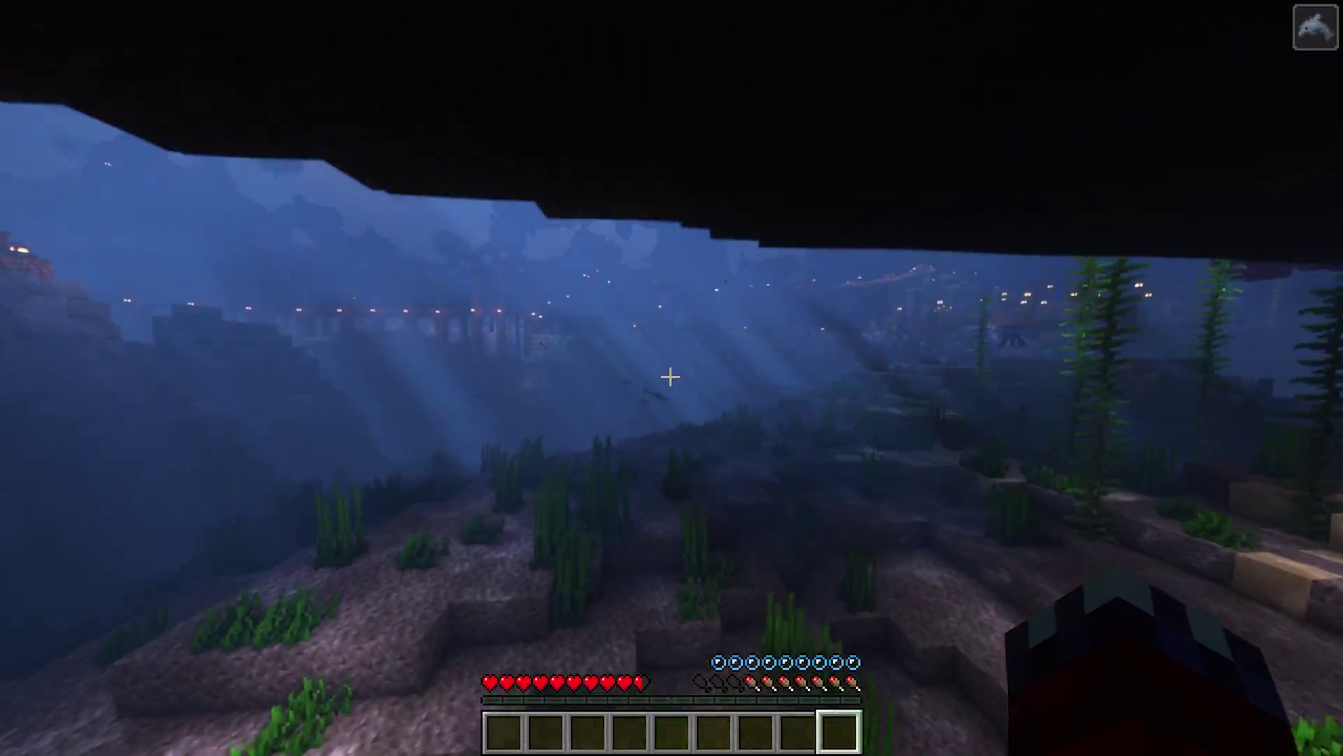
key(w)
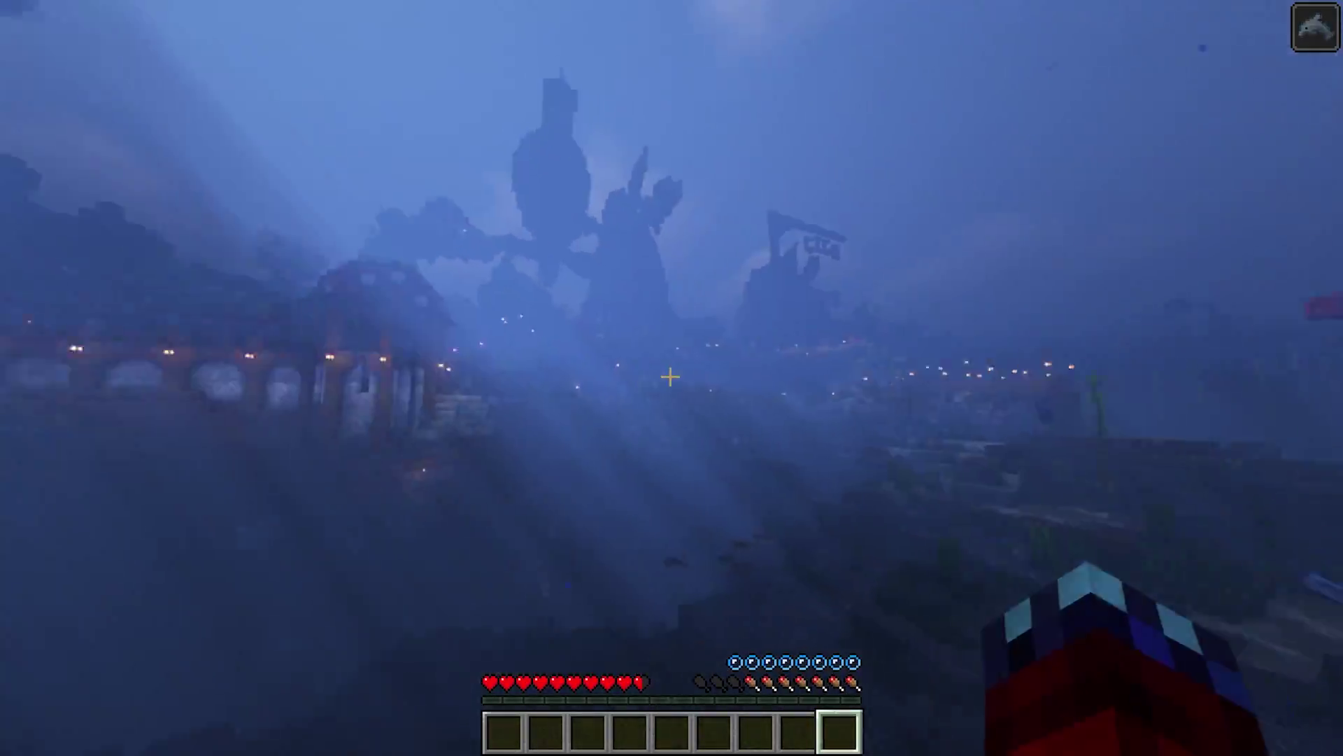
key(Escape)
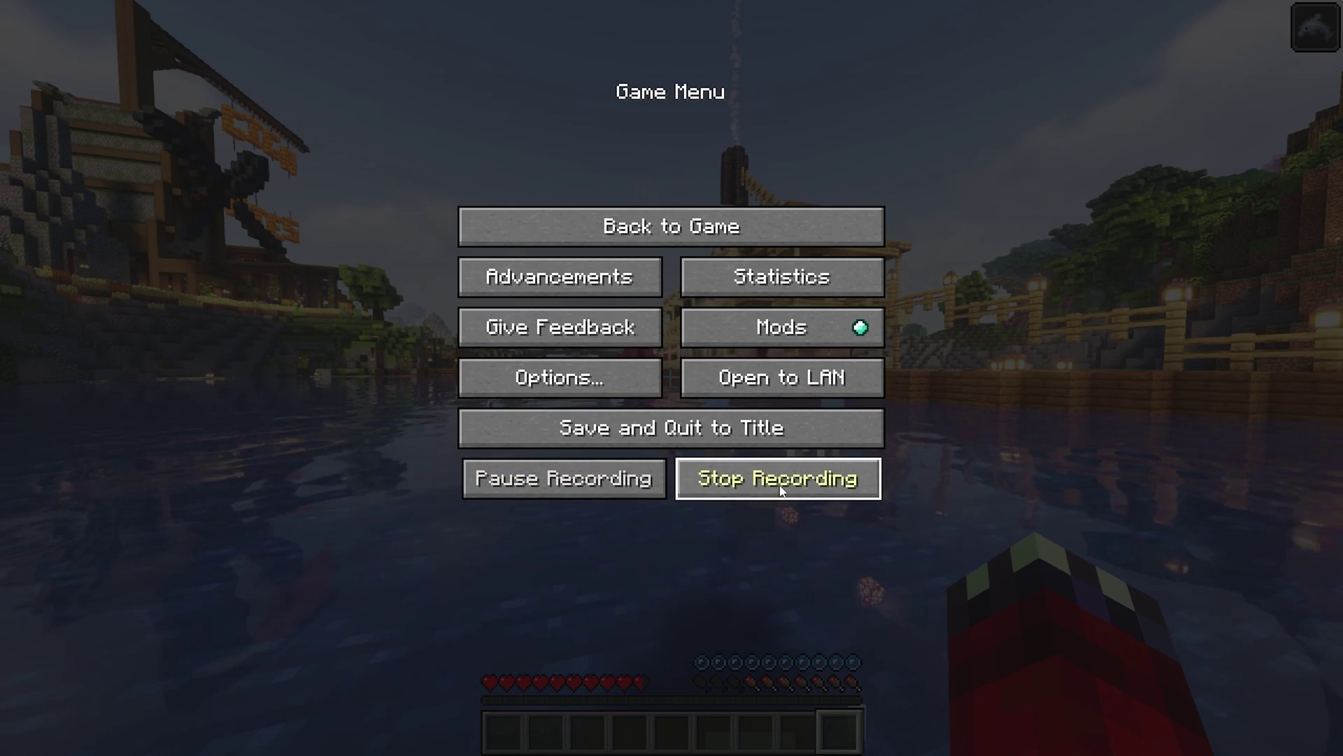
click(744, 482)
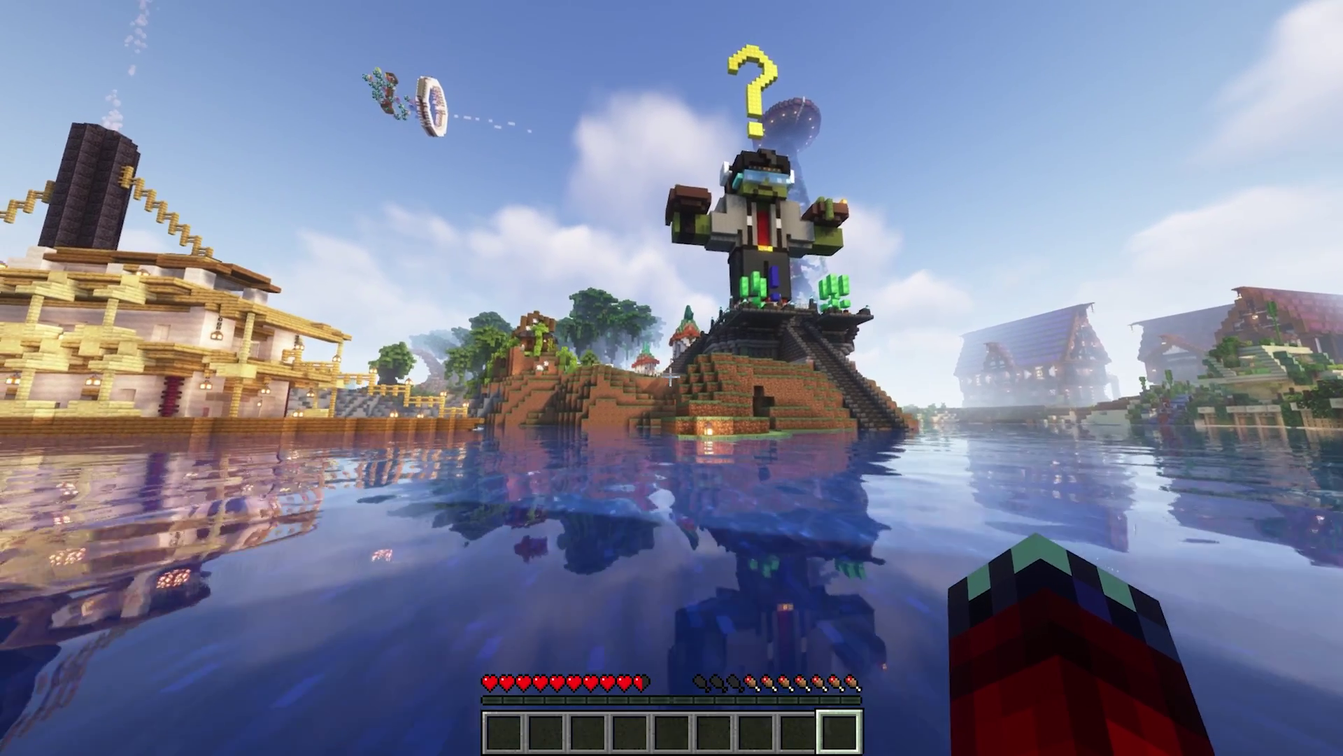
Step: Save and quit the world to the title screen and confirm saving the replay file as 2024_01_13_14_05_42
key(Escape)
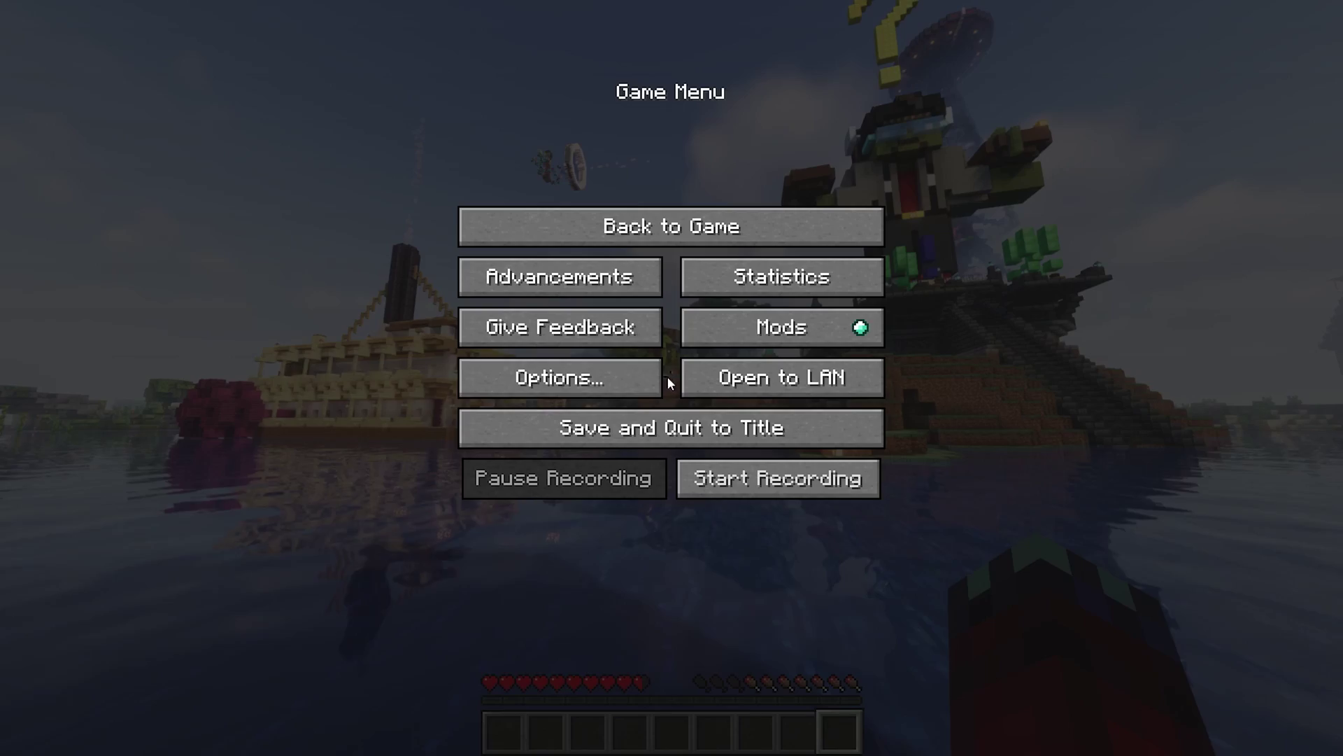
click(725, 439)
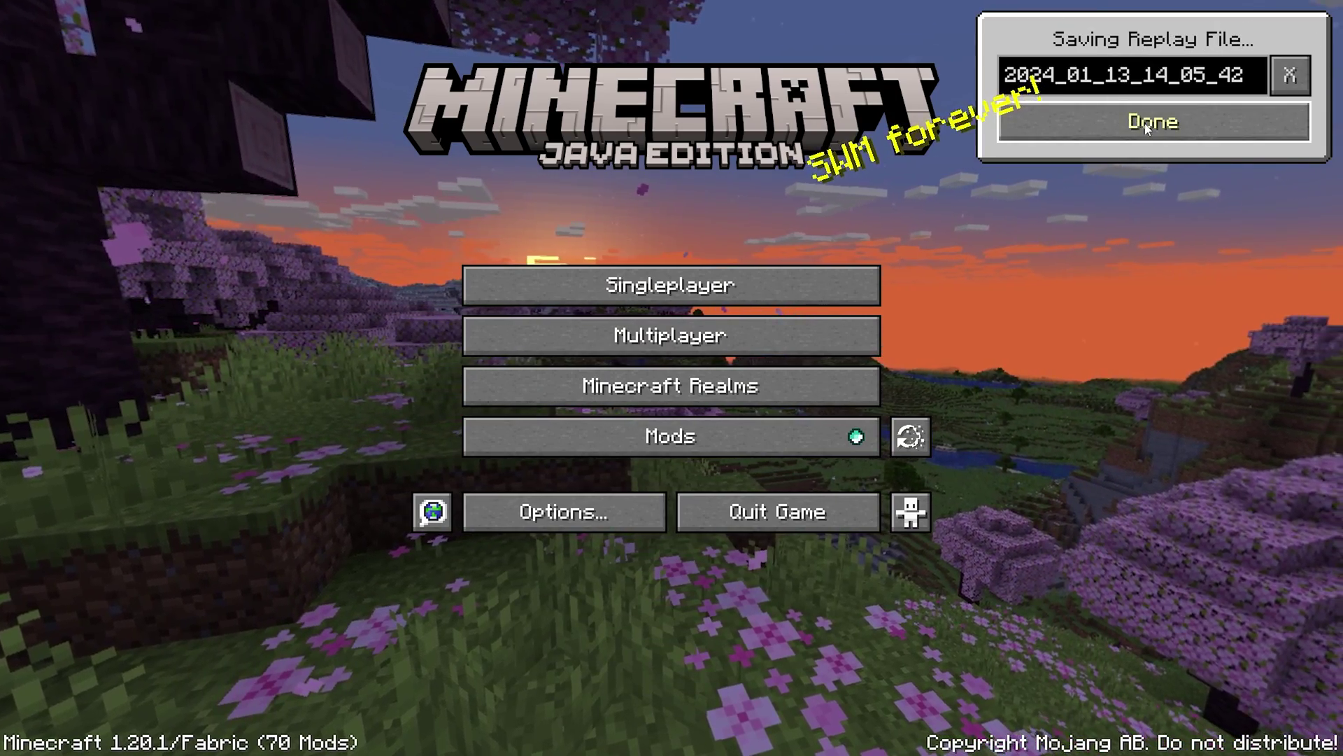
click(1161, 133)
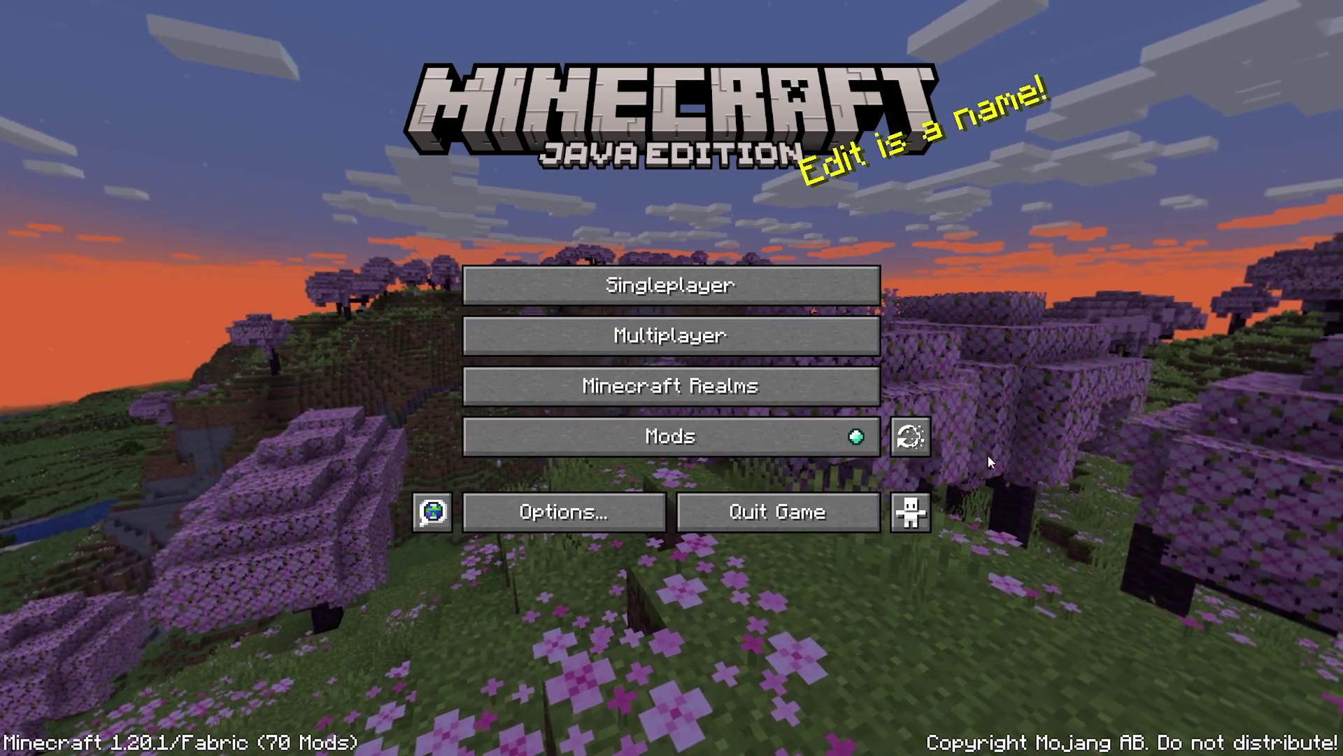
Step: Open the Replay Viewer and load the replay 2024_01_13_14_05_42
click(910, 440)
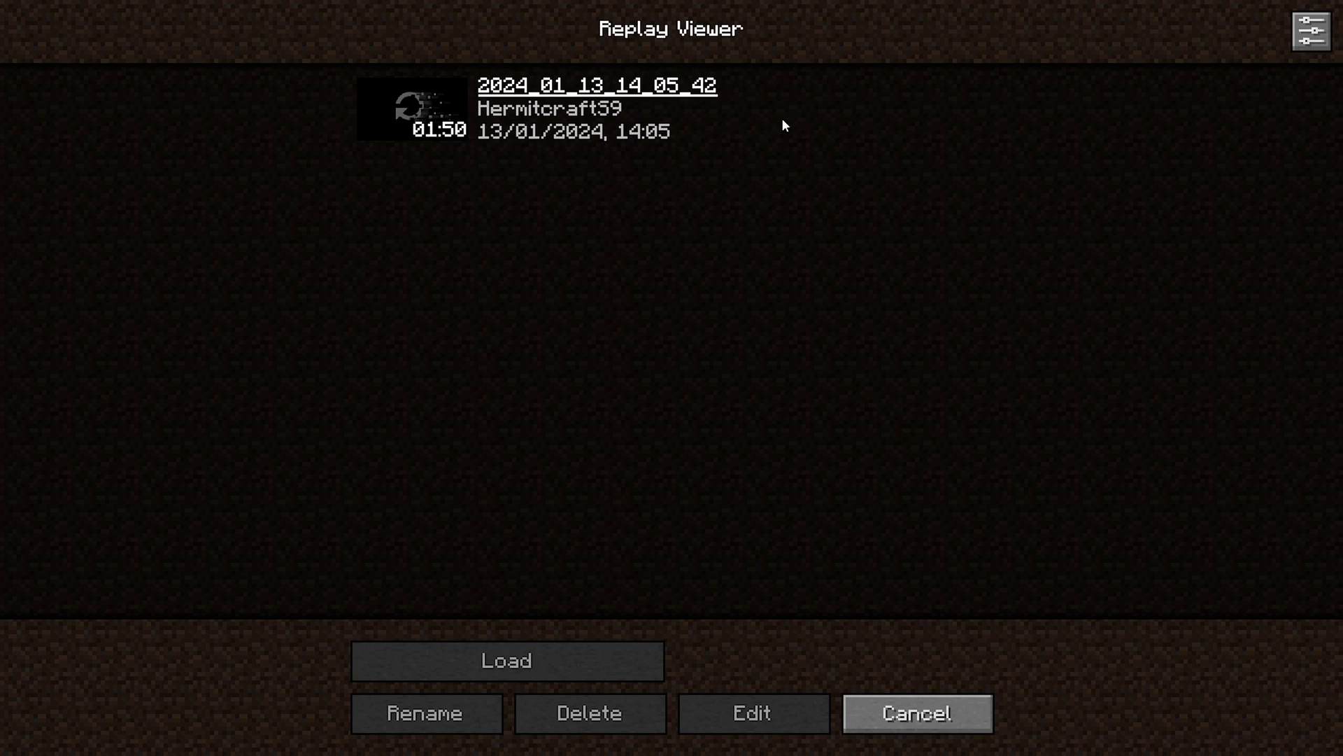
click(605, 143)
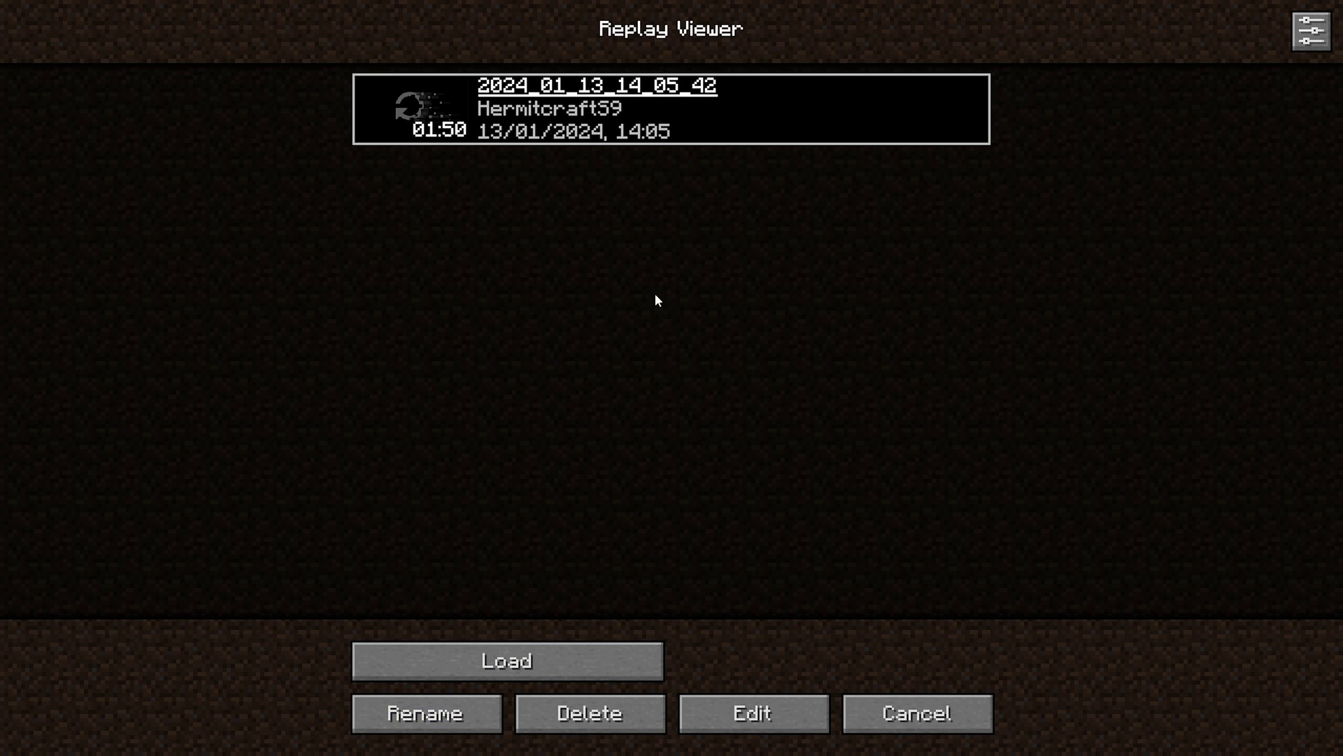
click(510, 662)
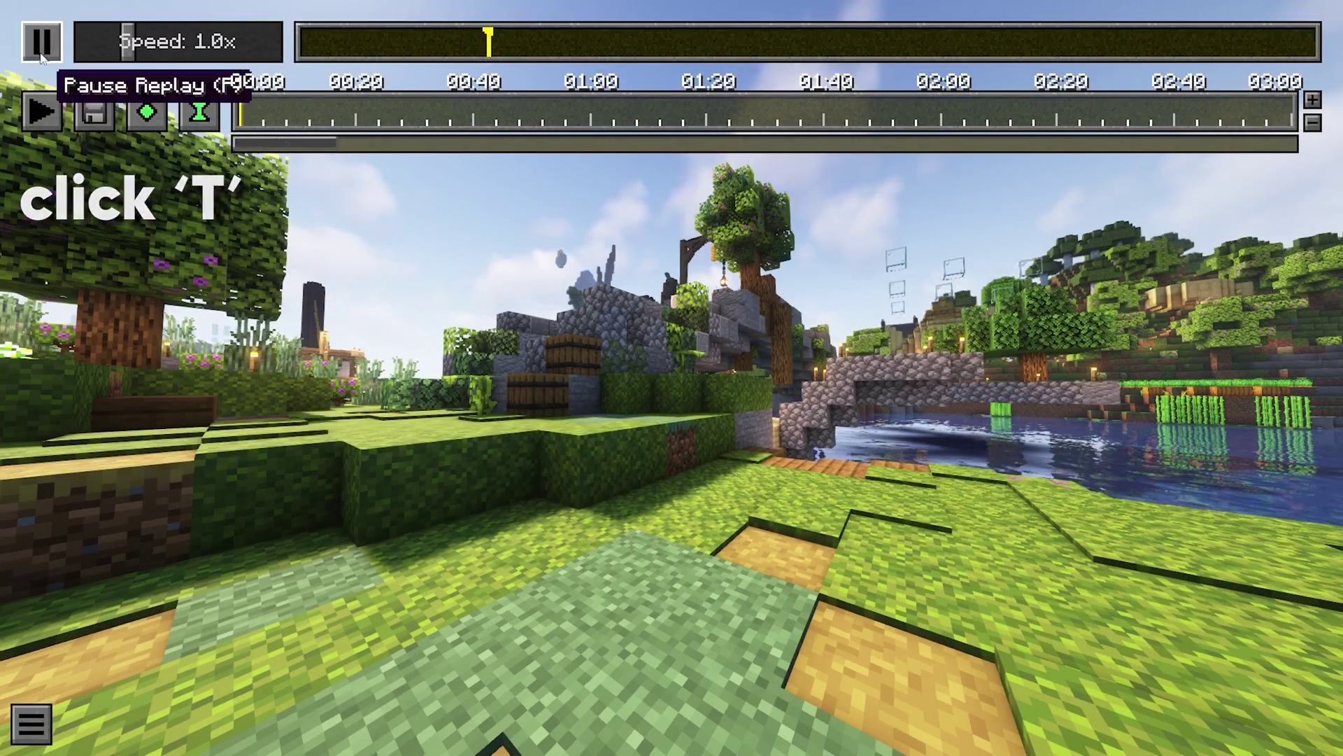
Step: Fly the free camera around the player at the orange and white market stall, playing and pausing the replay
click(622, 357)
key(t)
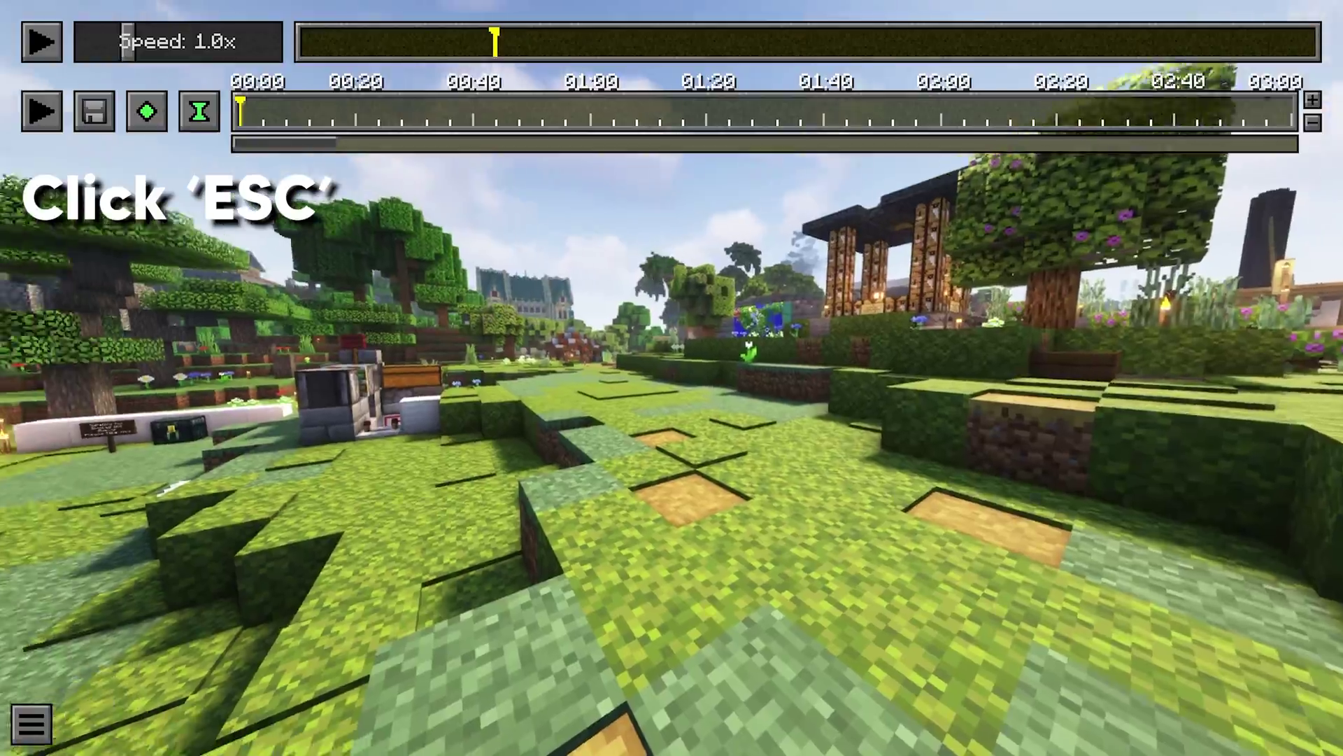
key(space)
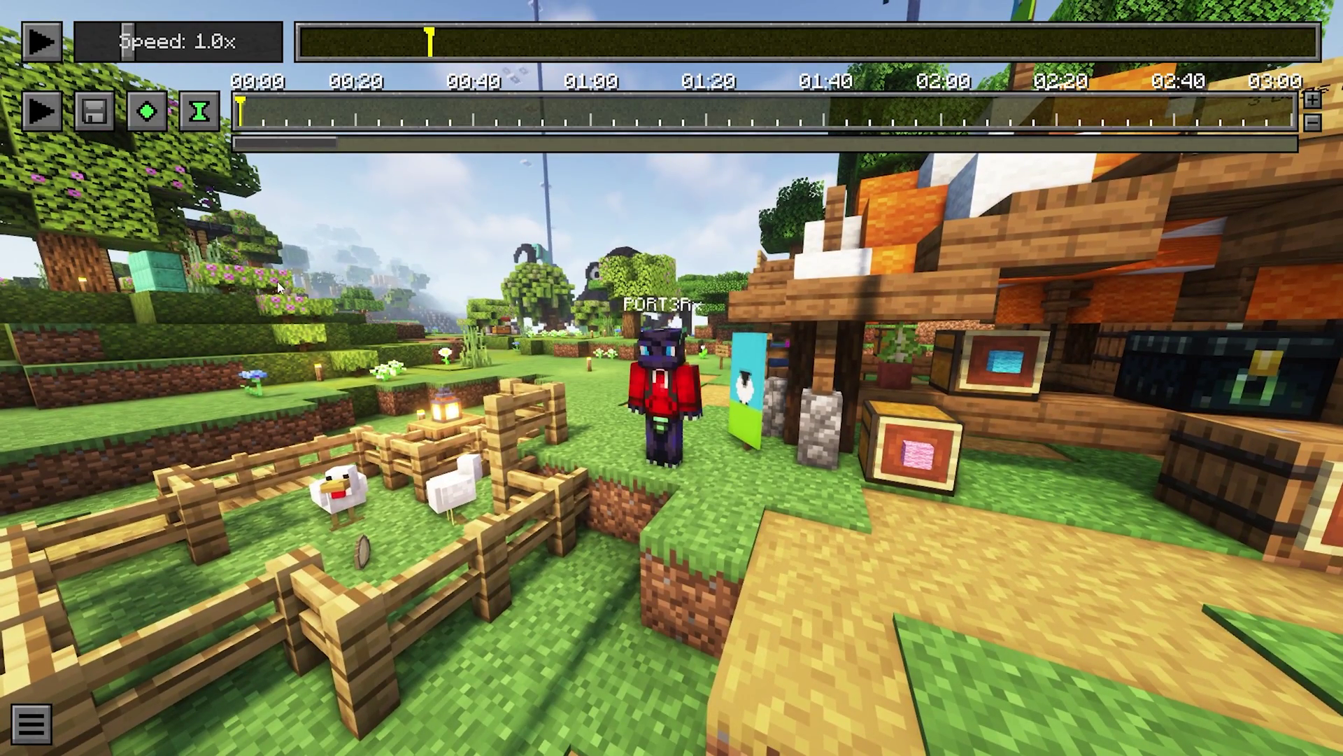
click(49, 47)
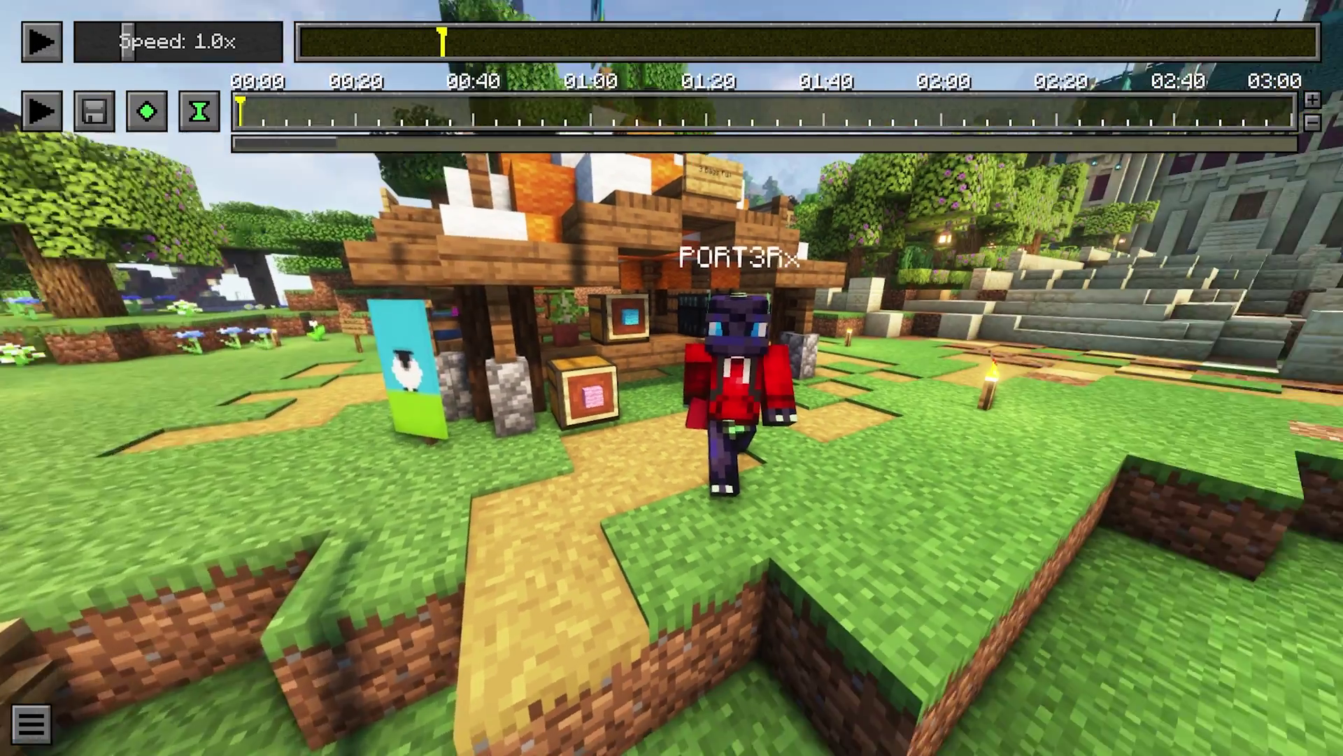
key(t)
click(58, 41)
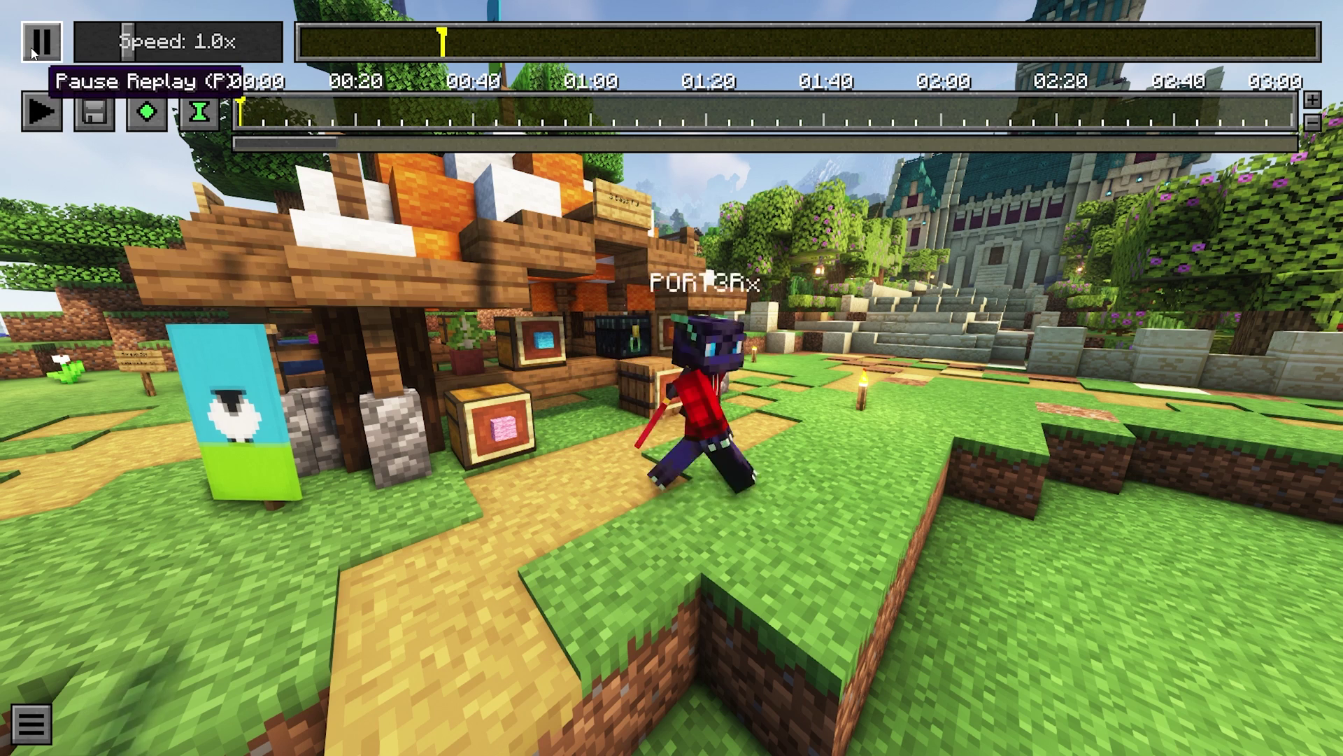
click(51, 49)
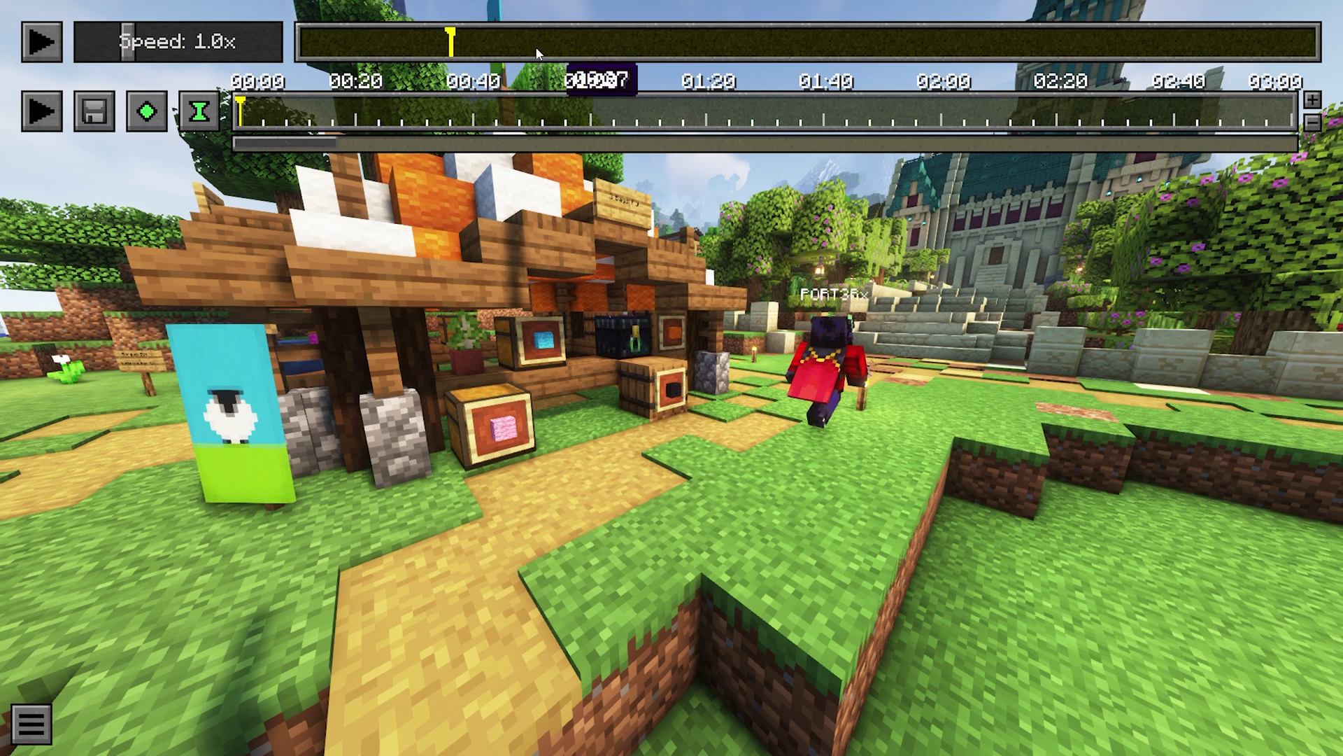
Step: Jump to a later moment in the replay and fly the camera towards the player on the castle's entrance stairs
drag(476, 45, 583, 46)
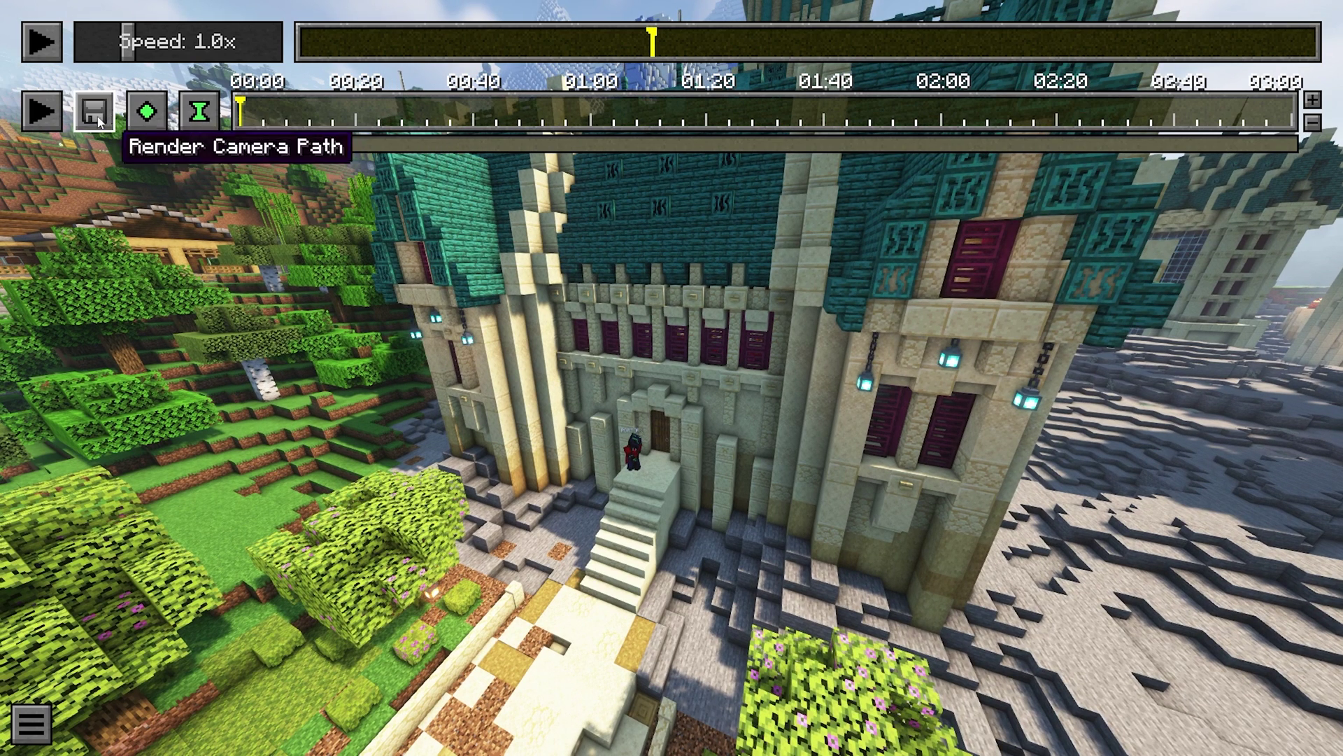
click(239, 279)
key(w)
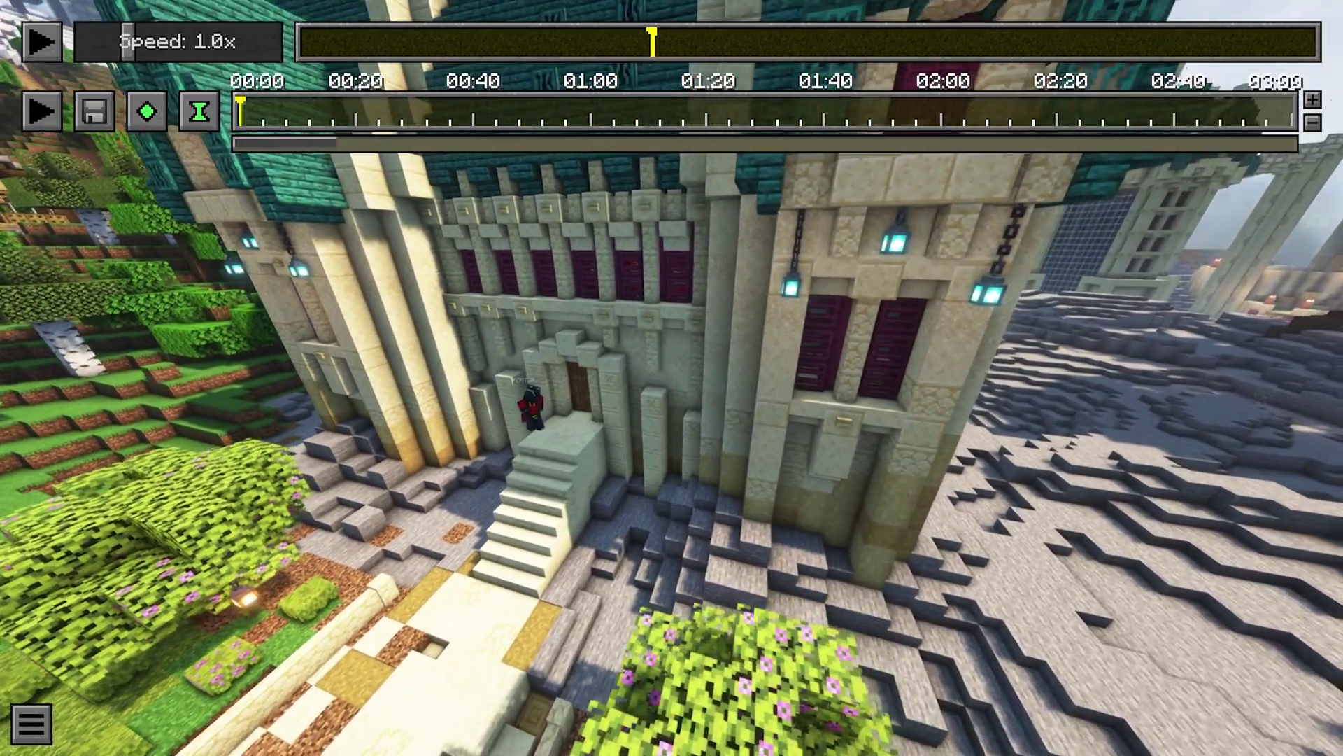
key(w)
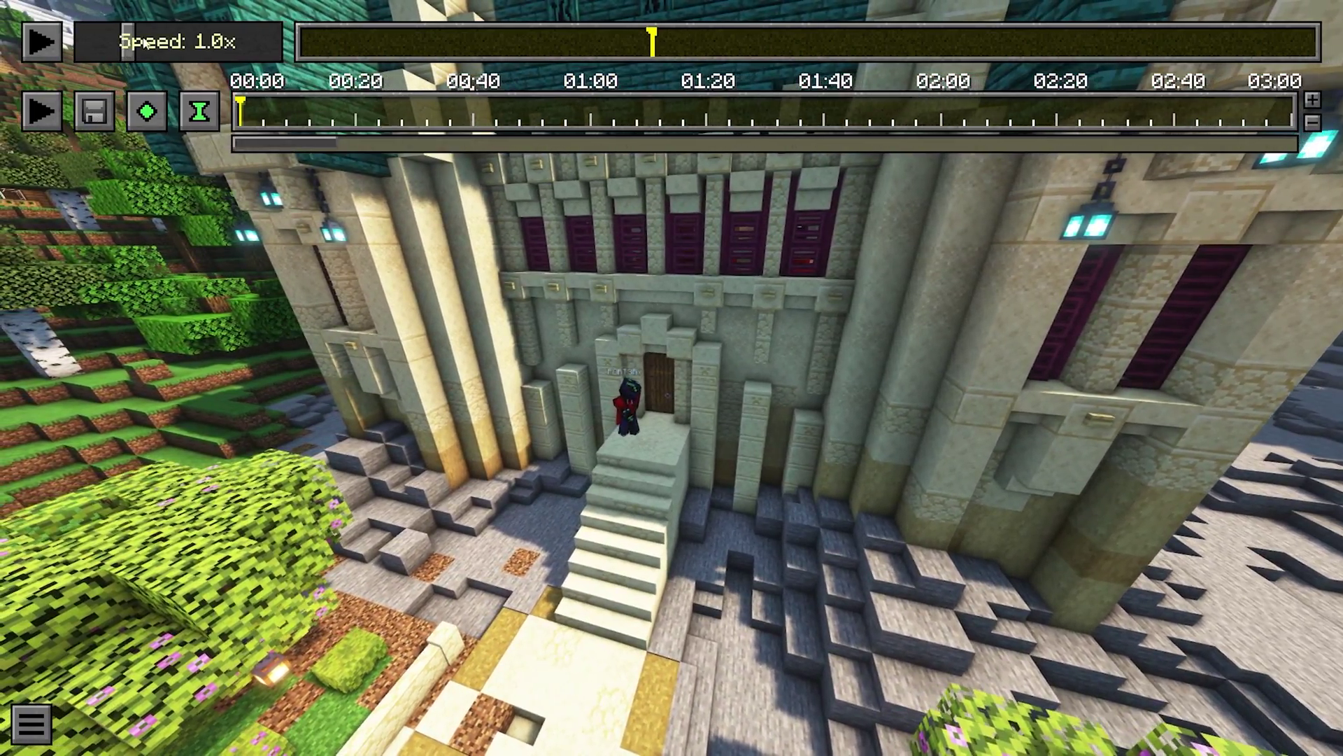
Step: Resume the replay and follow the player with the free camera from the castle stairs across the grey stone ground
click(312, 310)
key(d)
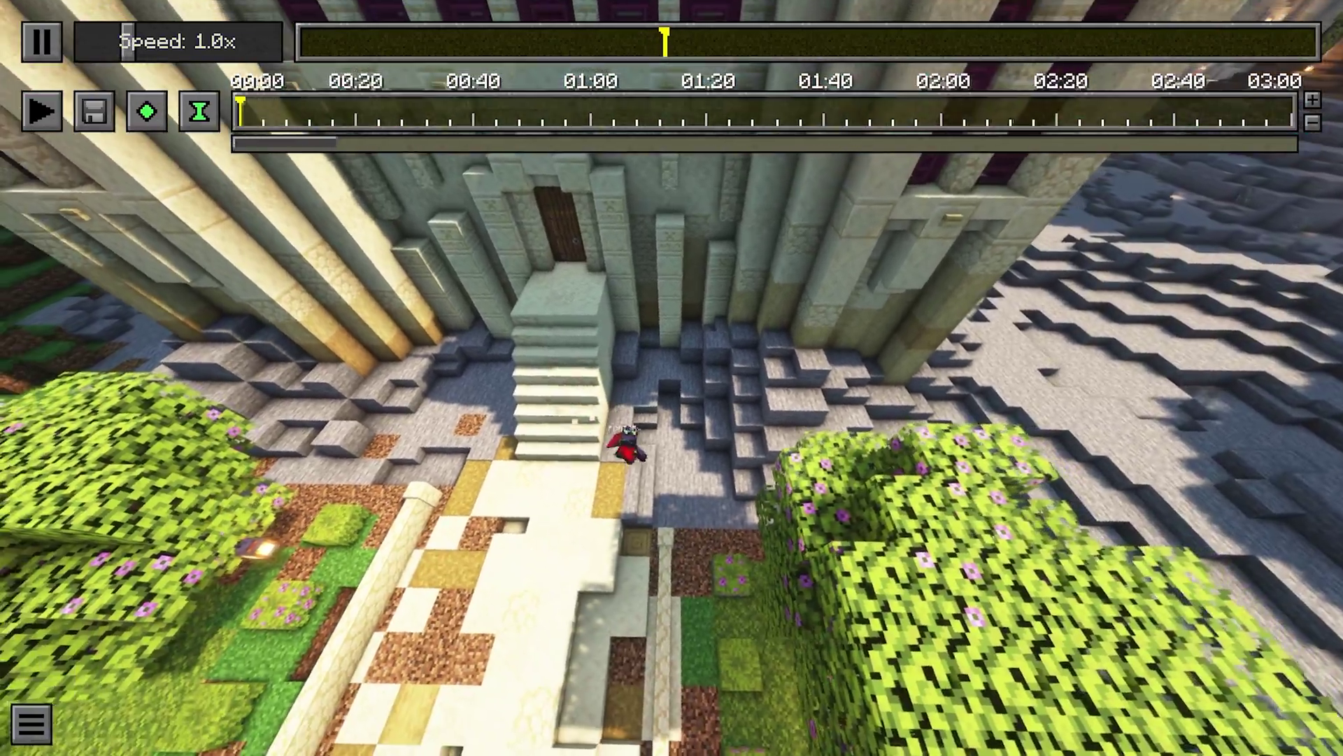
key(w)
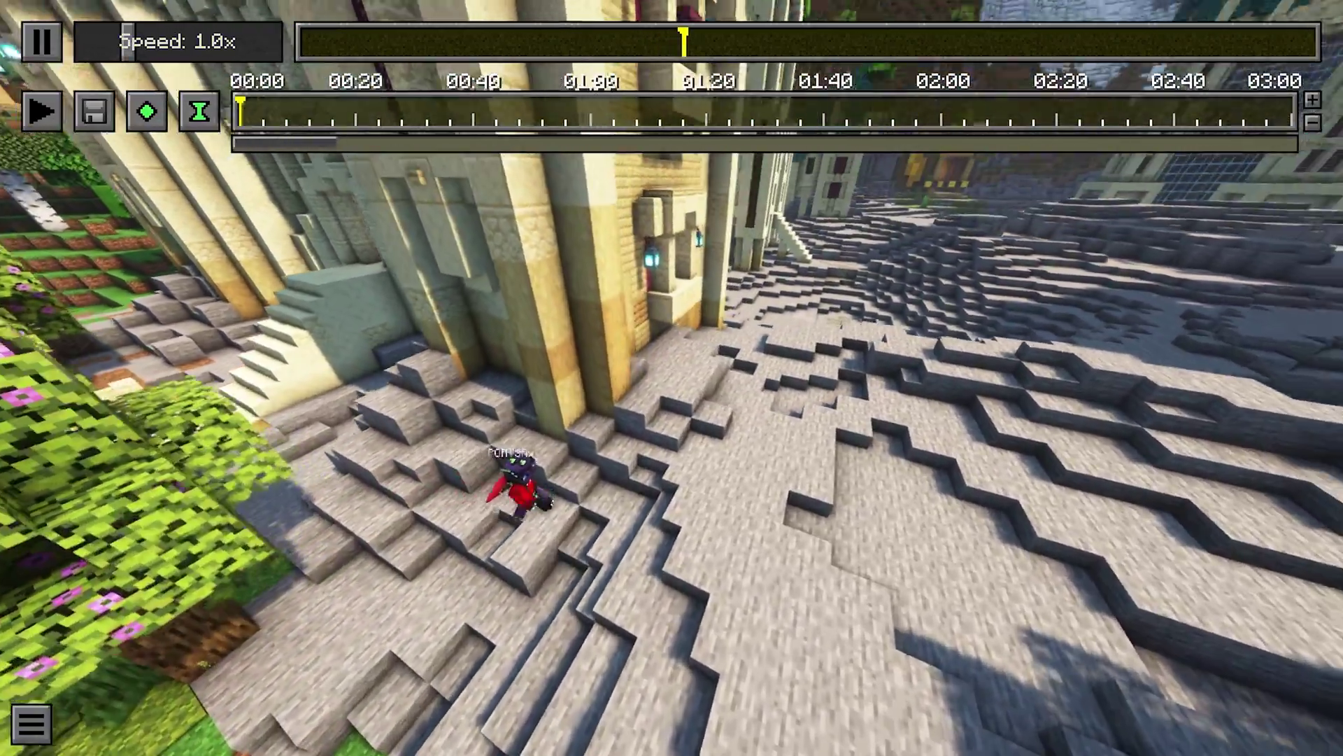
key(d)
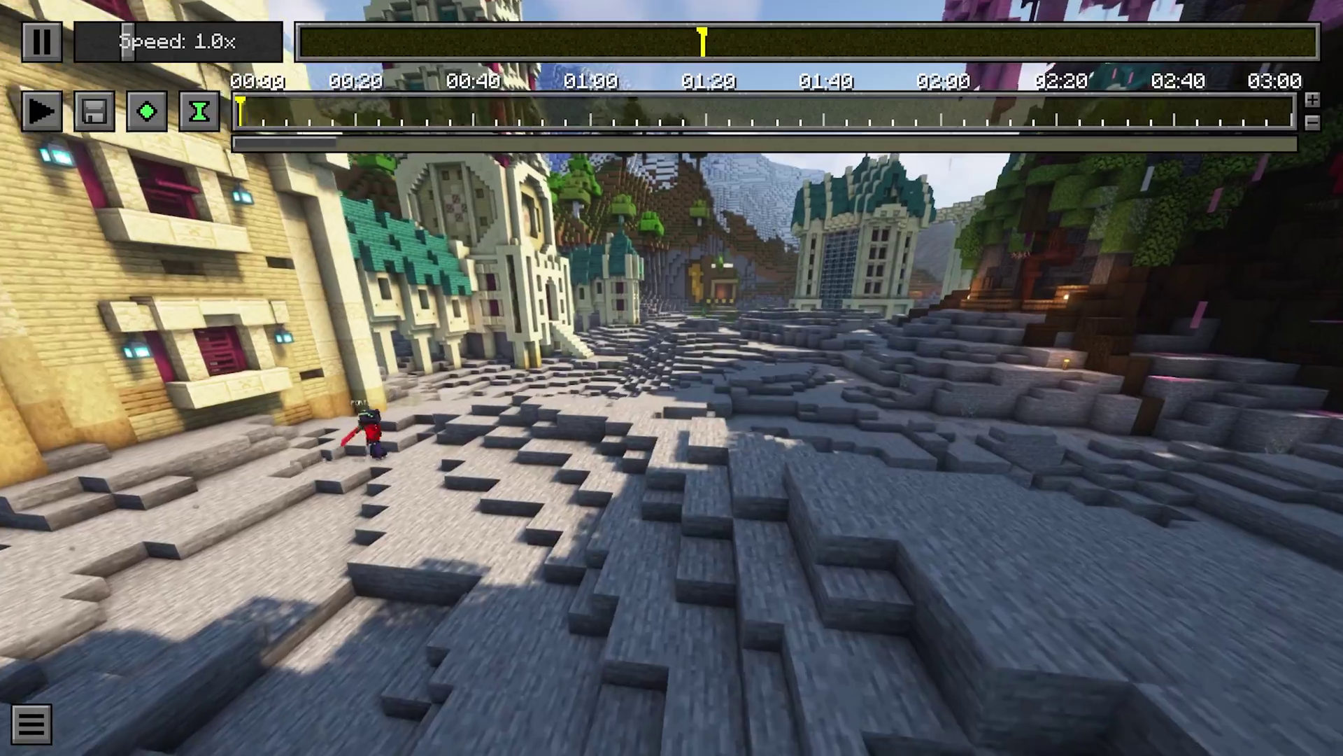
key(s)
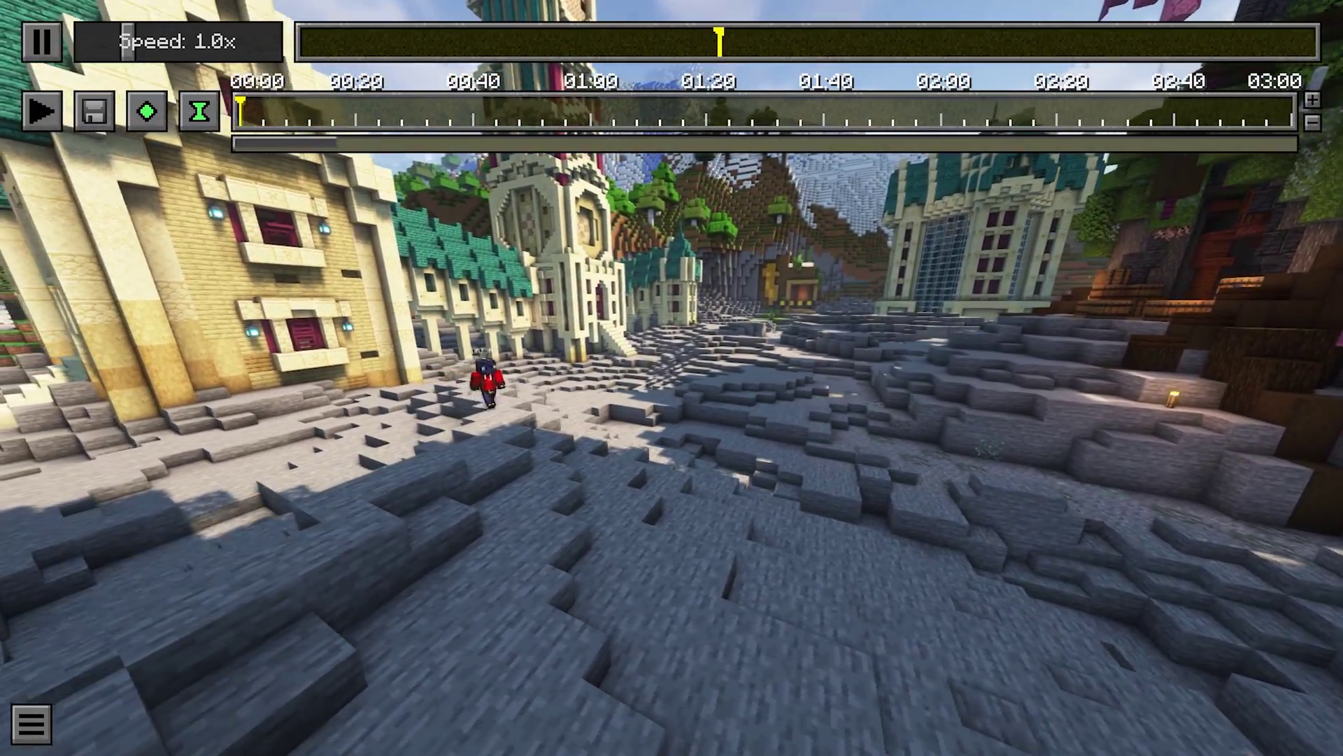
key(d)
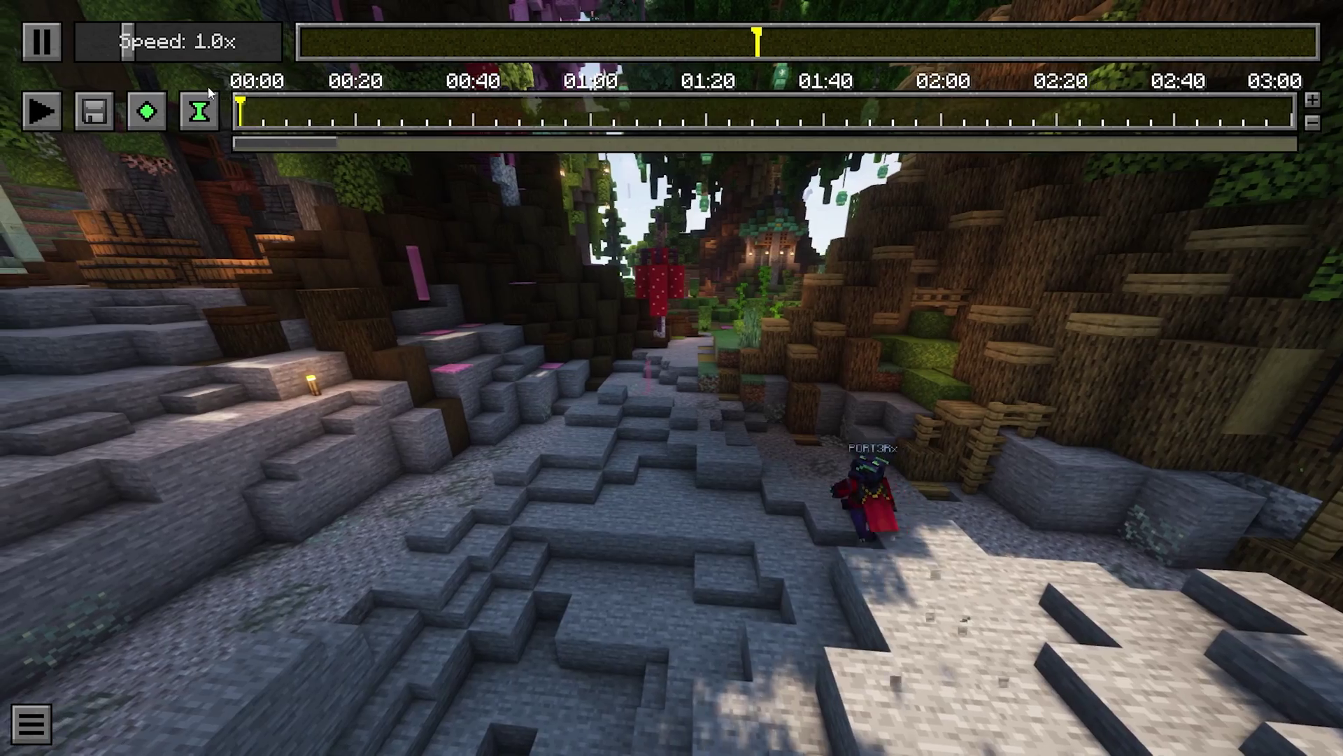
Step: Slow the replay to 0.1x and fly the camera around the player and past the red mushroom along the gravel path
key(t)
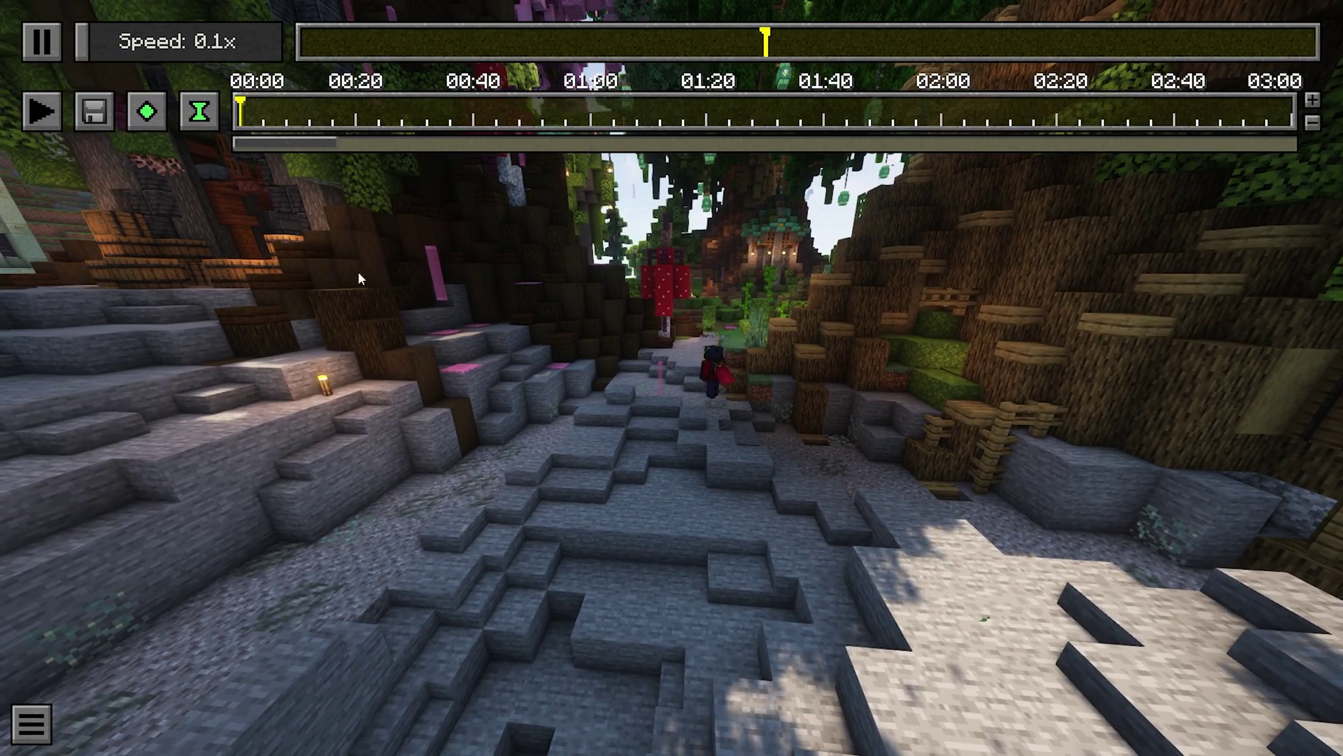
key(w)
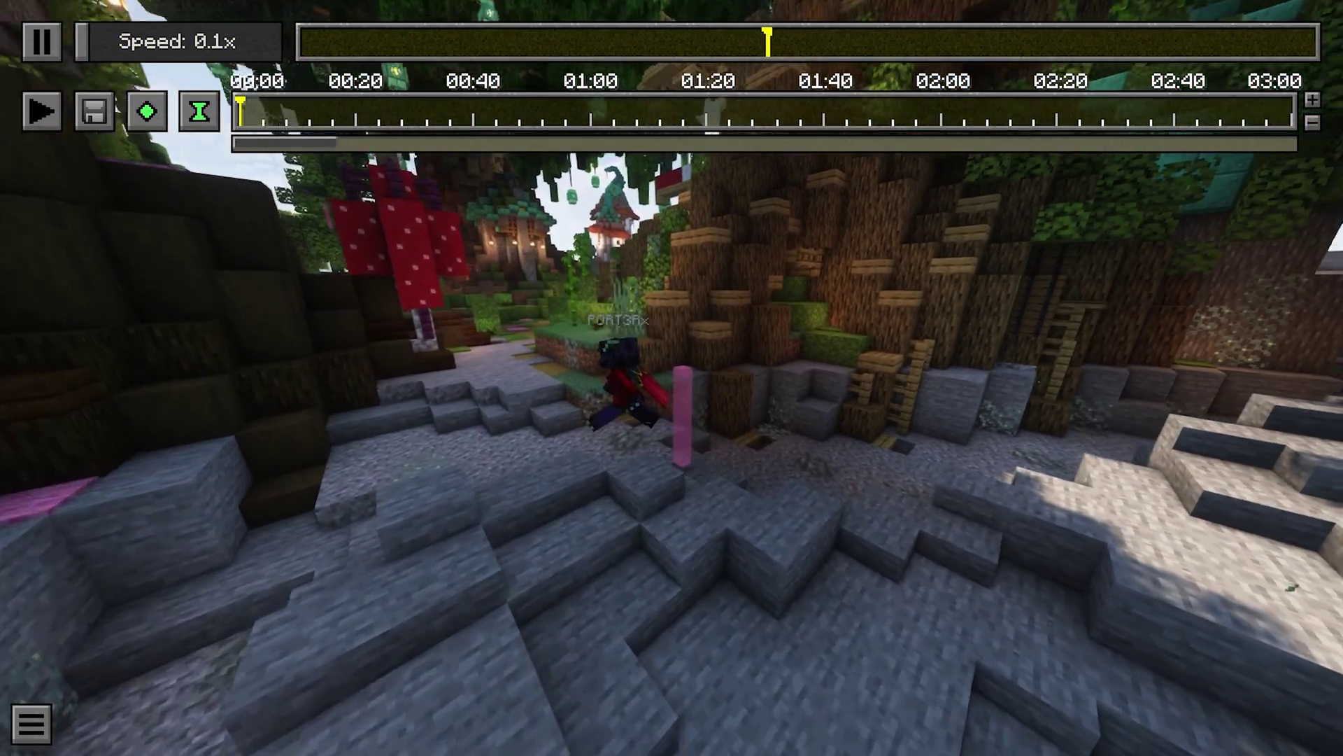
key(a)
key(shift)
key(space)
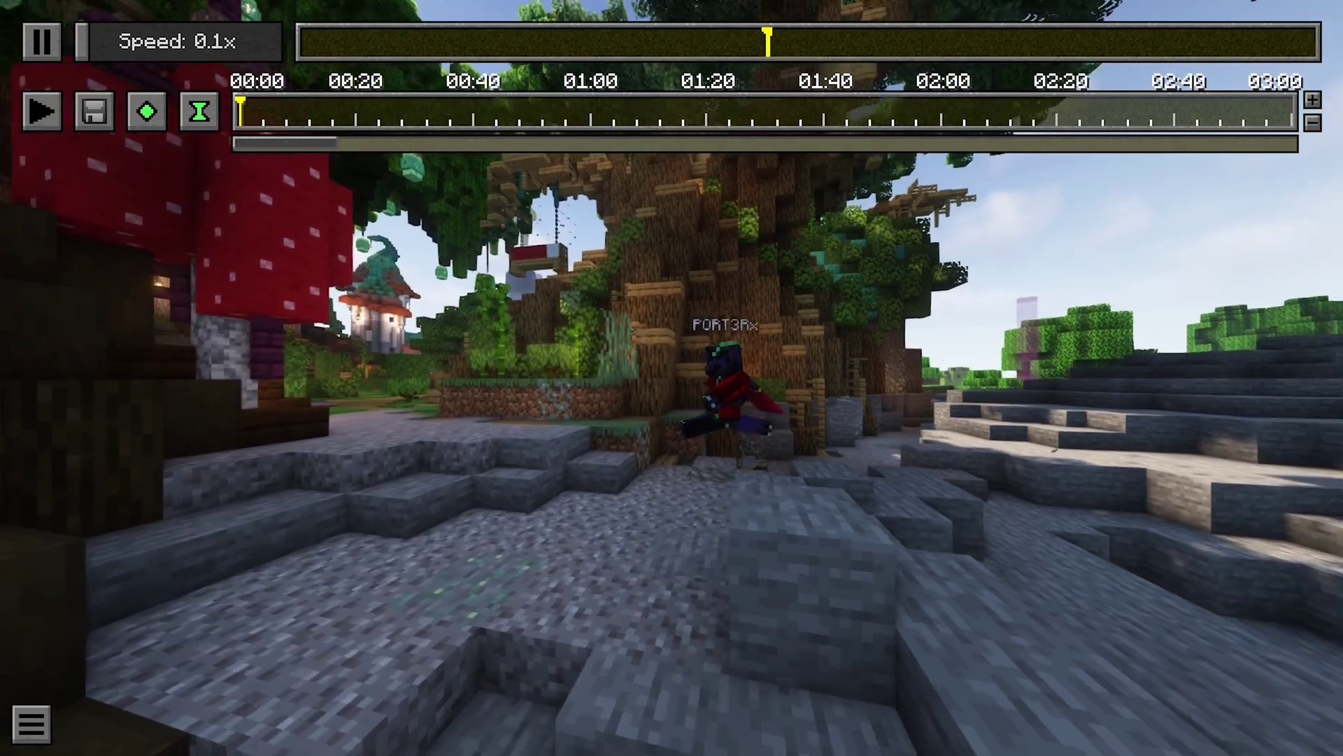
key(w)
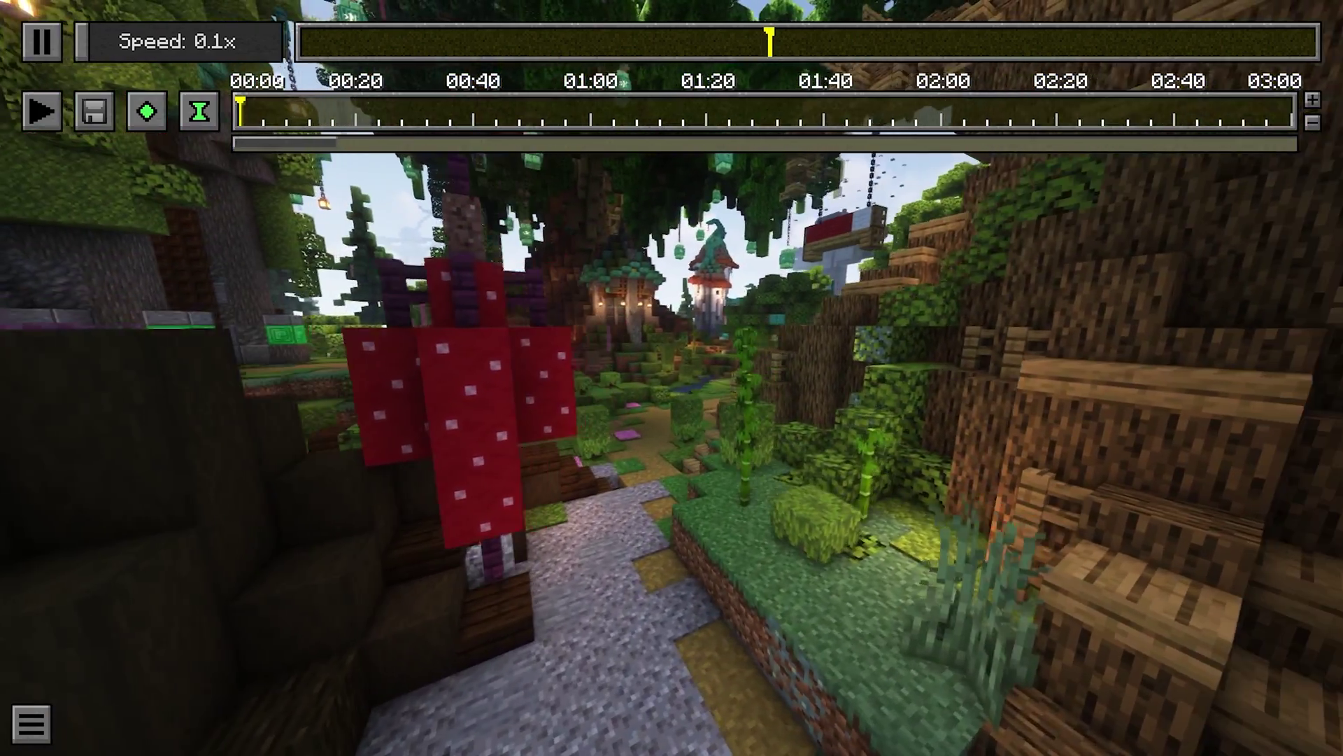
key(a)
Step: Try a replay speed of 1.75x, return it to 0.1x, and circle the camera around the player beside the pond
key(t)
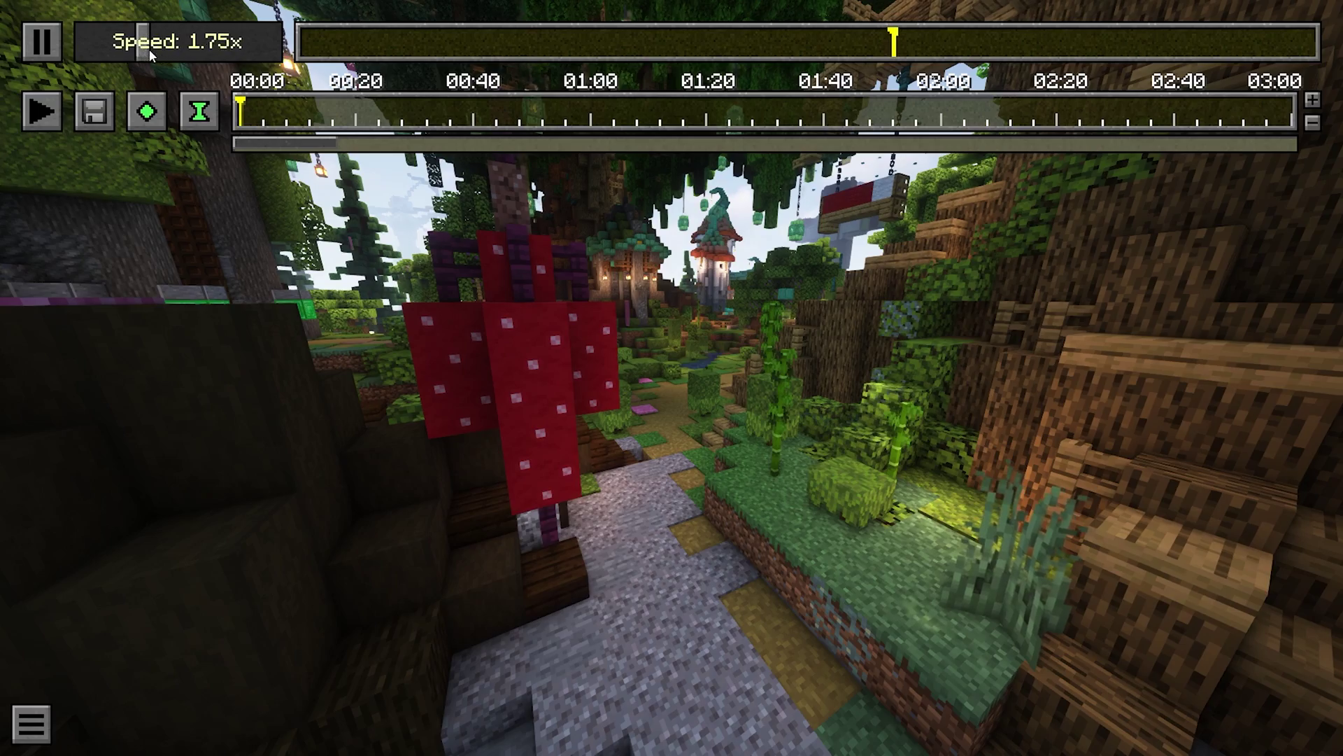
drag(134, 47, 98, 47)
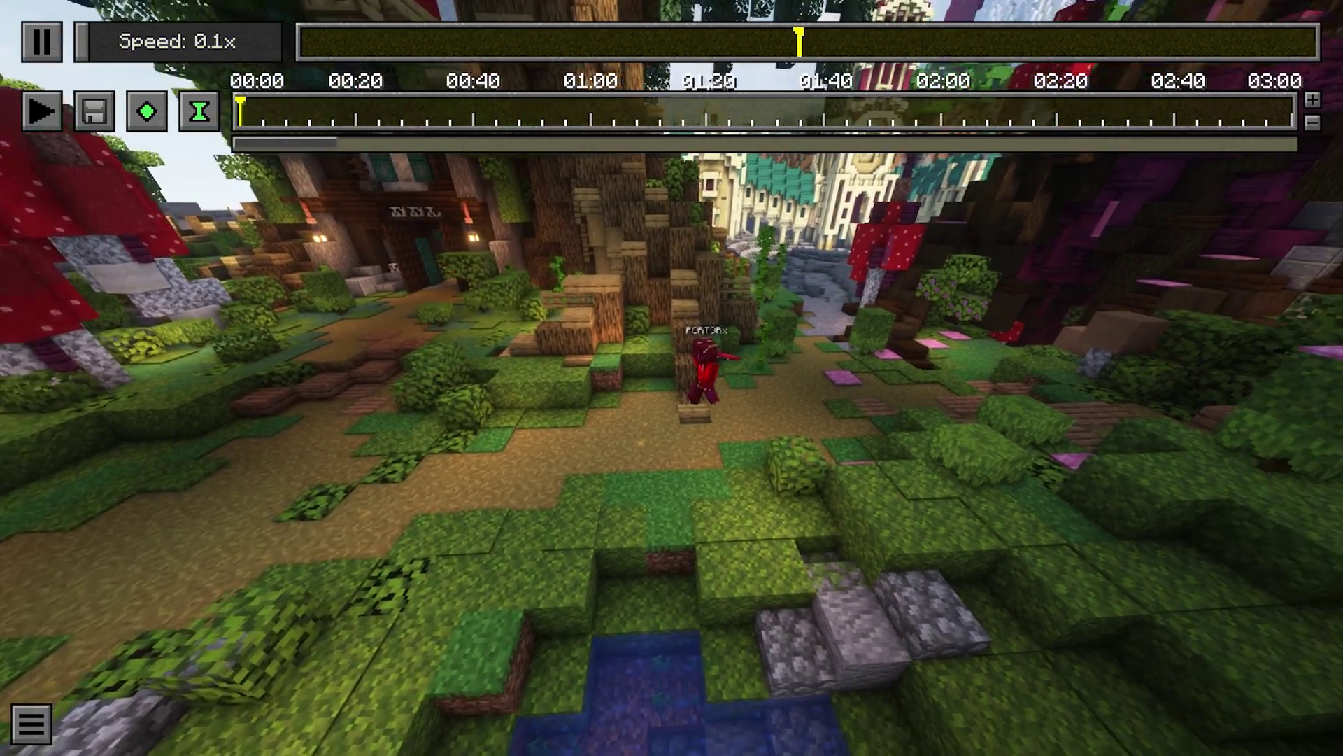
key(a)
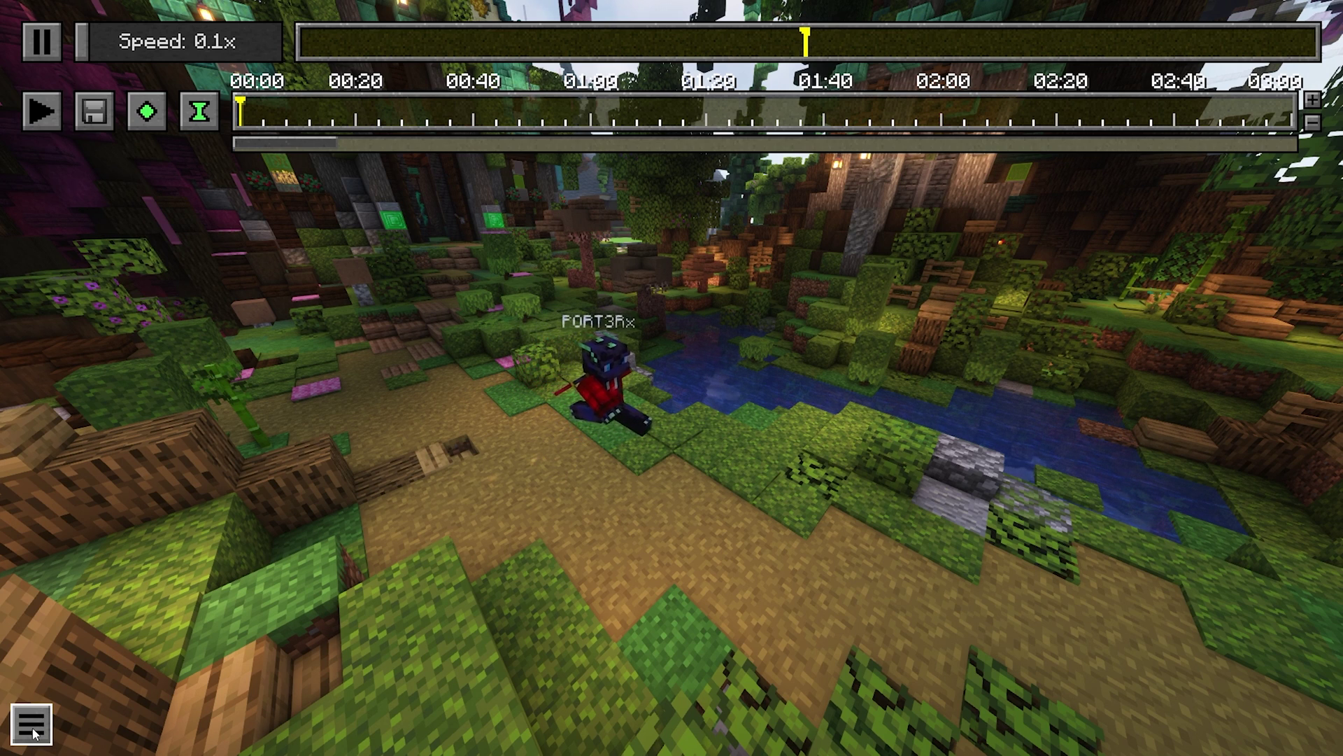
Step: Show the Replay Mod hotkey list and add two event markers to the replay timeline, jumping between moments of the replay
click(32, 732)
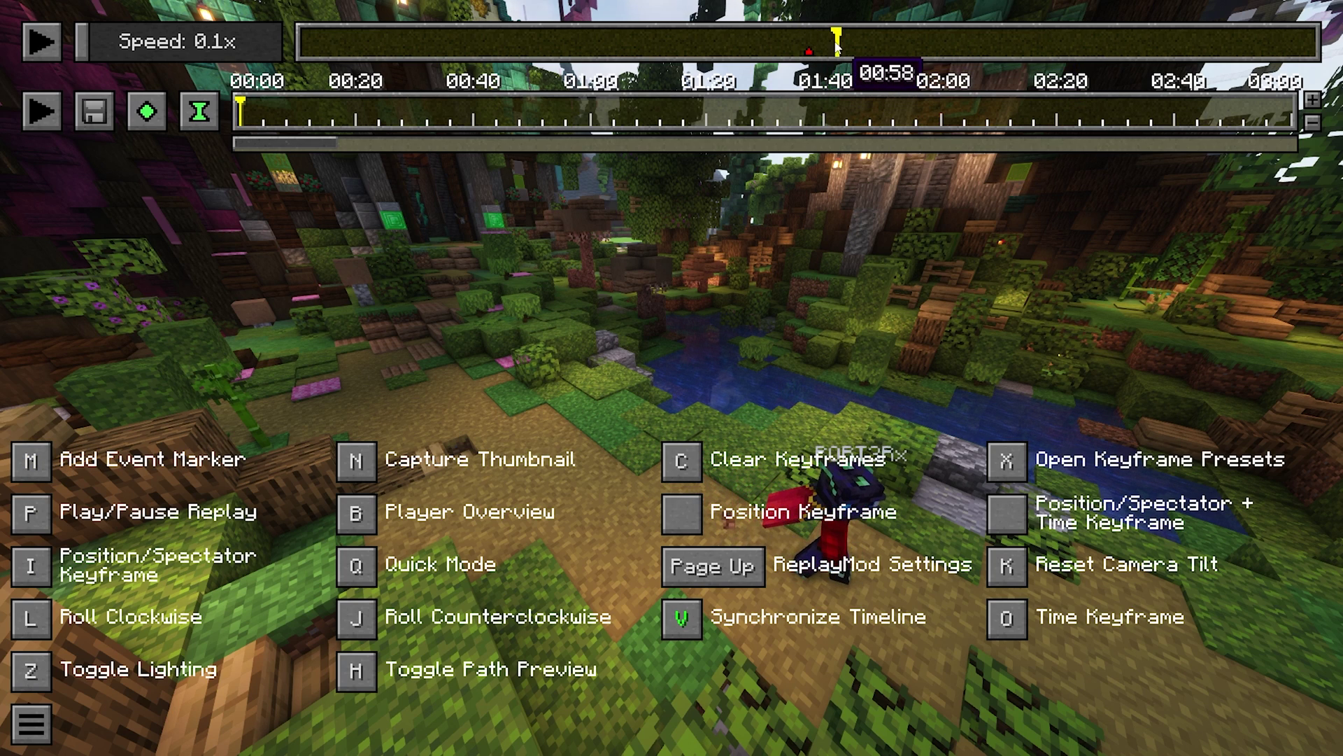
click(889, 49)
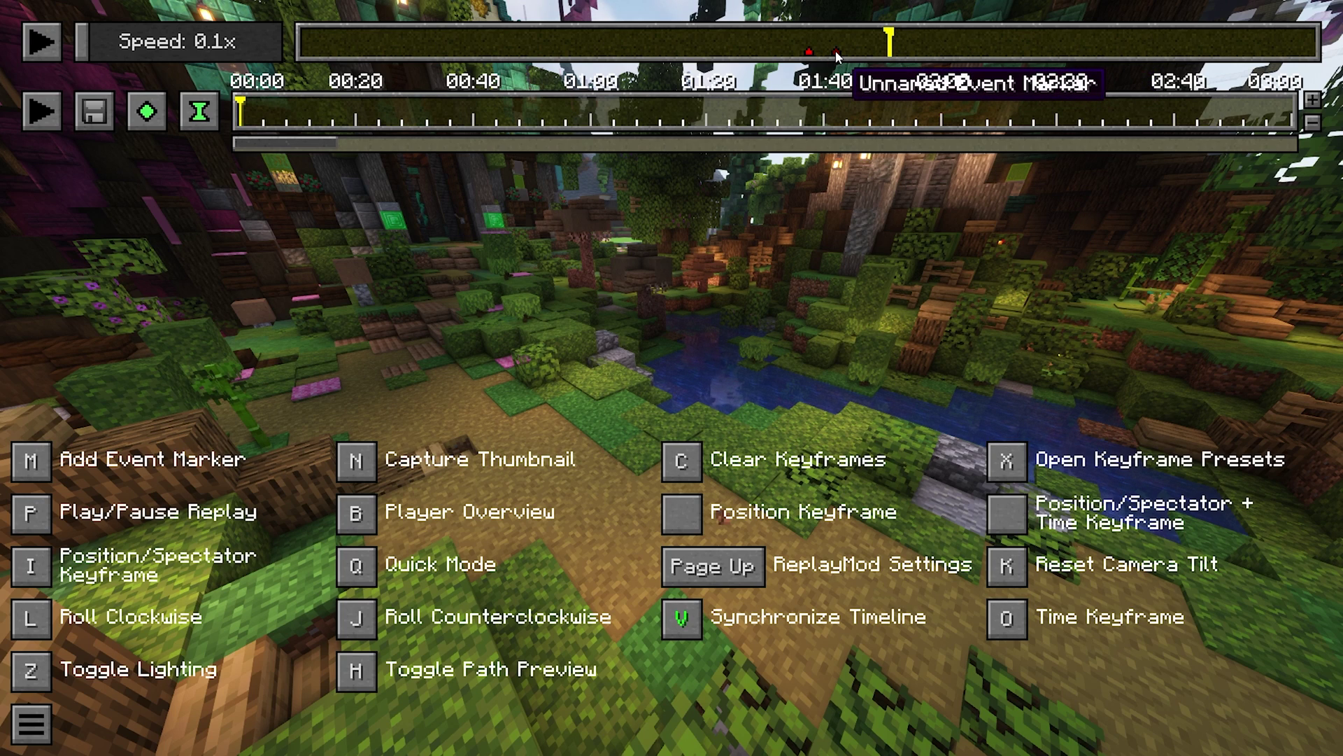
click(652, 43)
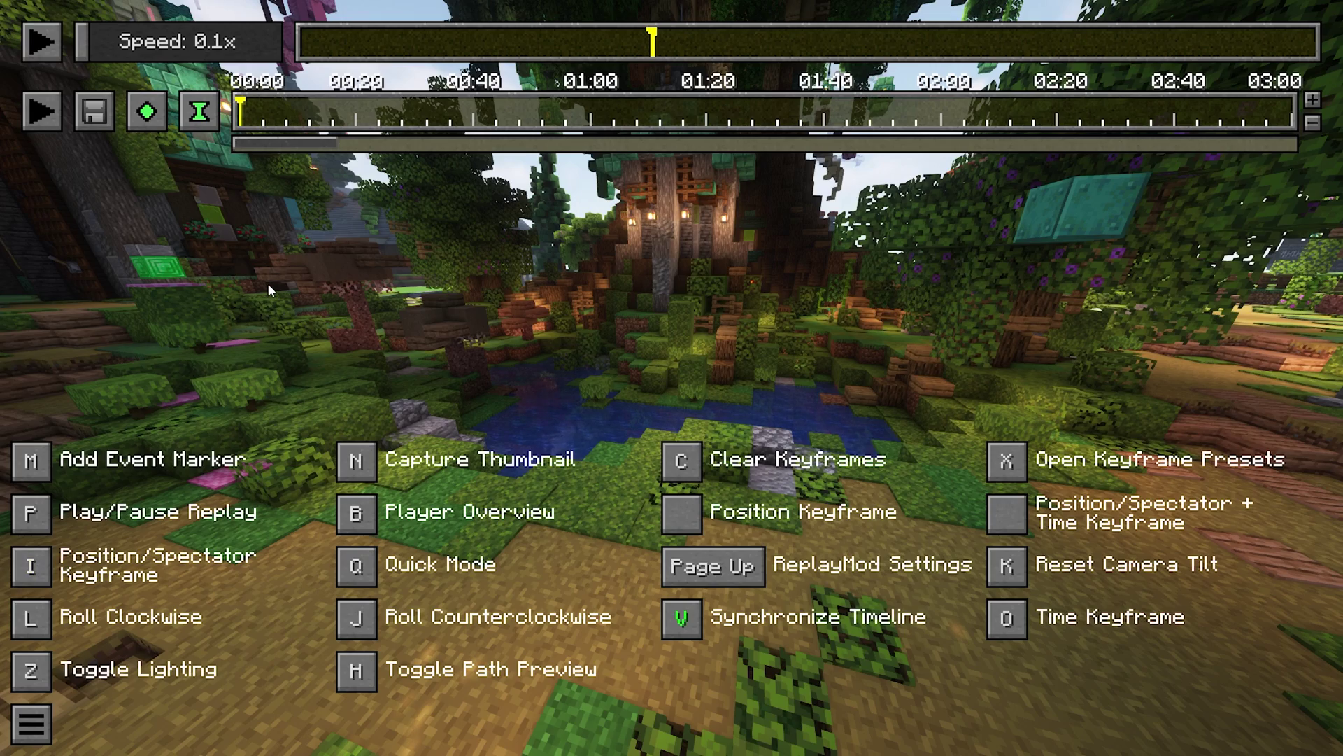
Step: Roll the camera clockwise and counterclockwise beside the pond, and reset the camera tilt
key(l)
key(j)
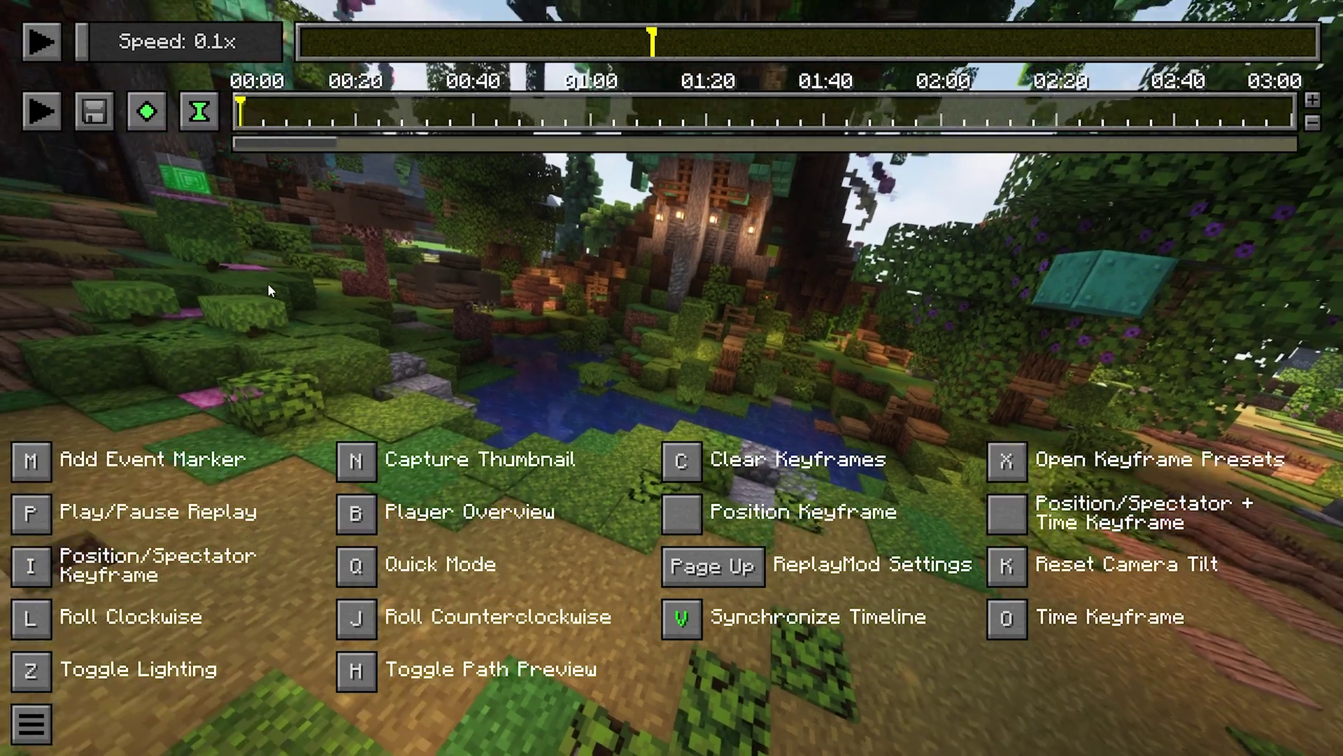
key(l)
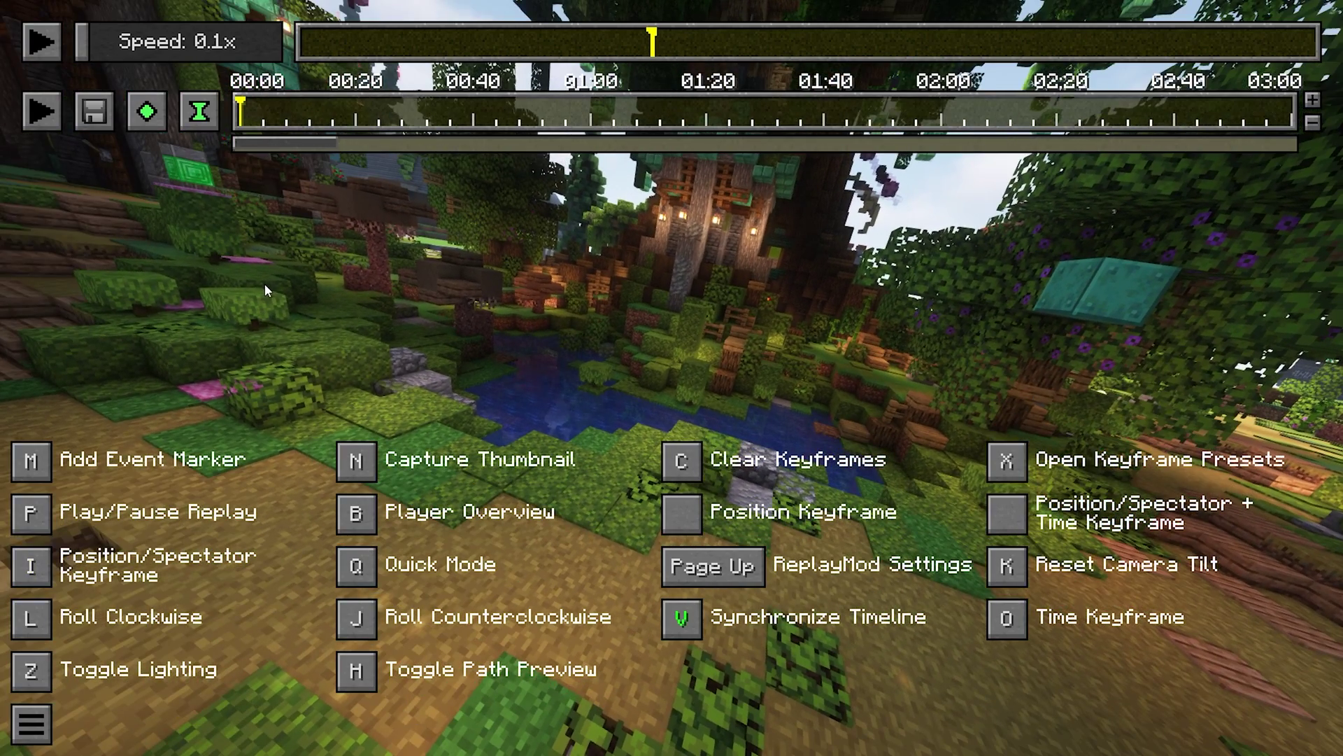
key(l)
key(j)
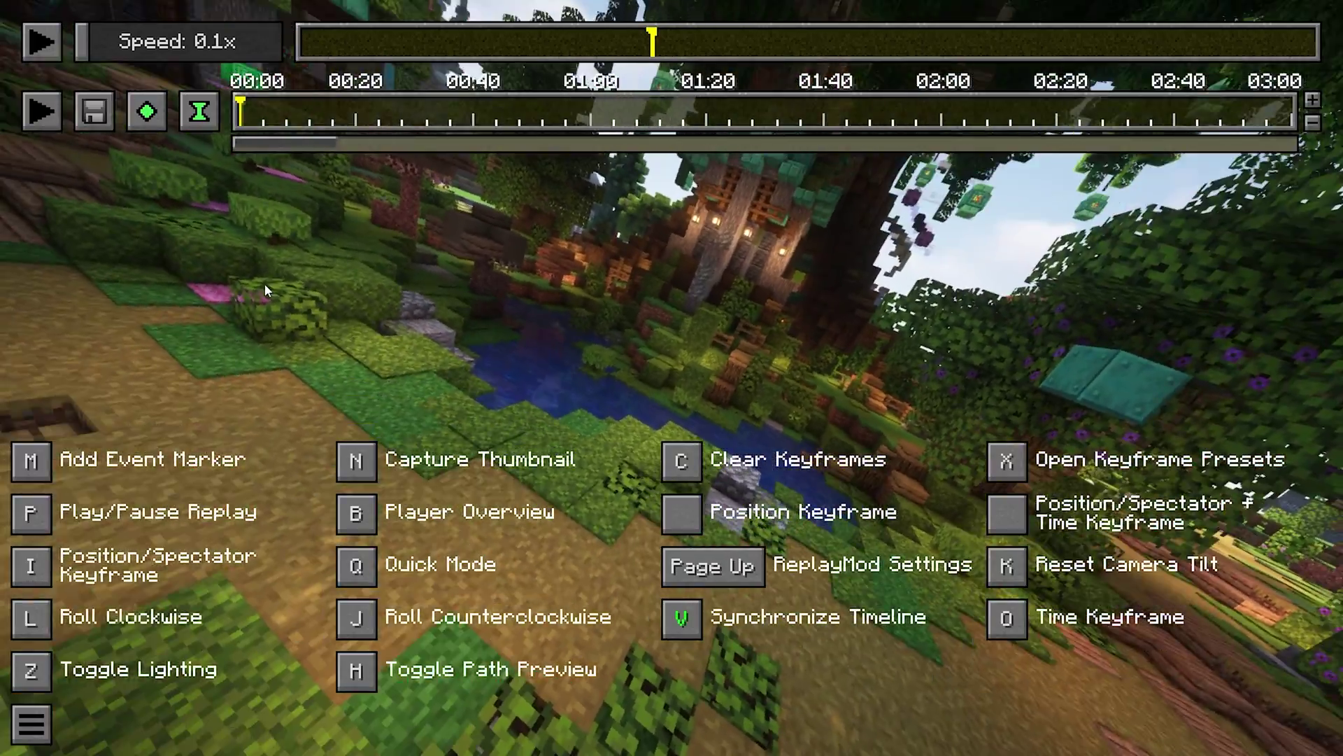
key(l)
key(j)
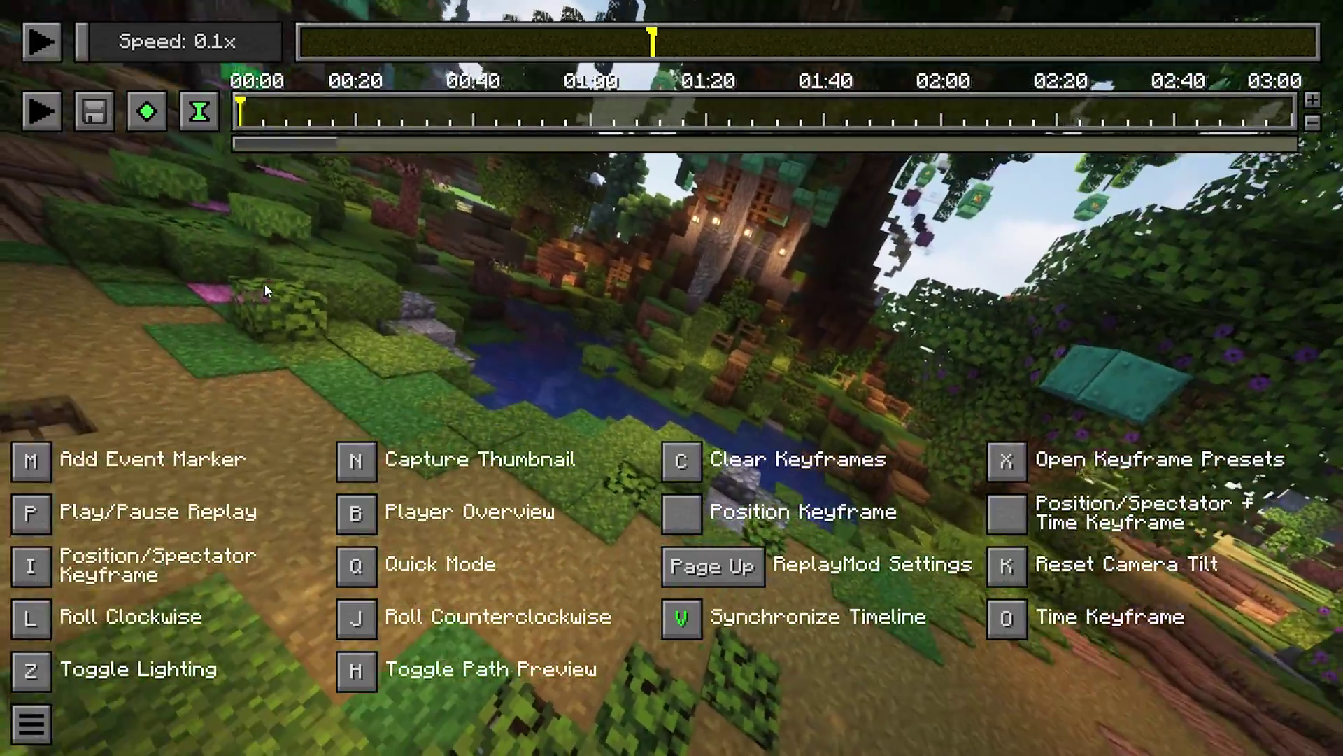
key(k)
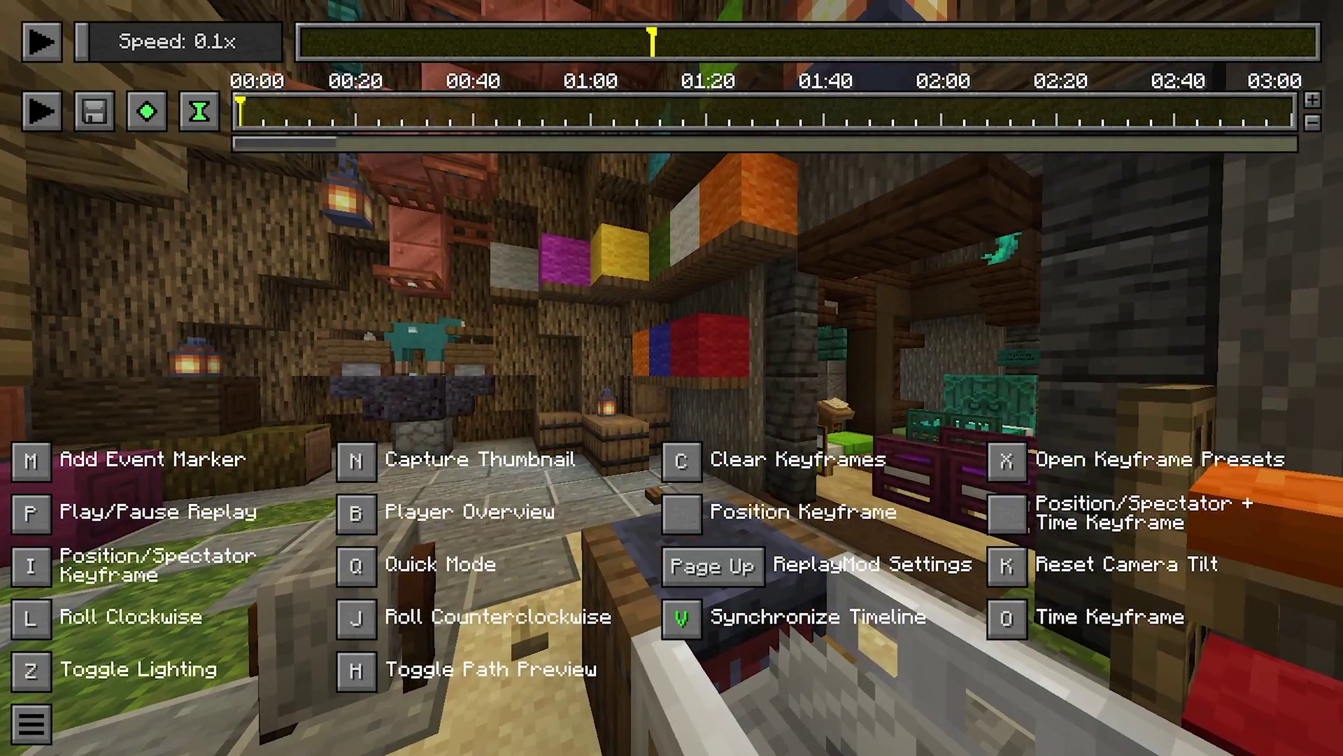
Step: Fly the camera below the ground and toggle the replay lighting to compare how the dark caves look
key(w)
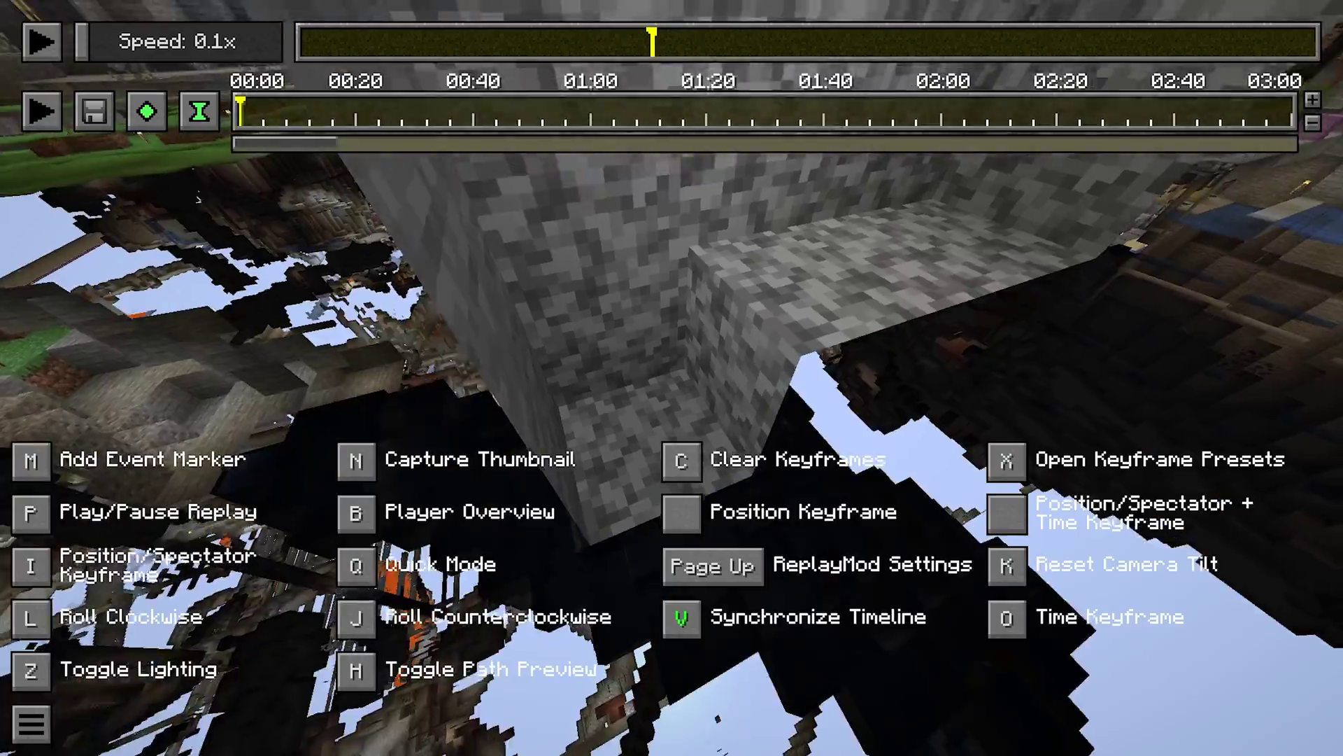
key(z)
key(z)
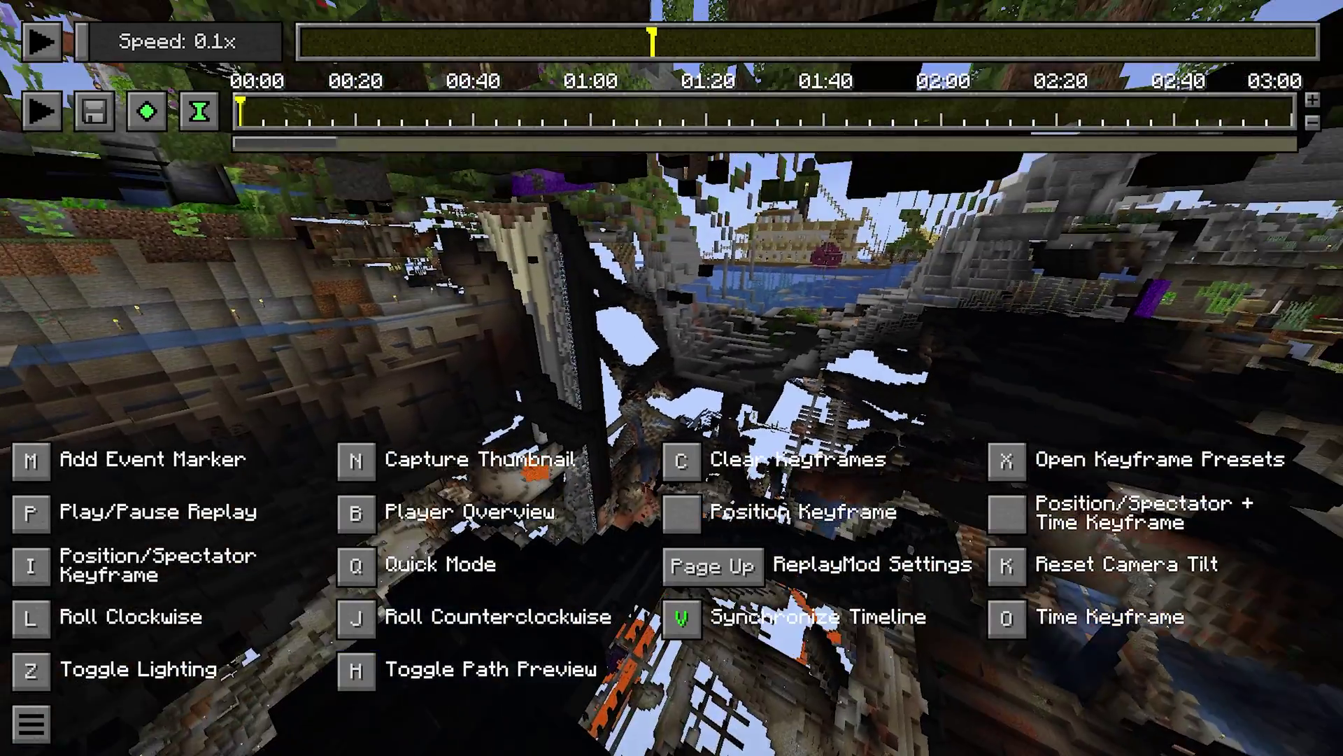
key(z)
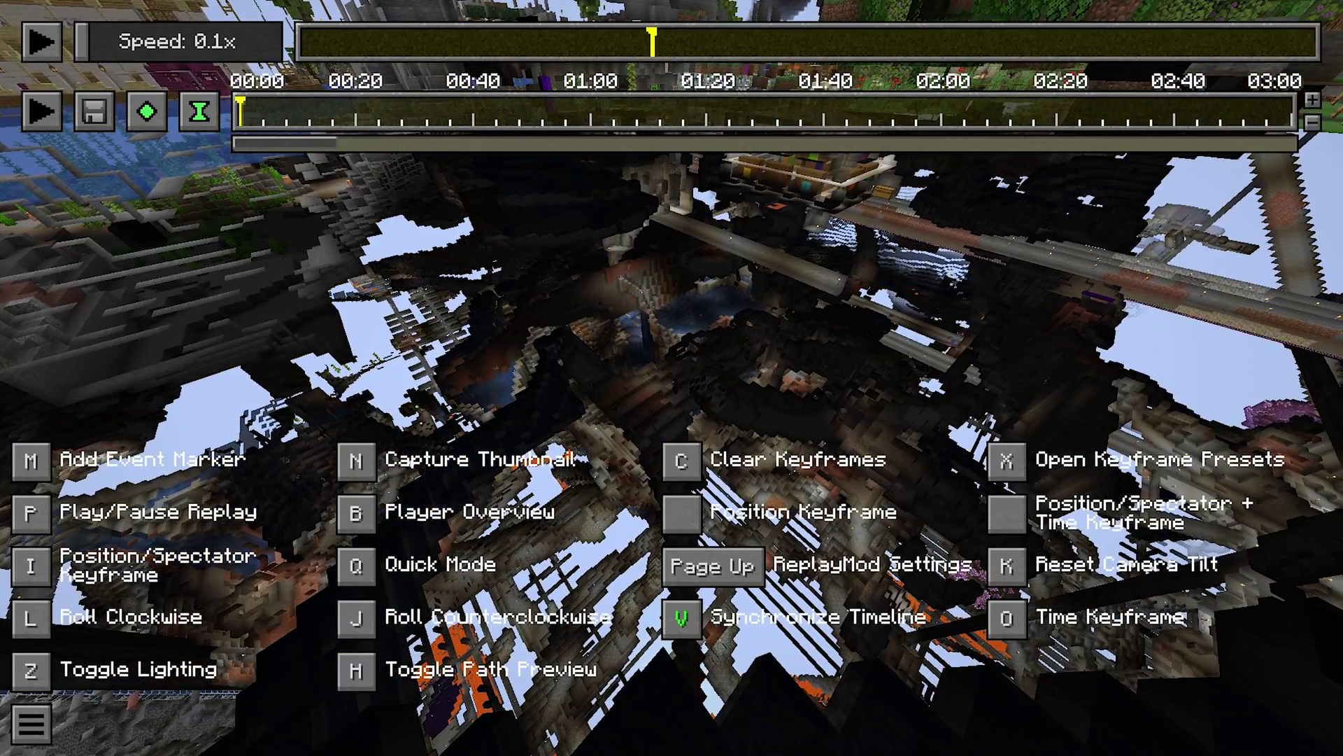
Step: Resume the replay, jump further ahead on the replay timeline, and fly the camera across the grey stone ground
key(p)
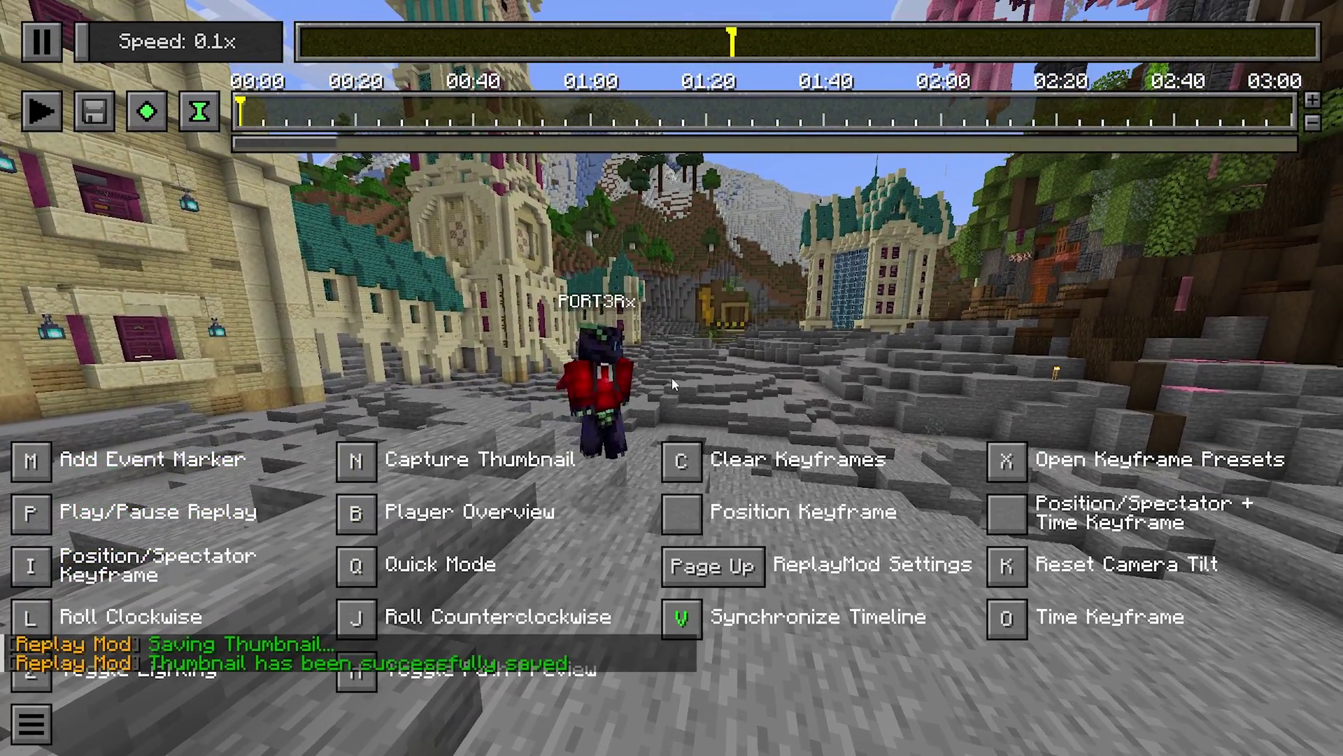
click(913, 43)
click(845, 256)
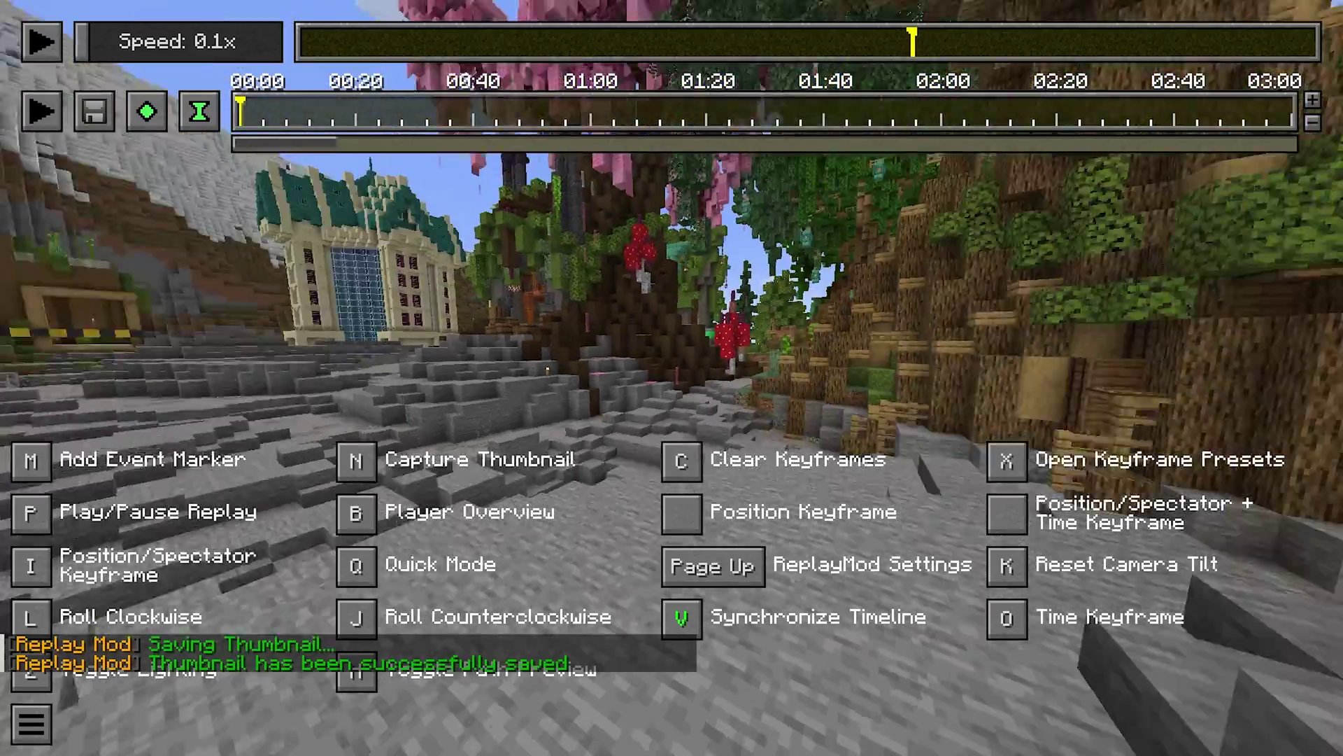
key(w)
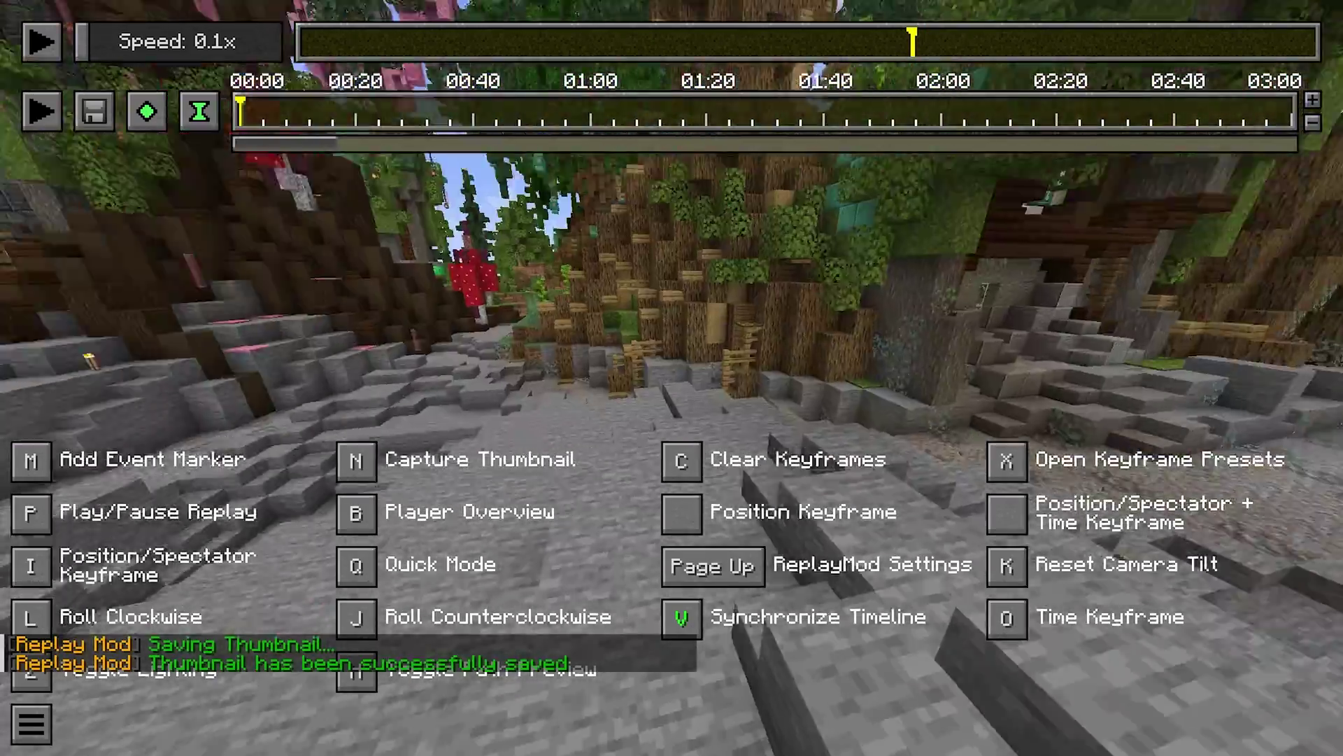
key(w)
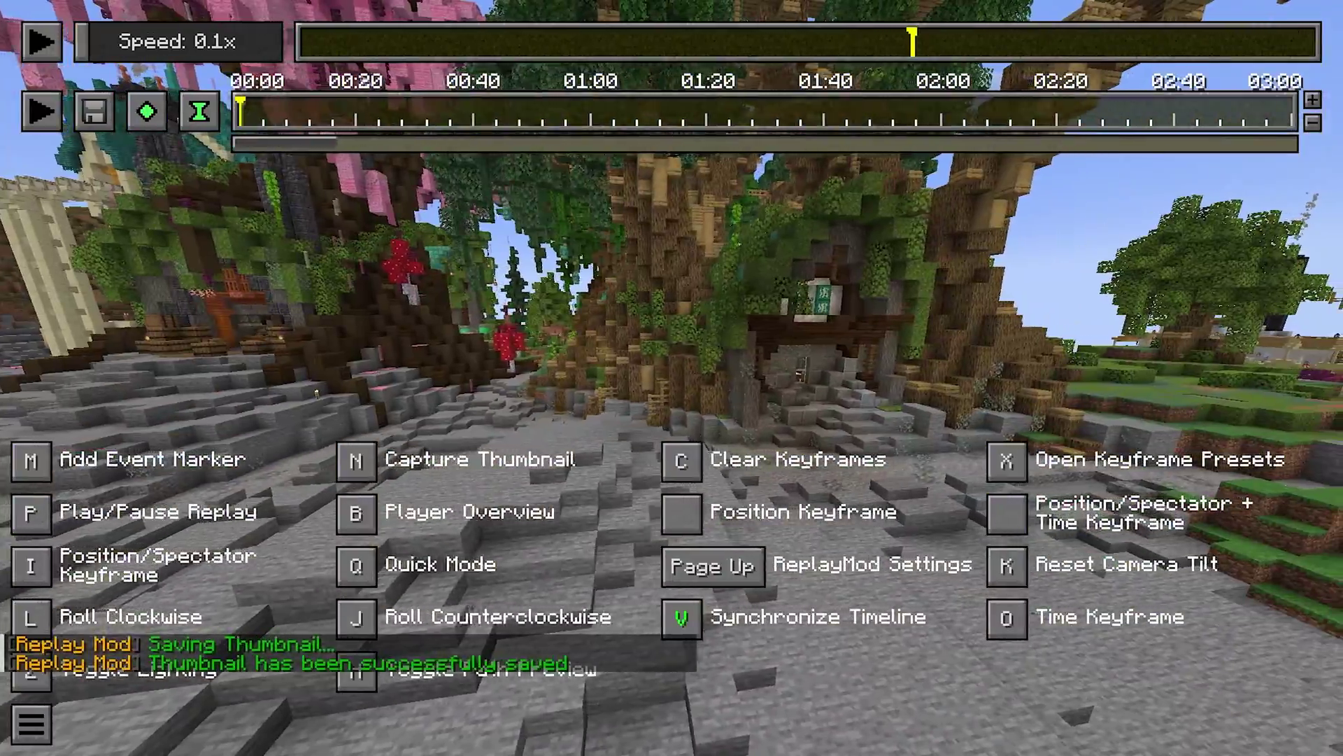
Step: Spectate the recorded player through the Player Overview, close the overview, and return to the free camera
key(b)
click(506, 121)
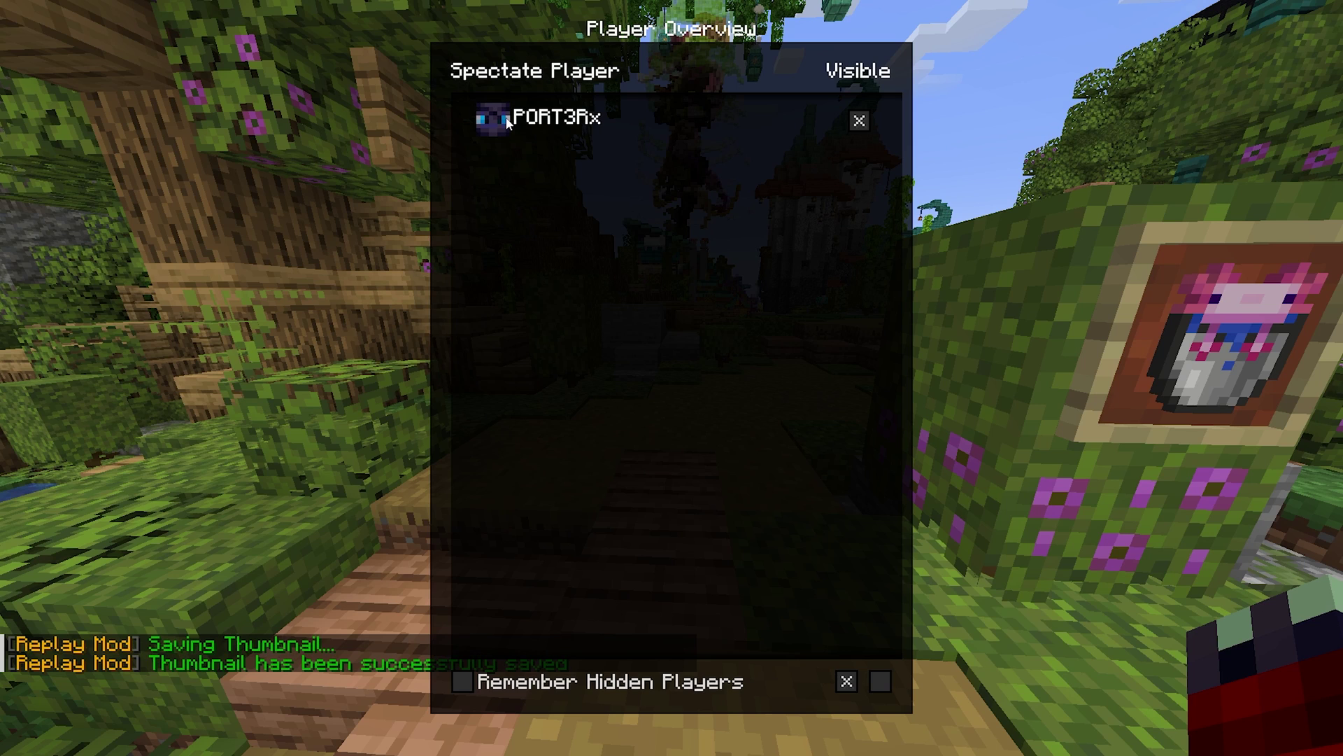
key(Escape)
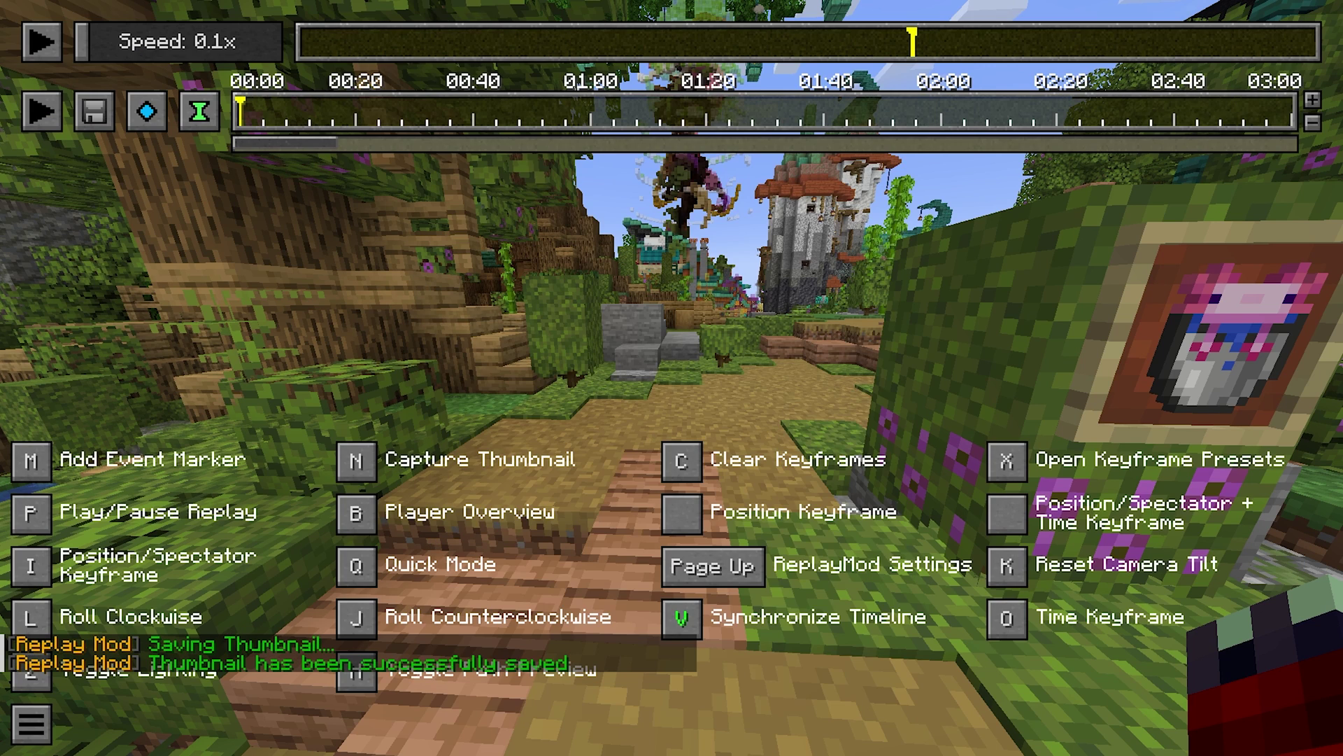
click(649, 411)
key(shift)
Step: Fly the free camera around the player on the garden path by the pond and reopen the Player Overview
key(s)
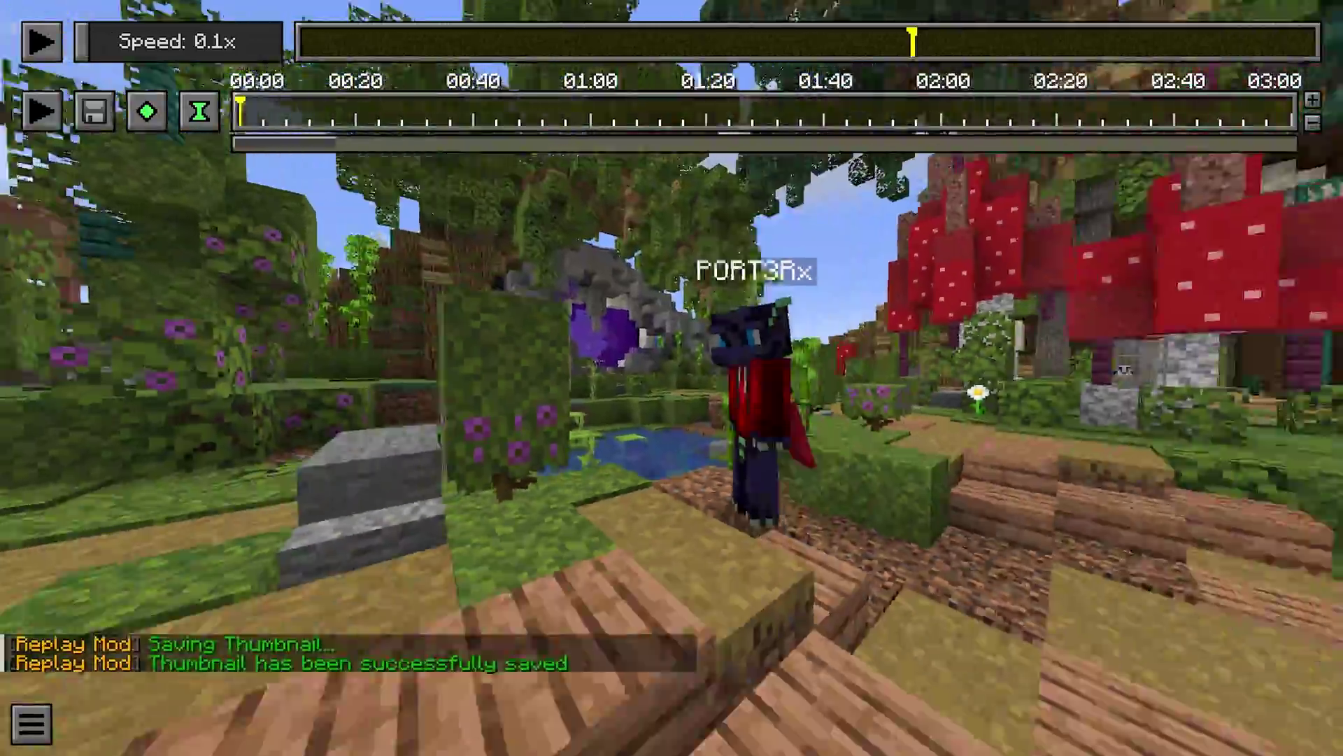
key(space)
key(a)
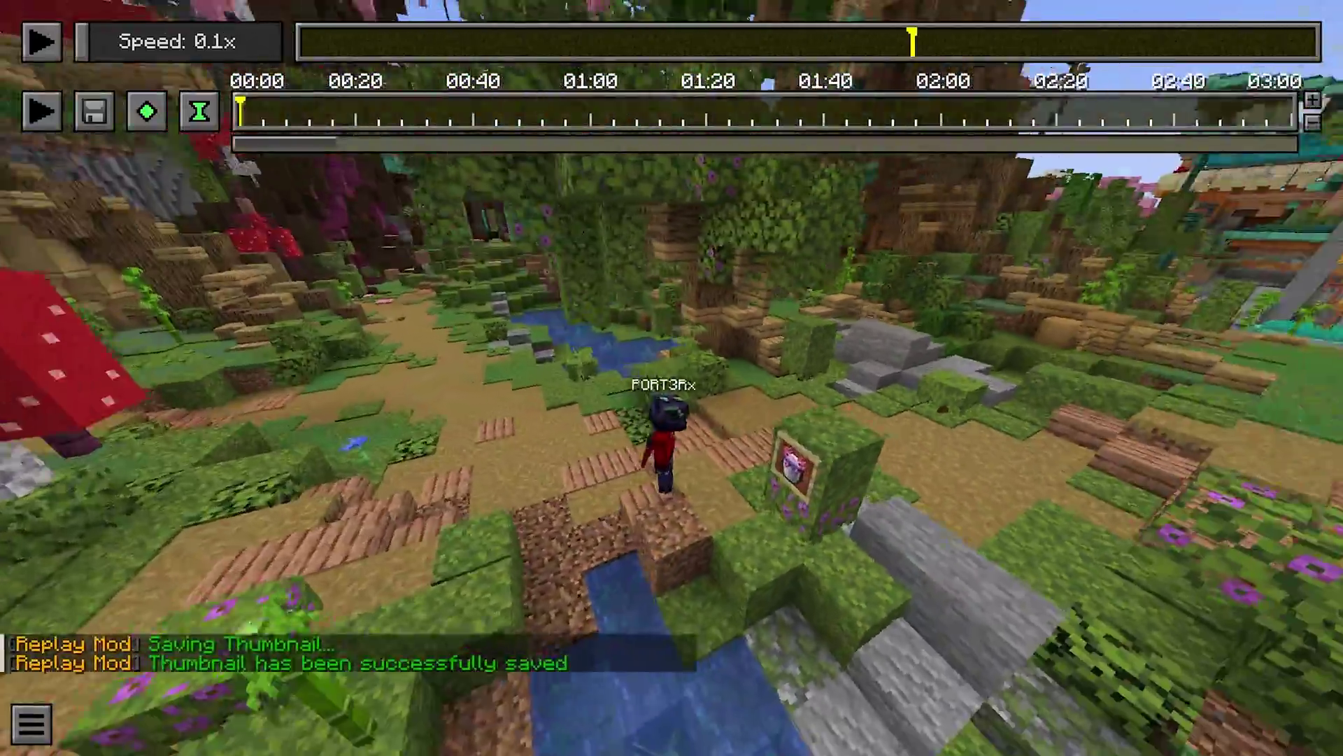
key(d)
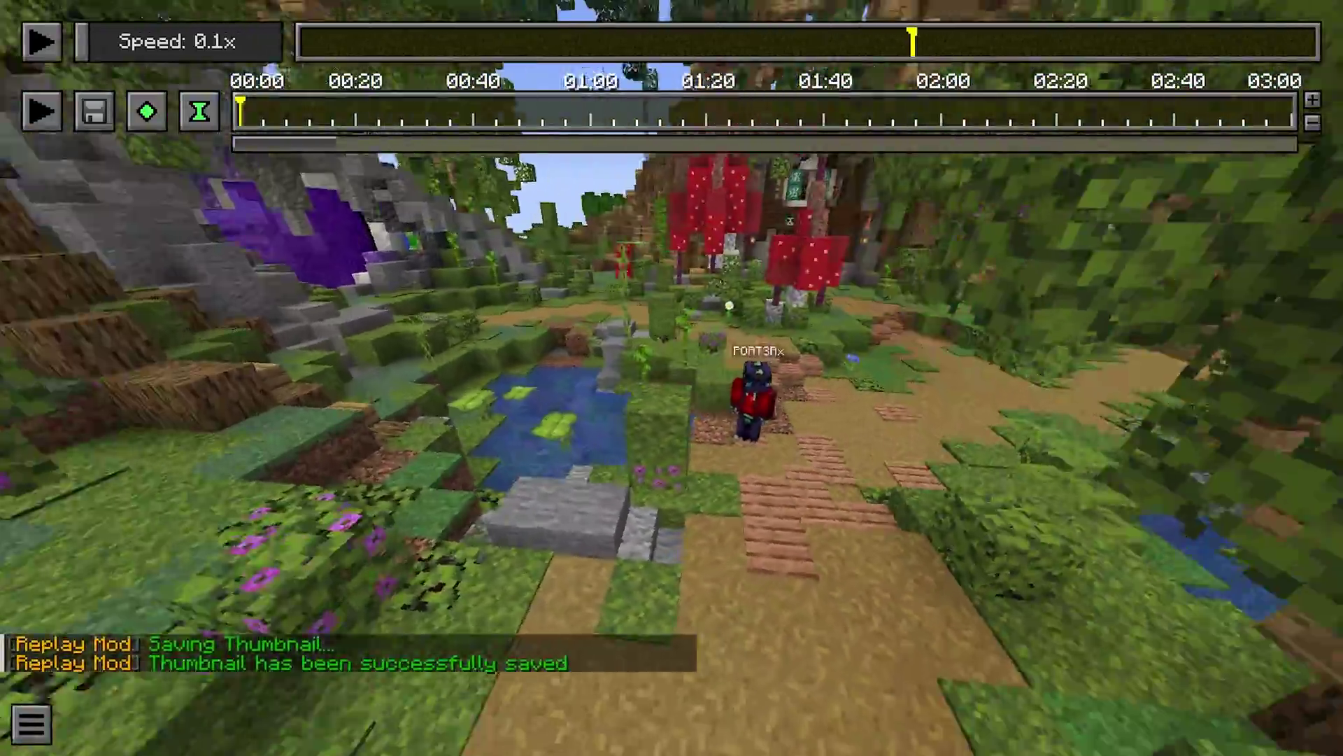
key(b)
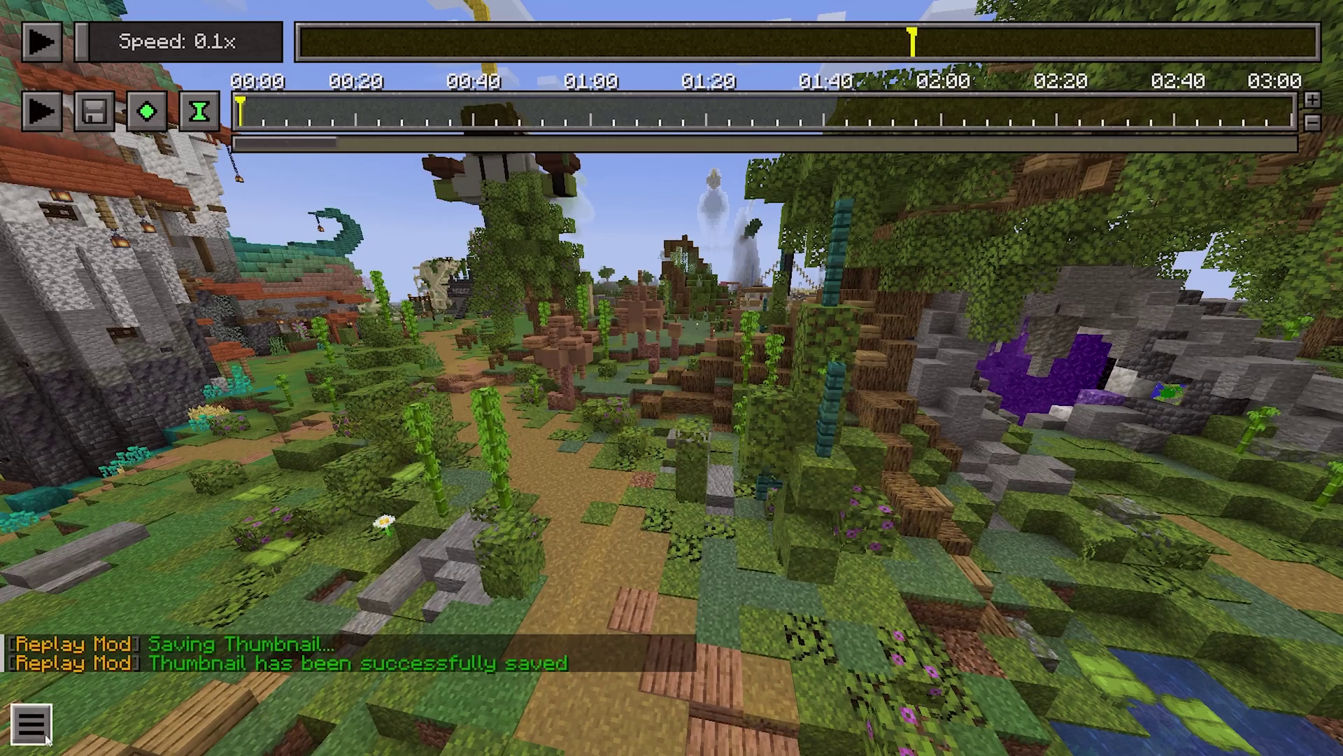
Step: Show the Replay Mod hotkey list and enable Quick Mode for the replay
click(43, 727)
click(356, 566)
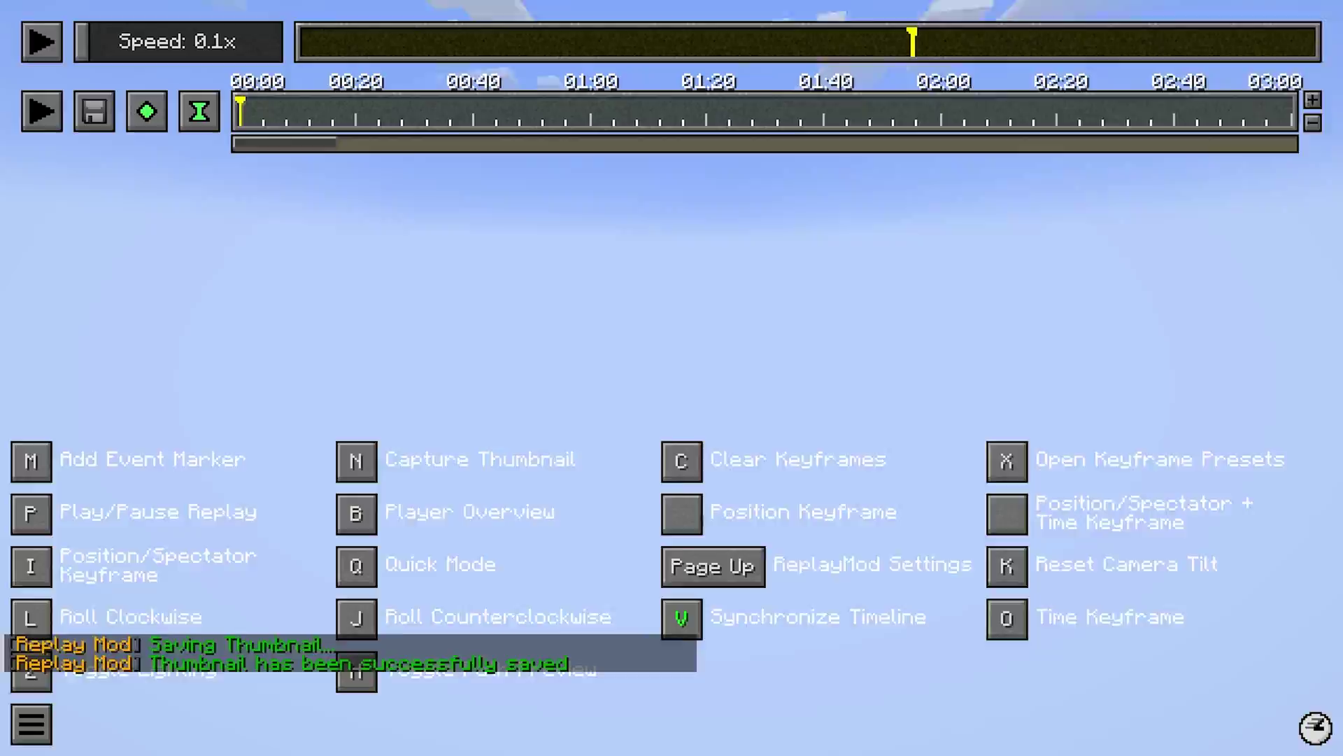
key(Escape)
key(Escape)
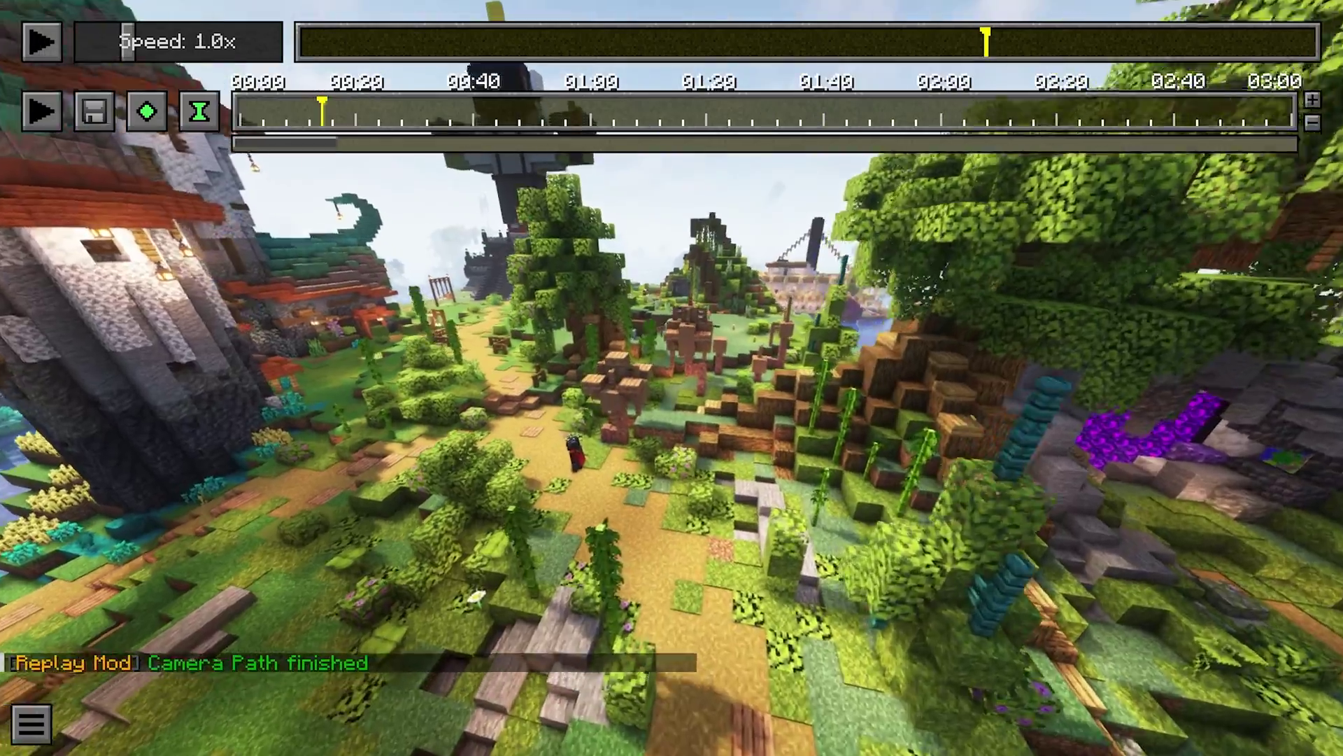
Step: Frame the player from the front on the sandy path, add a position keyframe, and dismiss the first-keyframe explanation
key(a)
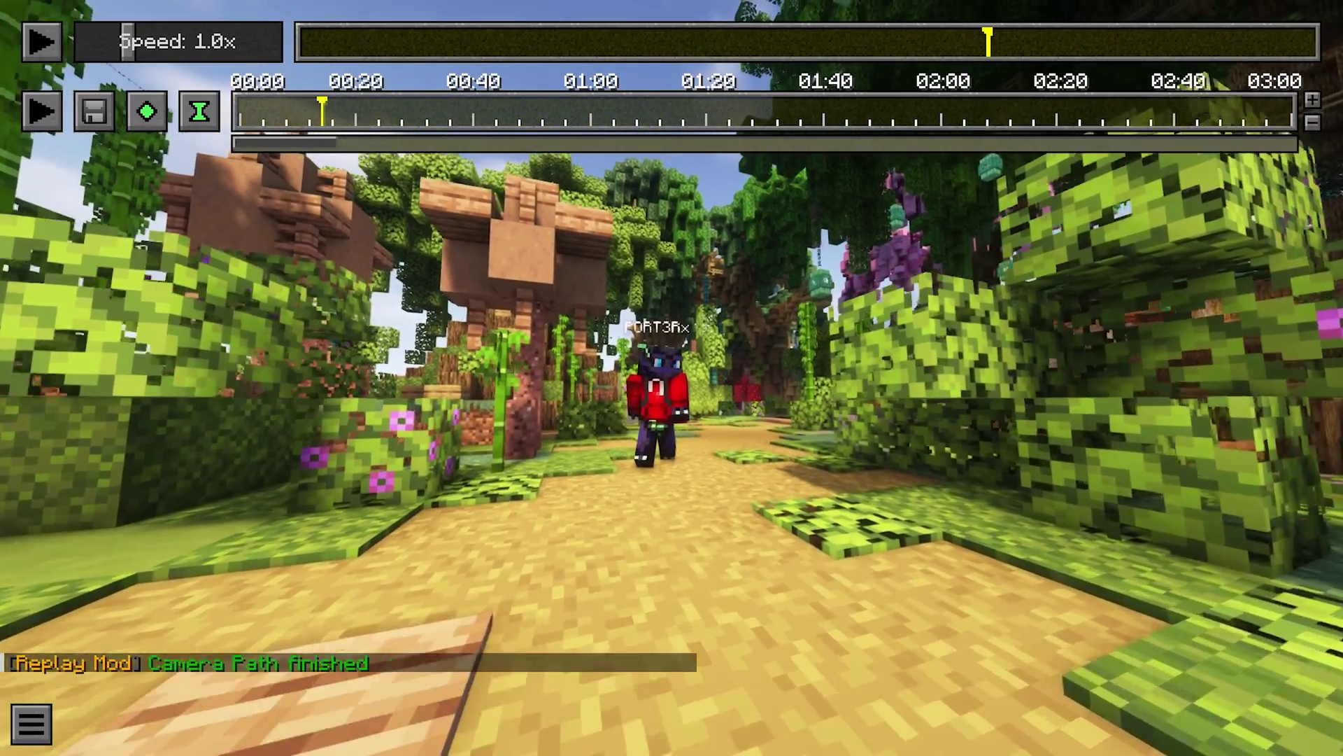
click(147, 112)
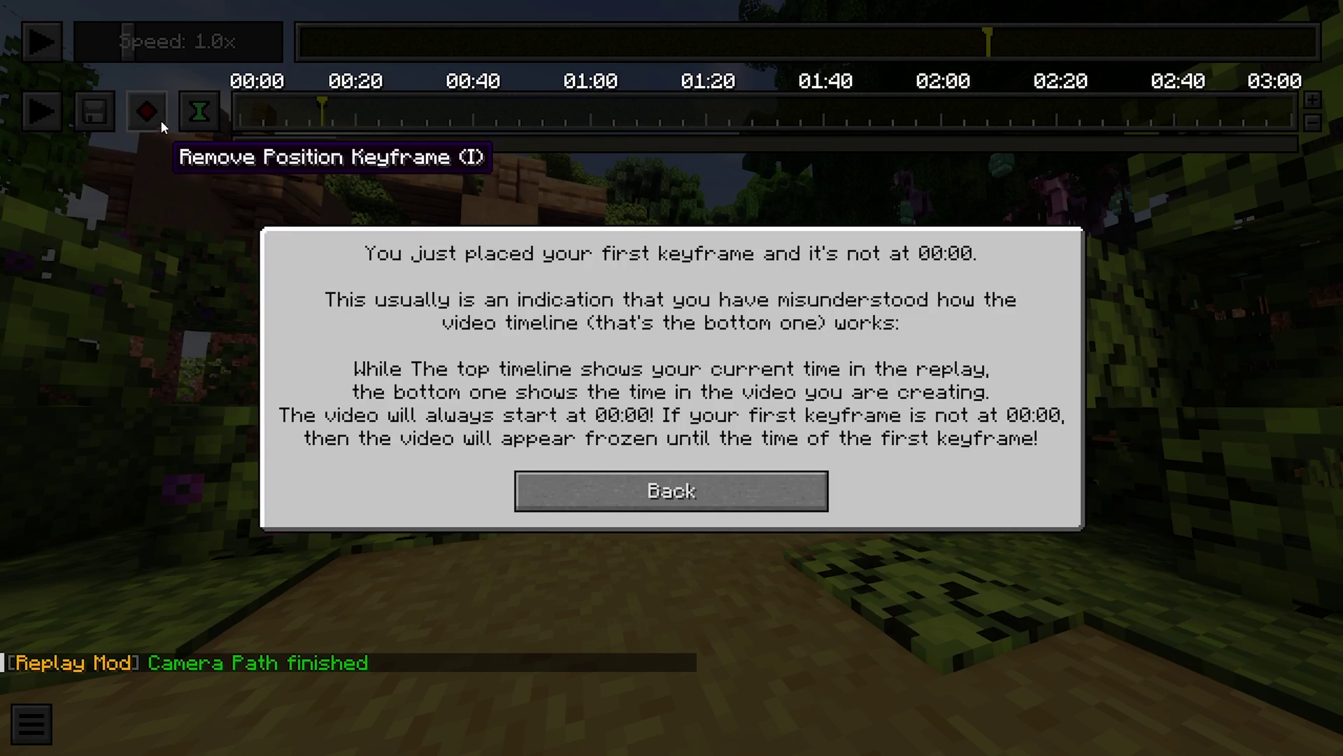
click(685, 505)
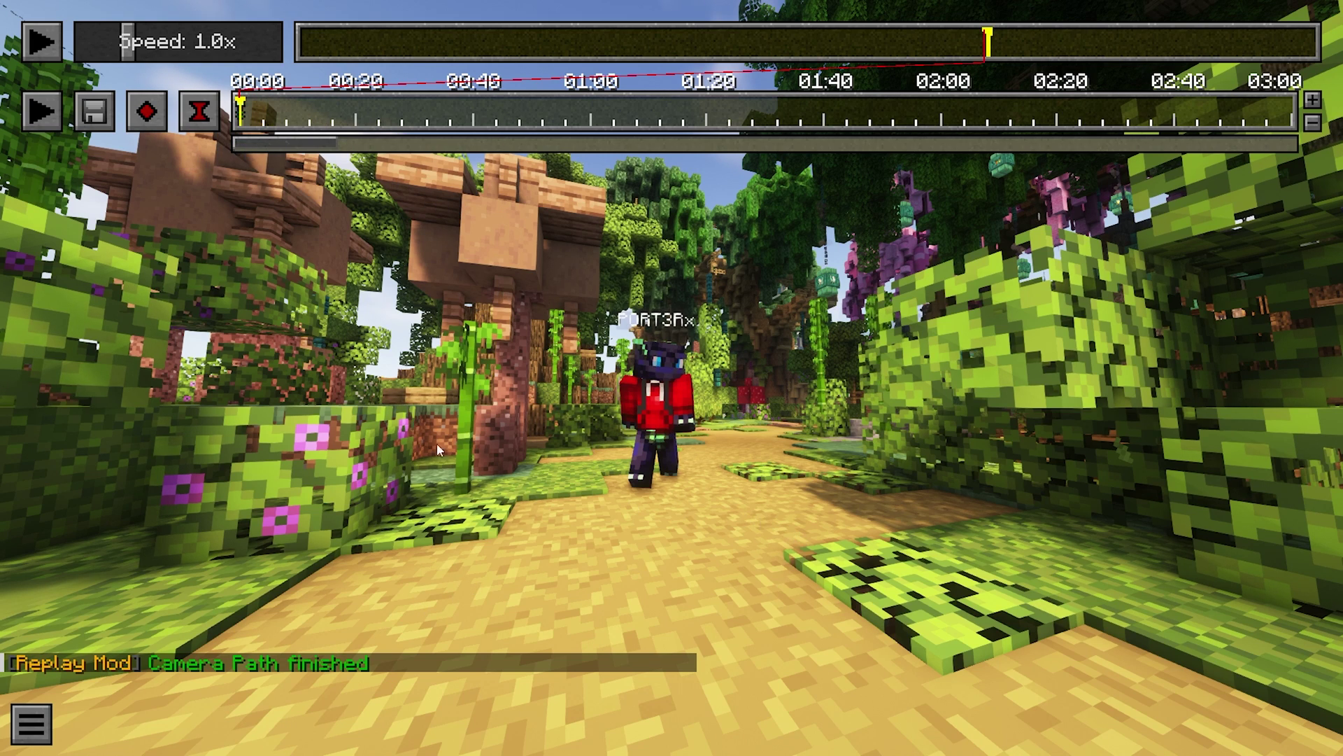
Step: Fly the camera around the first keyframe's marker on the sandy path to examine its position in the world
key(s)
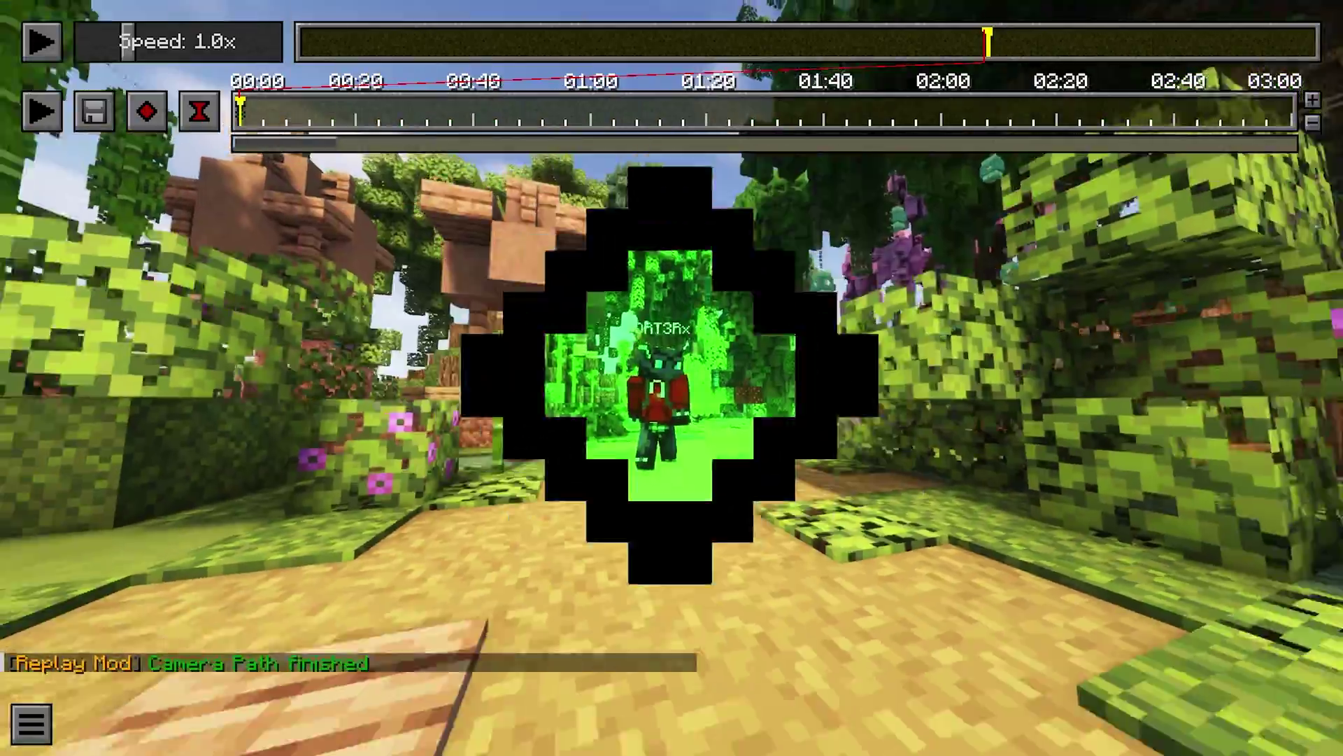
key(d)
key(d)
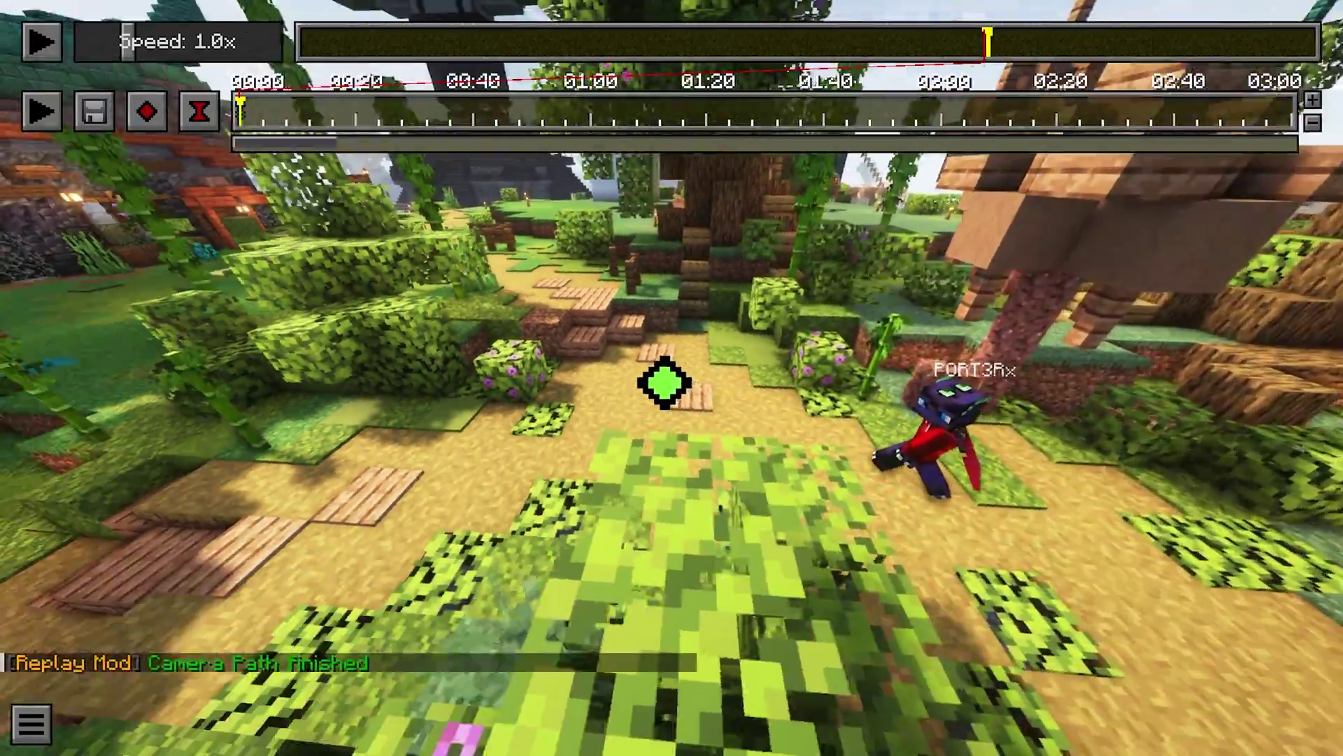
key(w)
key(s)
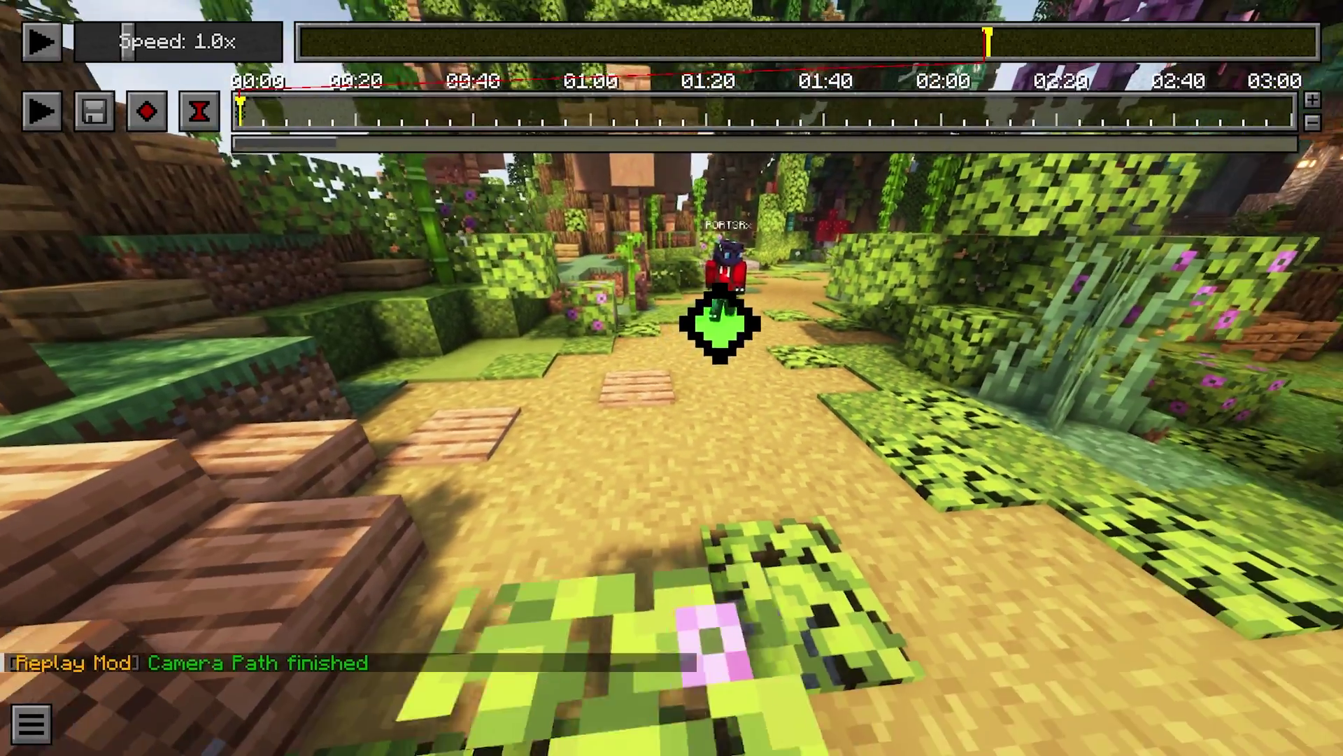
key(a)
key(t)
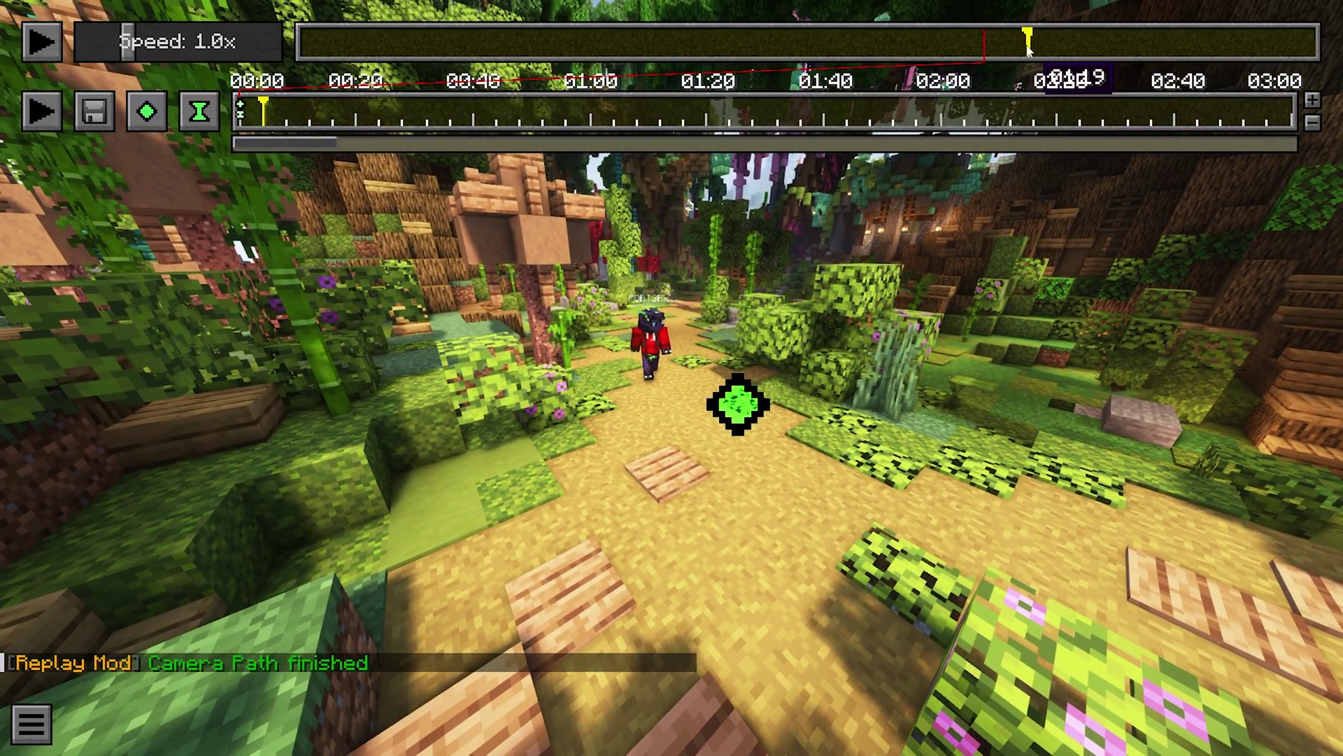
Step: Stop the replay further along and position the camera for a second keyframe overlooking the player on the fenced path
click(39, 42)
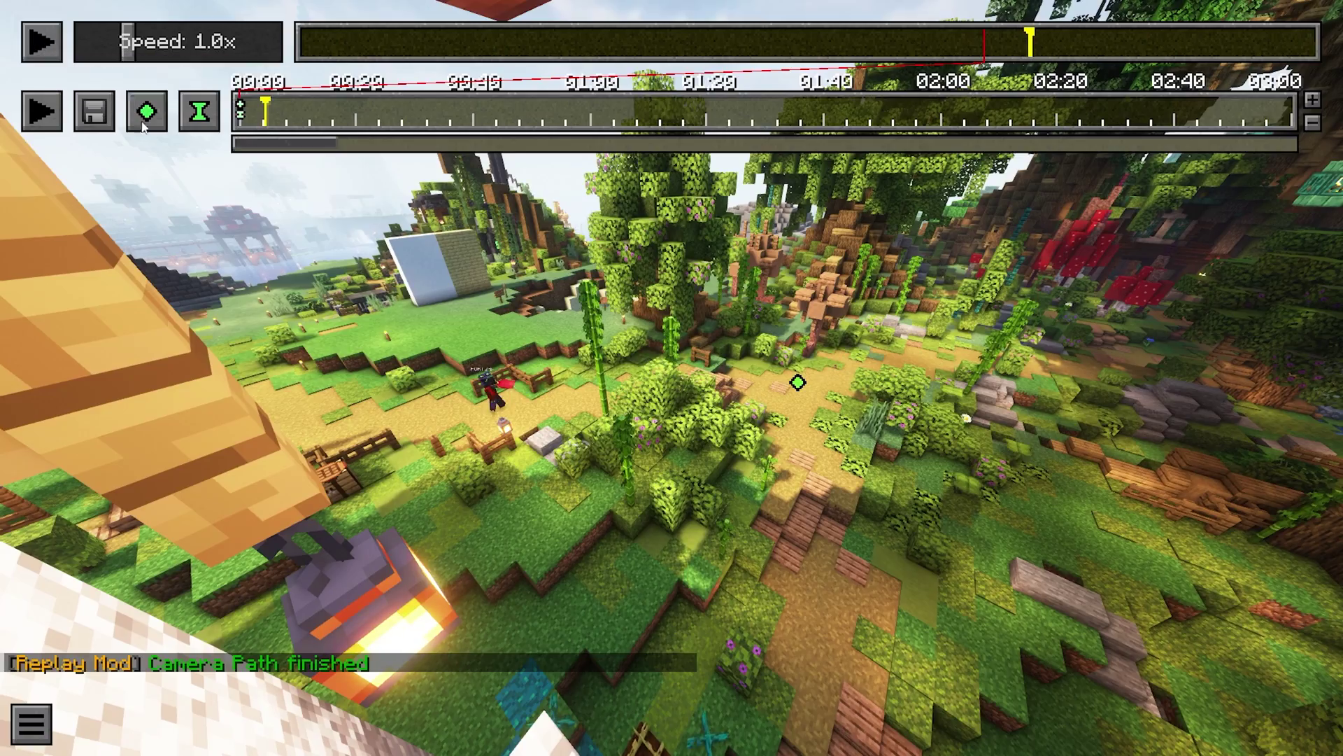
key(t)
key(w)
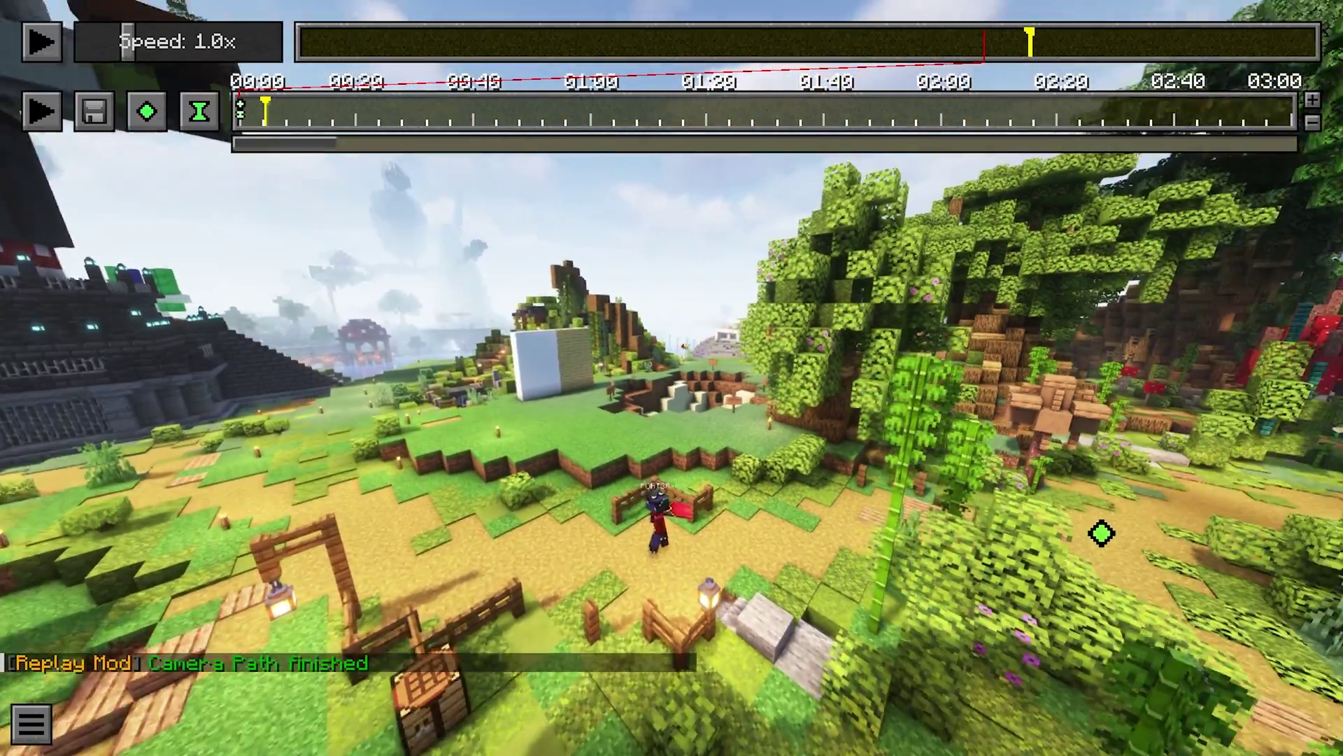
key(a)
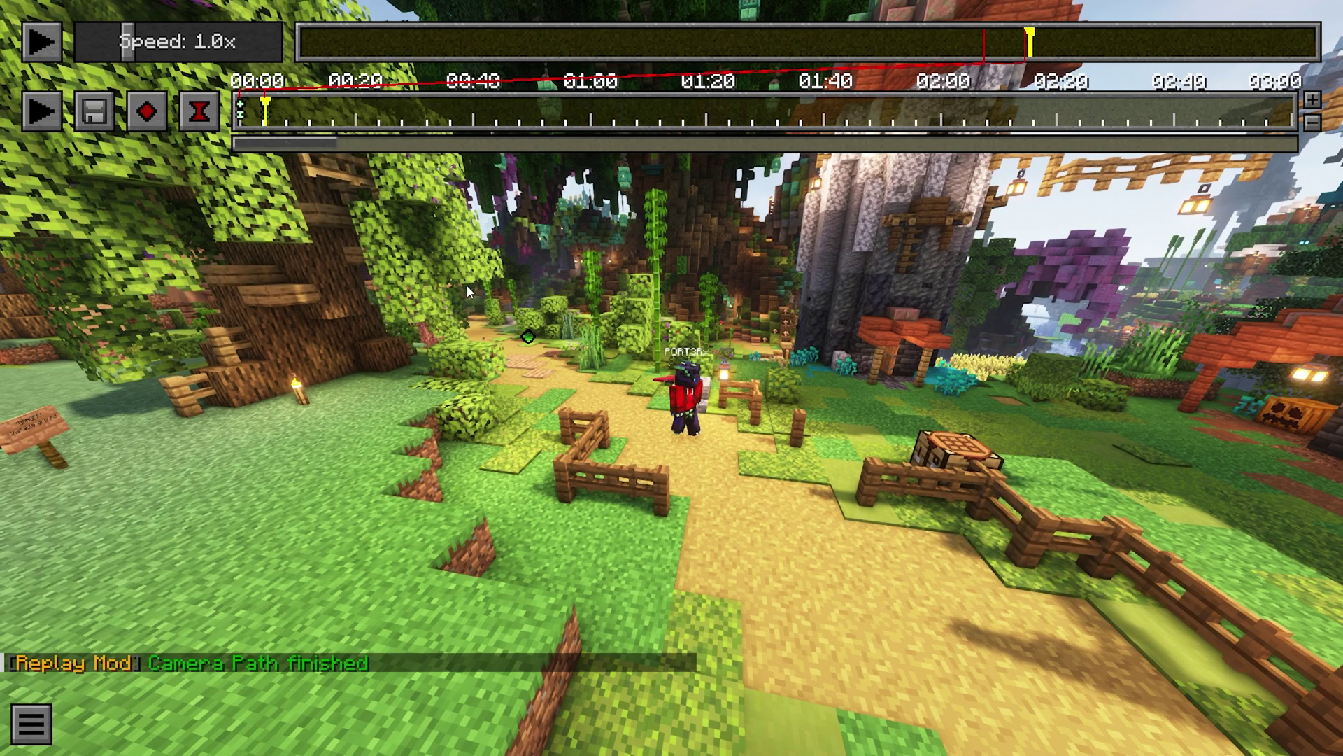
Step: Fly along the camera path preview between the two keyframes and examine its line and both camera markers
key(s)
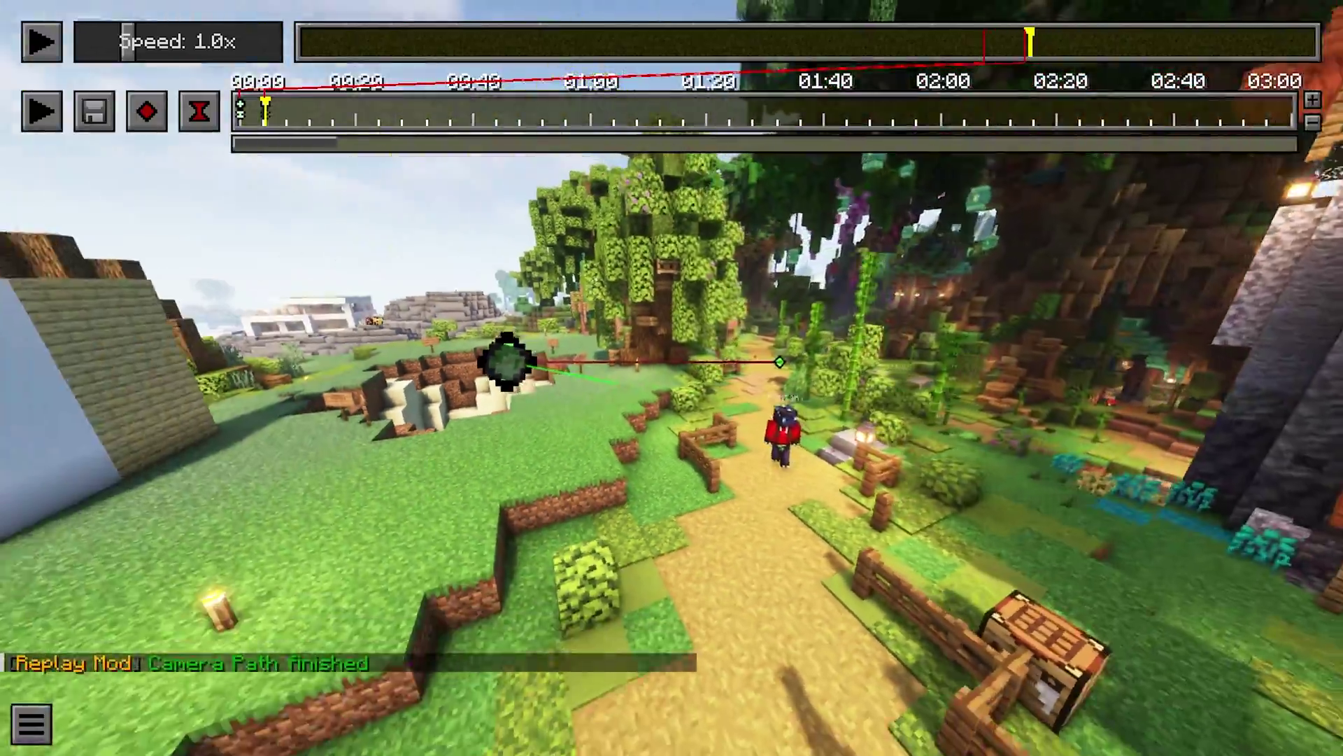
key(w)
key(w)
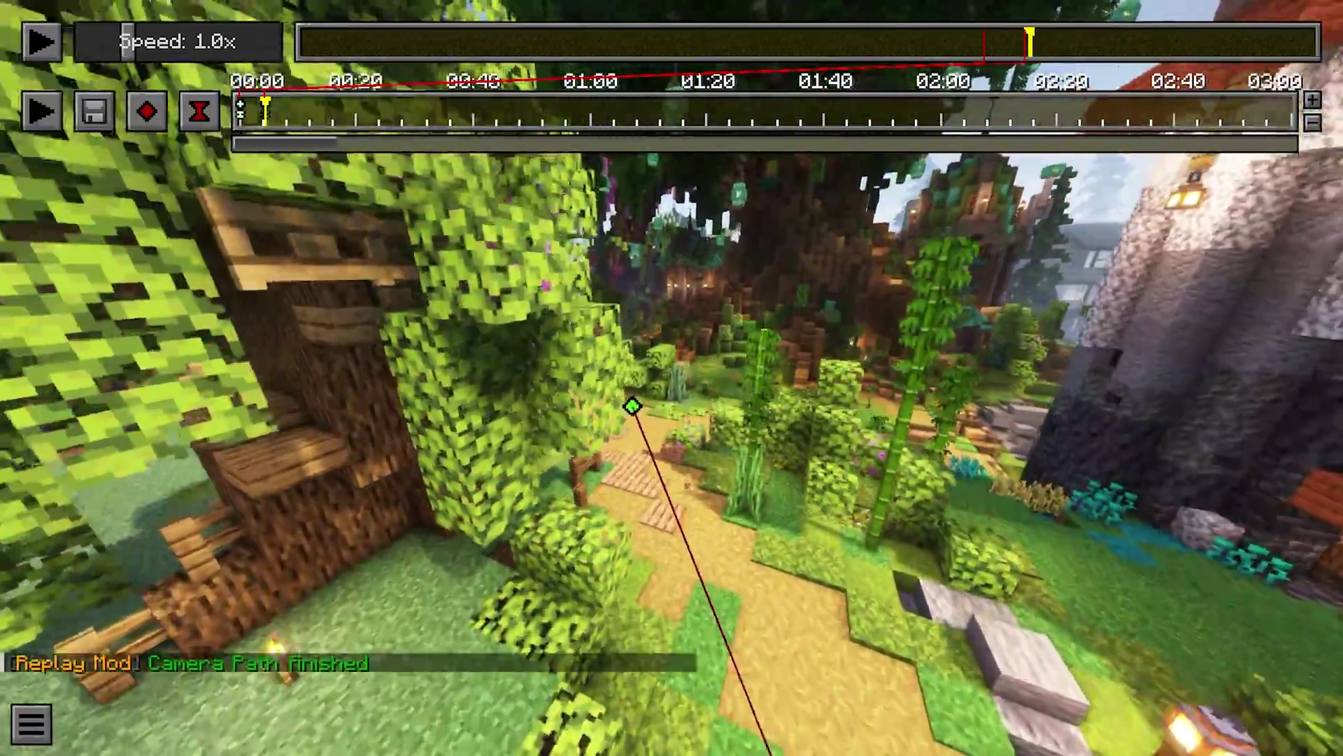
key(w)
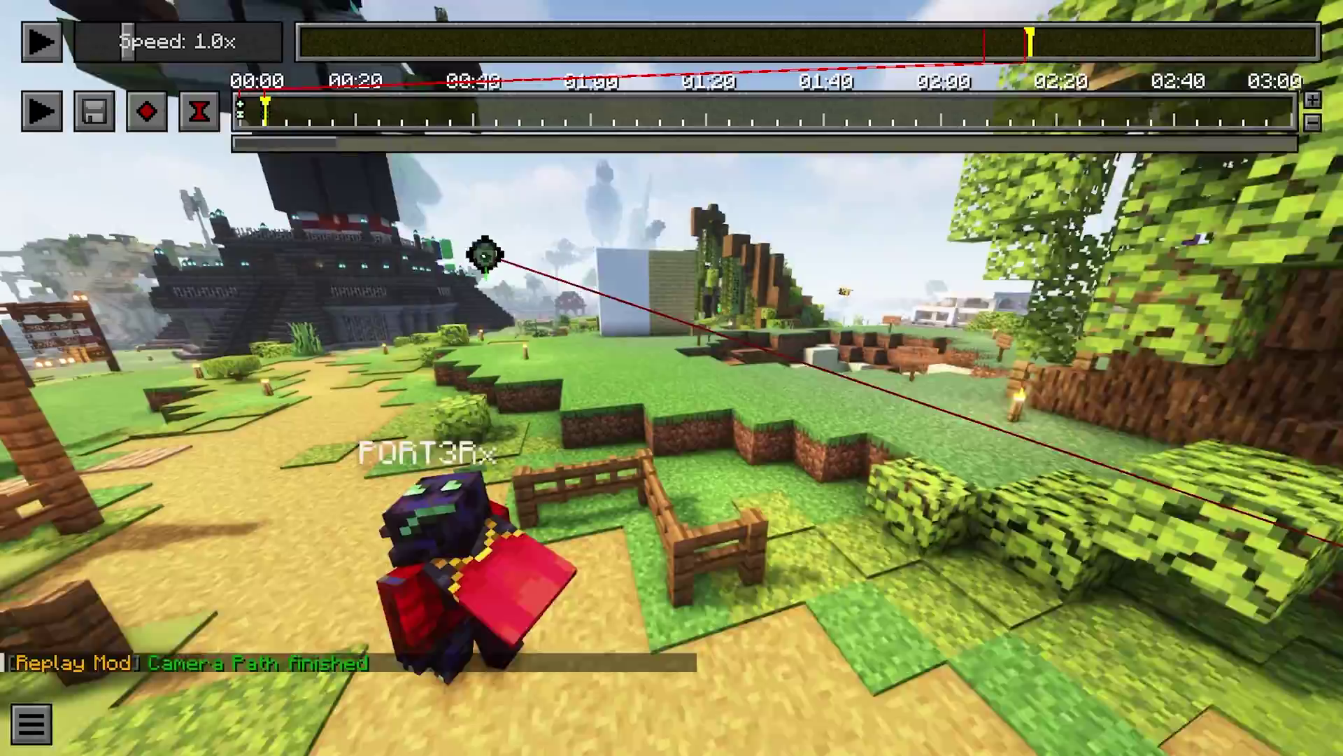
key(w)
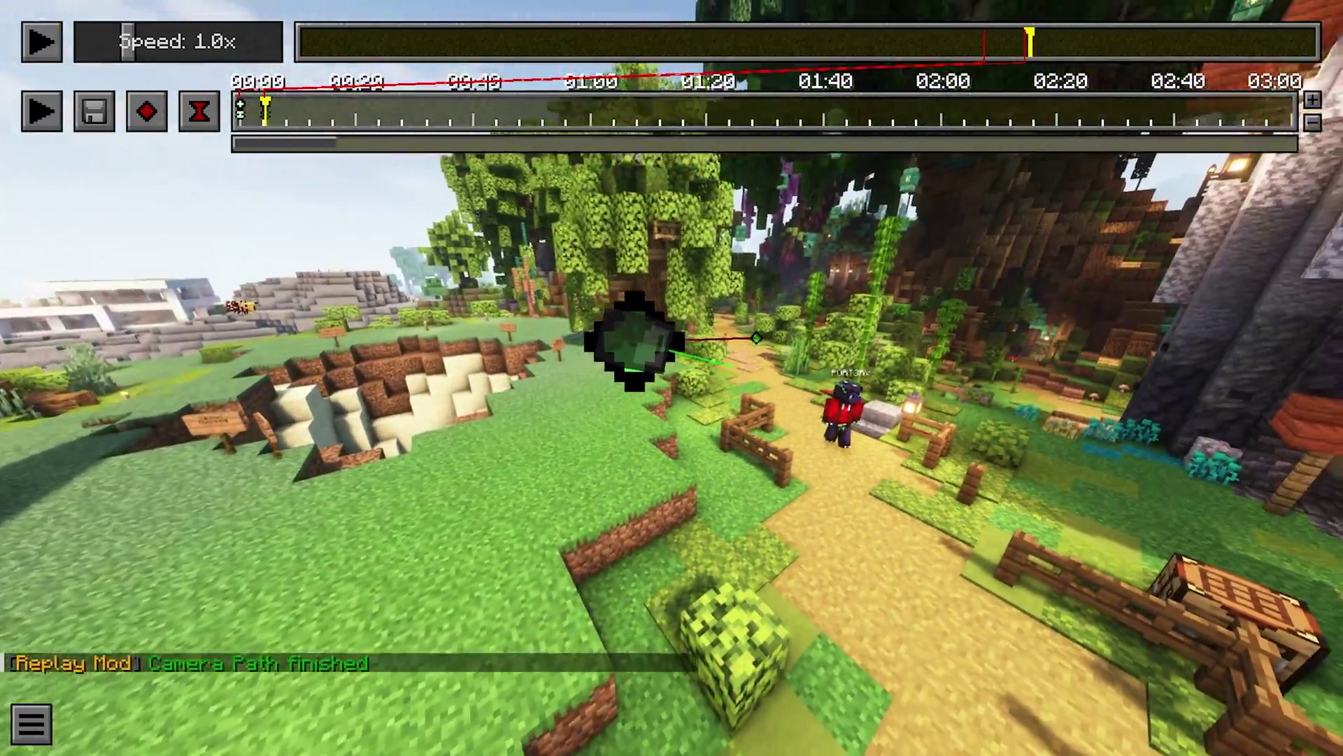
key(w)
key(d)
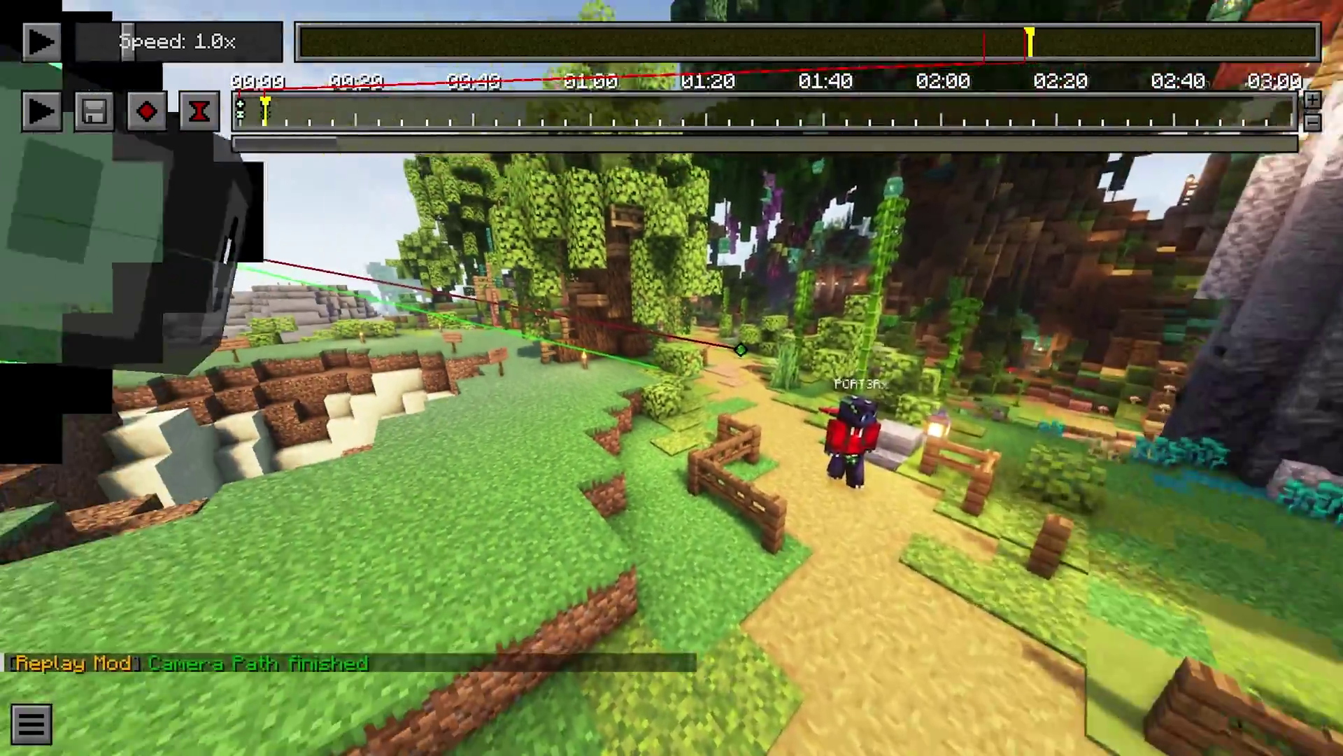
Step: Fly around the second keyframe's marker above the fenced path to examine the camera path from several sides
key(w)
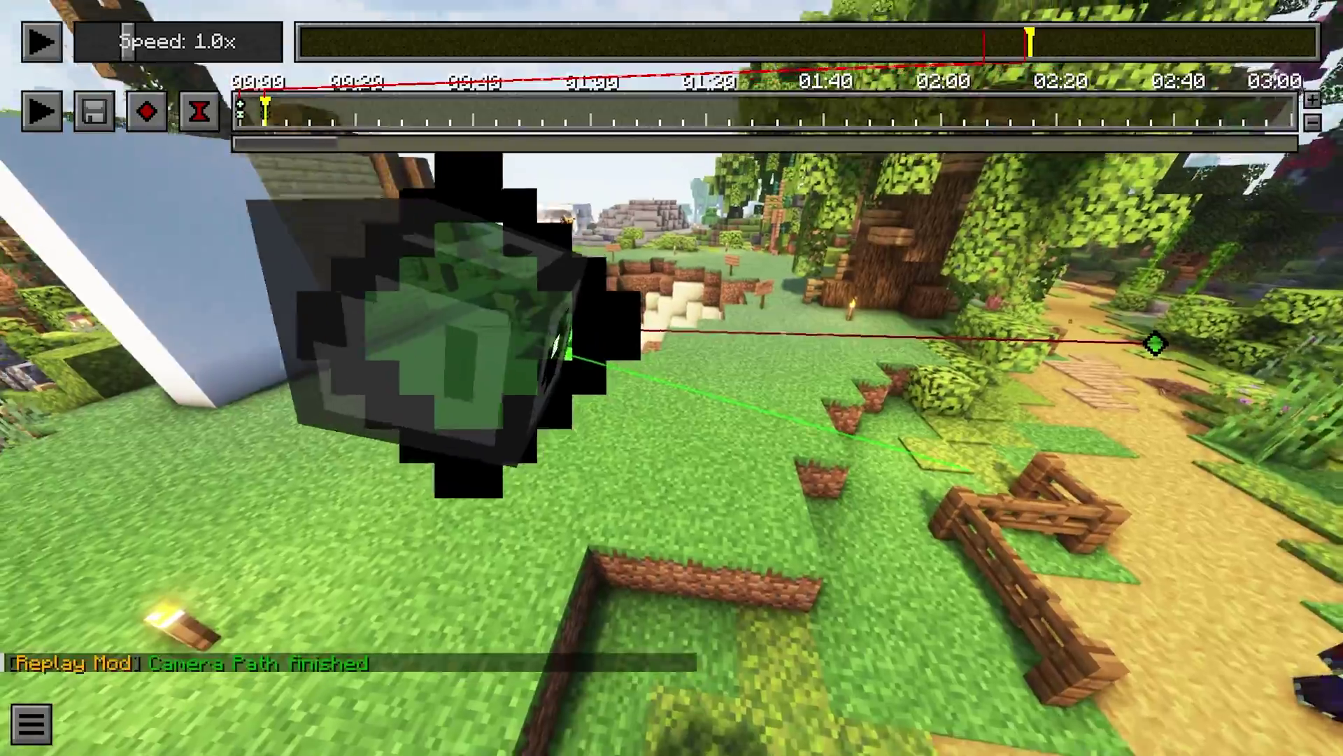
key(s)
key(a)
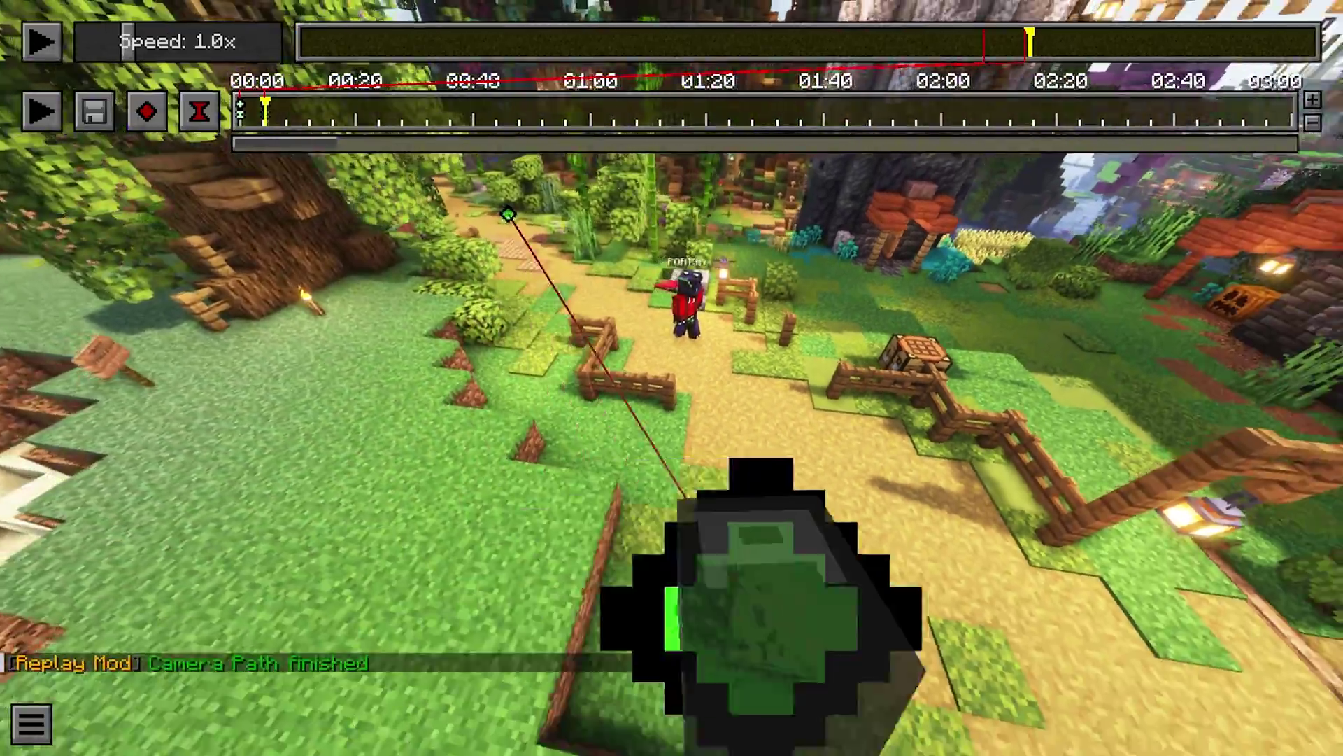
key(a)
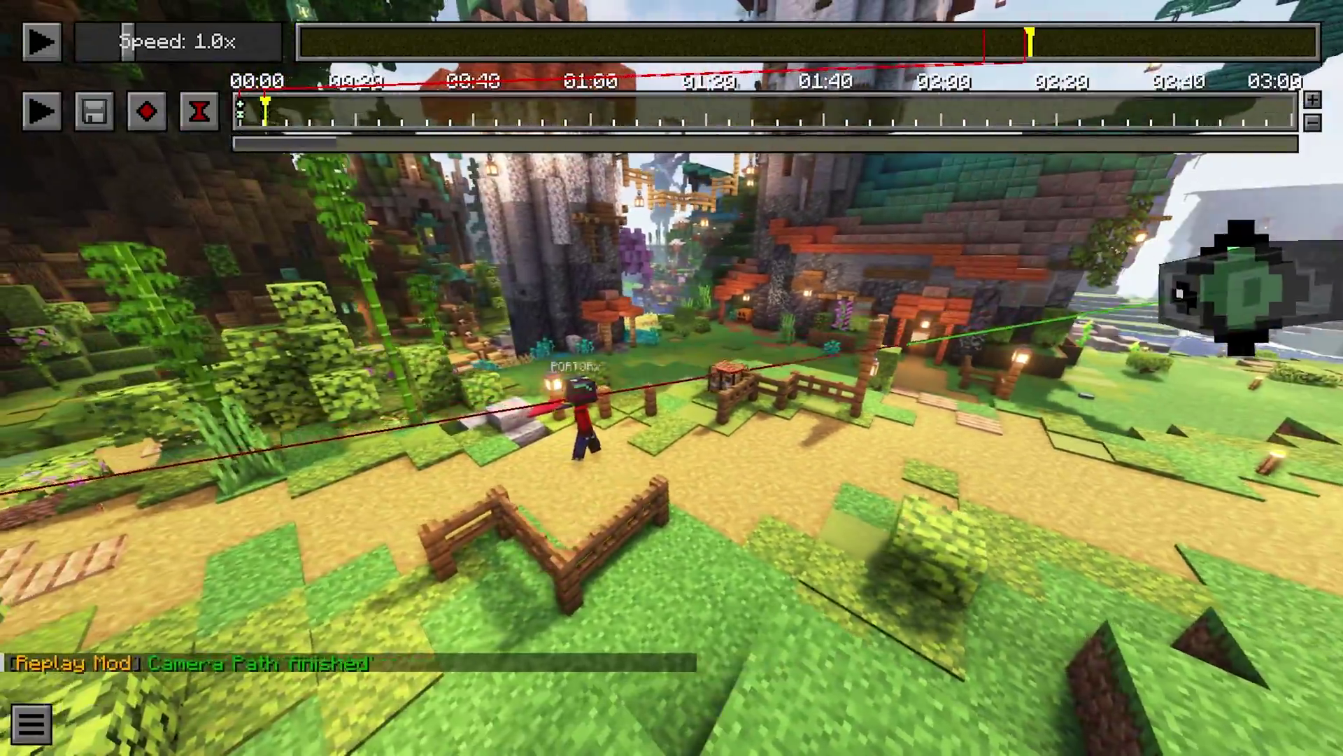
key(d)
key(s)
key(space)
key(shift)
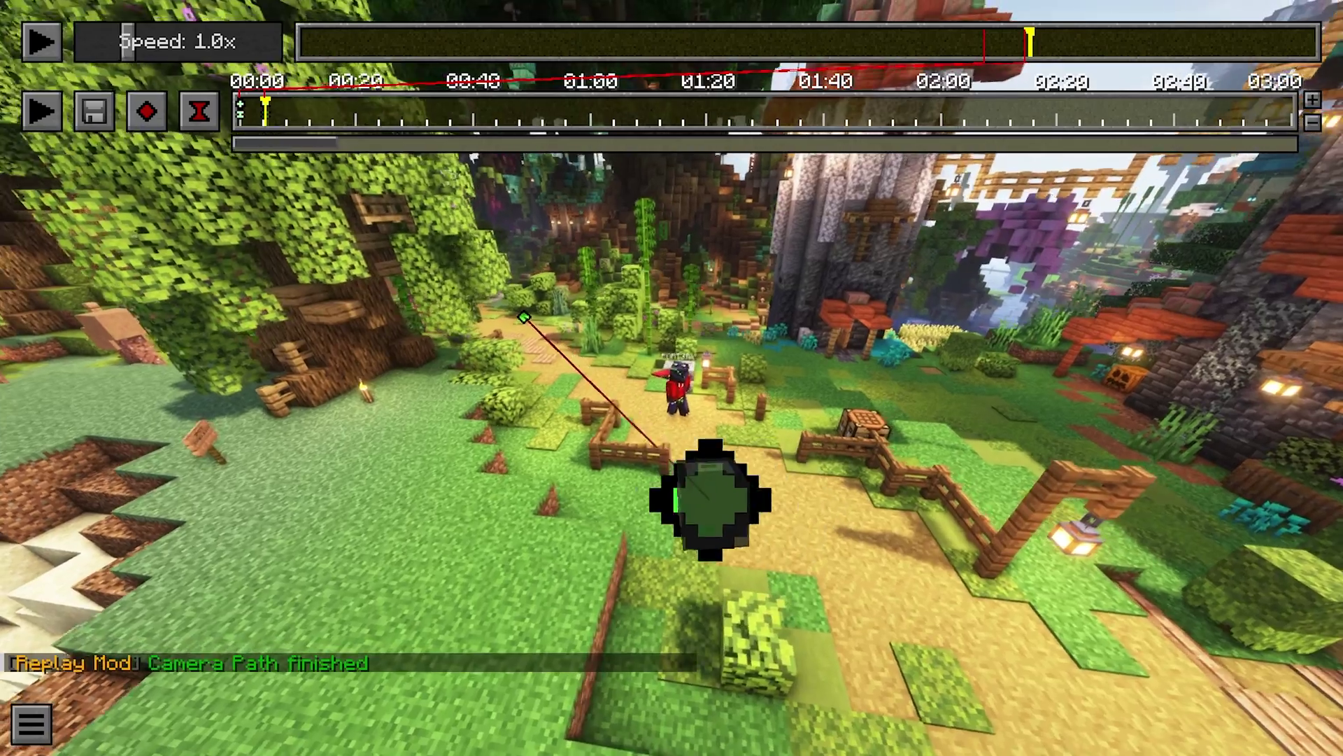
key(d)
key(a)
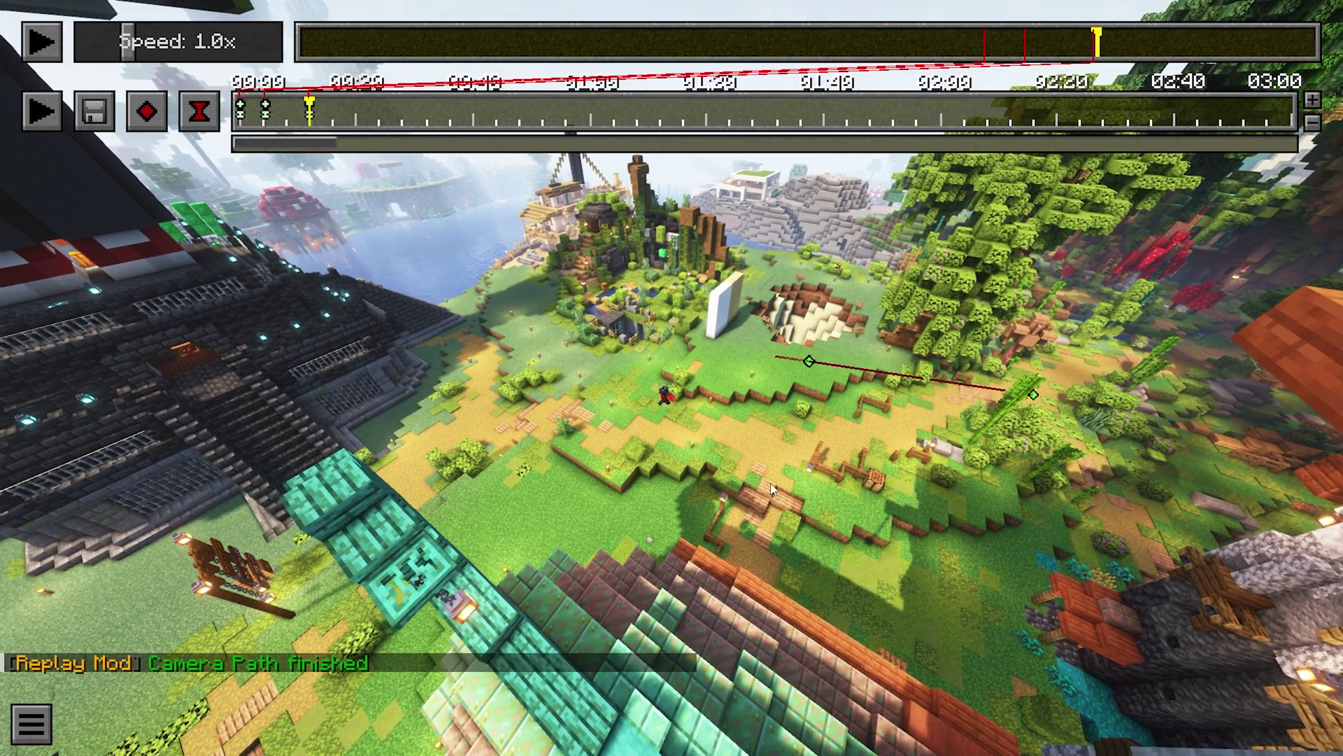
Step: Play the replay while flying after the player, and stop it between the second and third keyframes
click(771, 483)
key(w)
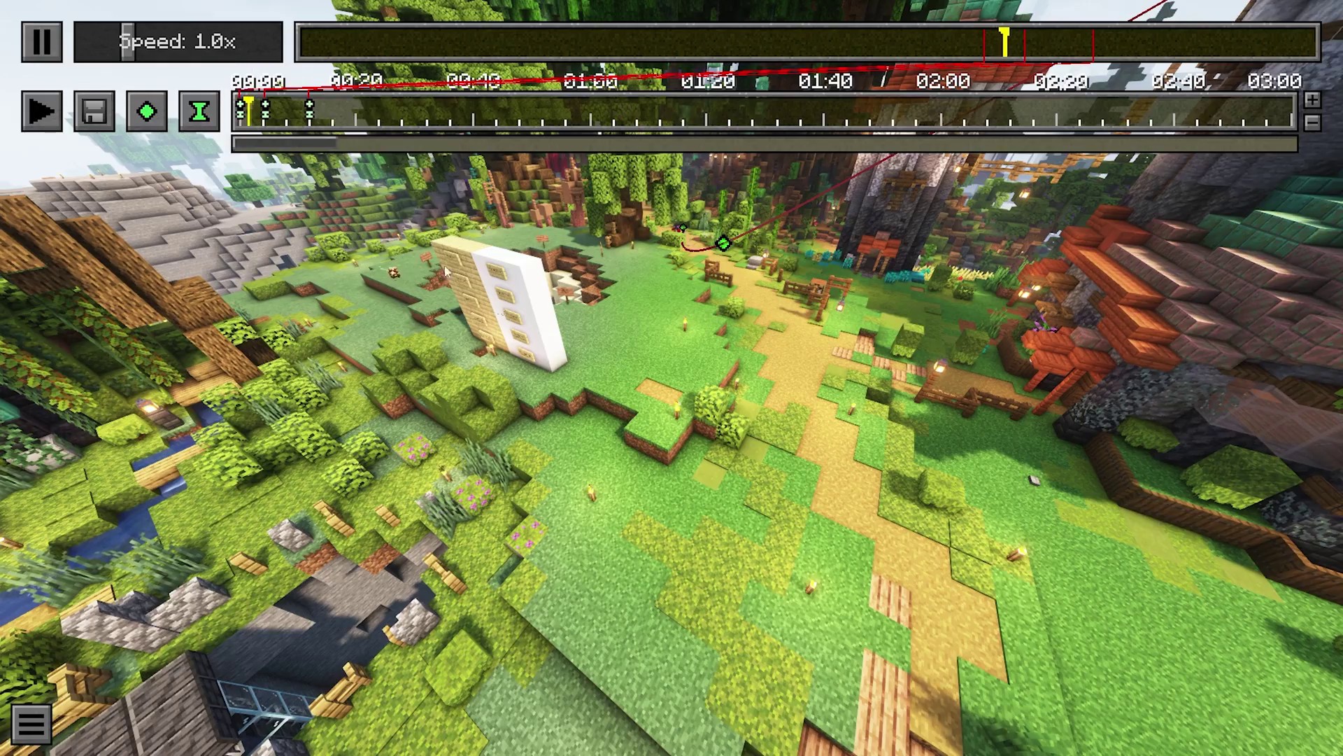
key(w)
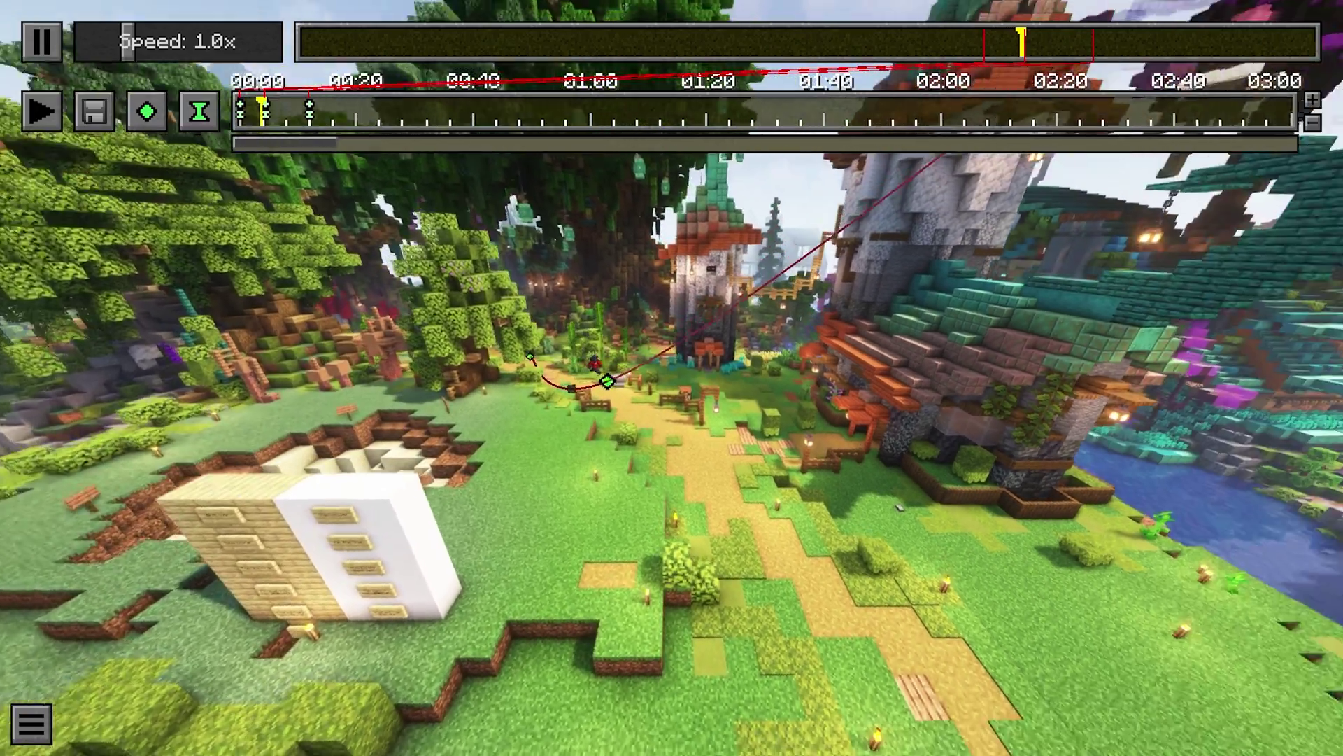
key(w)
key(t)
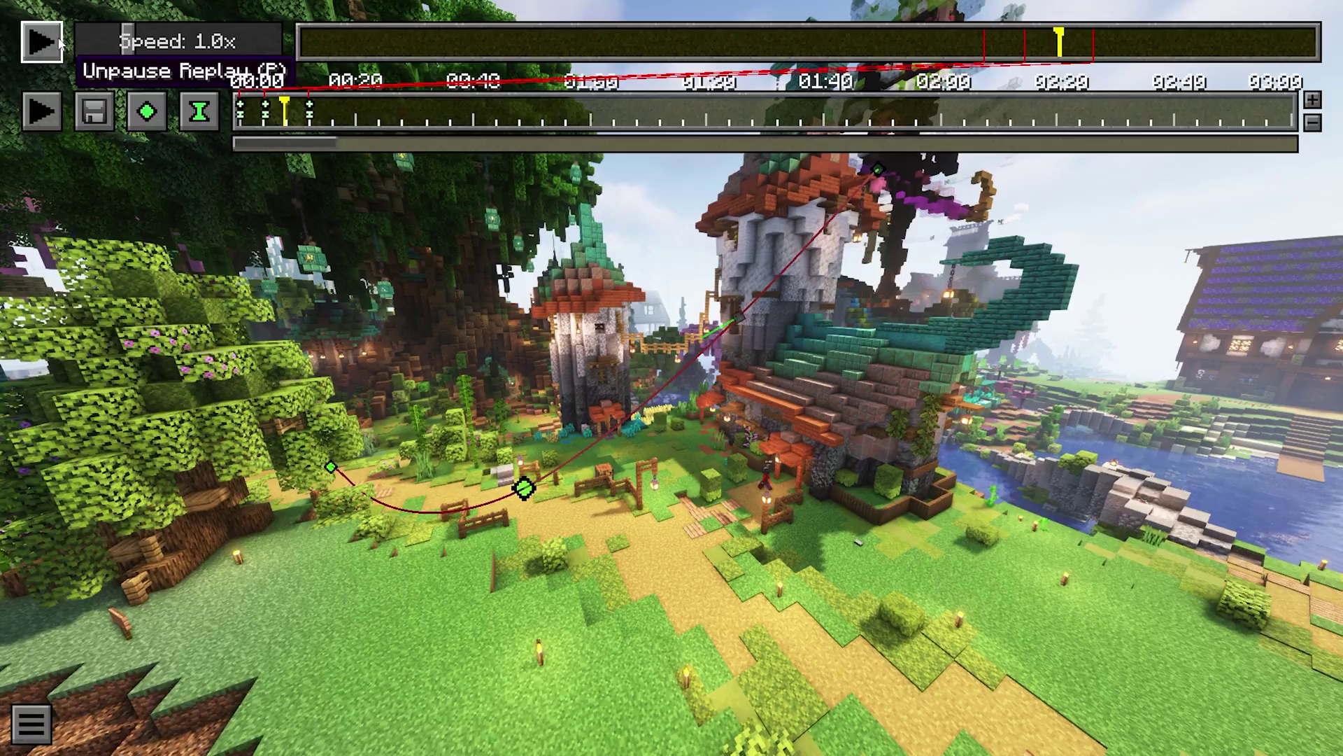
Step: Frame the player beside the copper-roofed house and add position and time keyframes between the second and third keyframes
key(Escape)
key(w)
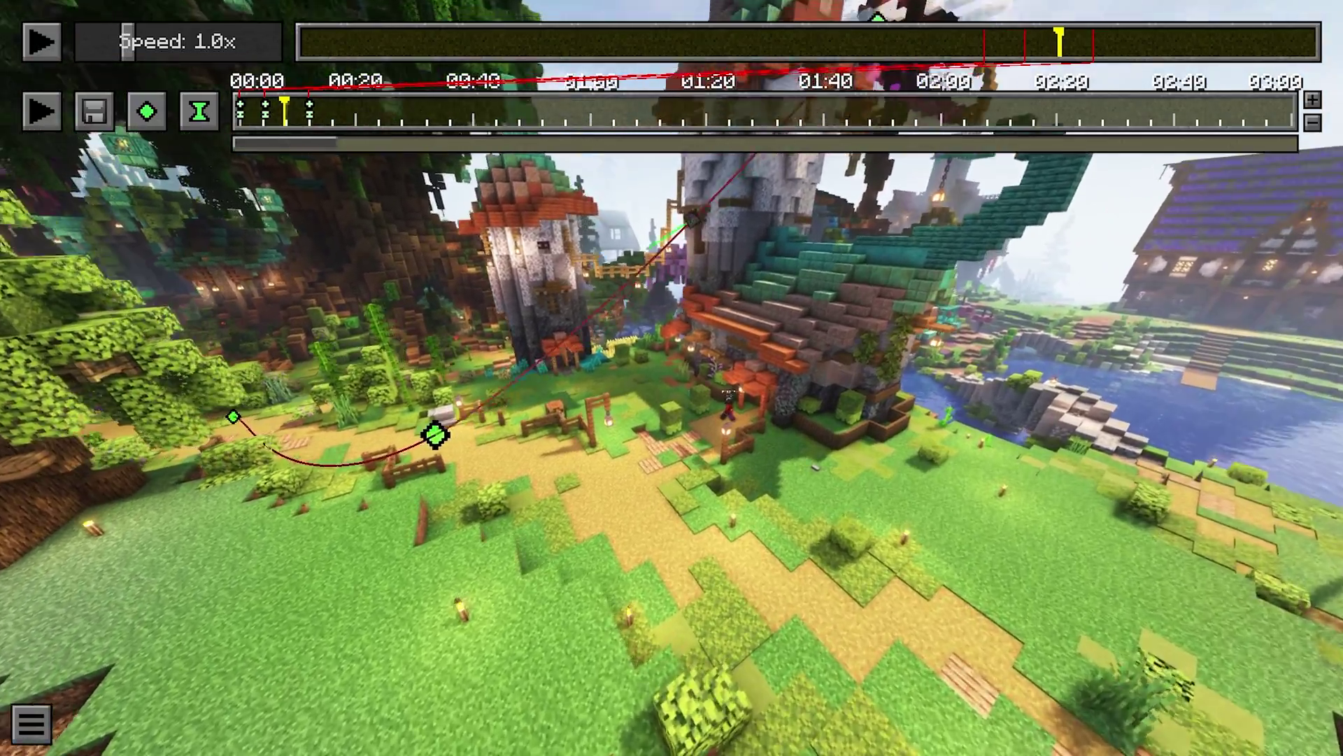
key(w)
key(shift)
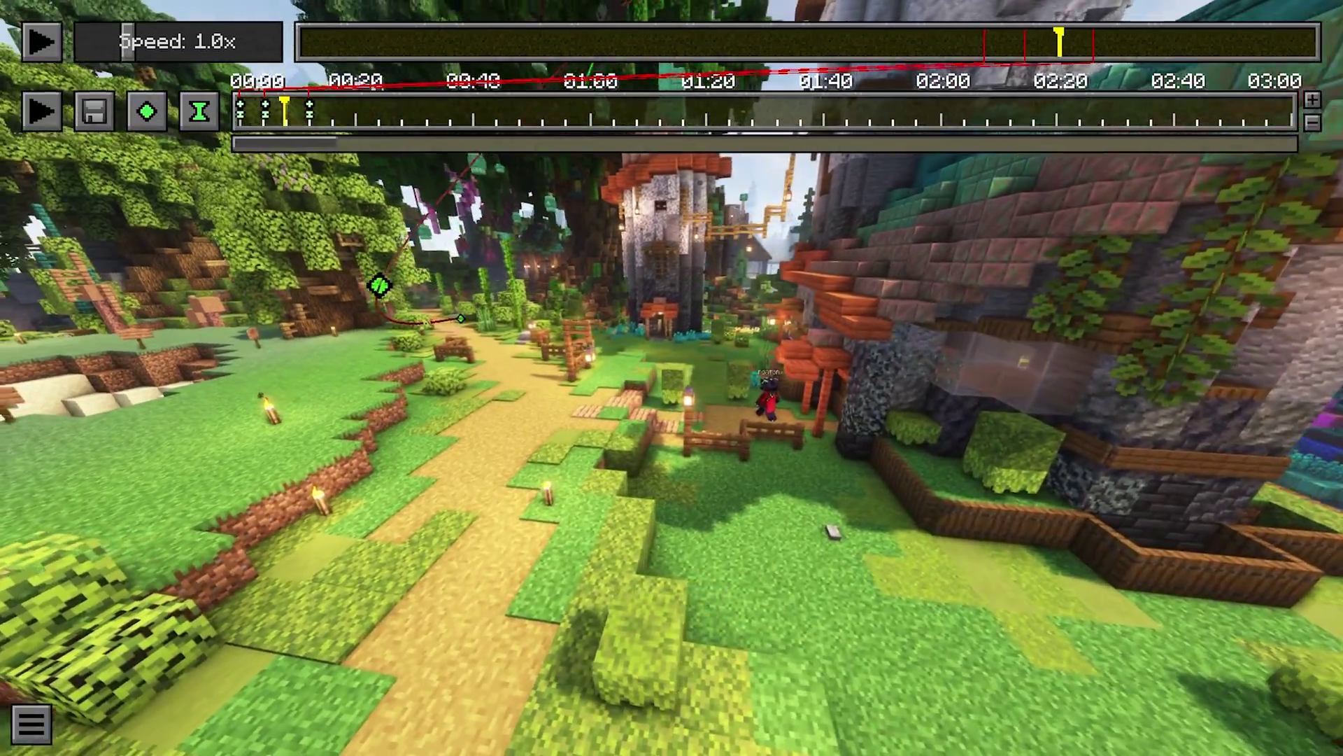
key(space)
key(w)
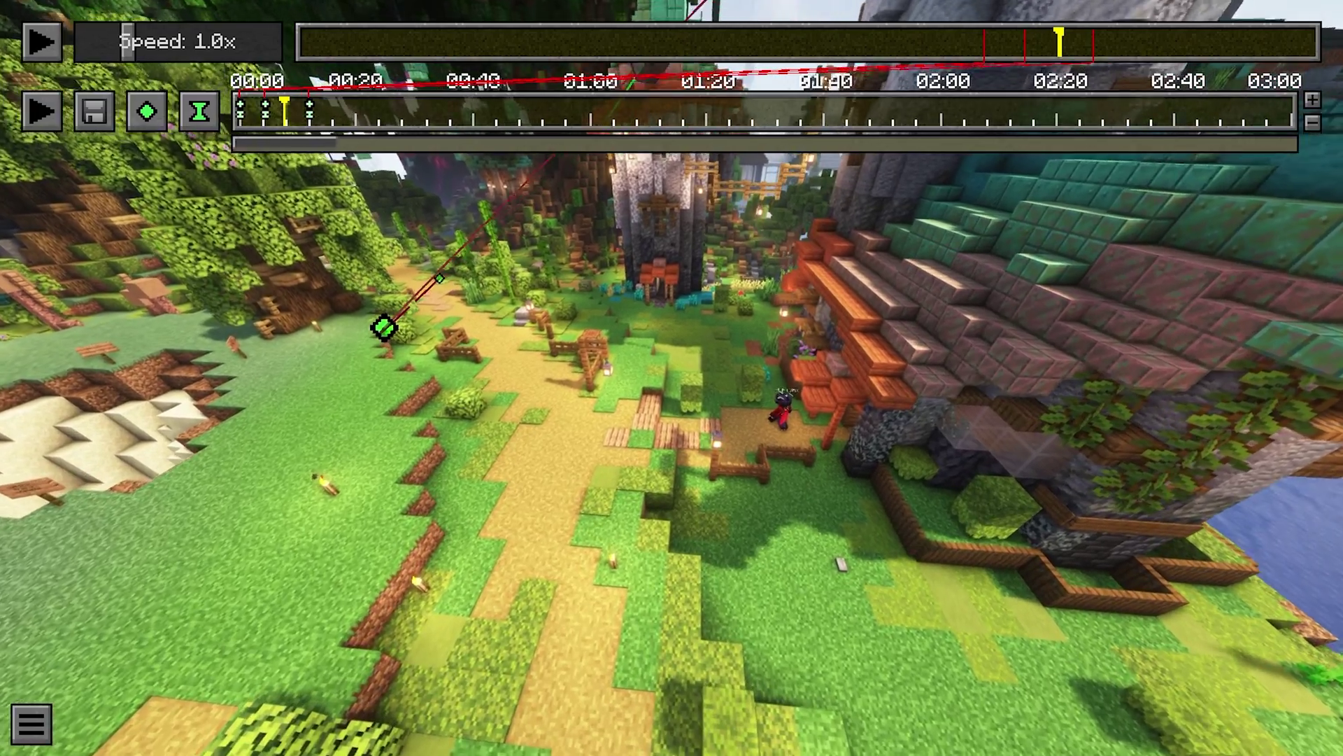
key(d)
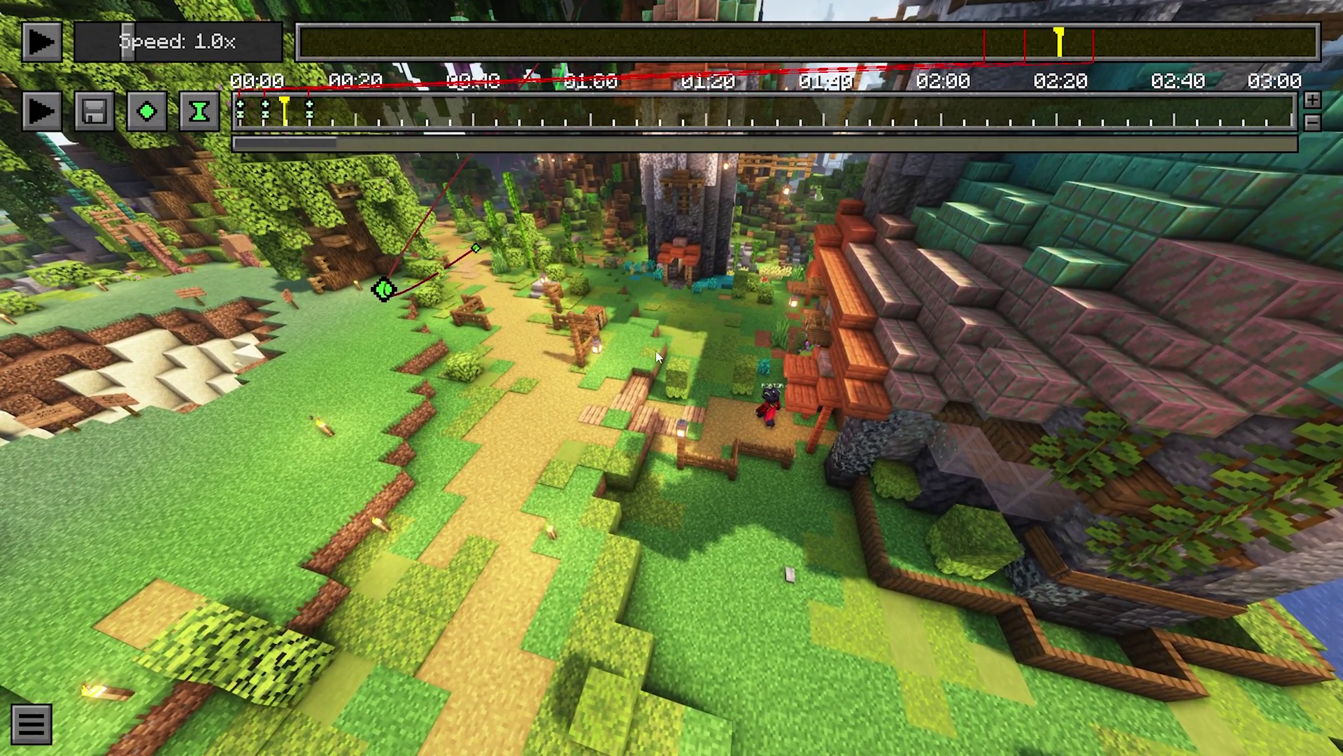
click(280, 251)
key(s)
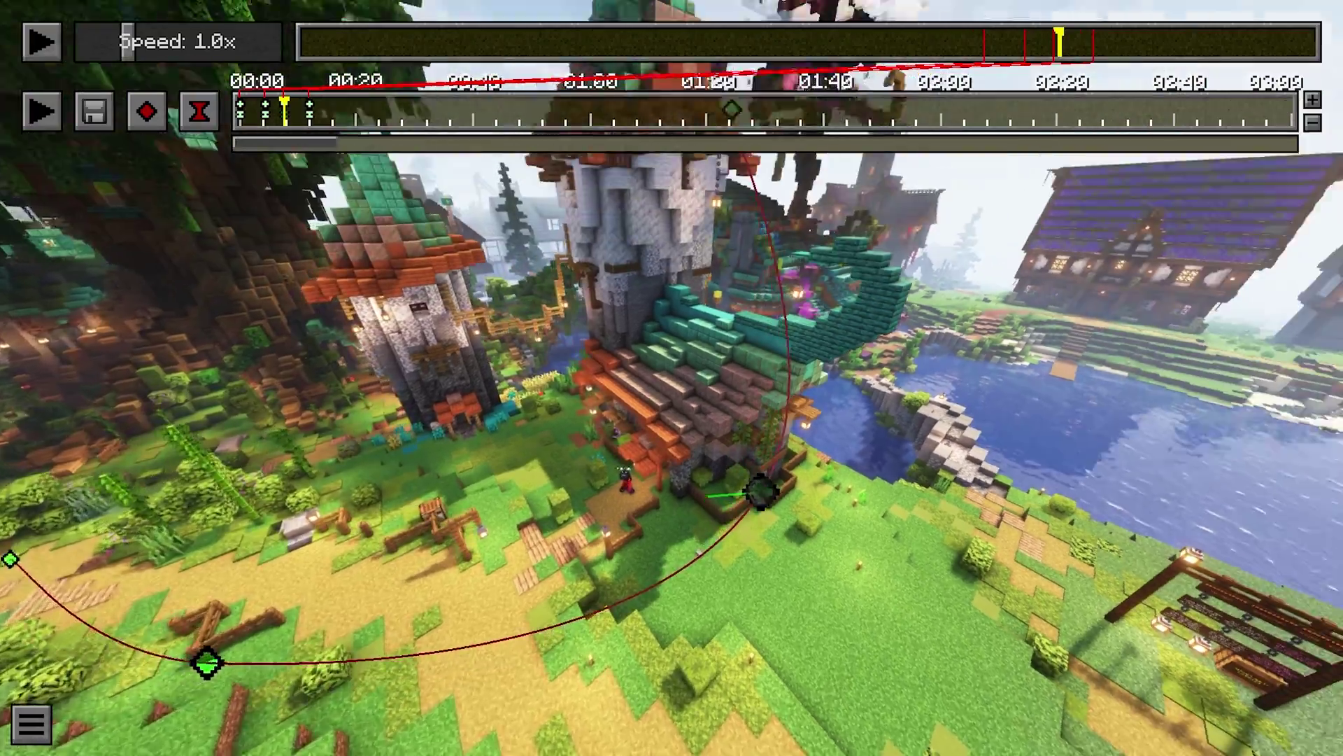
key(a)
key(w)
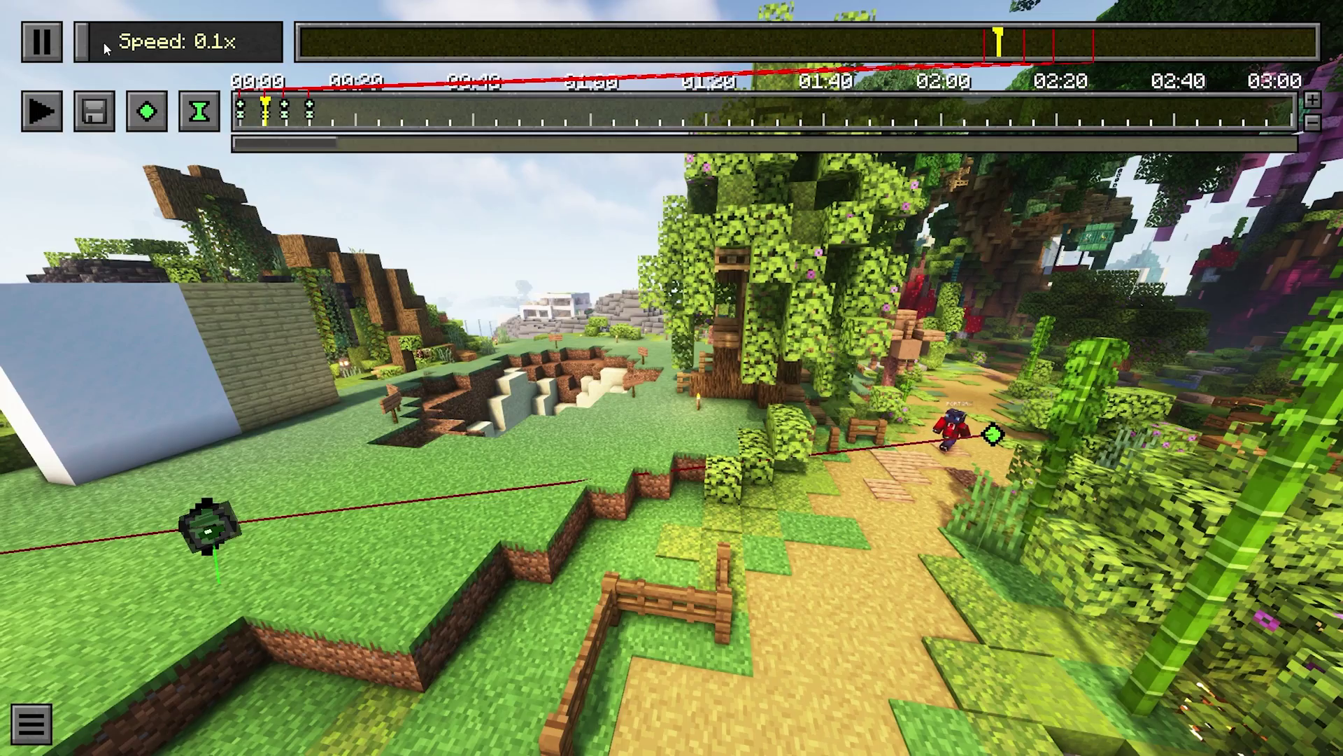
Step: Set the replay speed to 1.0x, pause just before the second keyframe, and inspect the path around its marker
drag(103, 40, 137, 47)
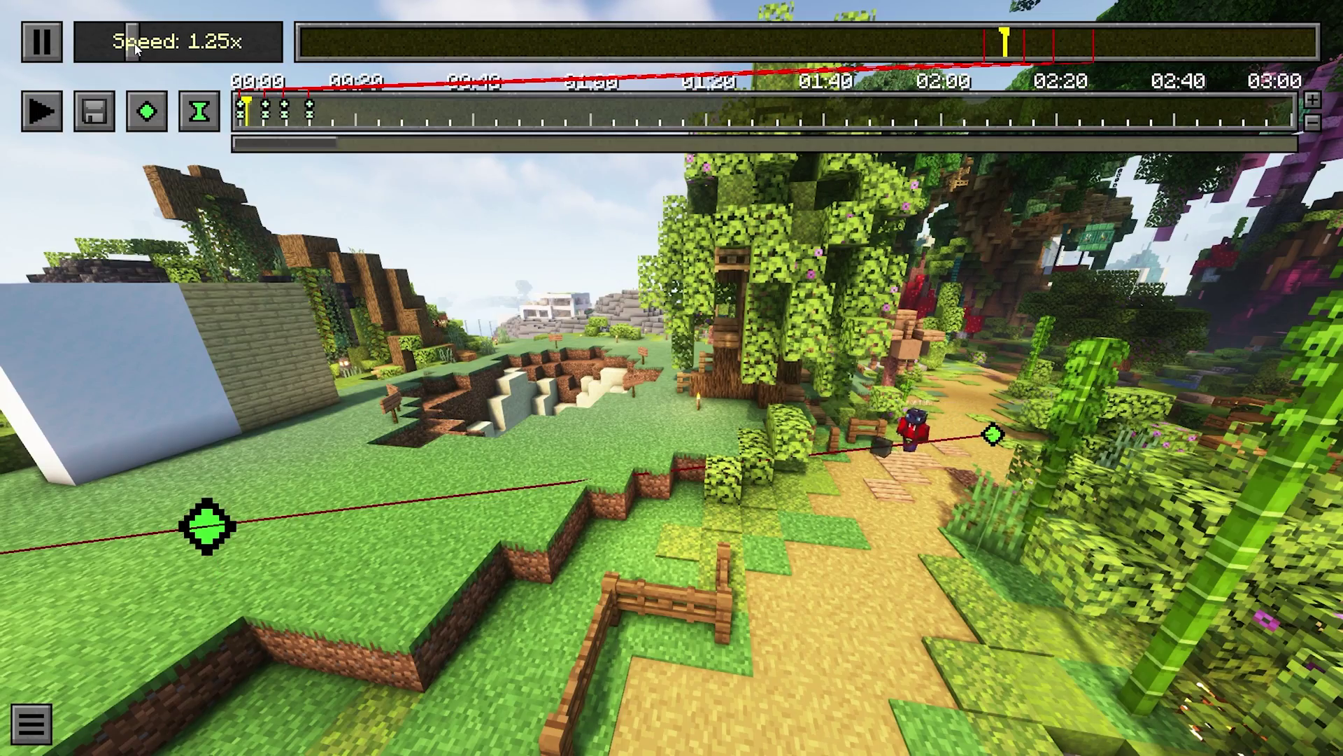
click(27, 56)
key(Escape)
key(w)
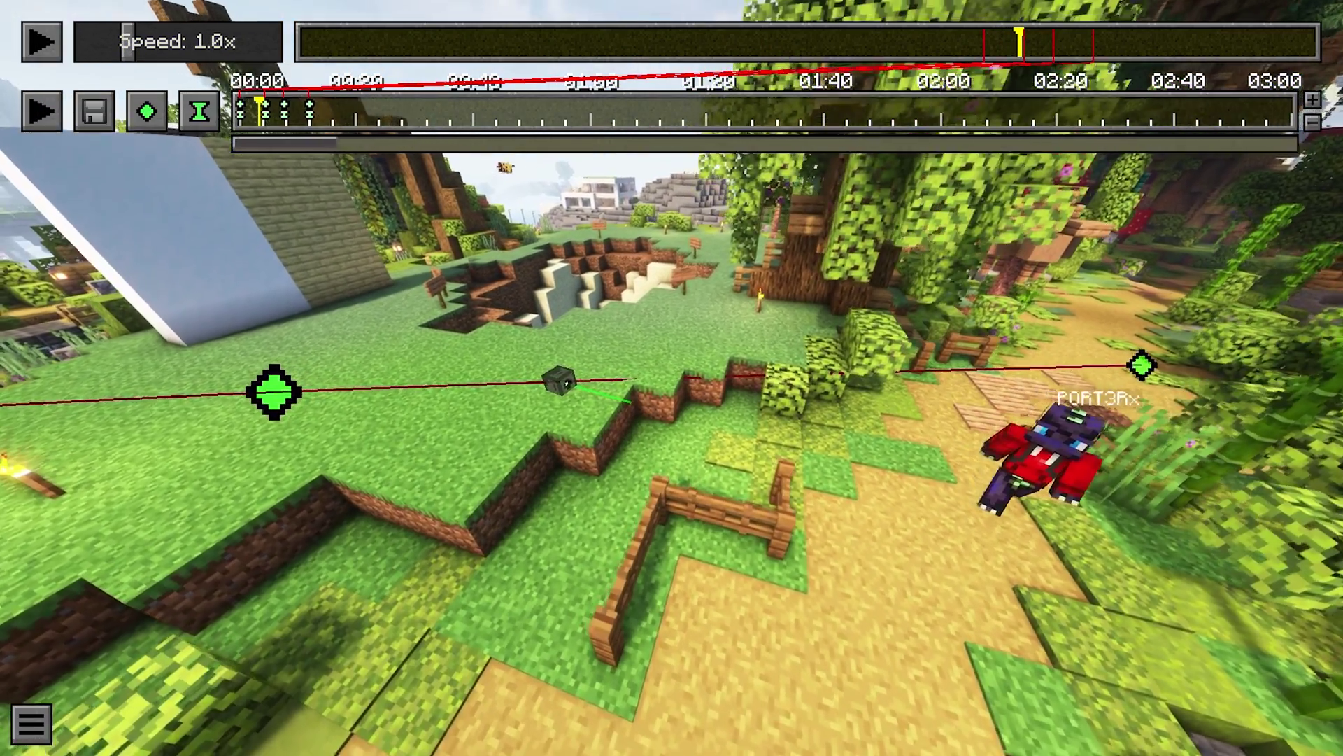
key(w)
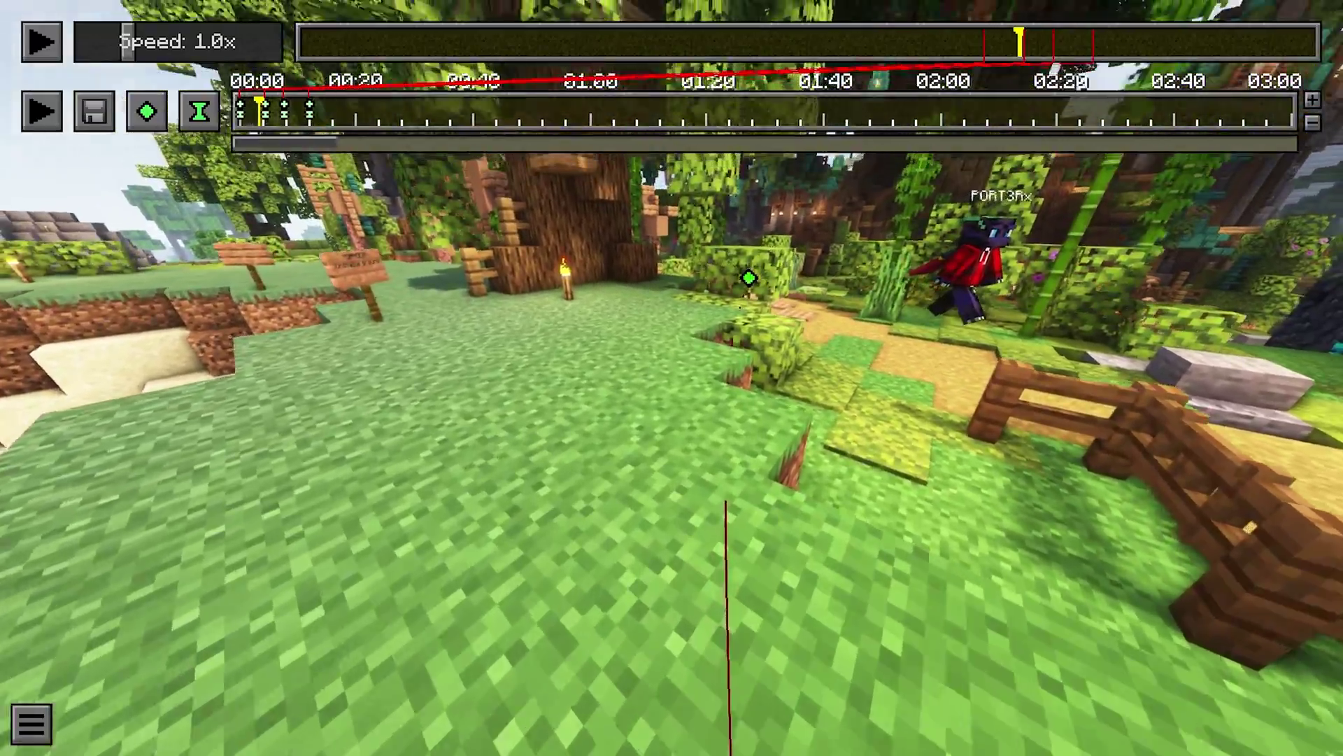
key(s)
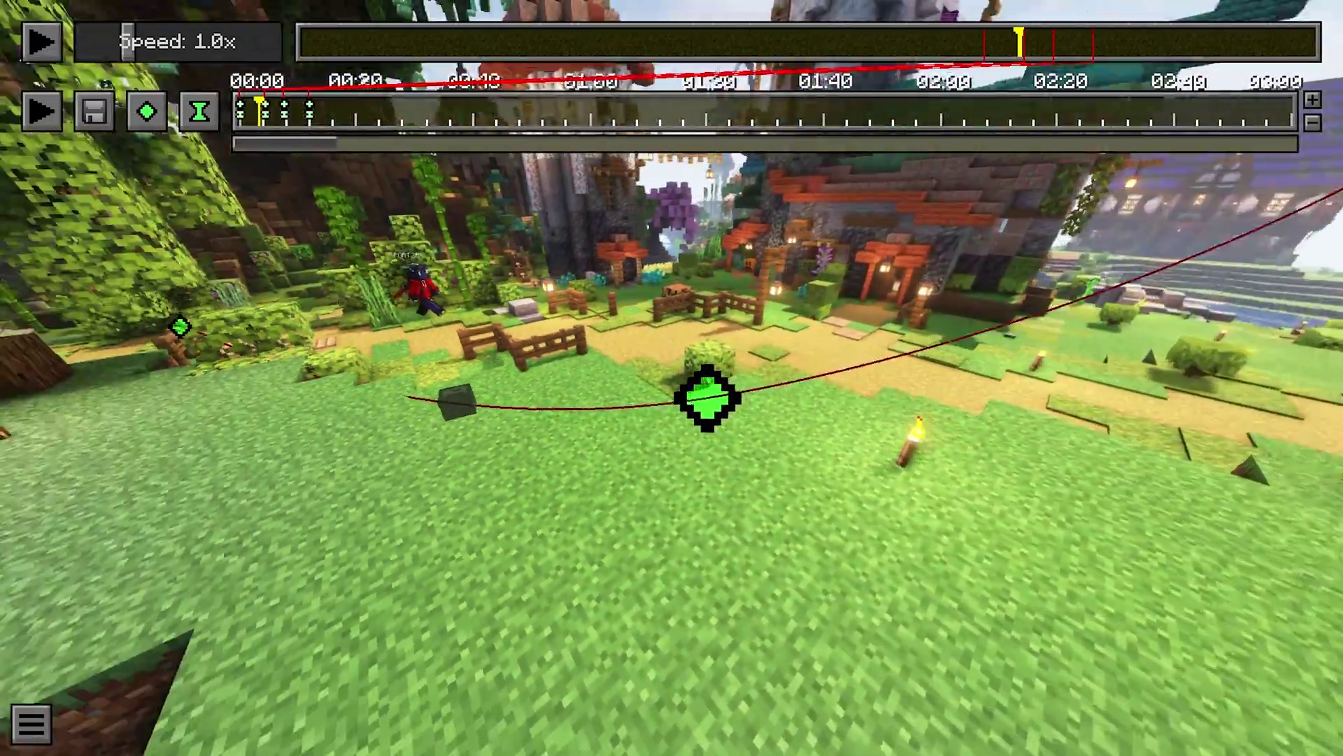
key(d)
Step: At the second keyframe's time, reposition its camera over the grass so it faces the player on the fenced path
key(t)
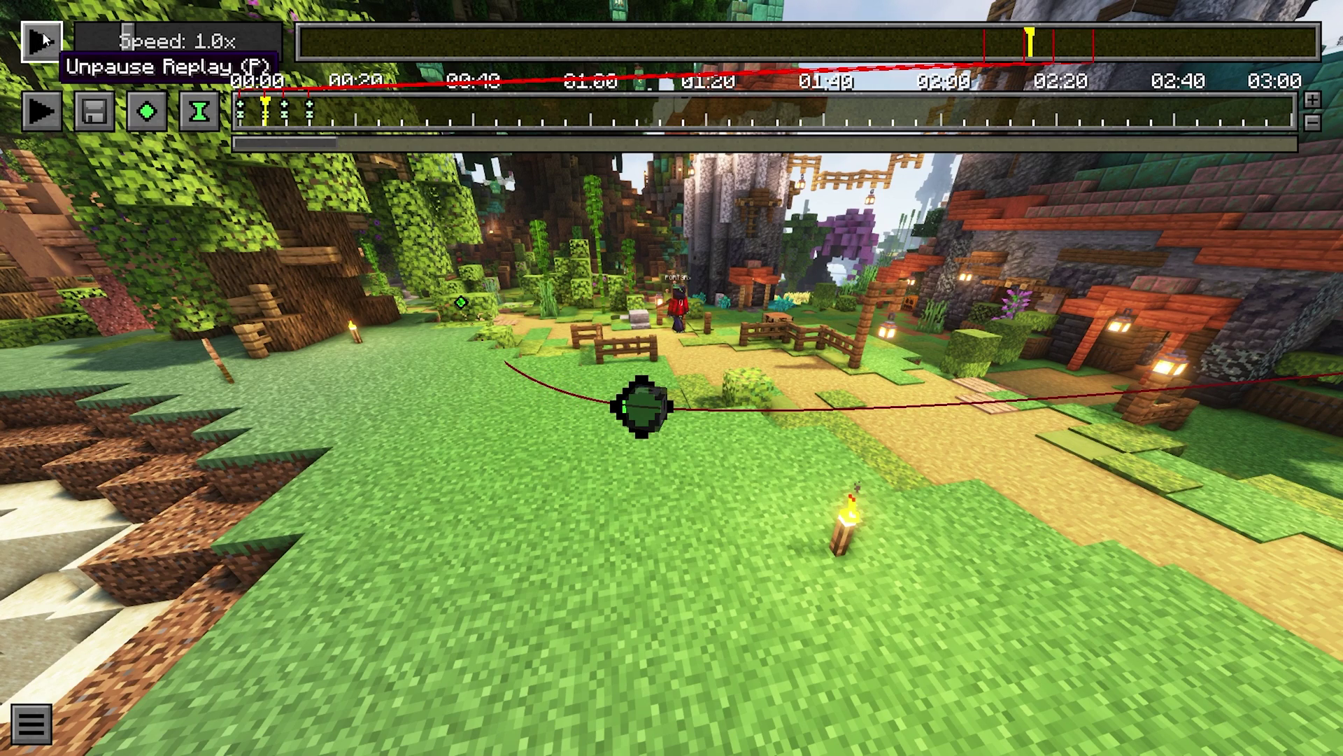
key(w)
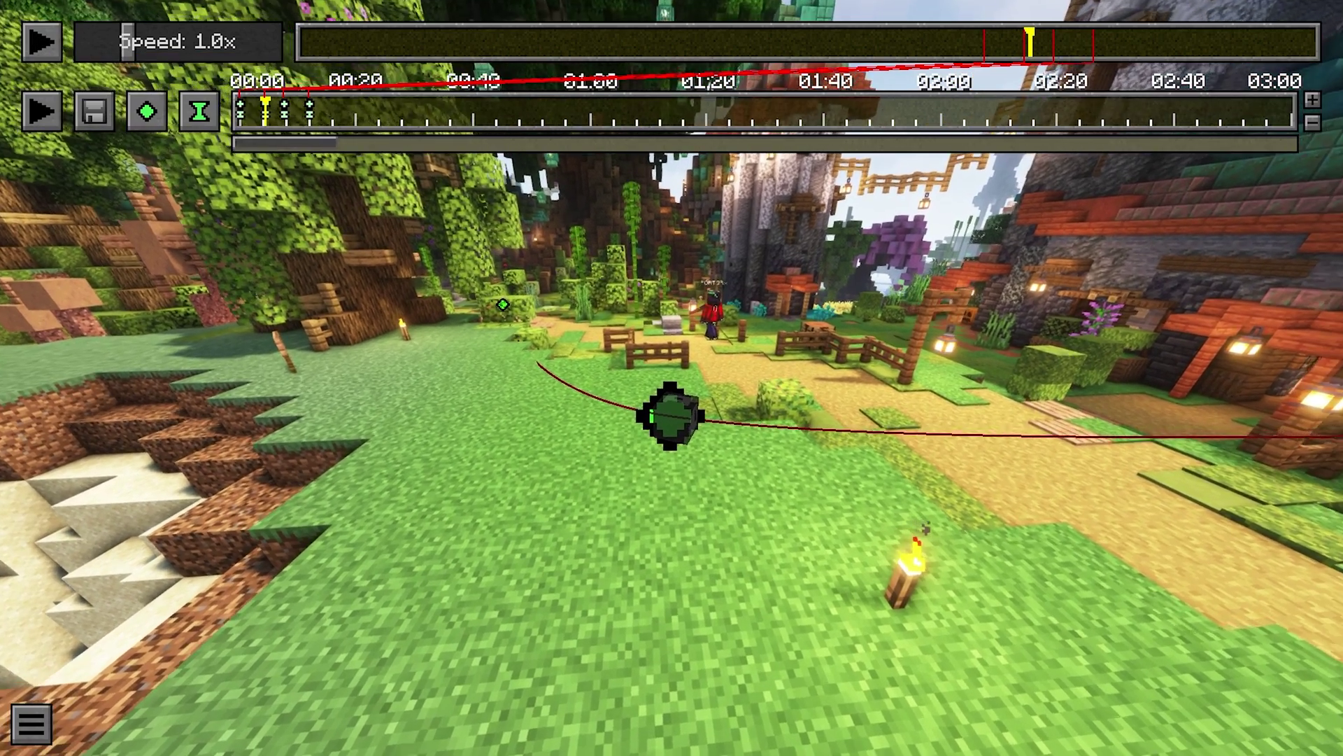
key(a)
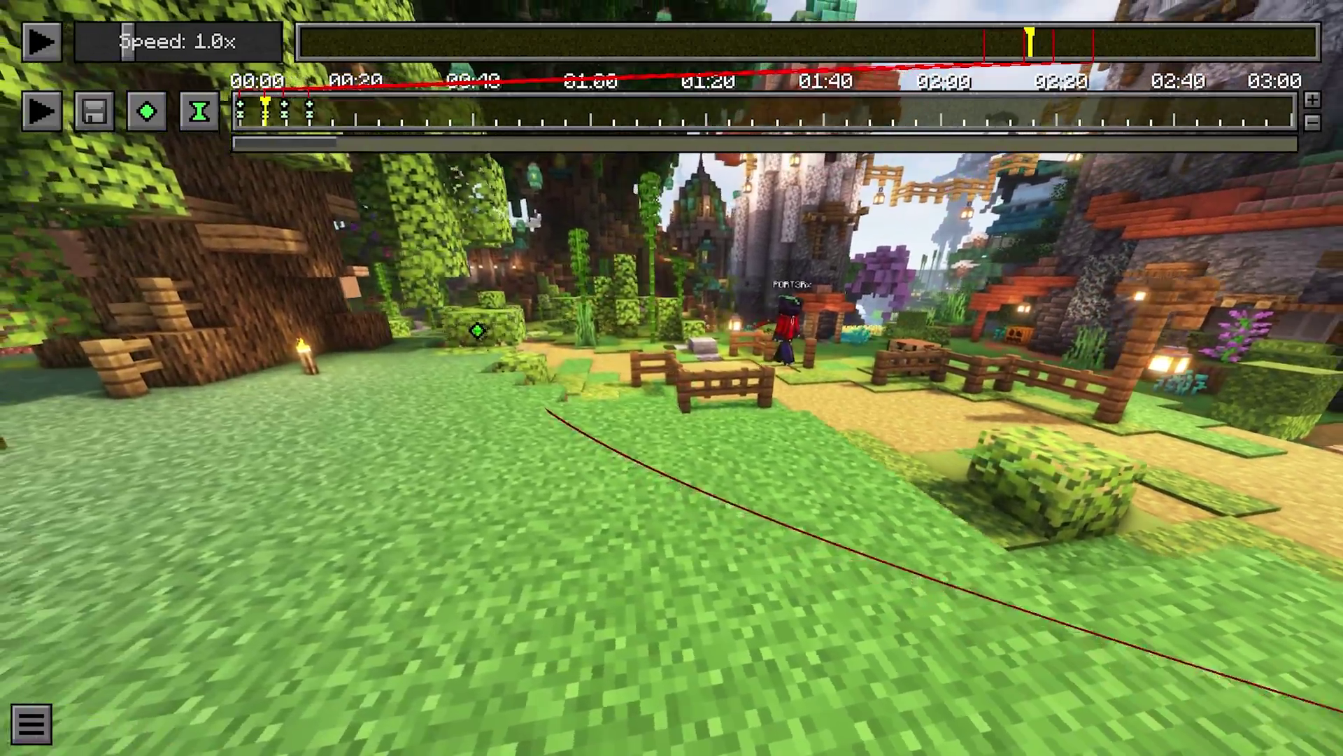
key(s)
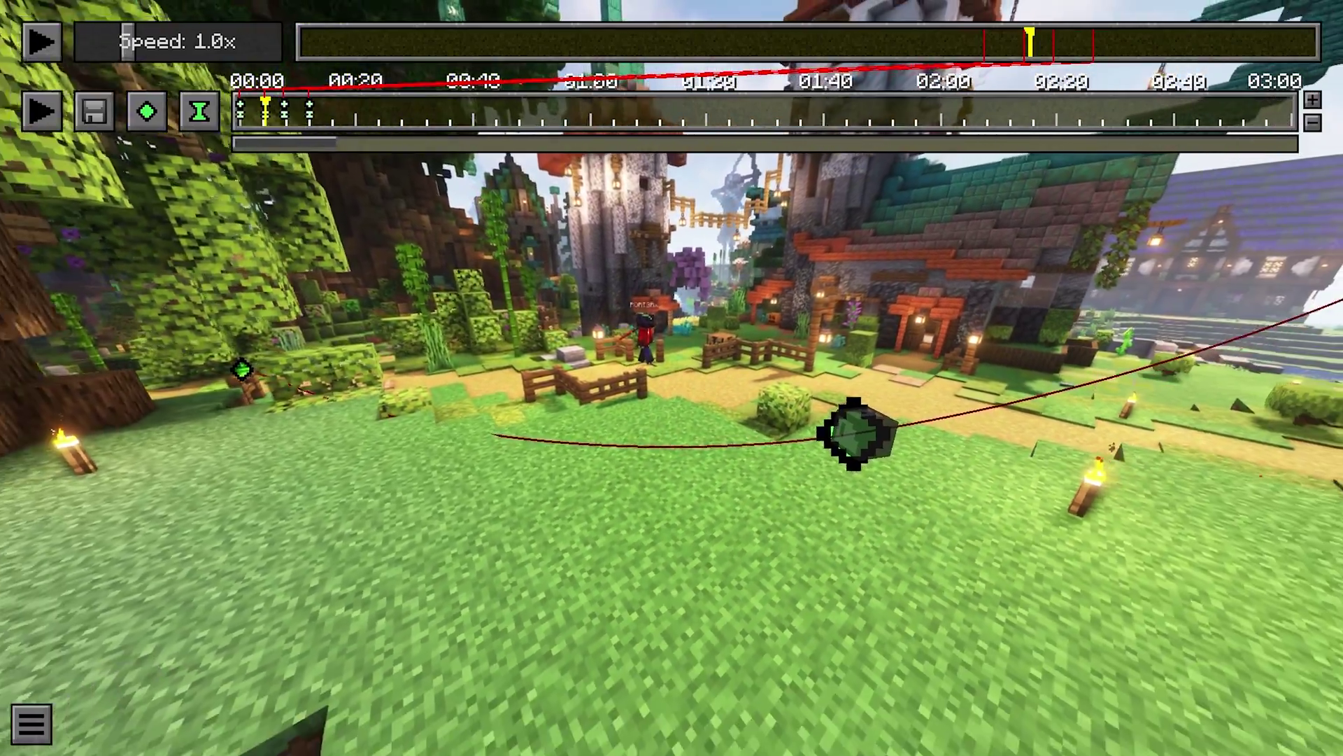
key(a)
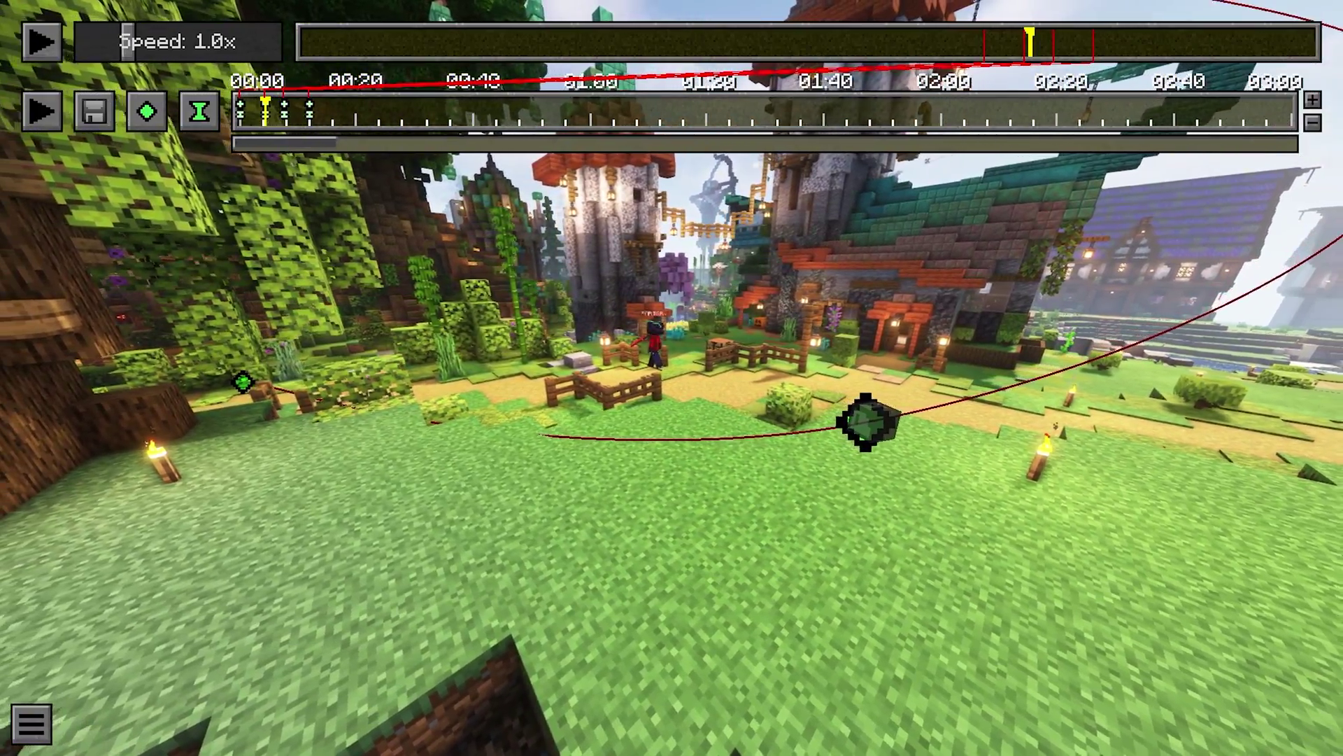
key(d)
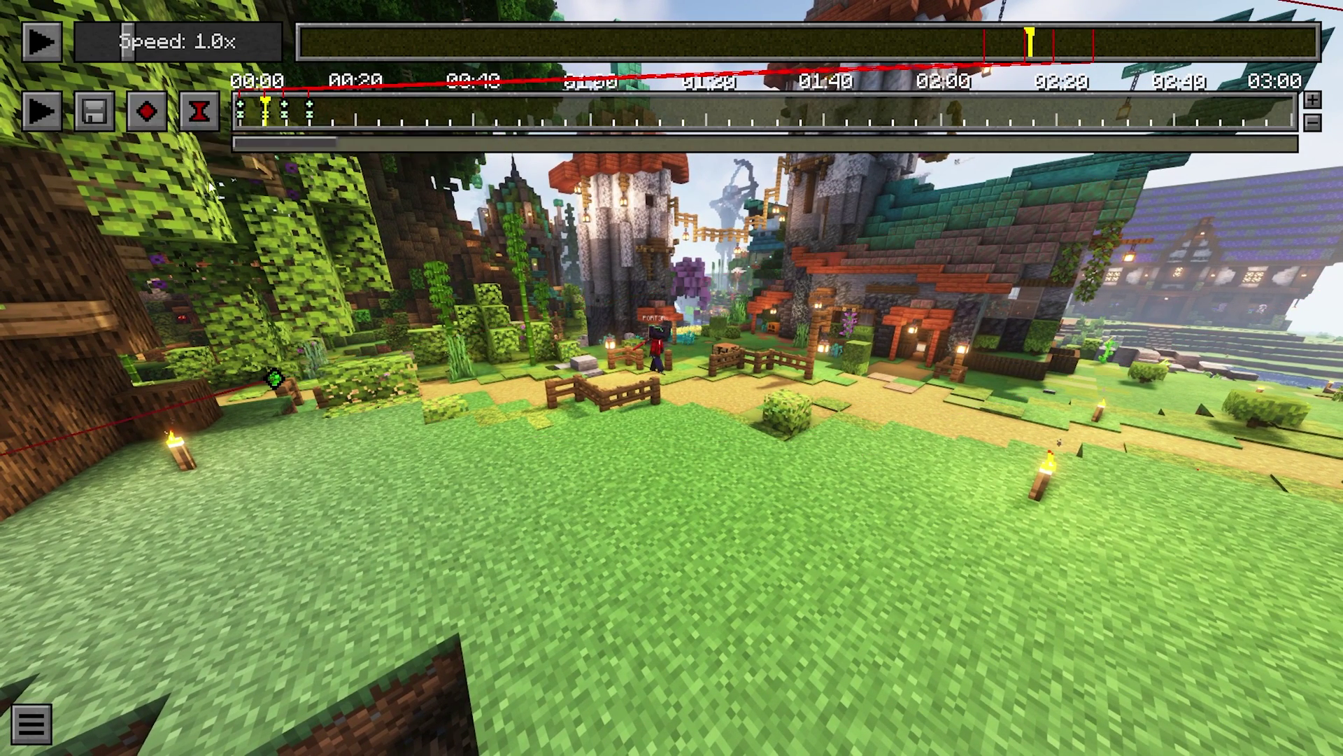
Step: Fly around the reshaped camera path and back to the first keyframe to examine how it curves between markers
key(a)
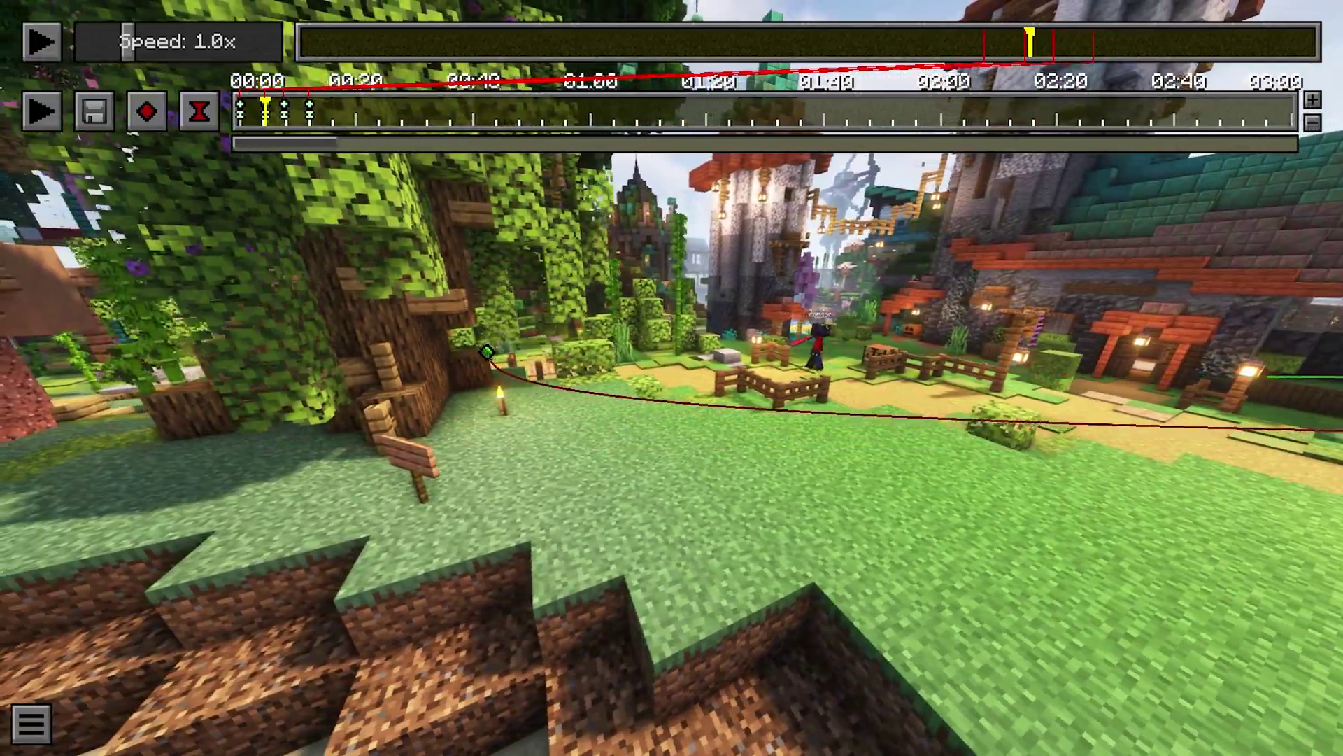
key(d)
key(w)
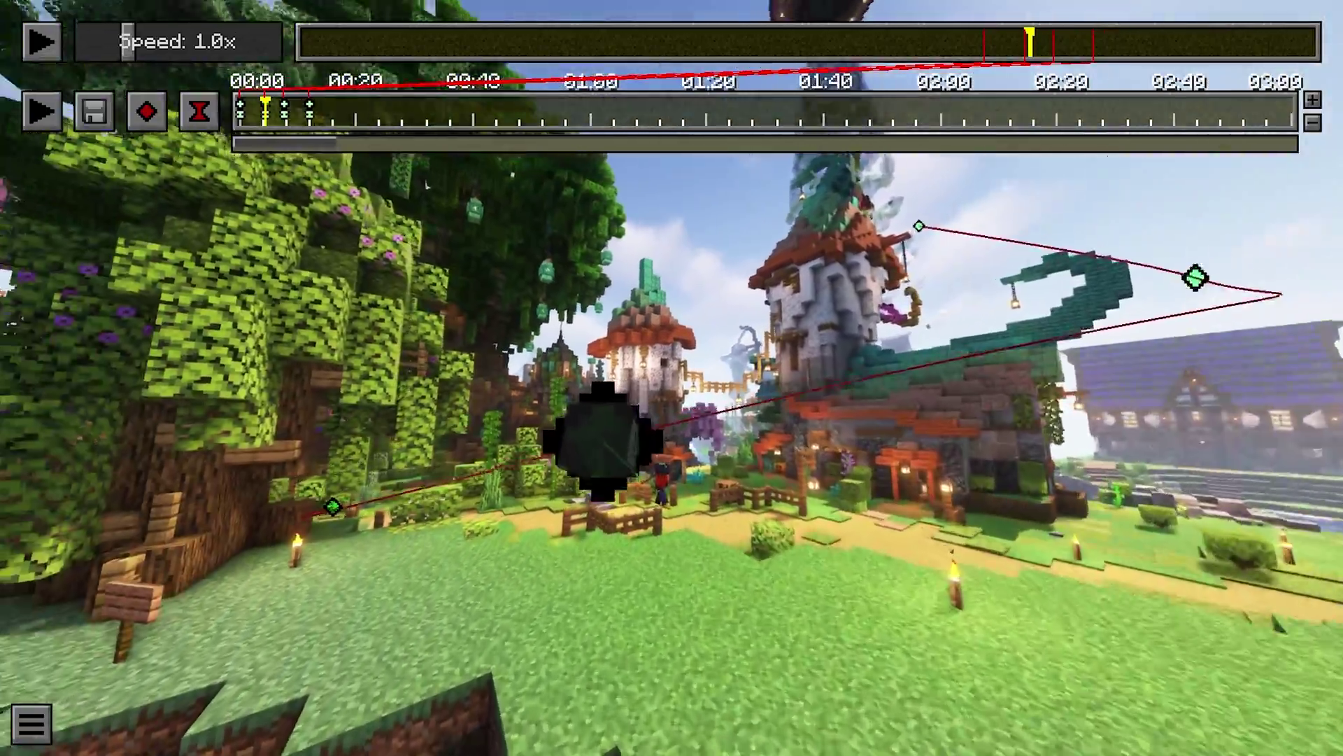
key(w)
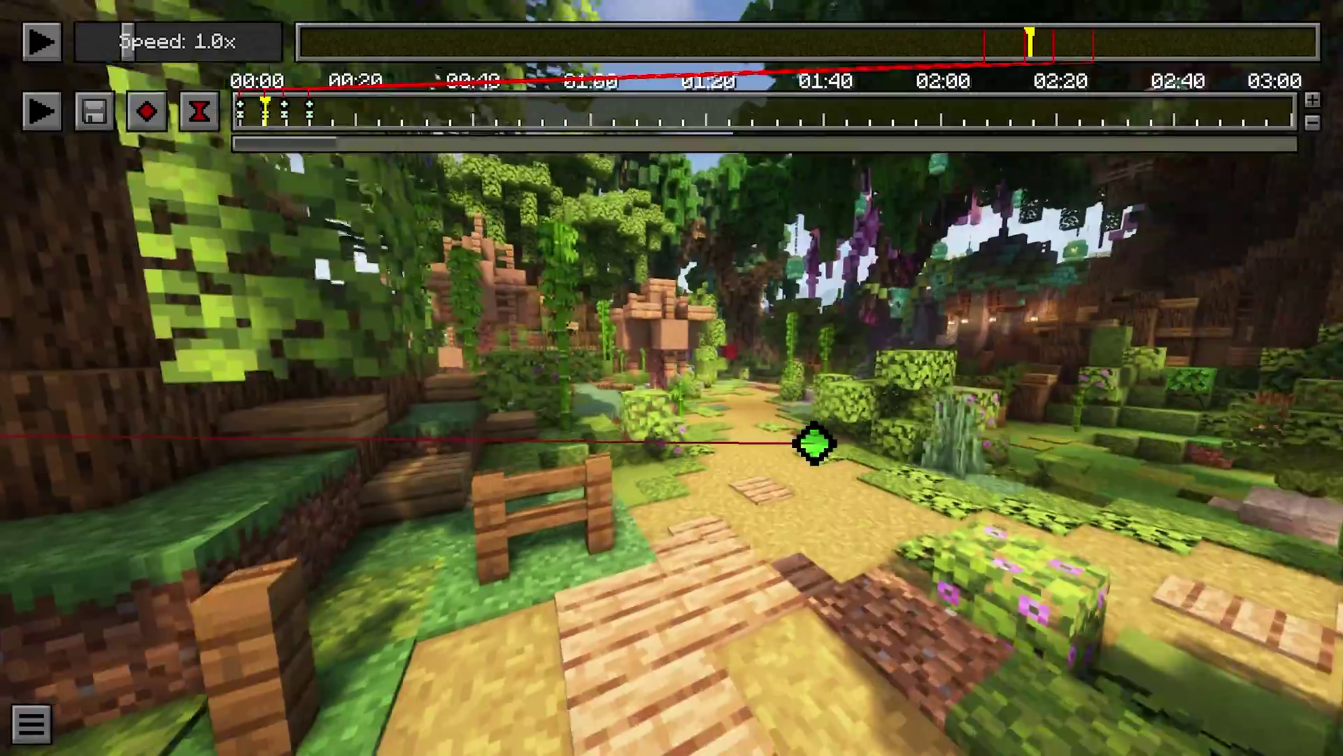
key(d)
key(w)
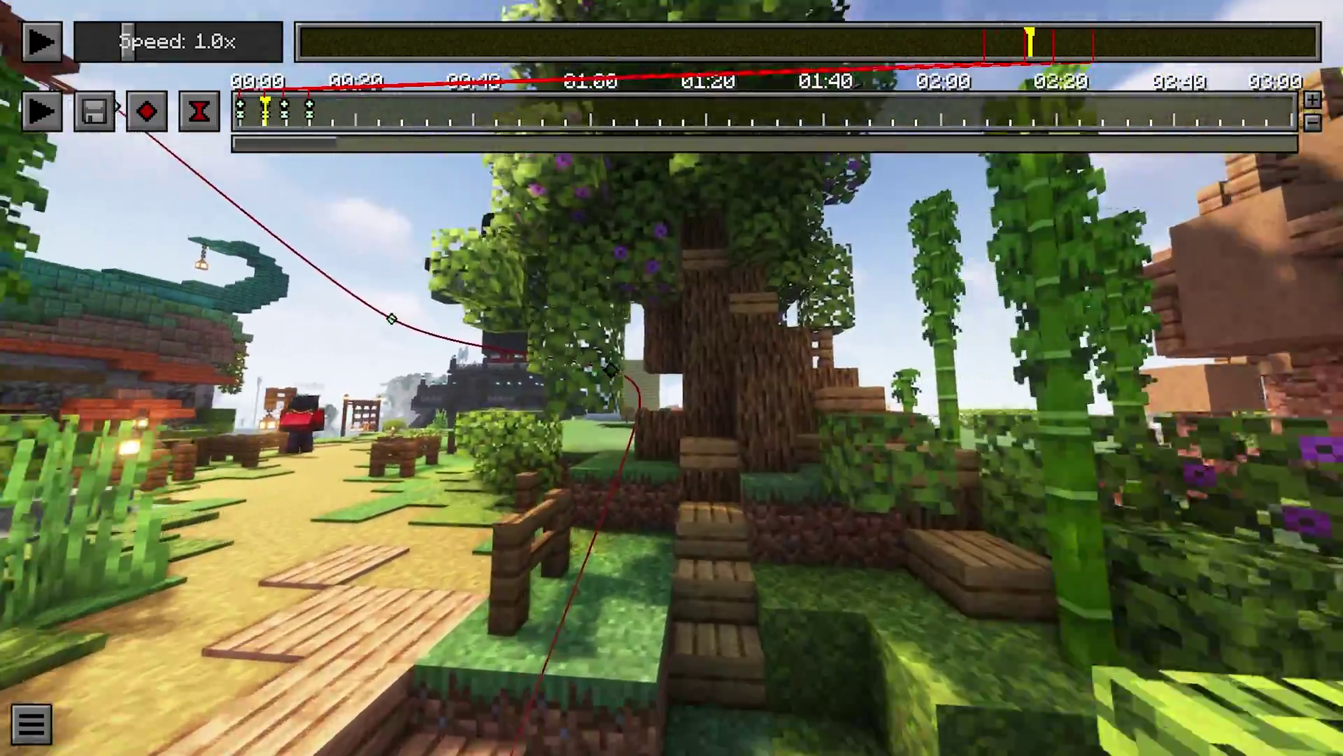
key(d)
key(s)
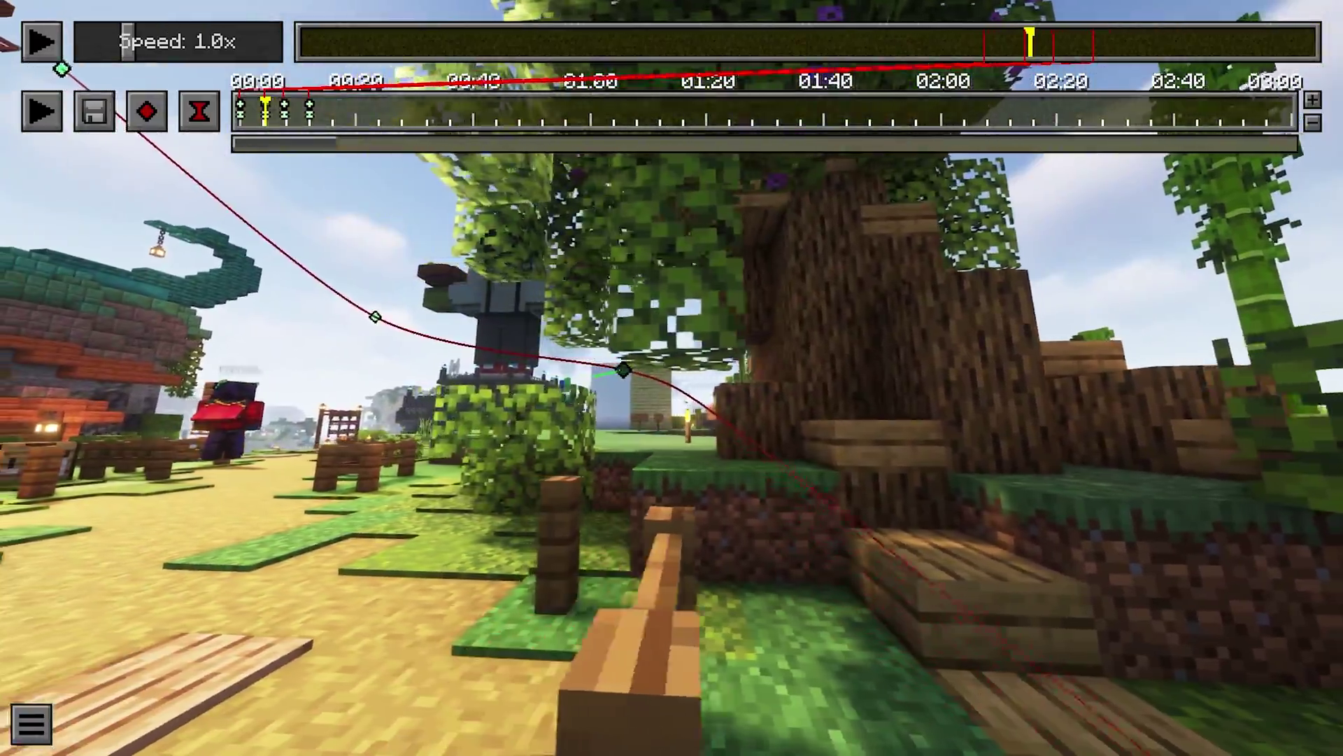
key(a)
key(w)
key(w)
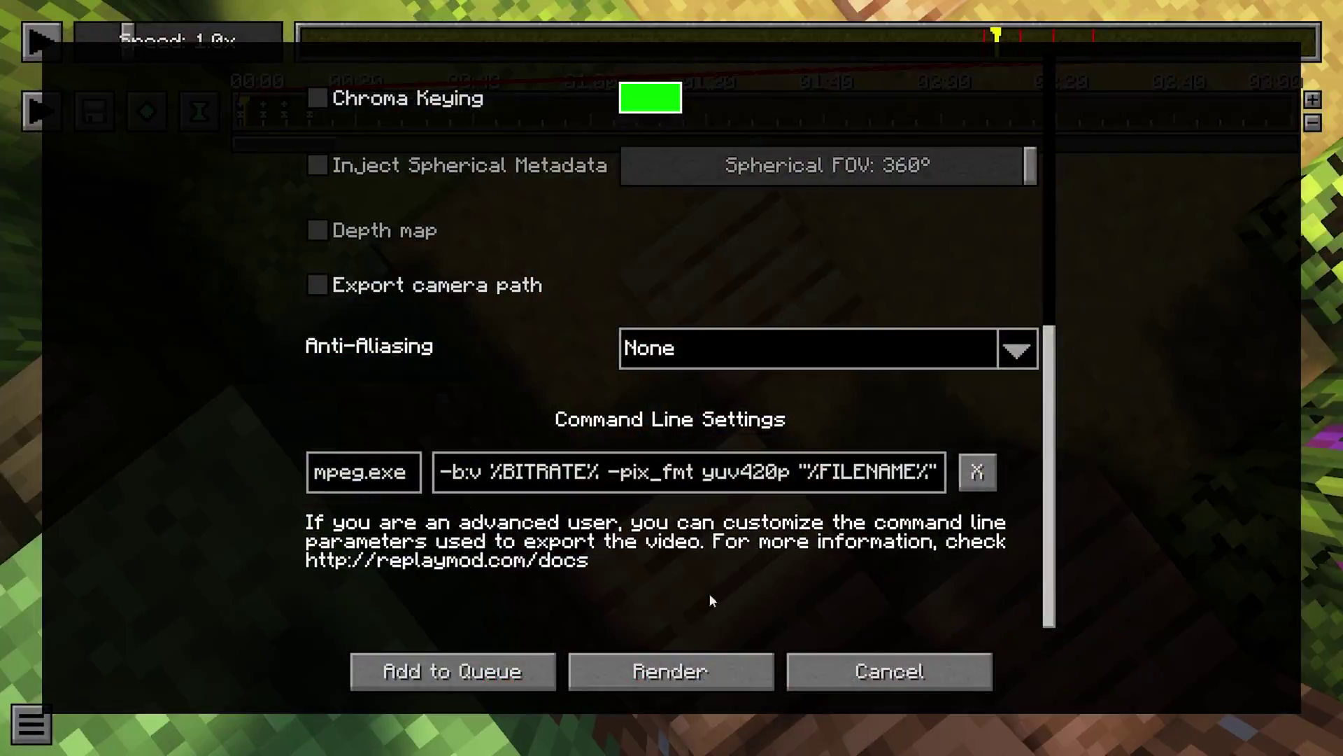
Step: Render the camera path to video and turn on the live preview of the rendering
click(683, 673)
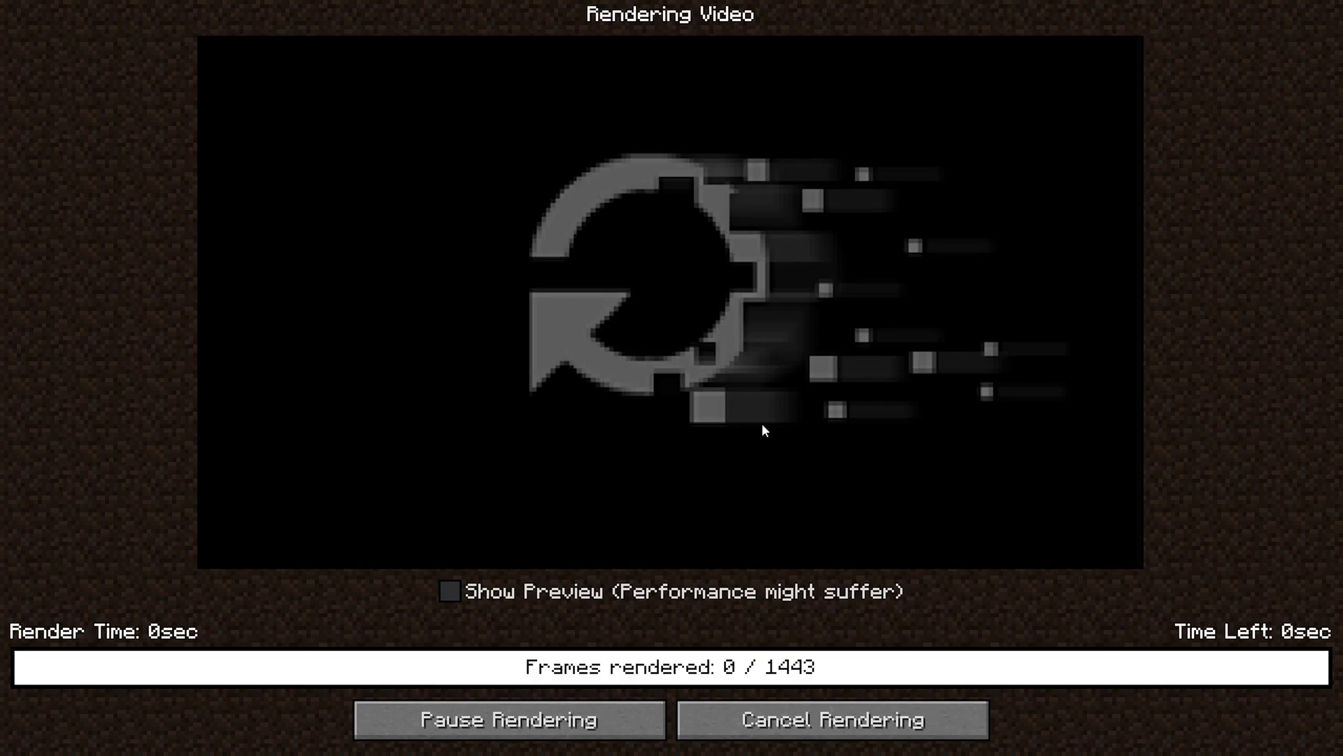
click(449, 596)
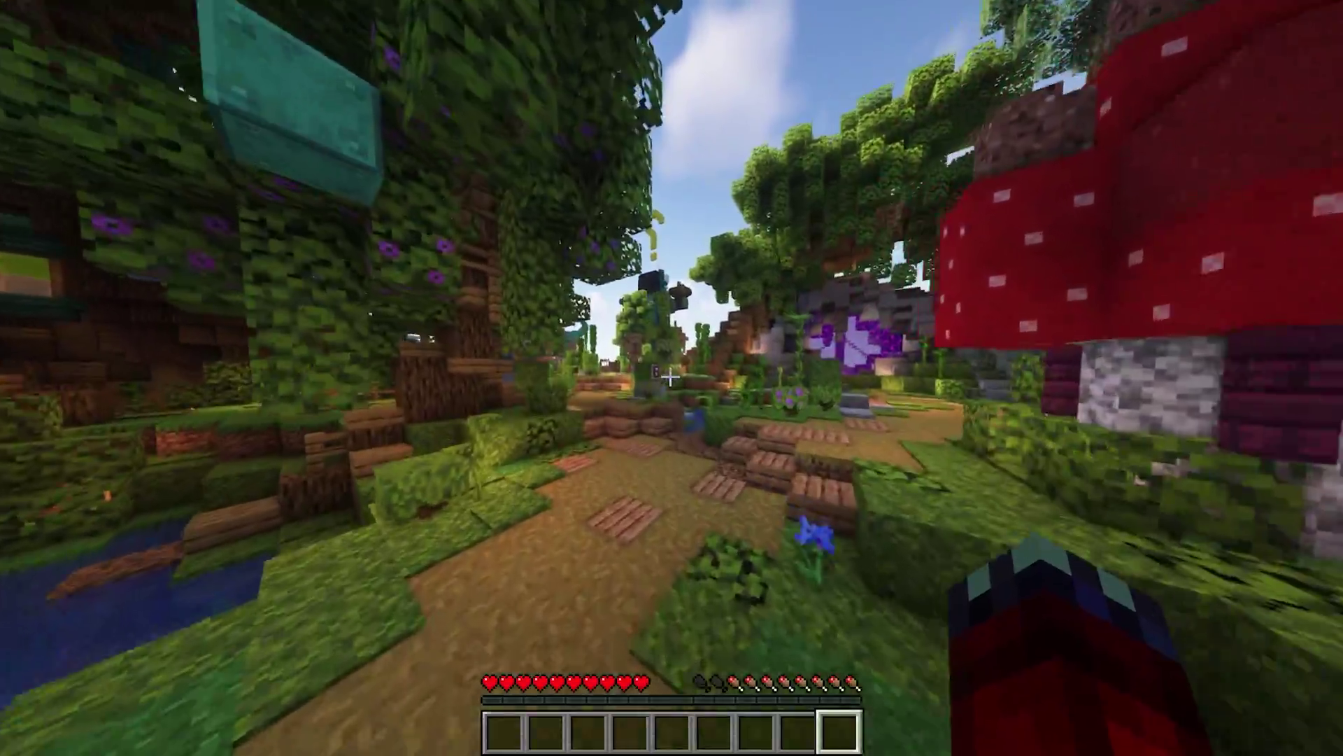
key(w)
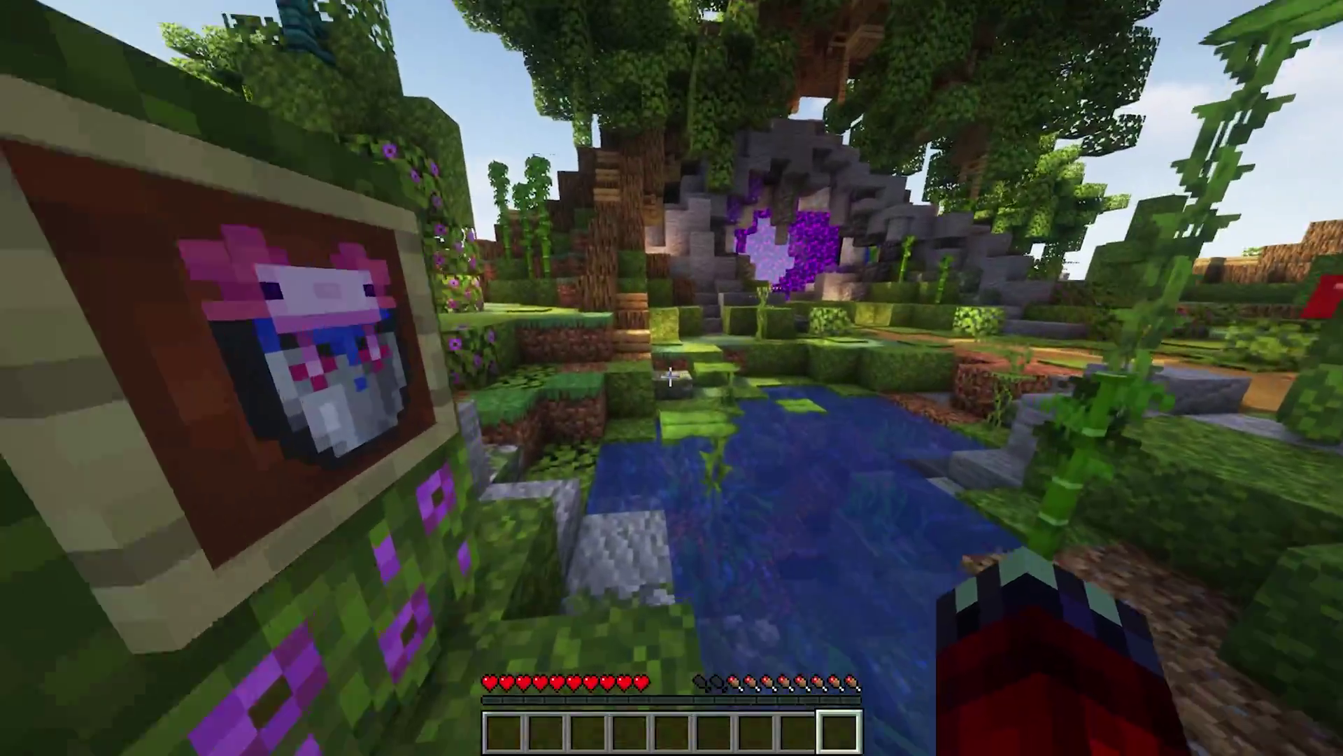
key(w)
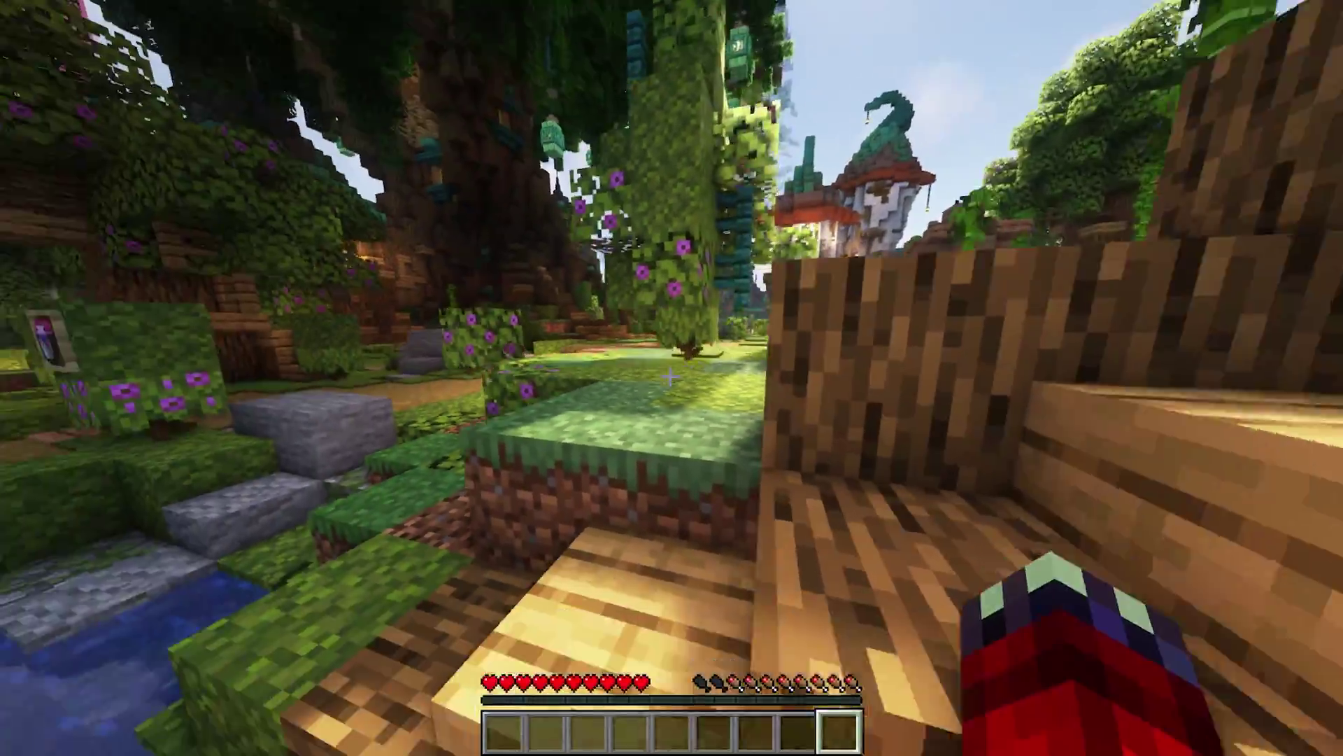
key(w)
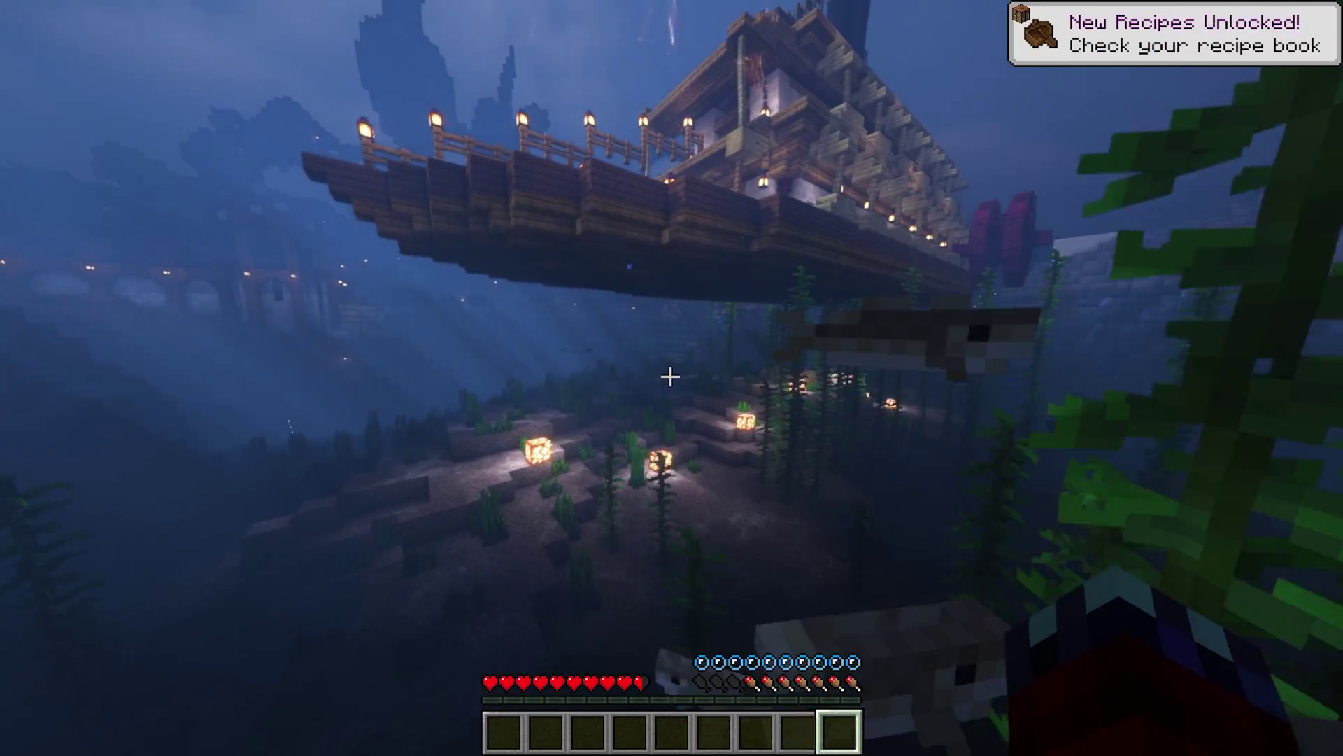
key(F5)
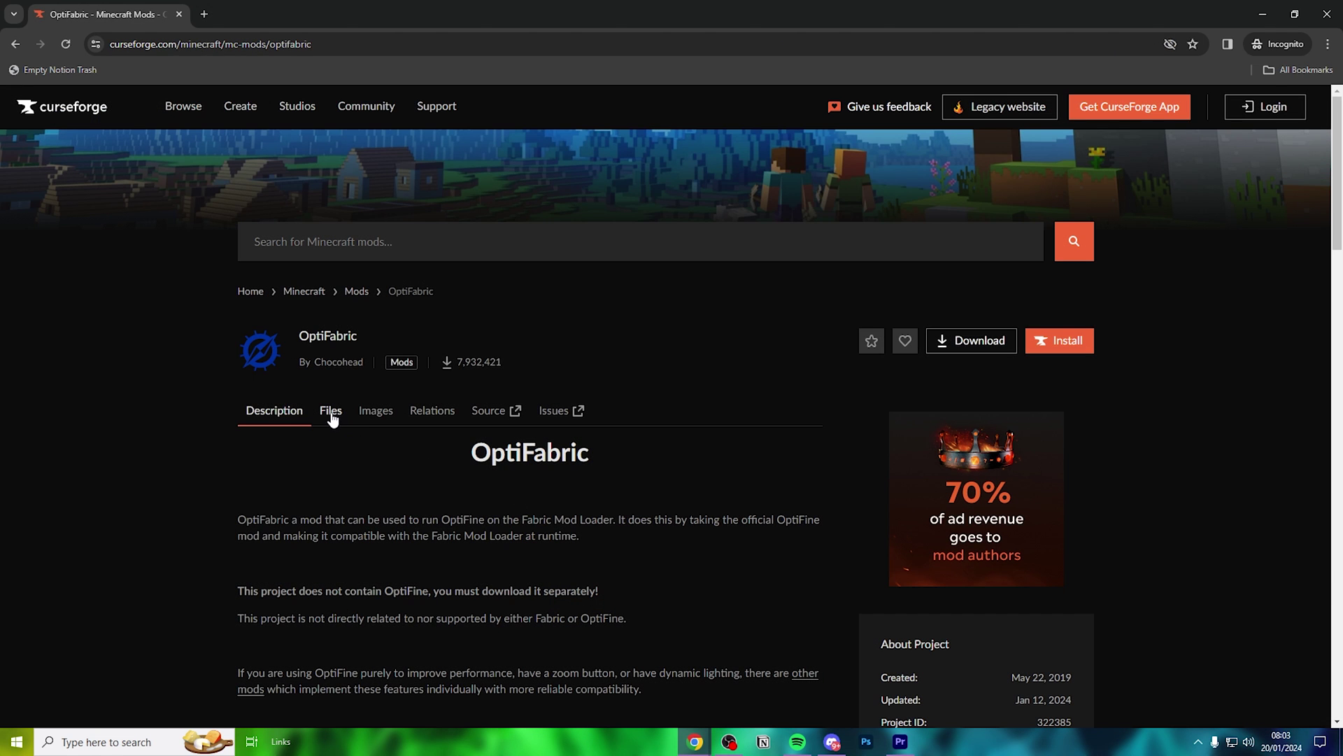
Step: Open the OptiFabric file list on CurseForge and pick up optifabric-1.14.3.jar on the desktop beside the mods folder
click(331, 411)
scroll(328, 413, down, 3)
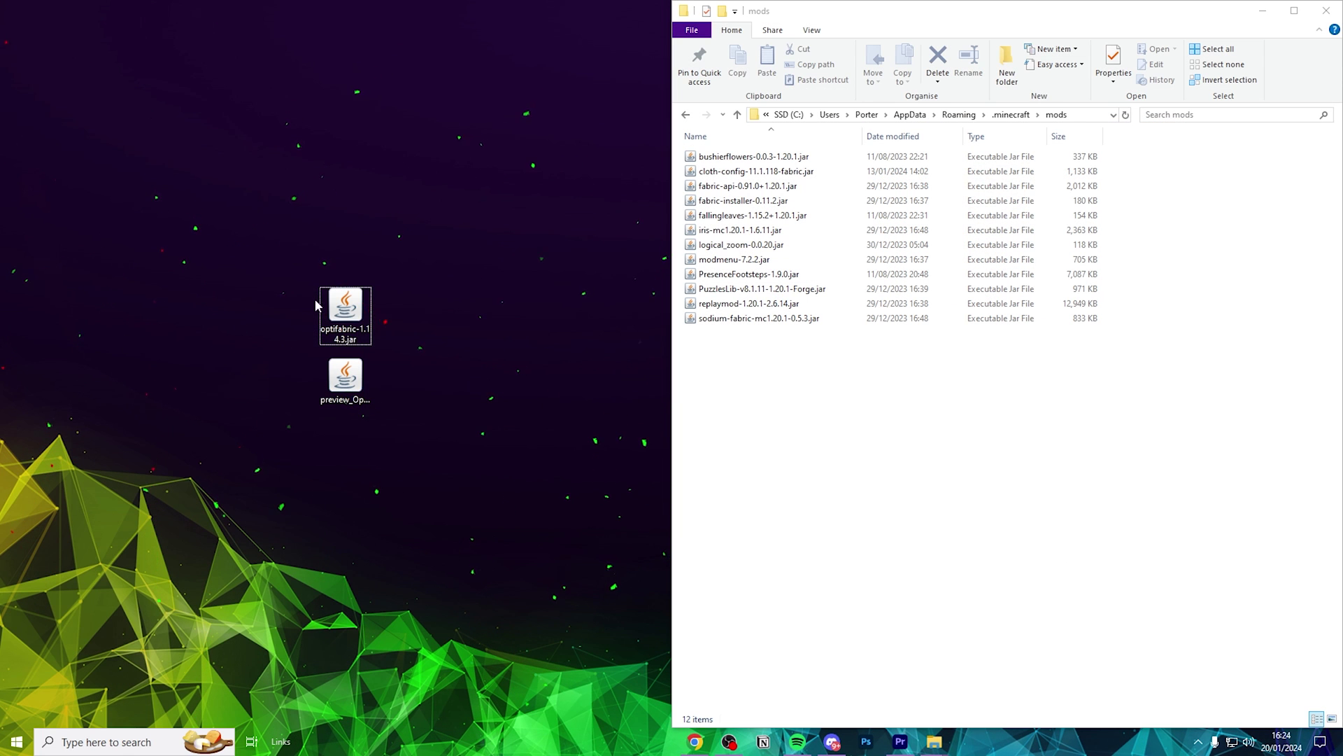
drag(337, 306, 338, 308)
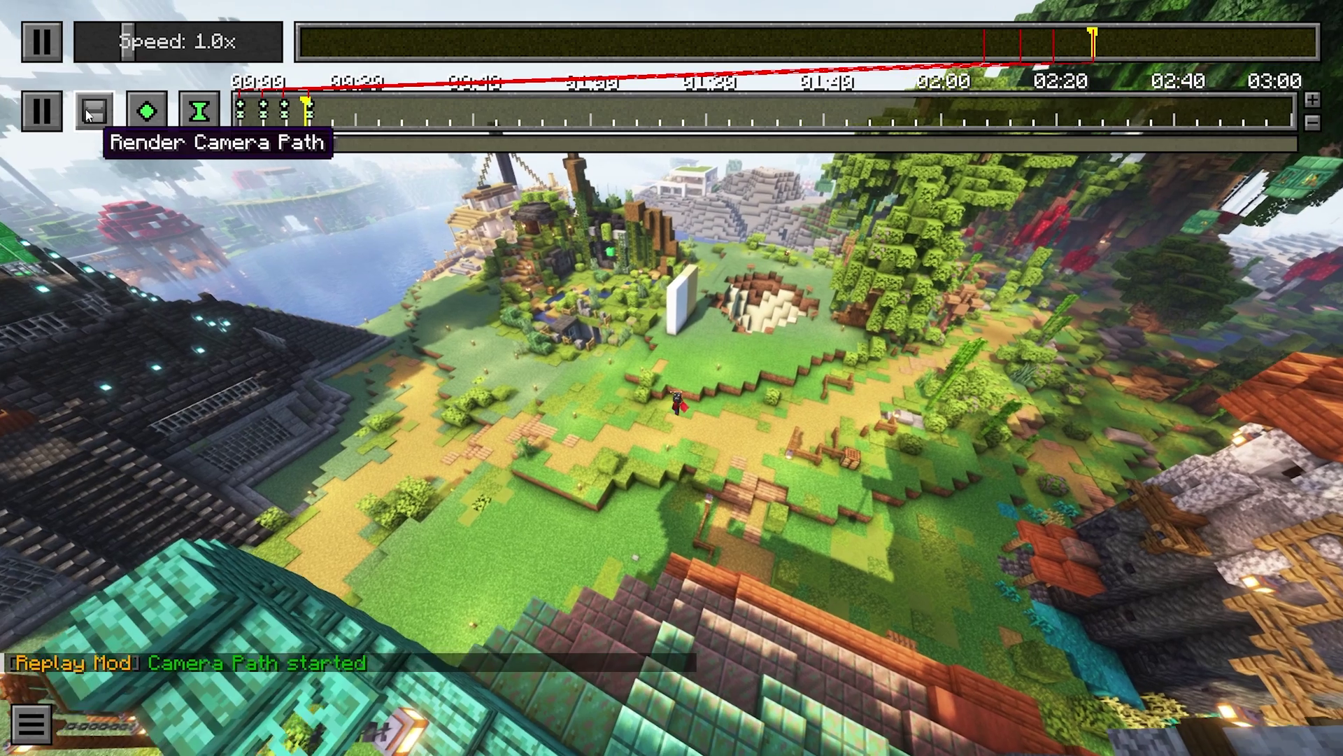
Step: Open the render settings for the camera path and set the video framerate to 60
click(89, 114)
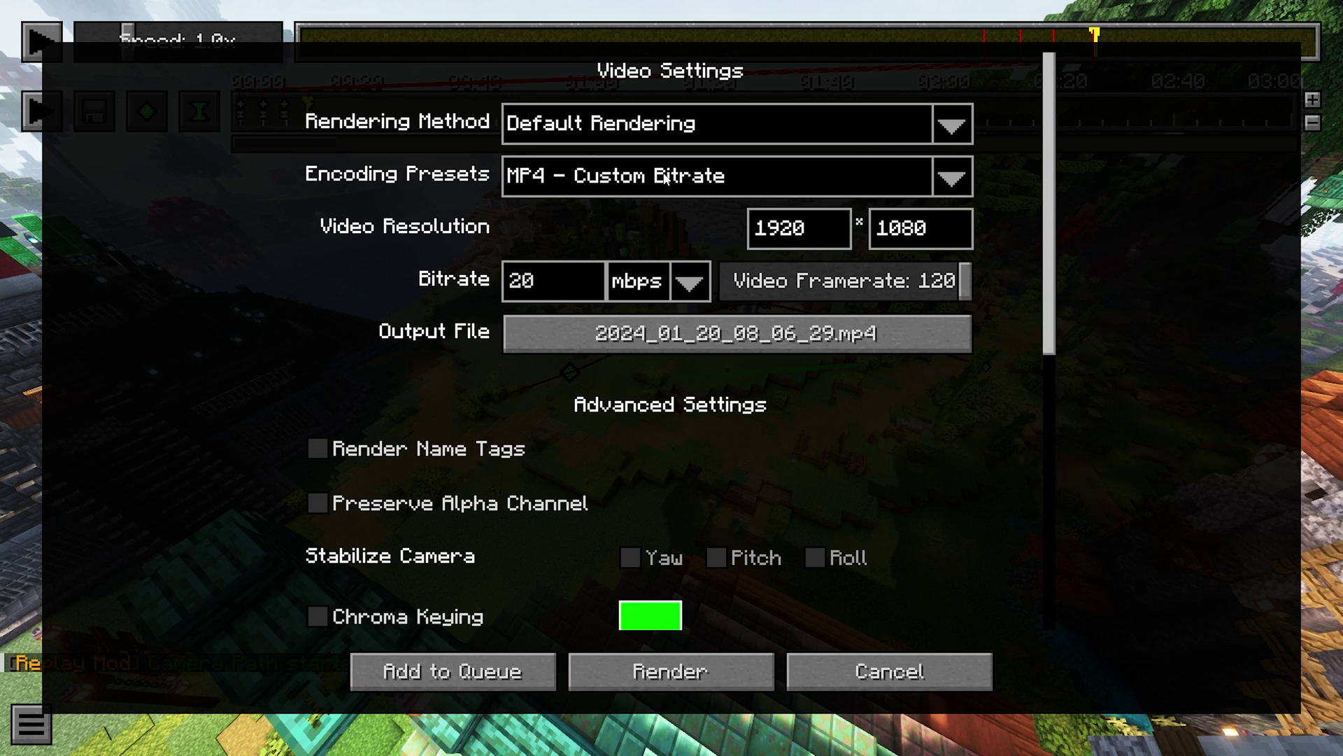
click(566, 273)
drag(823, 287, 839, 284)
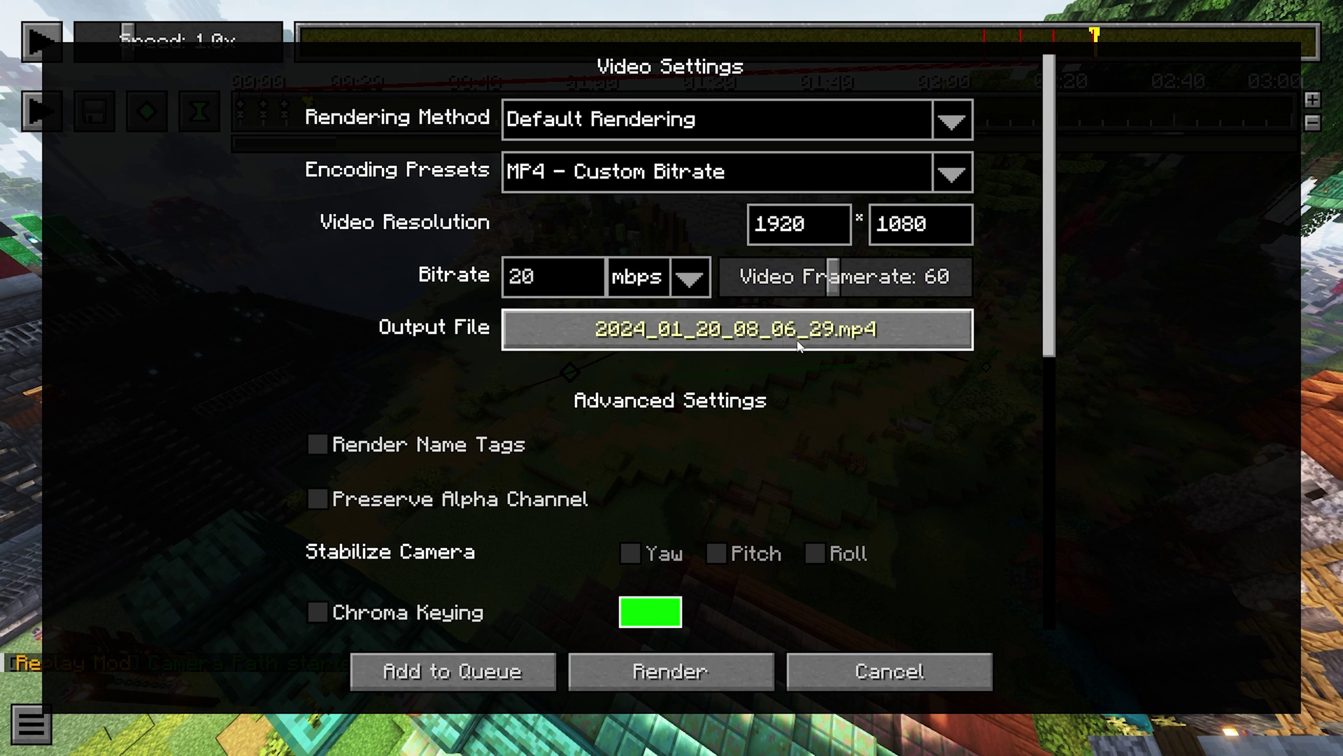
Step: Look through the advanced and command line render settings, including name tags, camera stabilization, depth map and anti-aliasing
scroll(800, 346, down, 10)
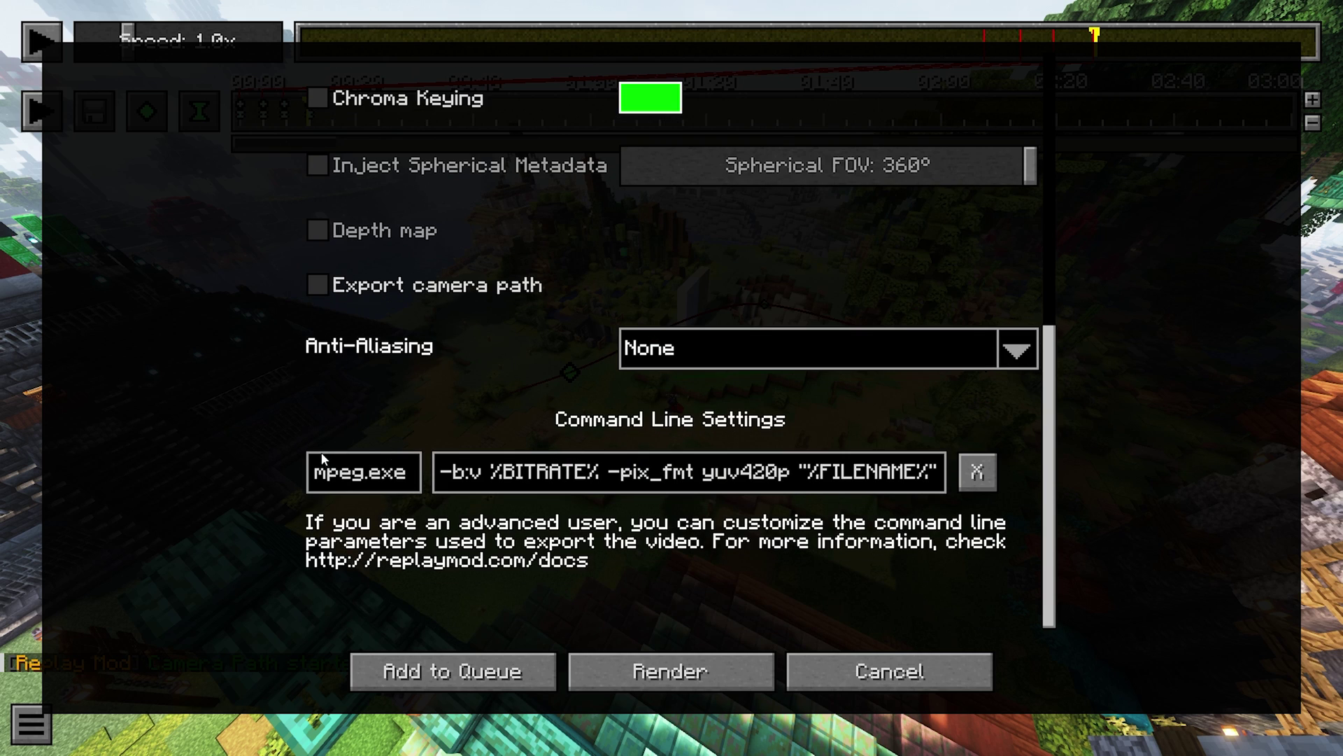
scroll(329, 459, up, 9)
scroll(359, 461, down, 6)
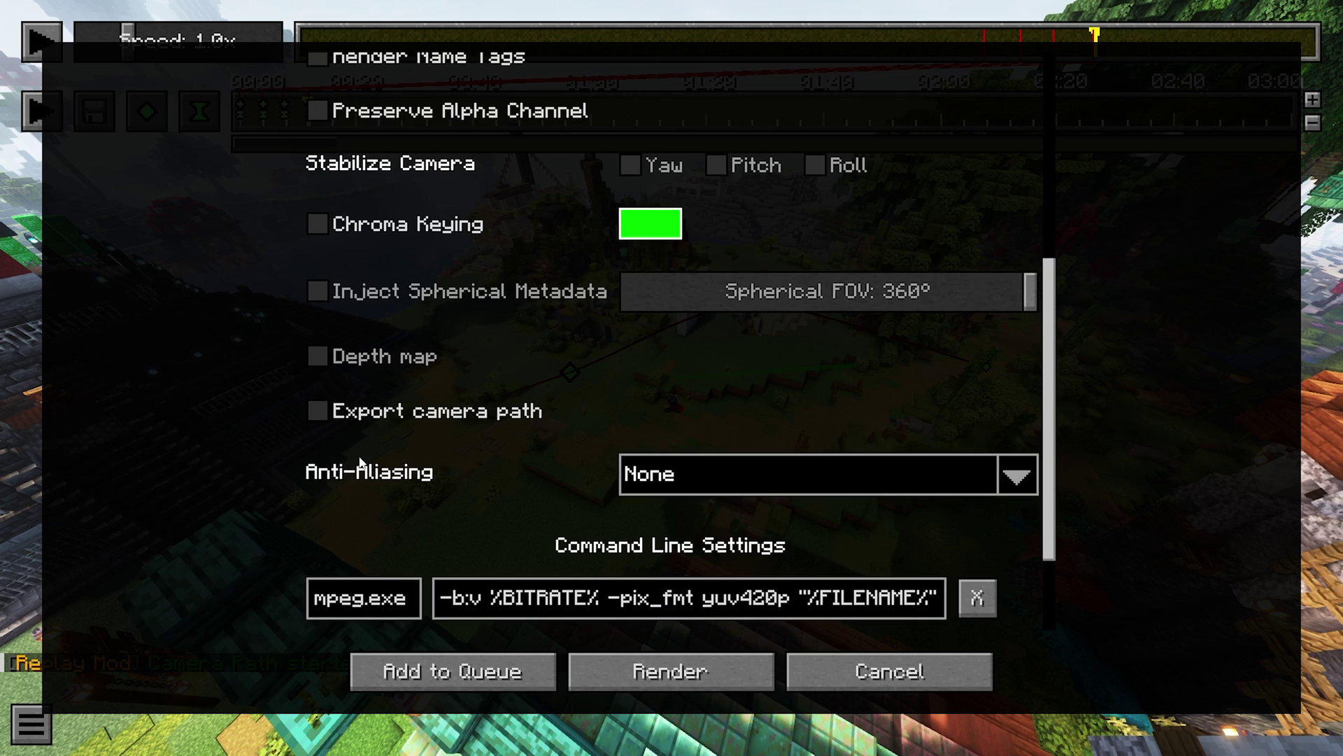
scroll(359, 456, up, 5)
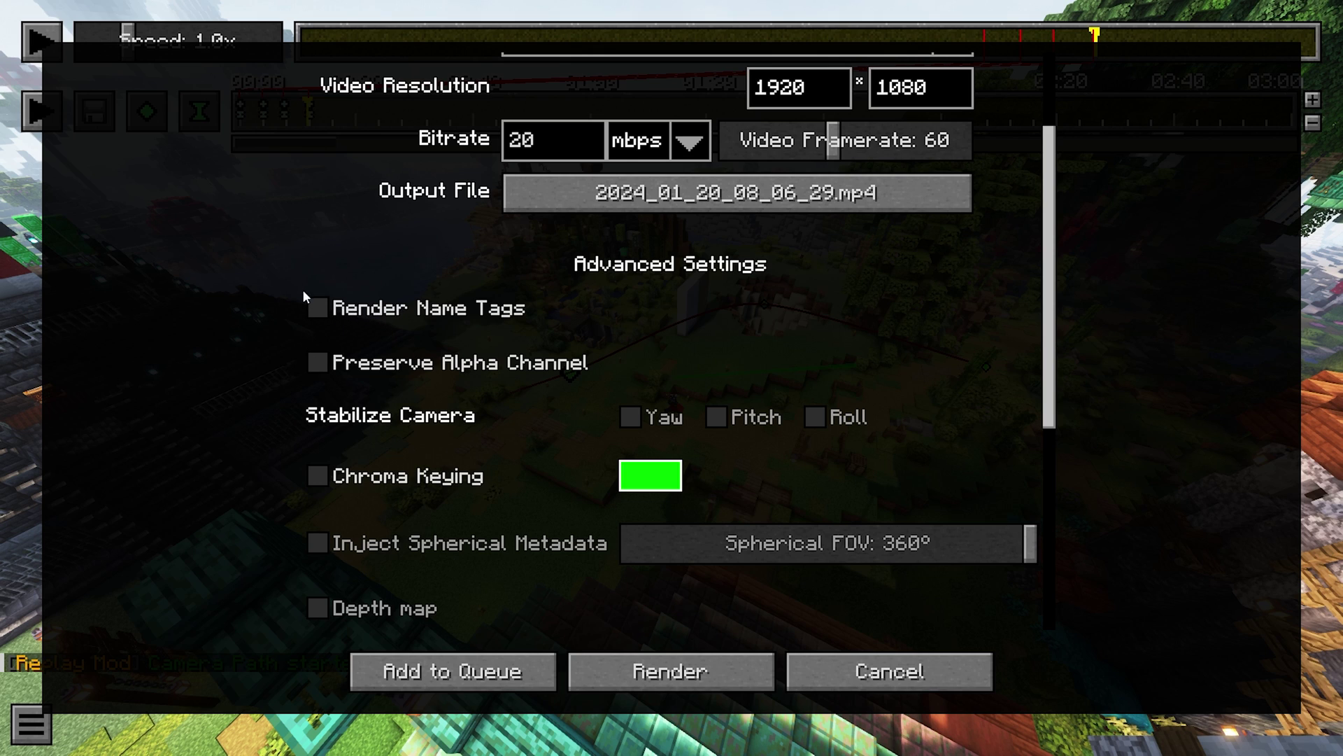
scroll(336, 406, down, 4)
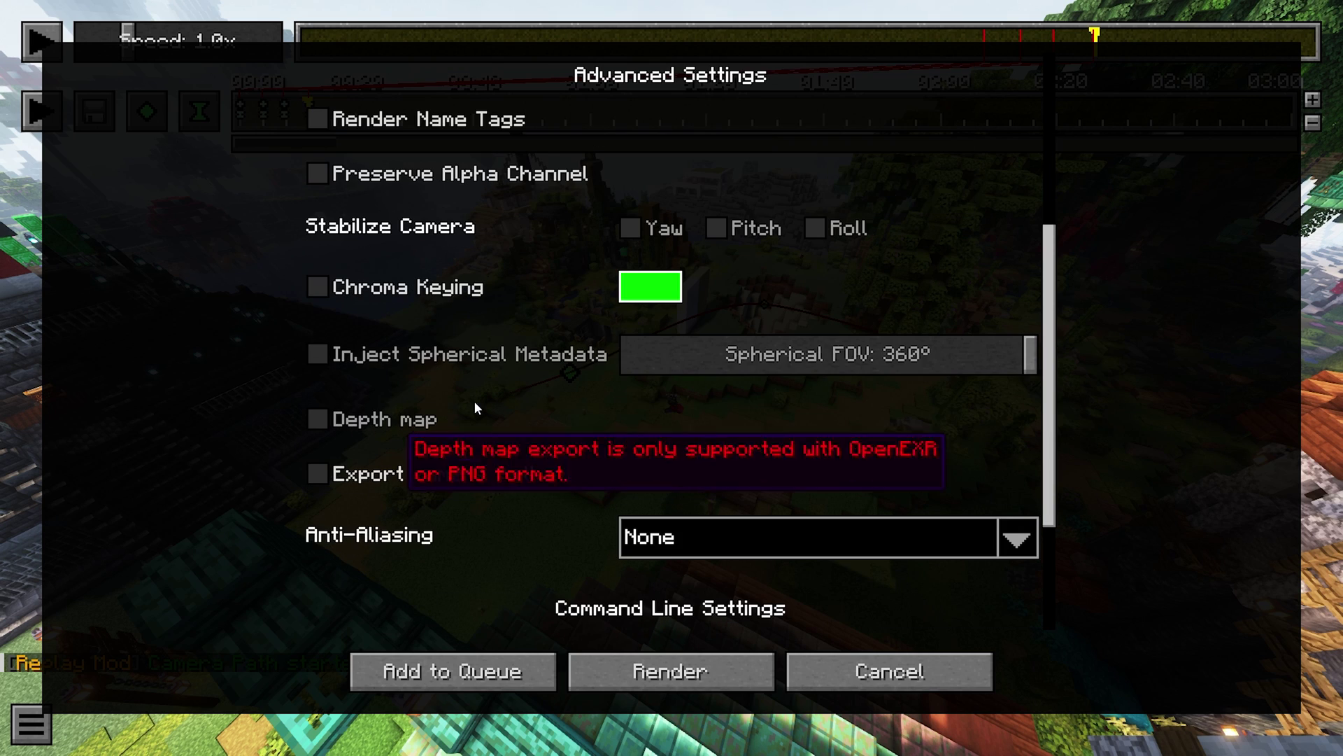
scroll(483, 321, down, 1)
scroll(483, 322, down, 2)
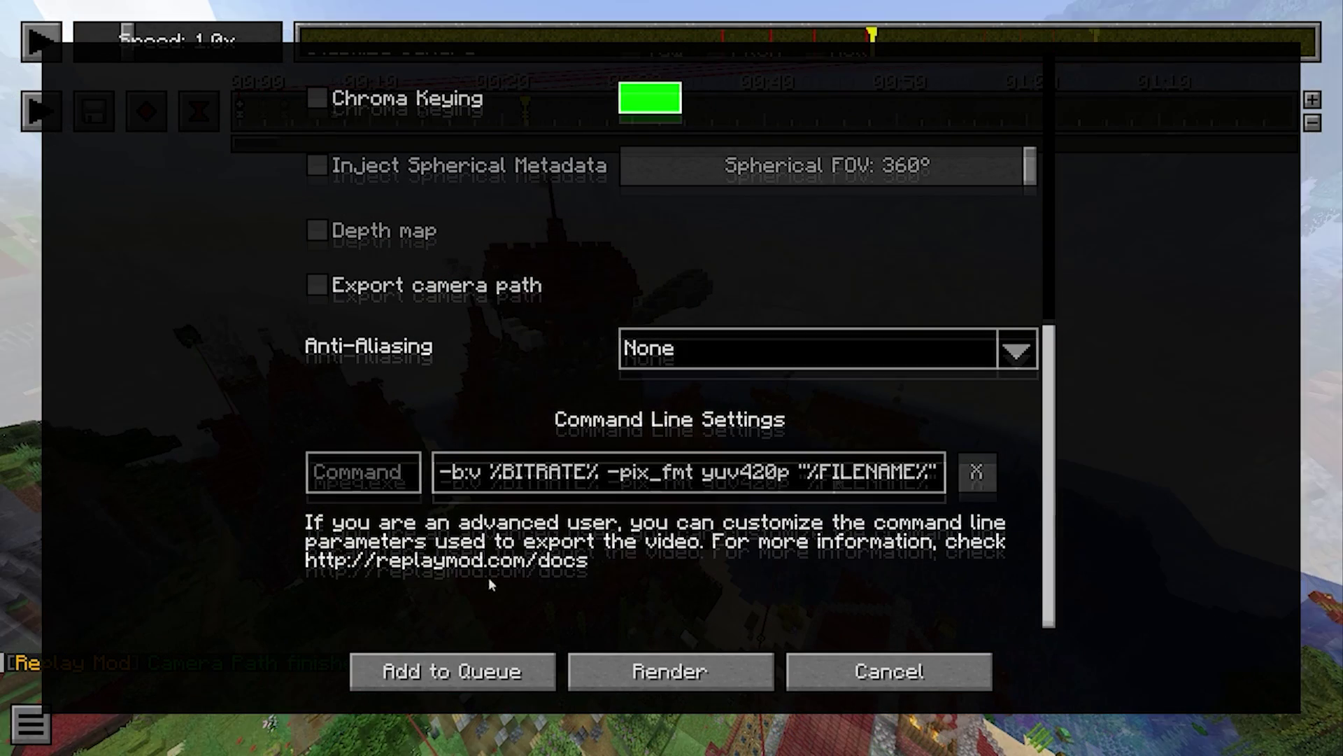
Step: Review the video settings and start rendering the camera path to Replay Video 1.mp4
scroll(476, 420, up, 8)
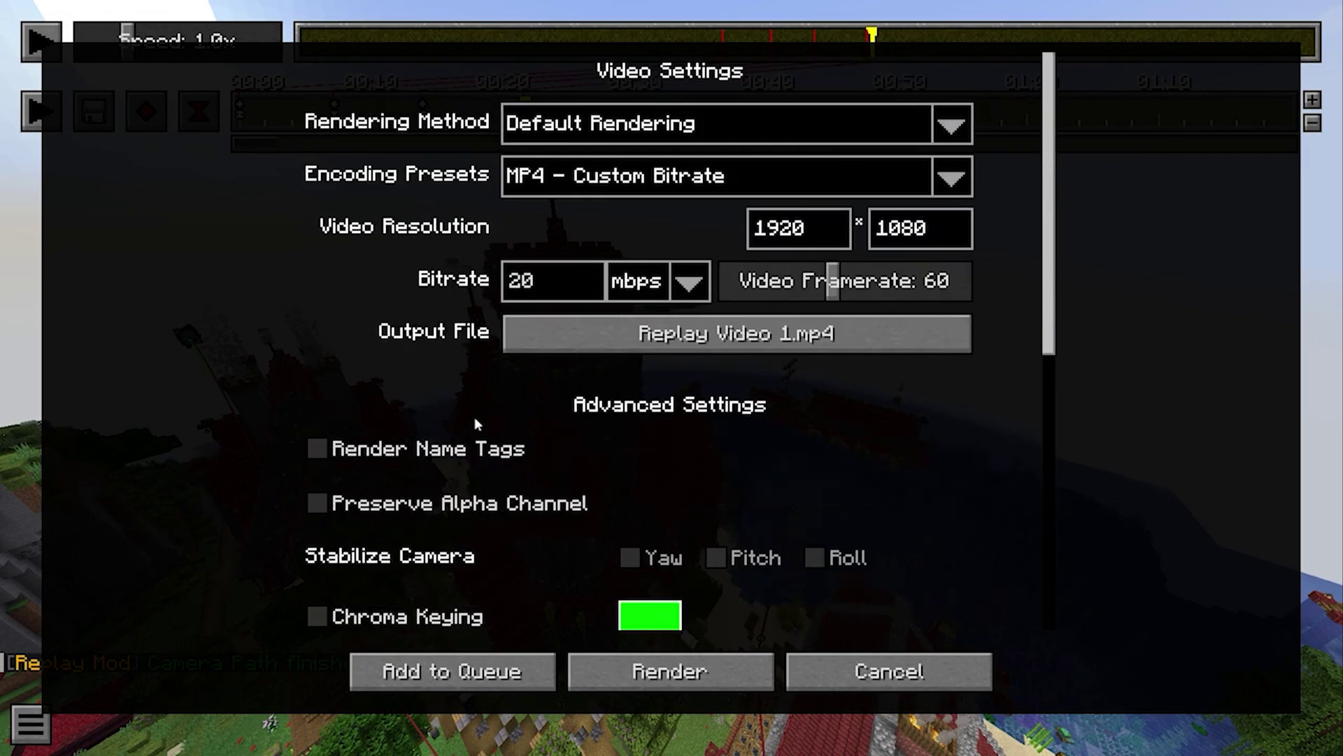
scroll(474, 417, down, 8)
click(671, 672)
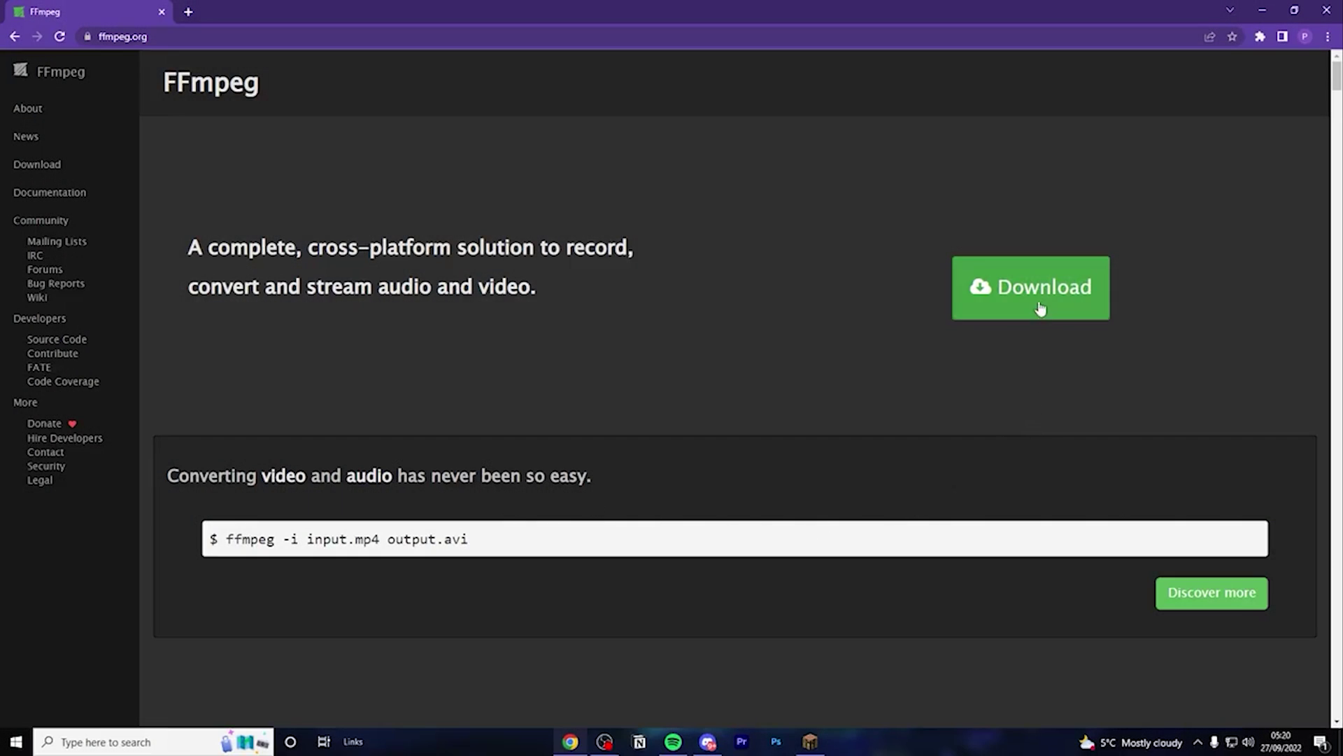
Step: Download the source code archive ffmpeg-snapshot.tar.bz2 from the FFmpeg site and show it in its folder
click(1034, 295)
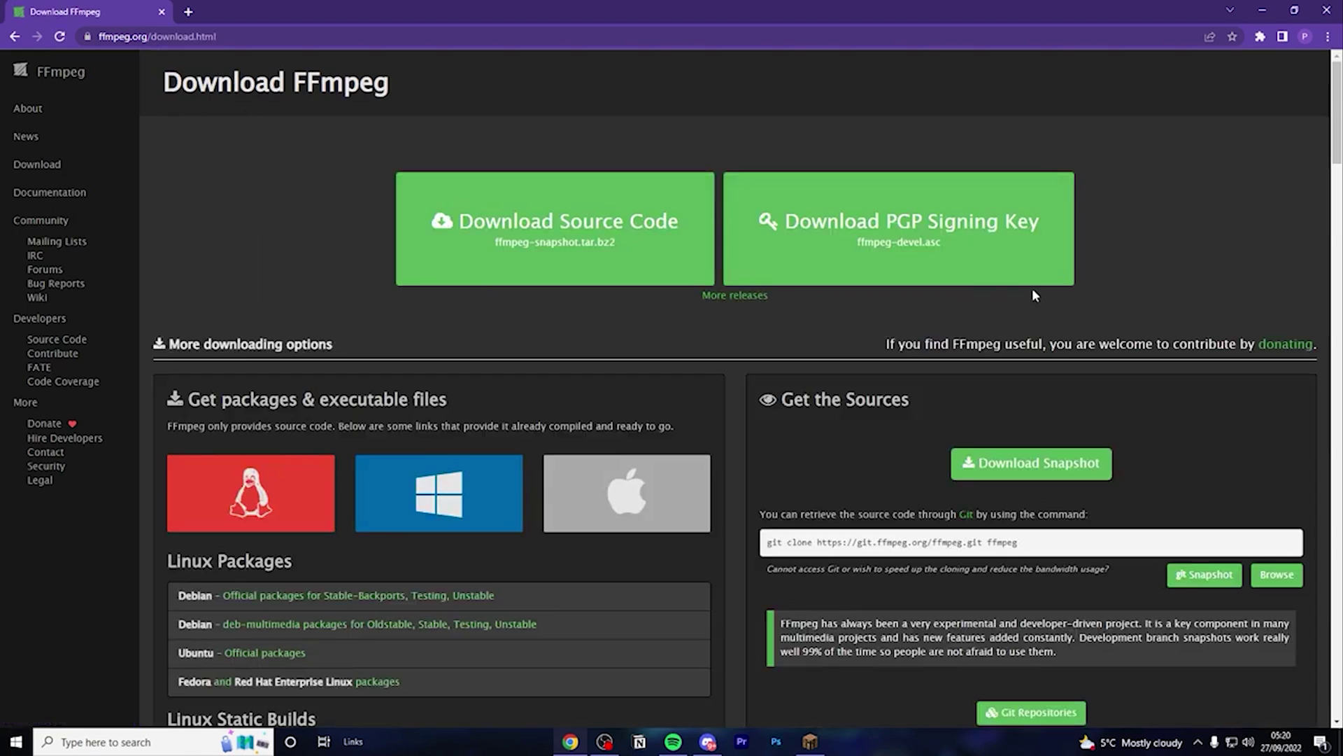
click(570, 233)
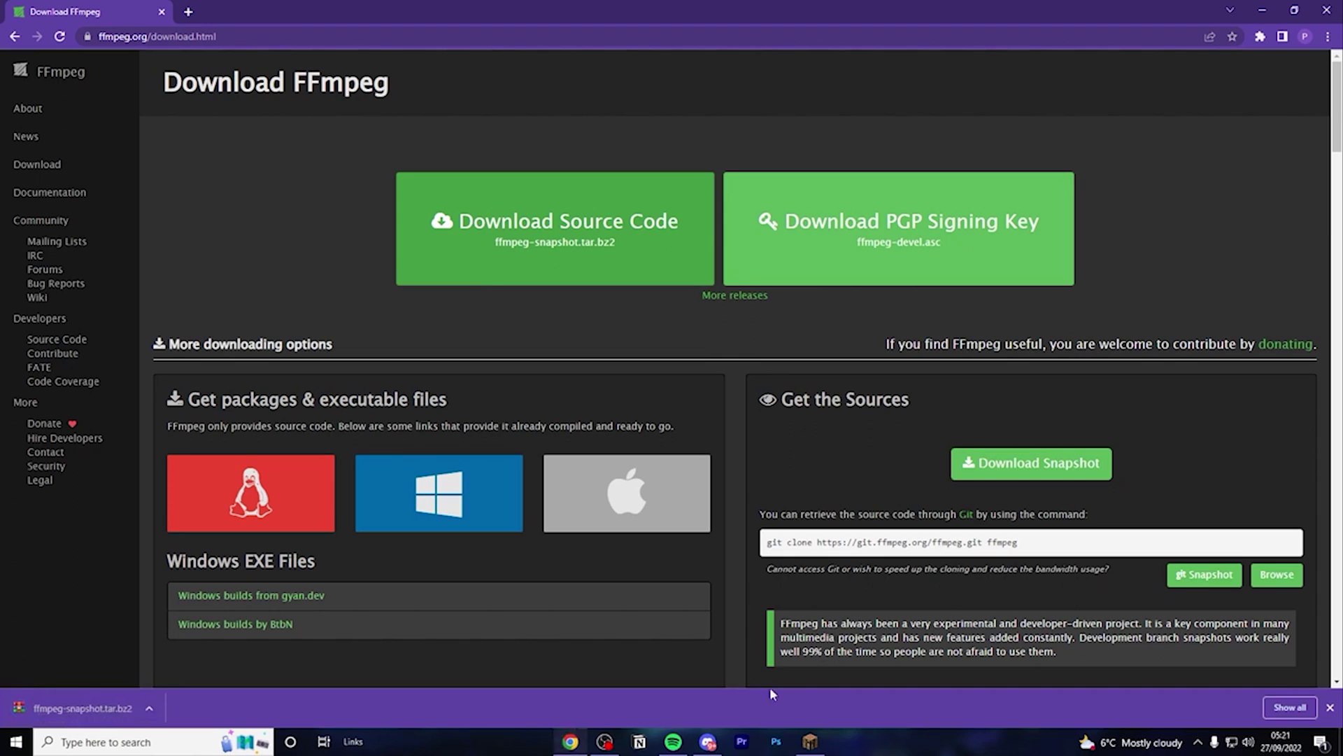
right_click(83, 711)
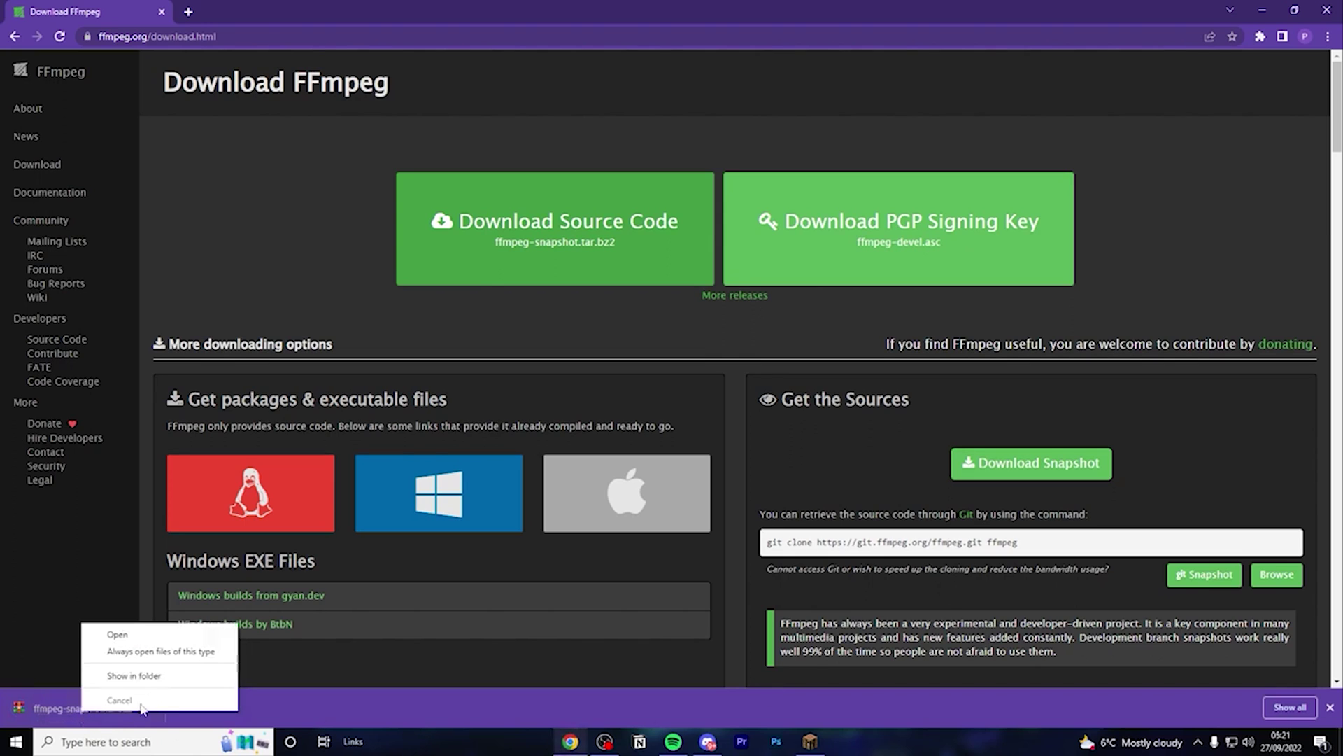
click(162, 675)
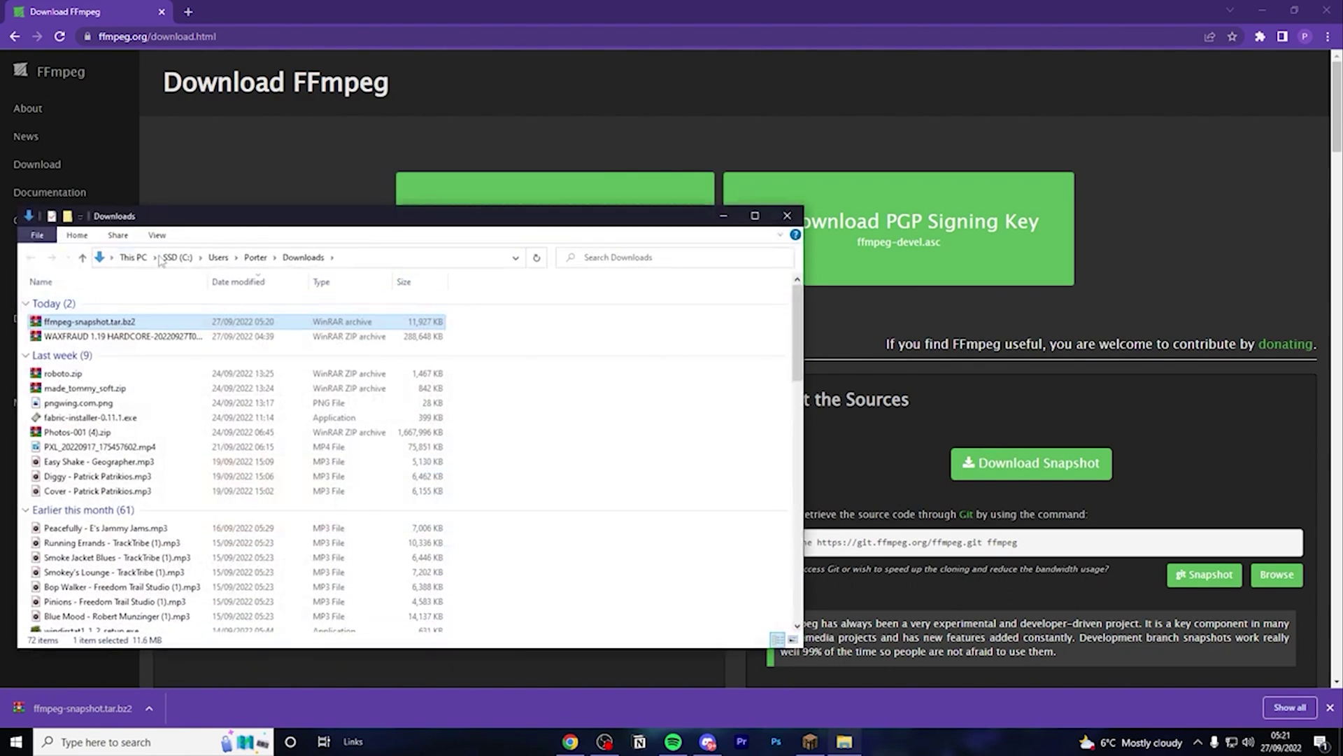
Step: Extract ffmpeg-snapshot.tar.bz2 into C:\Program Files (x86)
drag(88, 216, 285, 177)
right_click(276, 286)
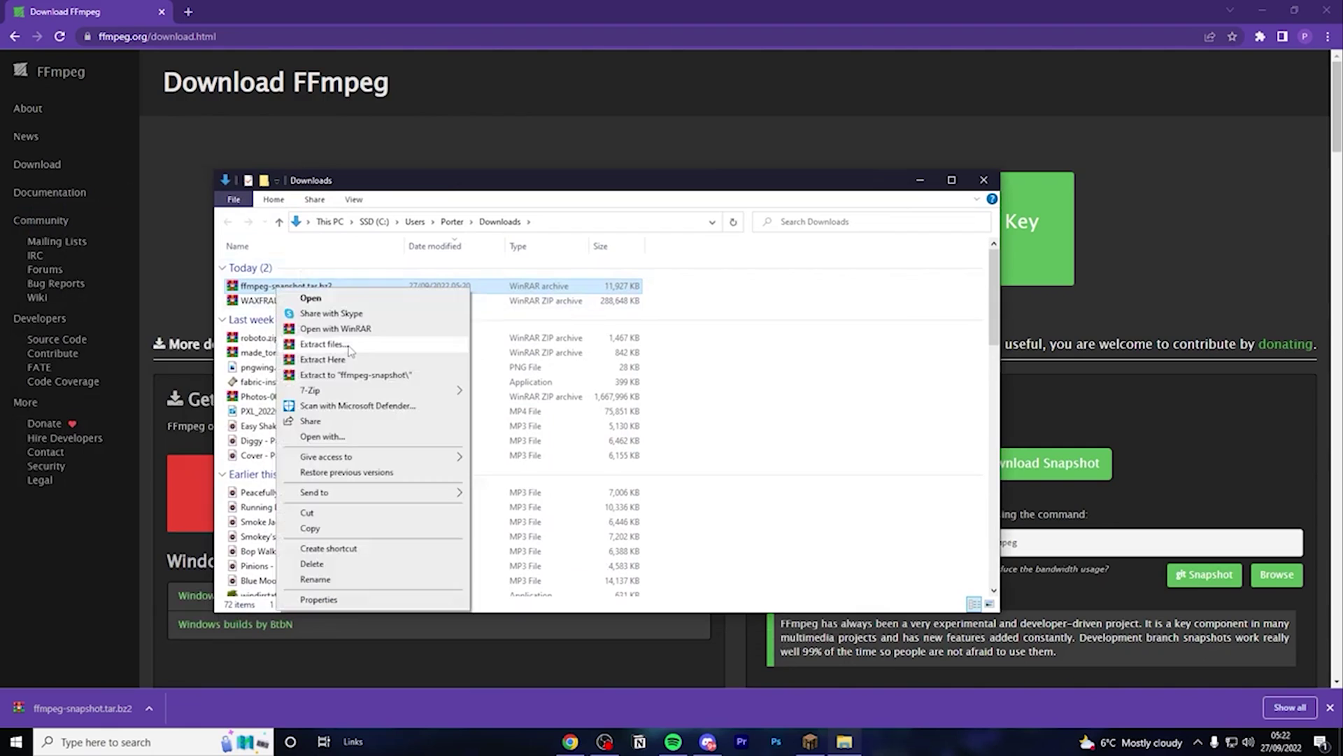
click(349, 345)
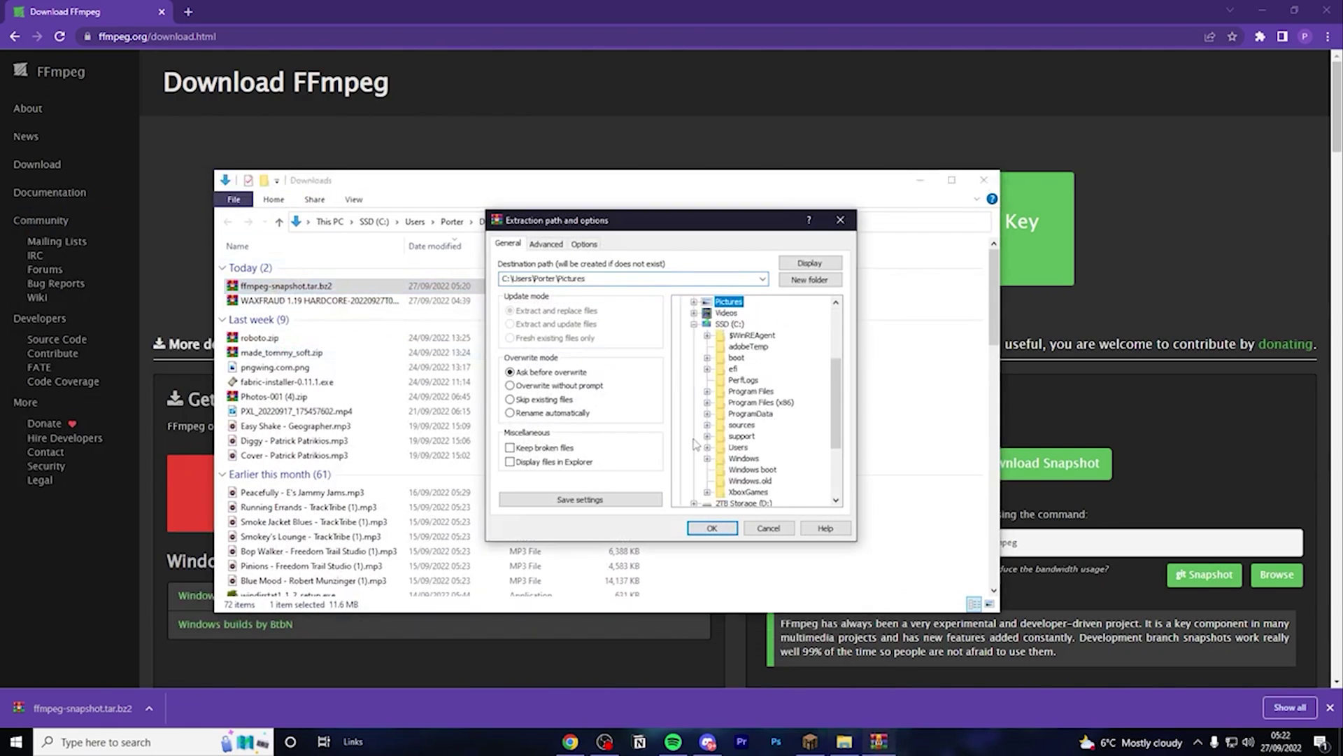
click(752, 404)
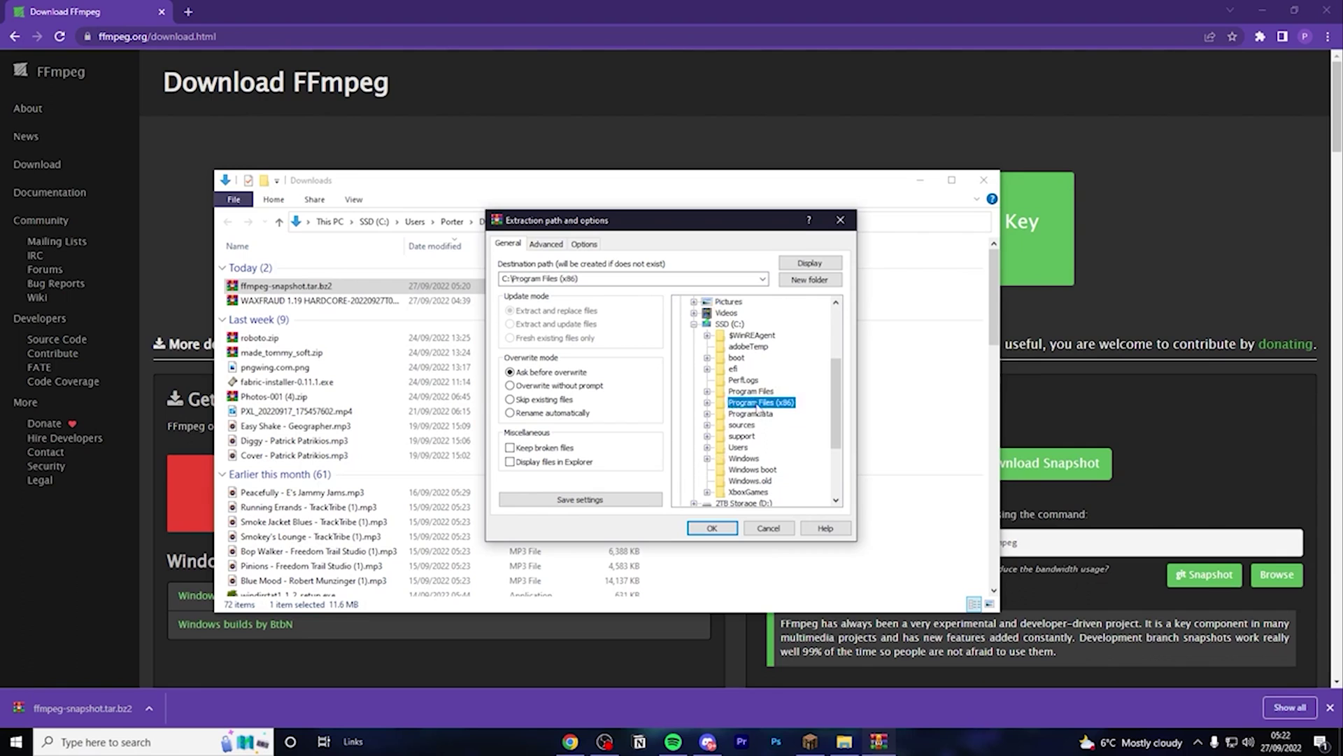
click(707, 404)
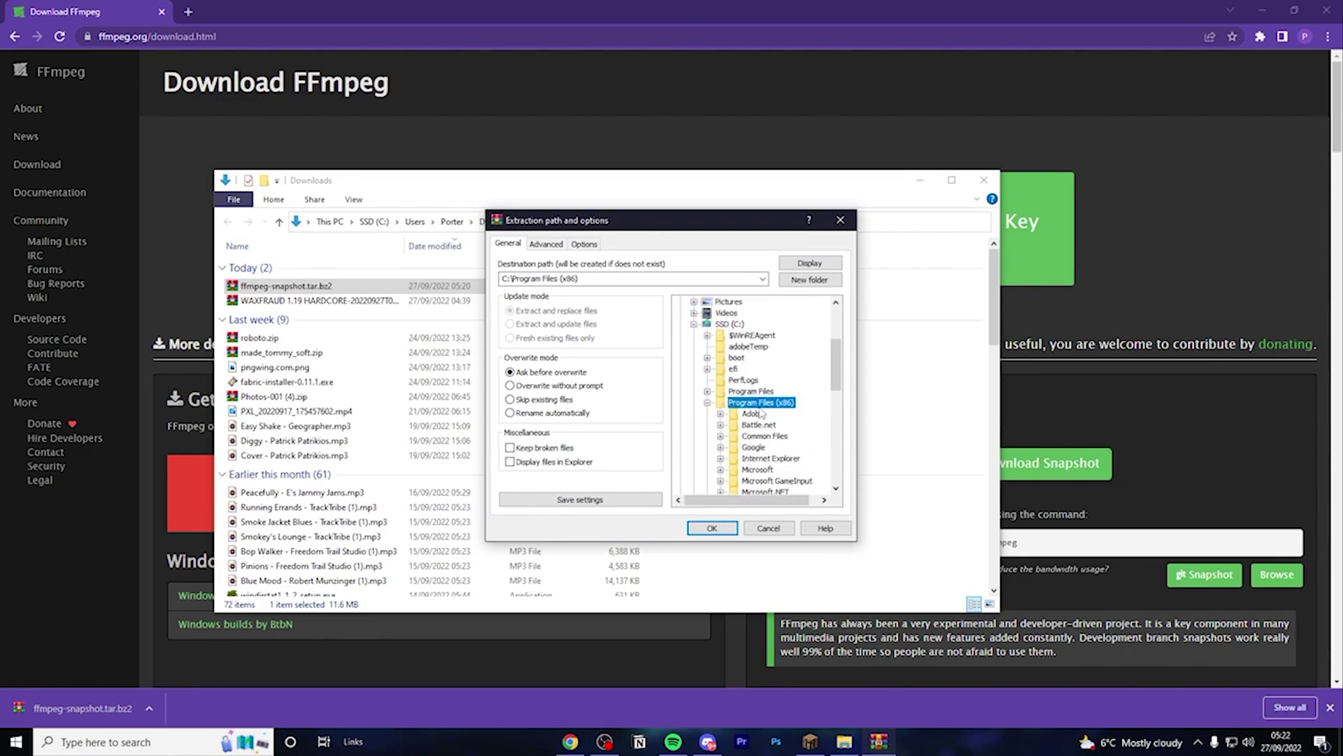
click(712, 528)
Step: Browse in a new file window to C:\Program Files (x86) and open the extracted ffmpeg folder
click(16, 742)
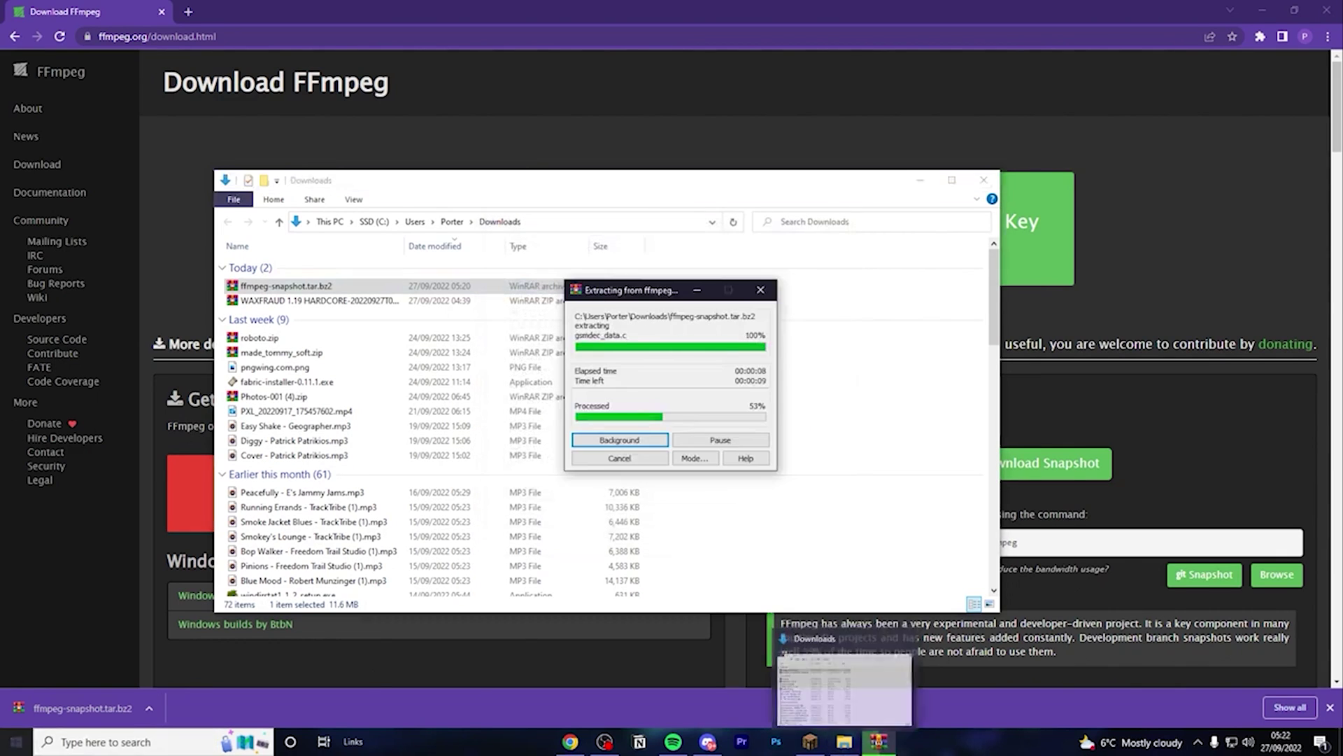
click(16, 610)
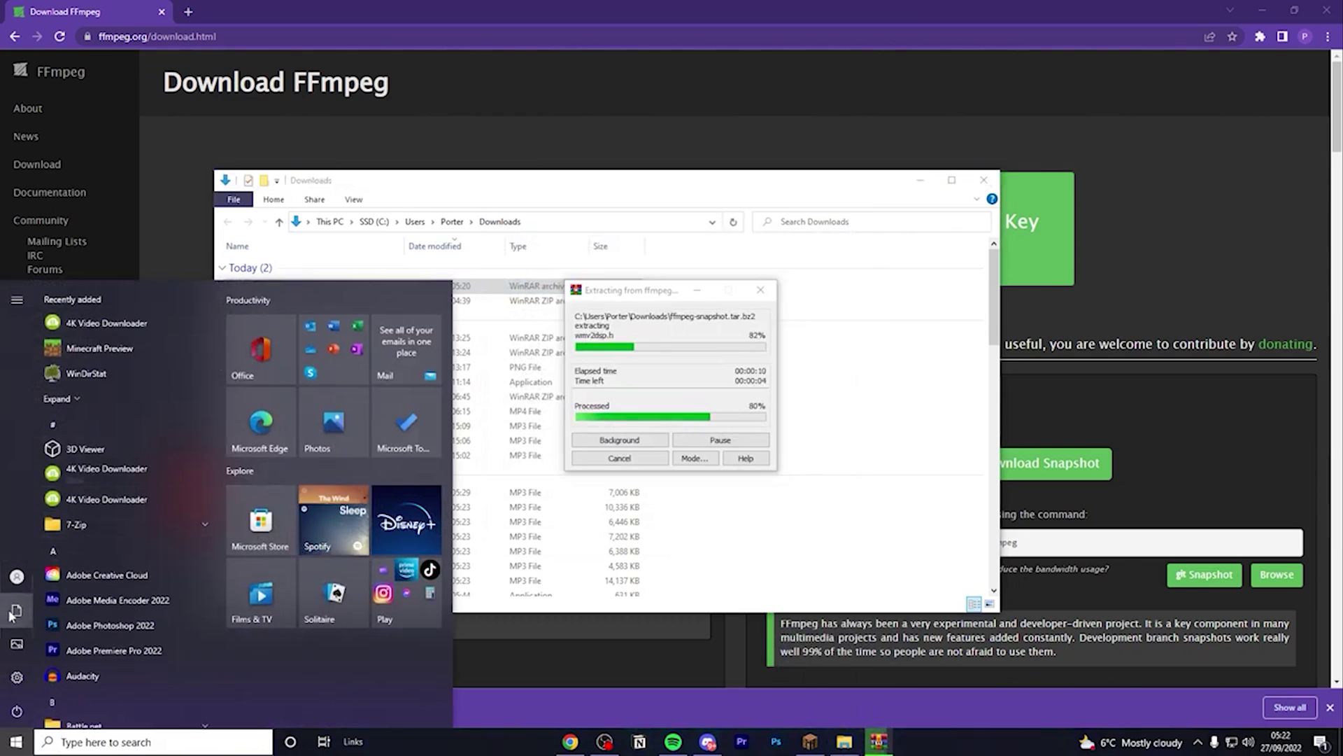
drag(443, 210, 547, 262)
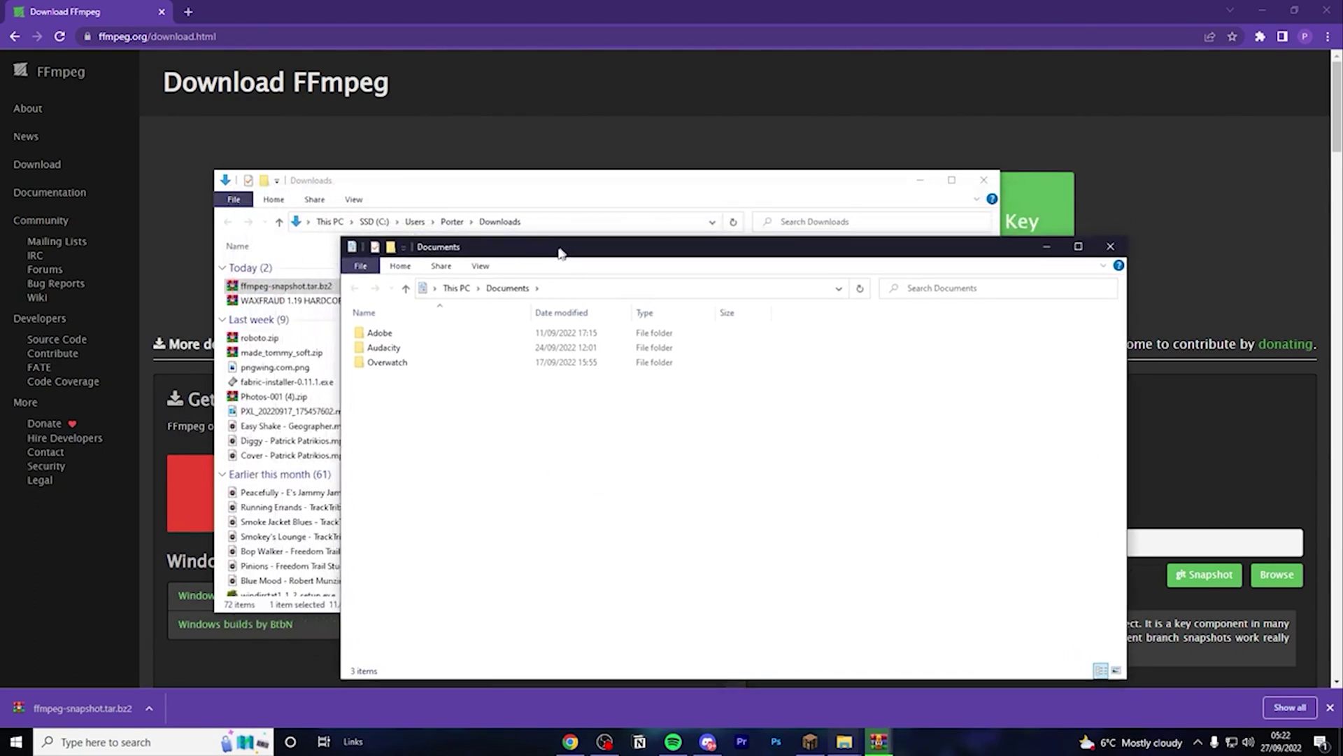
click(453, 292)
double_click(462, 450)
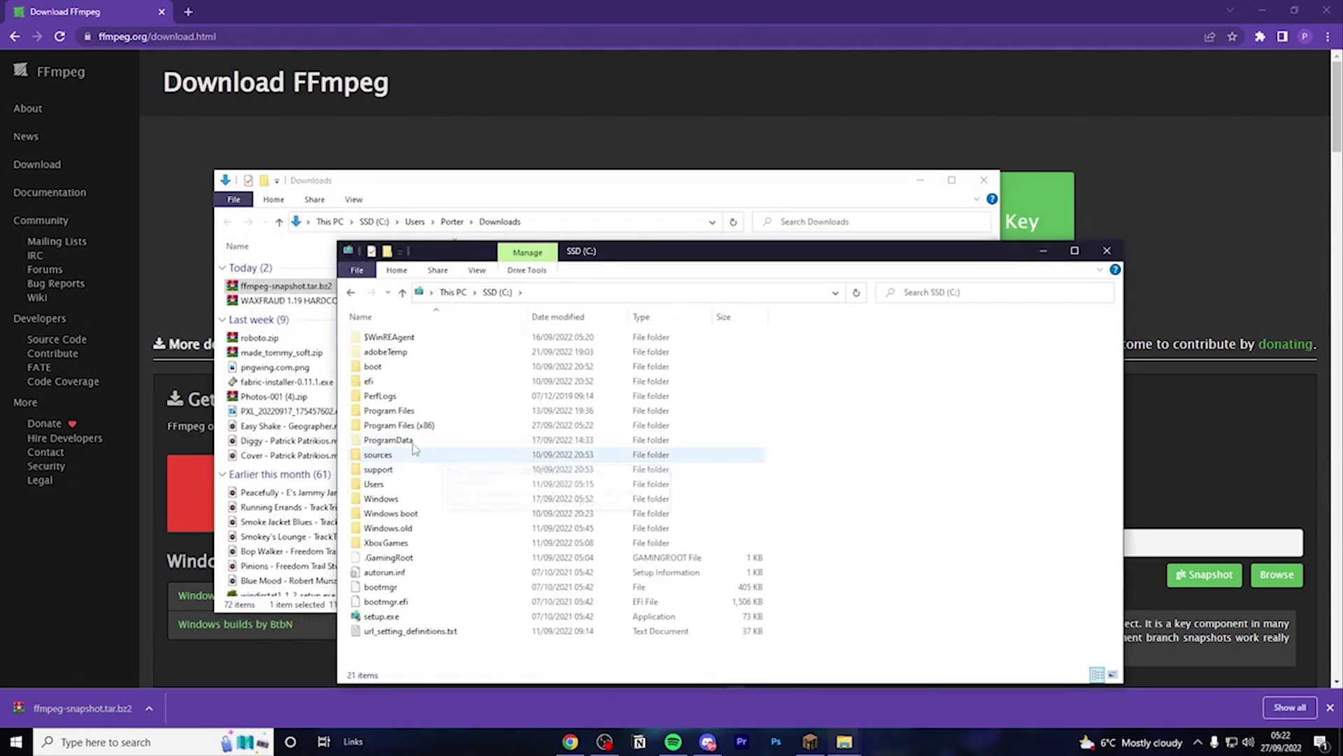
double_click(391, 428)
drag(477, 253, 494, 197)
click(384, 326)
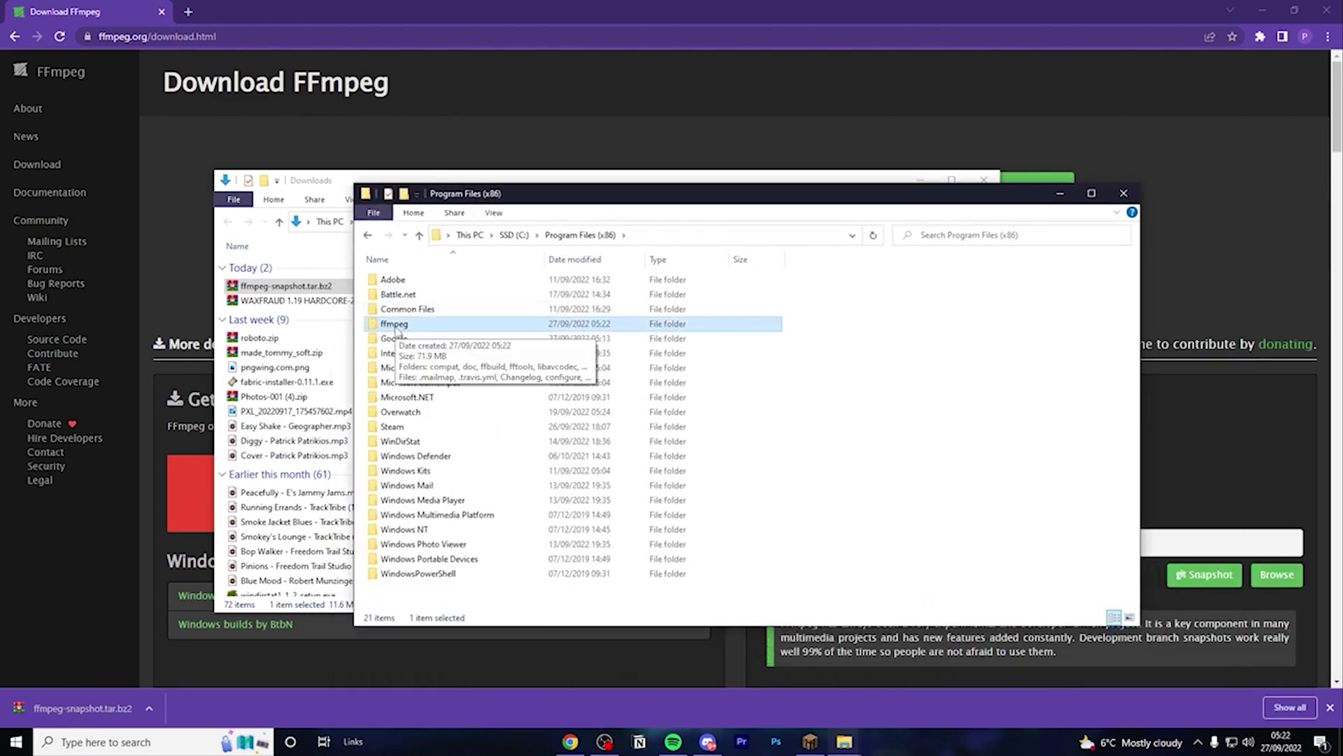
double_click(420, 326)
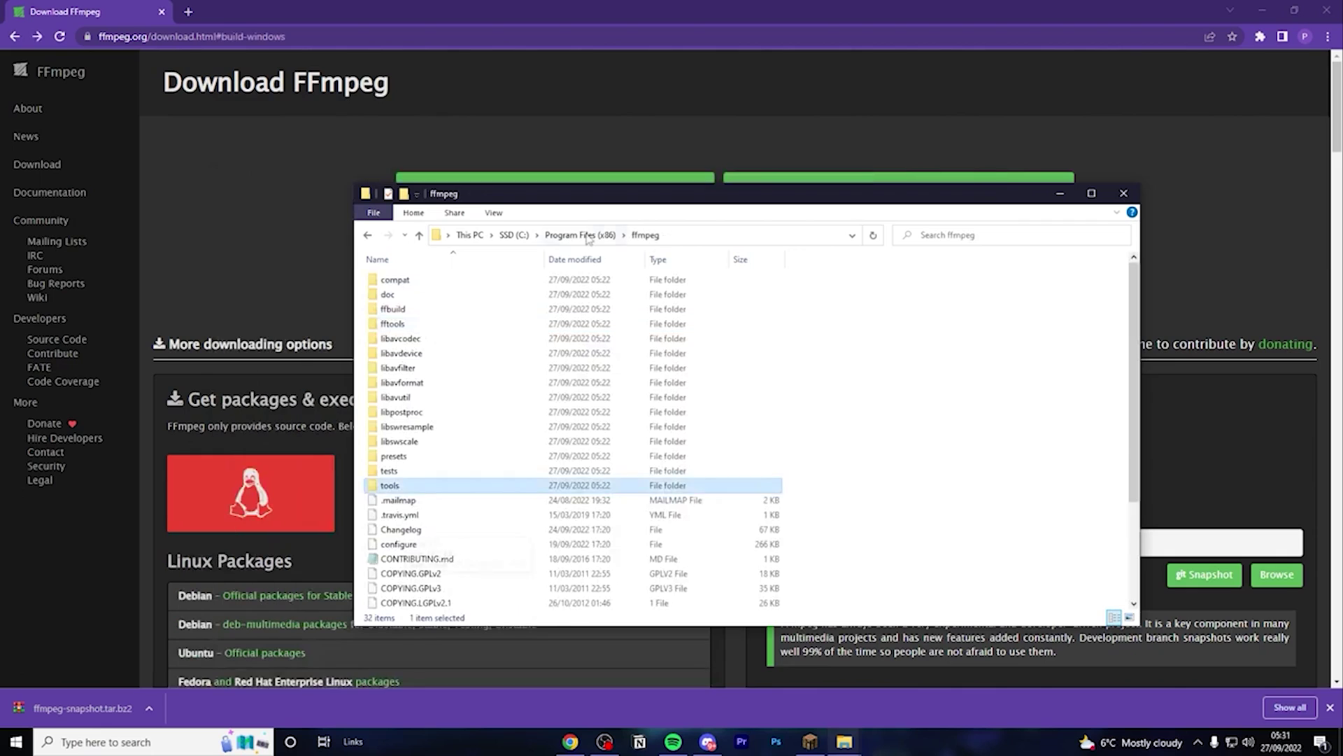
Step: Reopen the ffmpeg folder from Program Files (x86), look through its files and subfolders, and minimise the window
key(alt+Left)
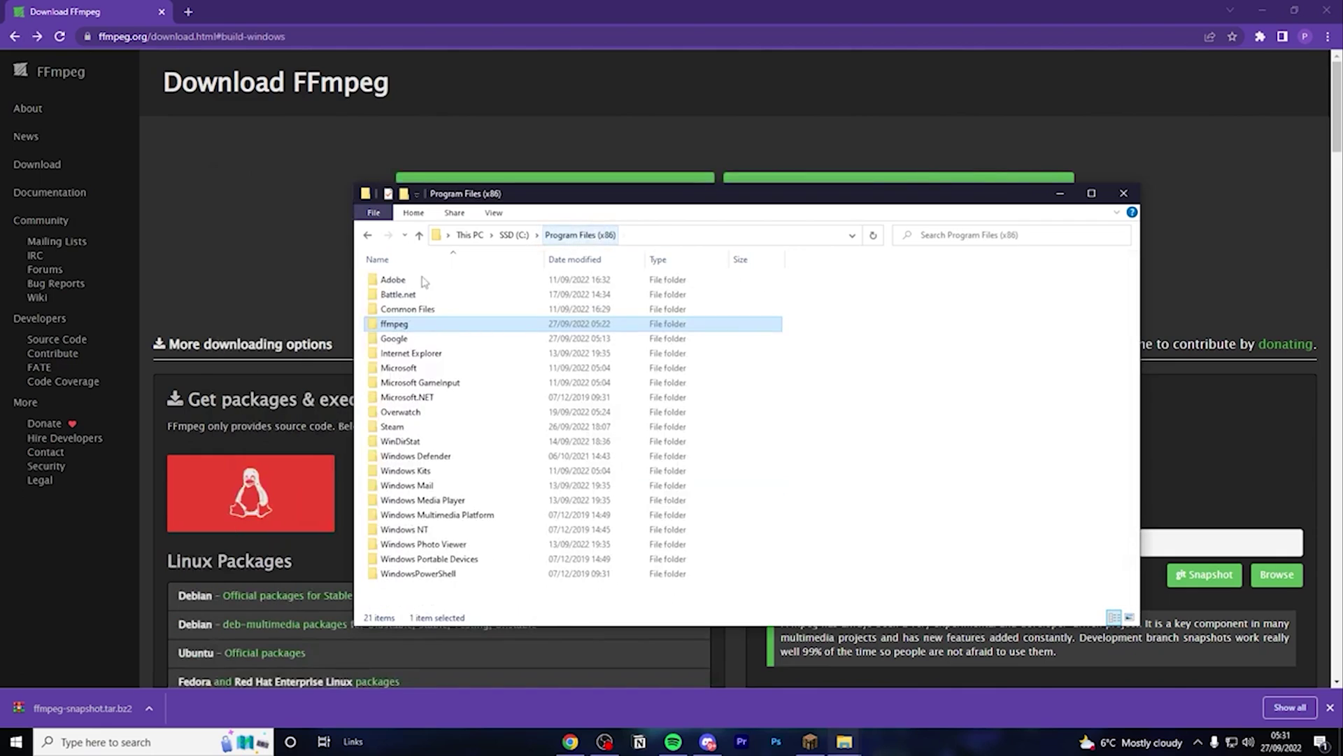
double_click(396, 325)
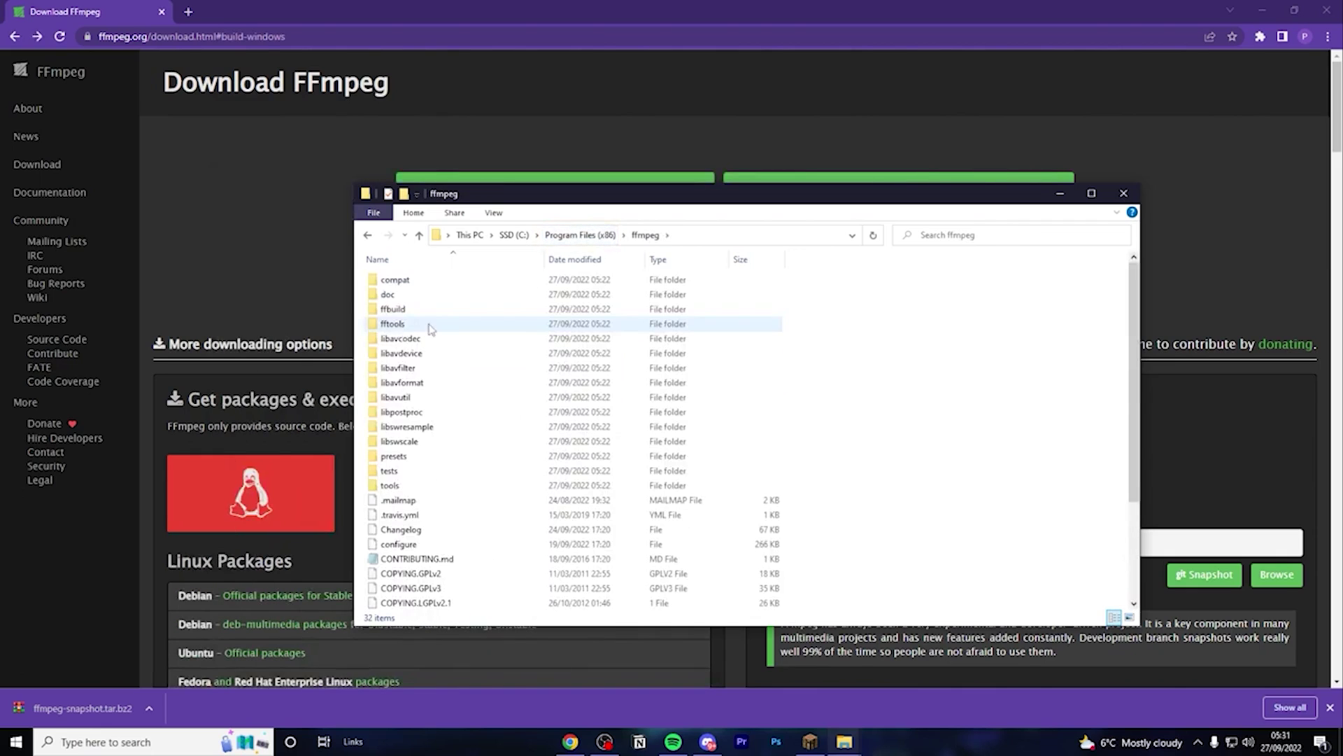
scroll(426, 572, down, 3)
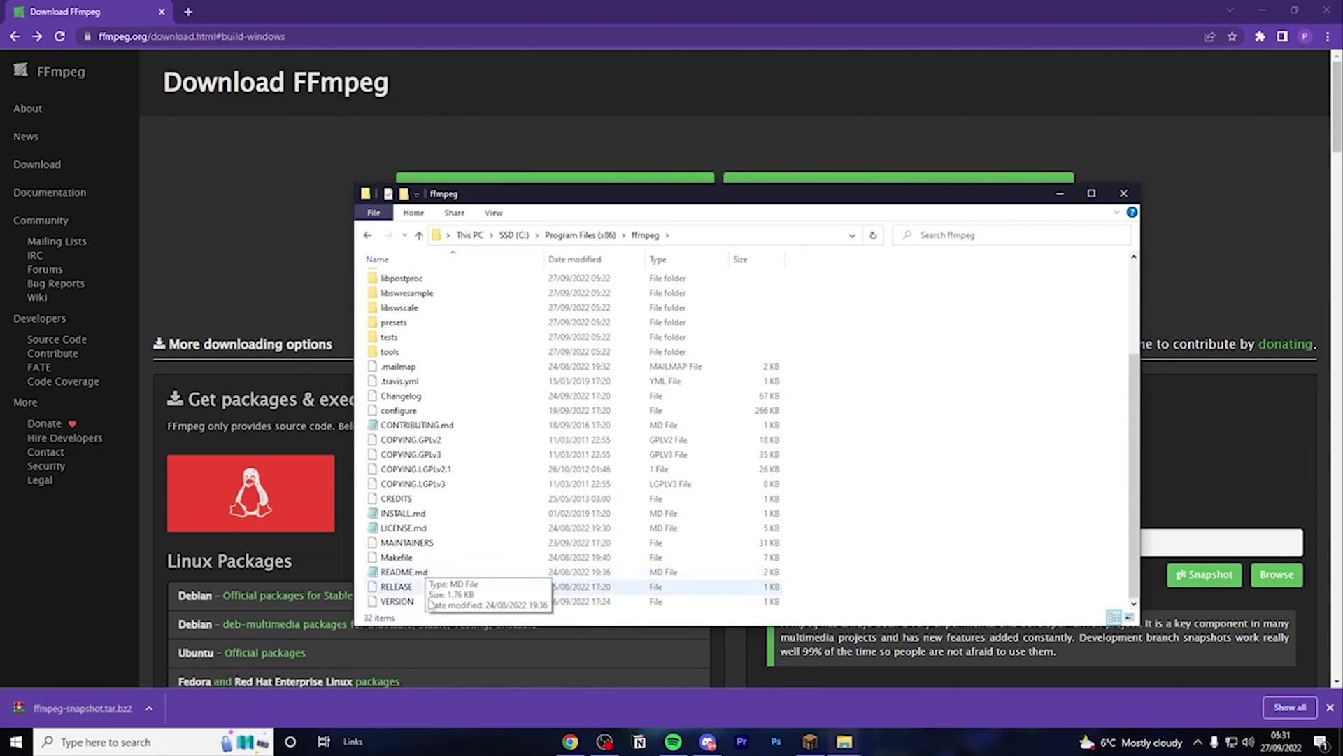
scroll(427, 571, up, 3)
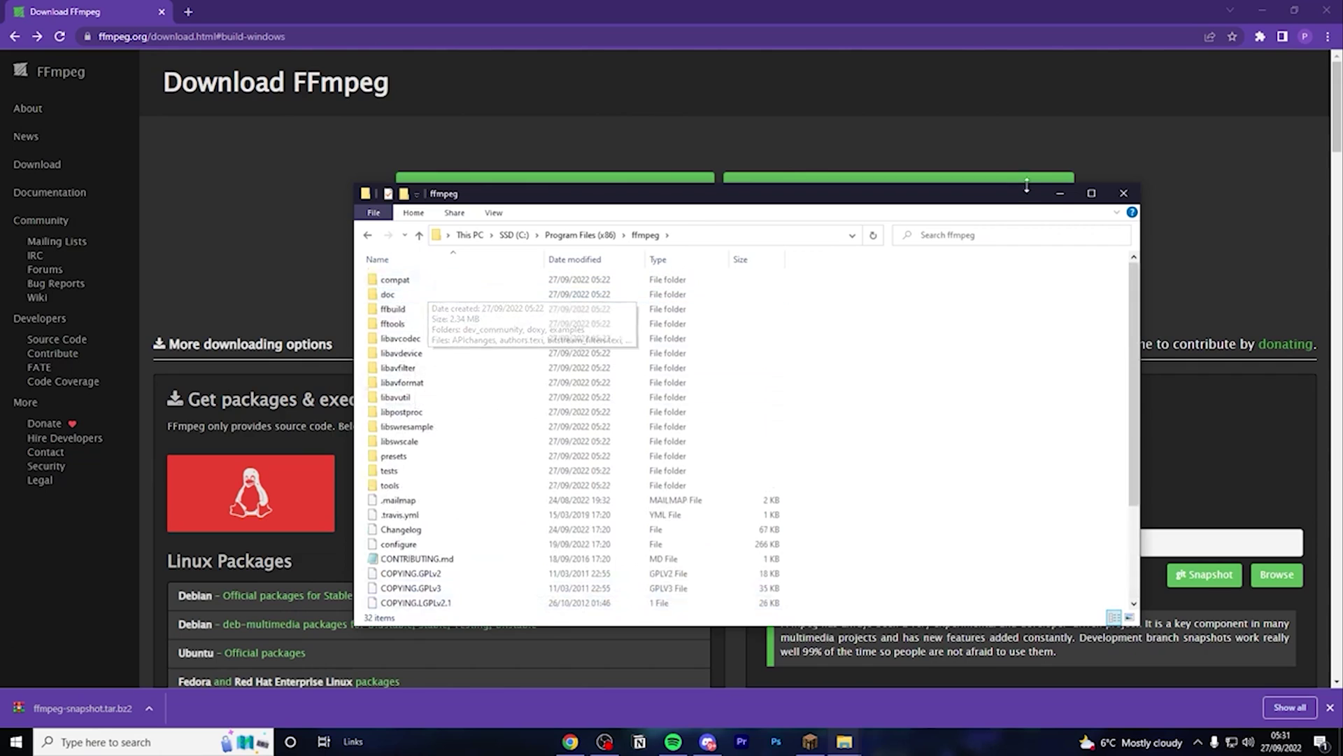
click(1060, 193)
Step: Download ffmpeg-2022-09-26-git-dd2ea014ef-essentials_build.zip from the GitHub mirror of the gyan.dev Windows builds
click(423, 513)
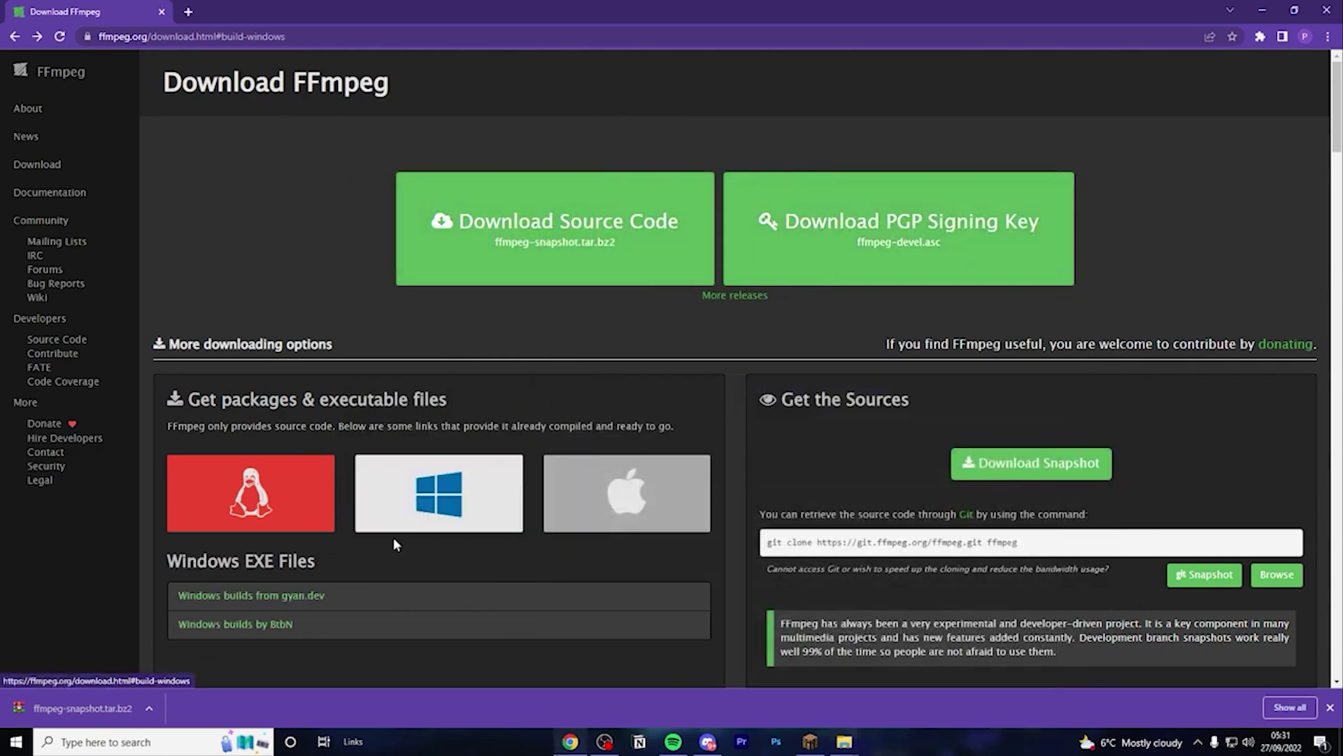
click(296, 595)
scroll(297, 592, down, 3)
drag(445, 405, 394, 410)
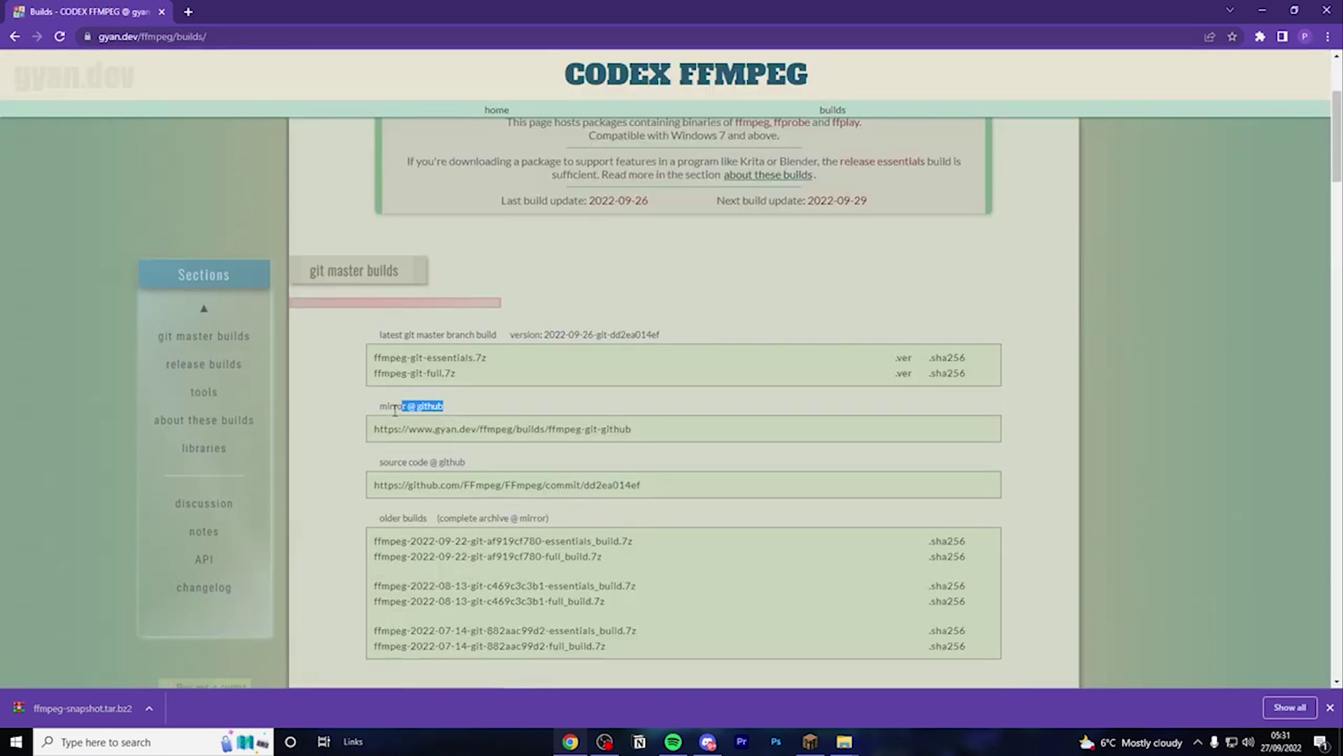
click(458, 435)
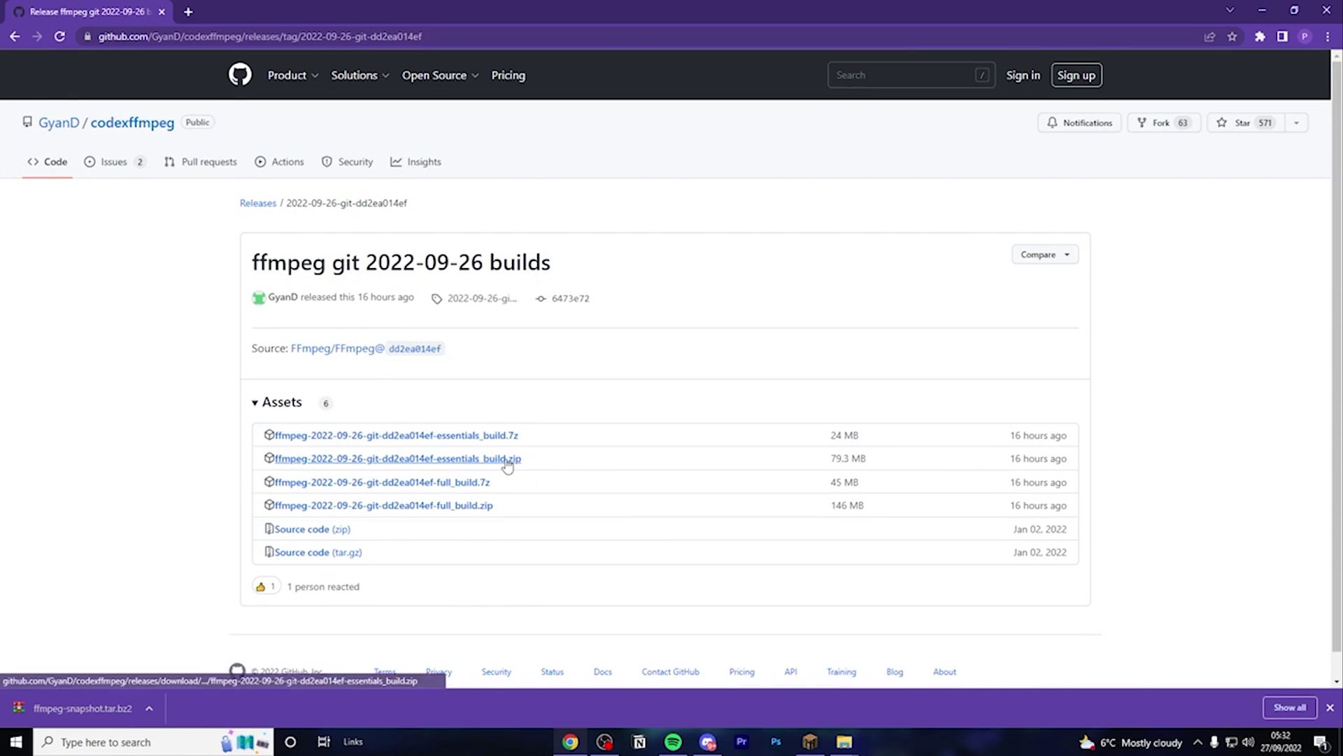
click(508, 460)
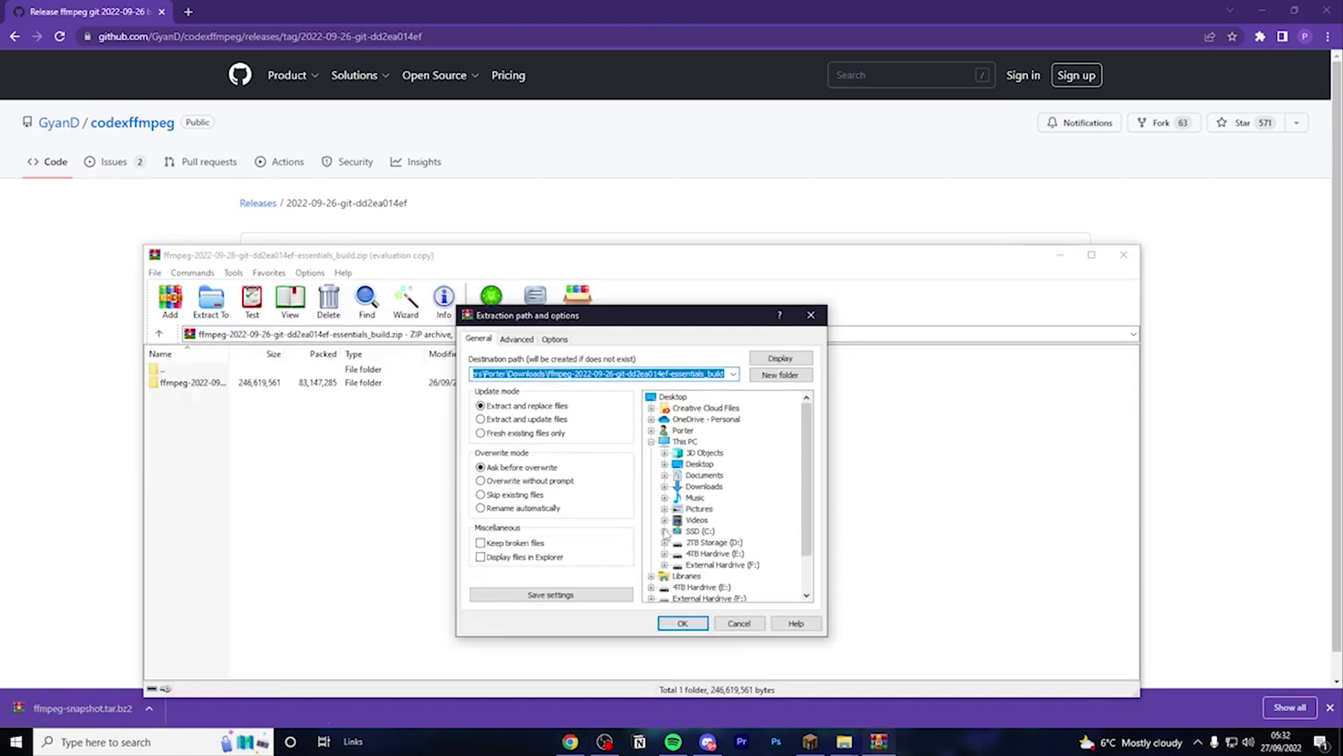
Step: Extract the FFmpeg essentials build into Program Files (x86) on the C: drive
click(665, 532)
click(714, 497)
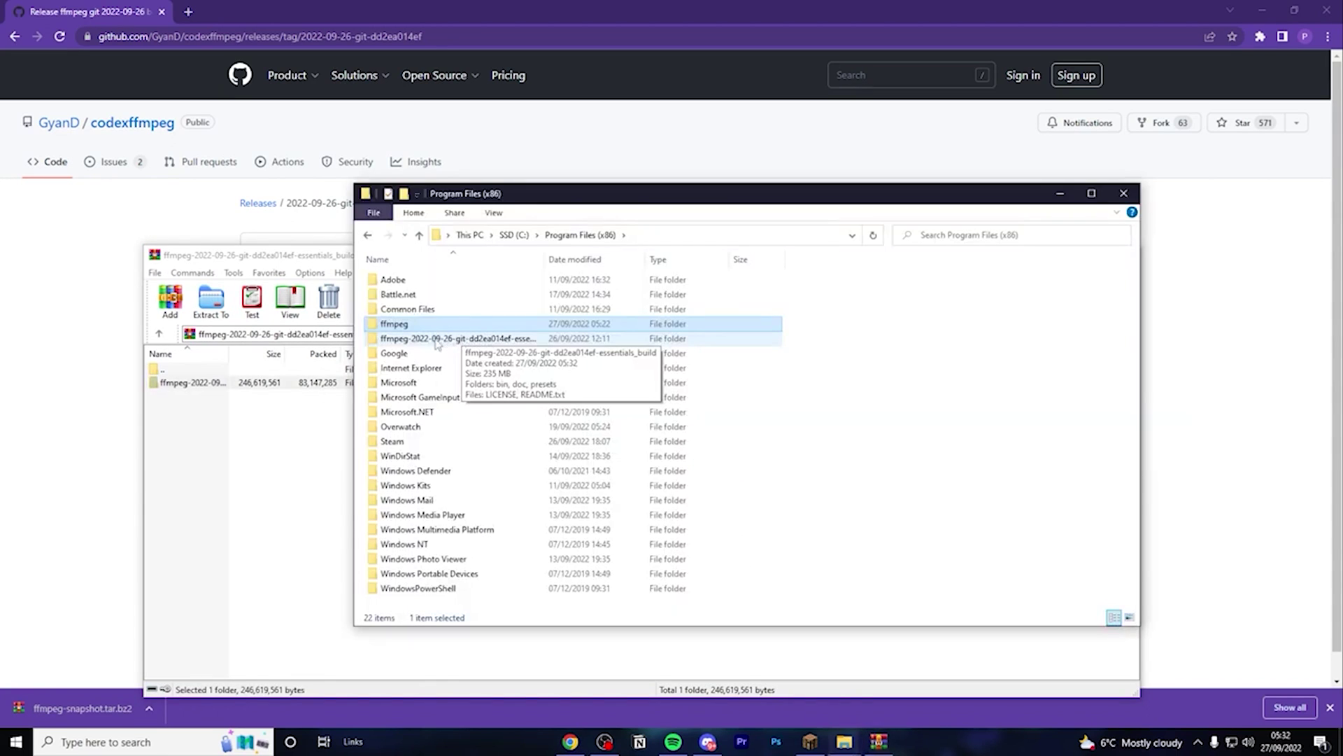
Step: Delete the old ffmpeg folder with administrator permission and rename the extracted essentials build folder to ffmpeg
right_click(412, 342)
click(398, 328)
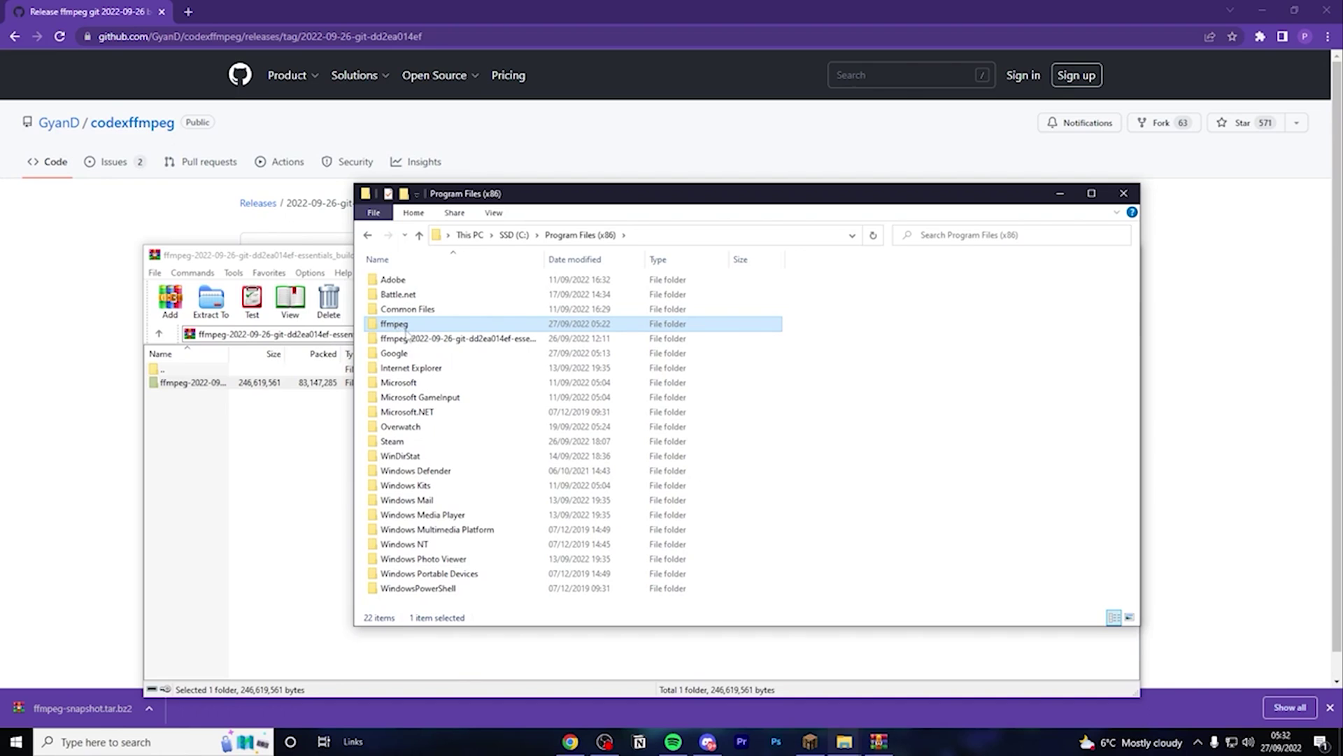
key(Delete)
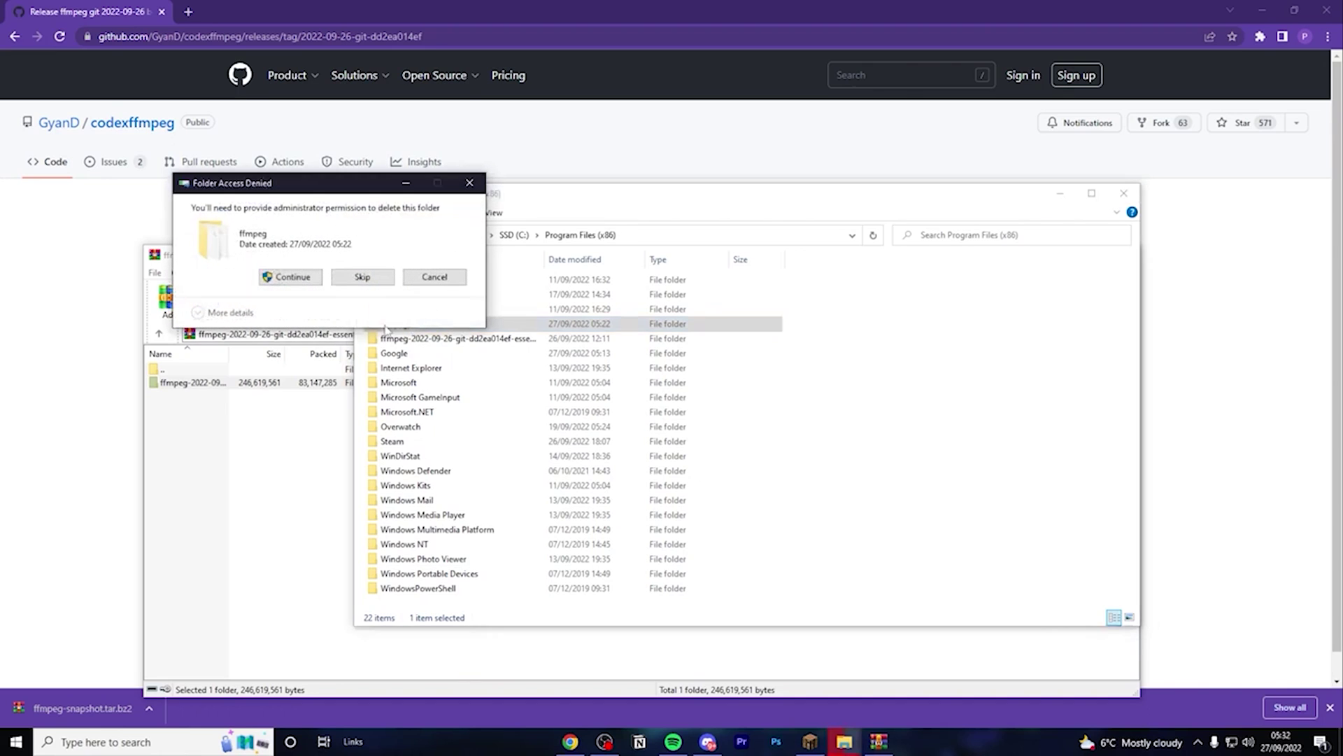
click(307, 283)
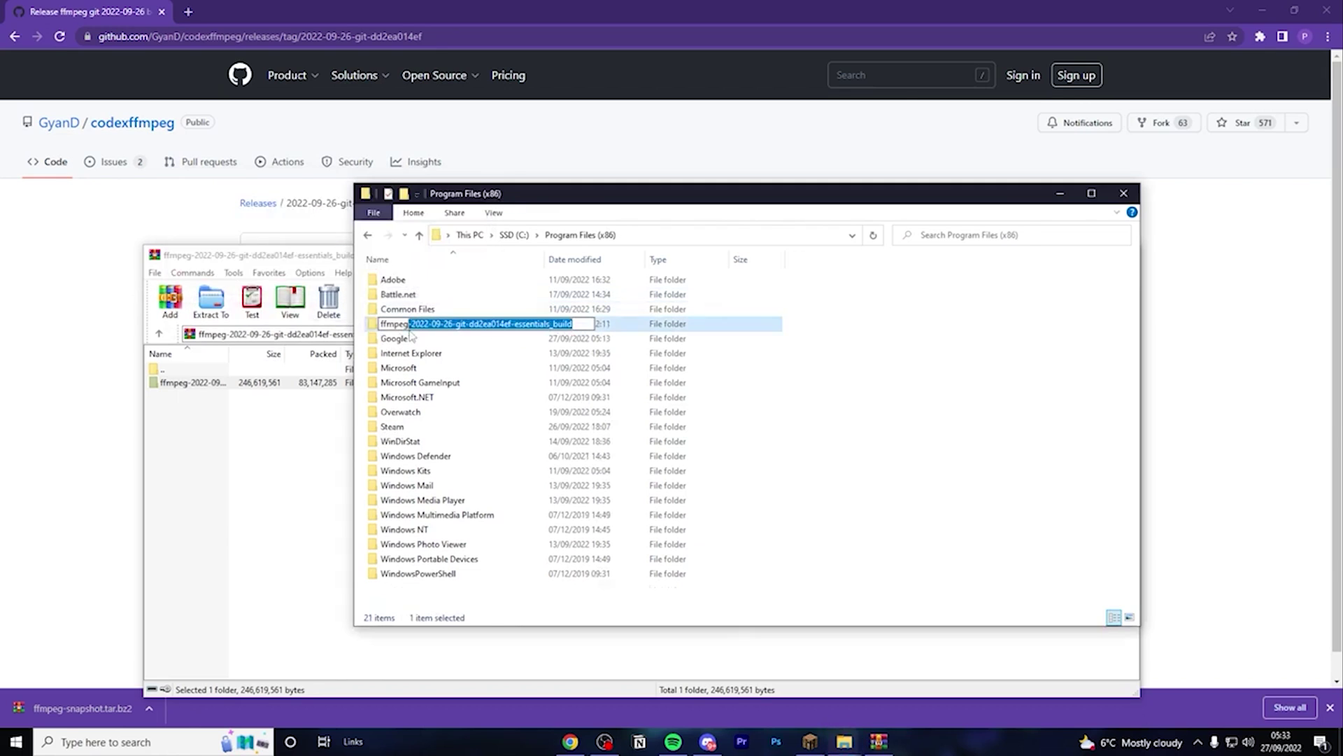
key(BackSpace)
key(Return)
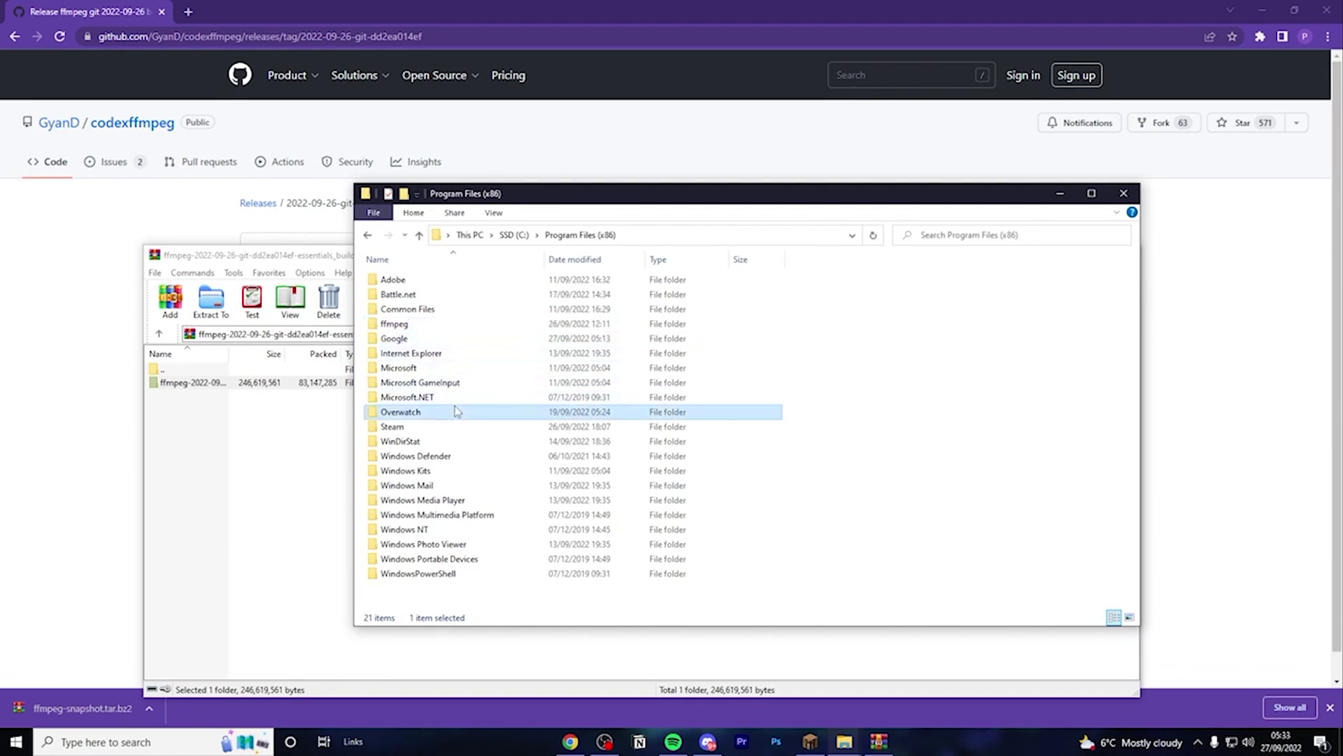
Step: Open the bin folder inside ffmpeg and copy the location path from the properties of ffmpeg.exe
double_click(394, 323)
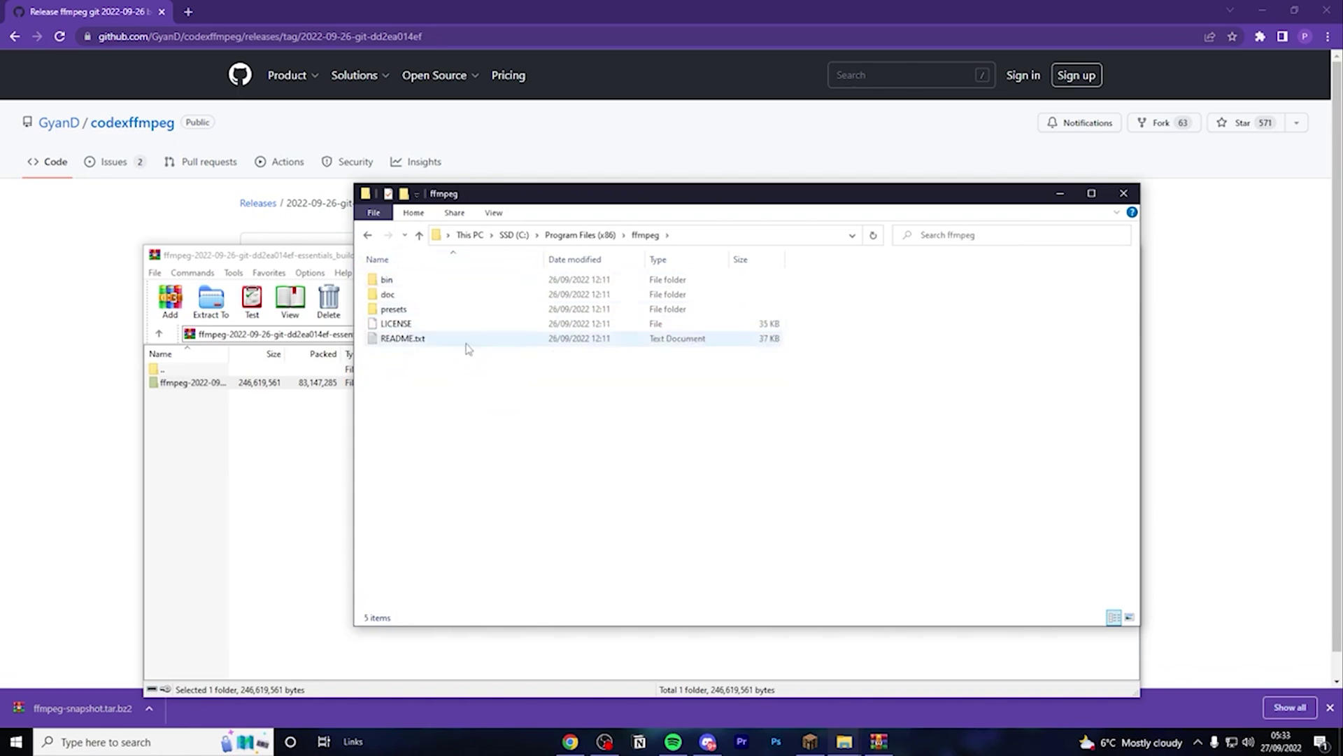
double_click(389, 280)
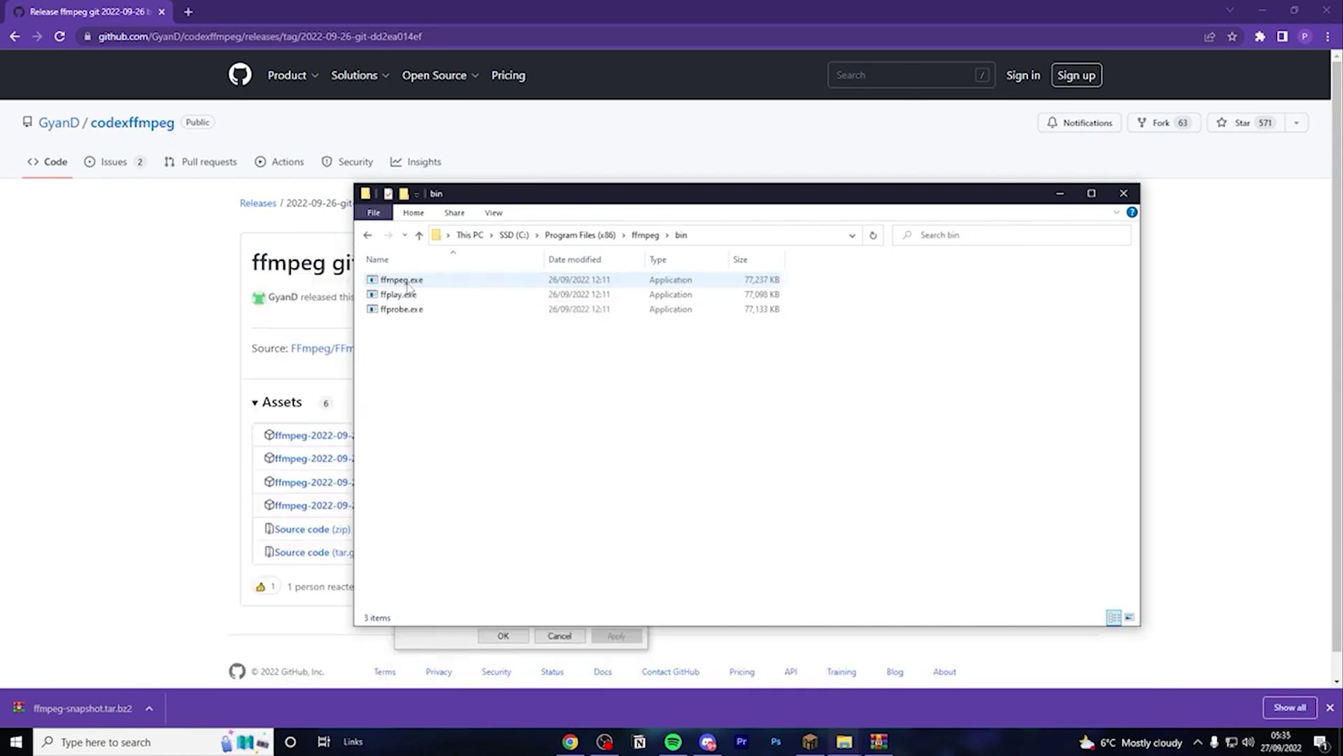
right_click(401, 283)
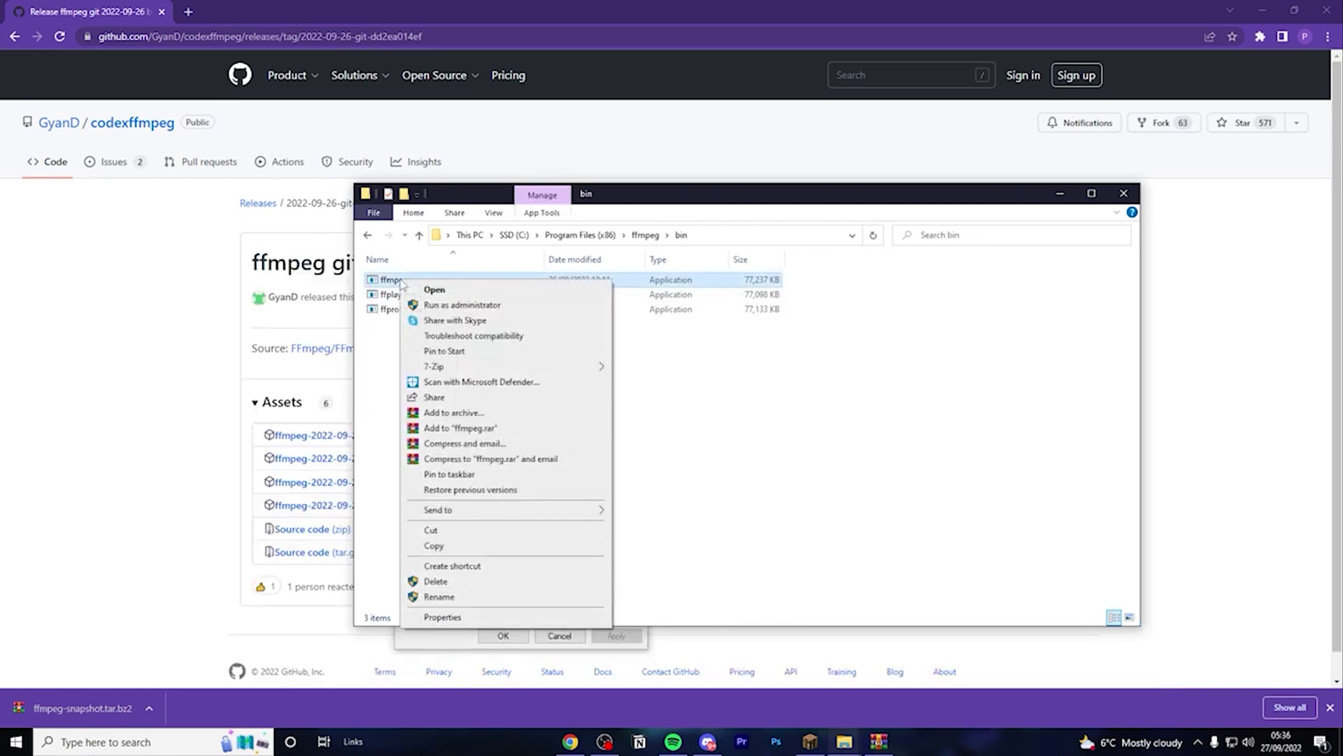
click(469, 618)
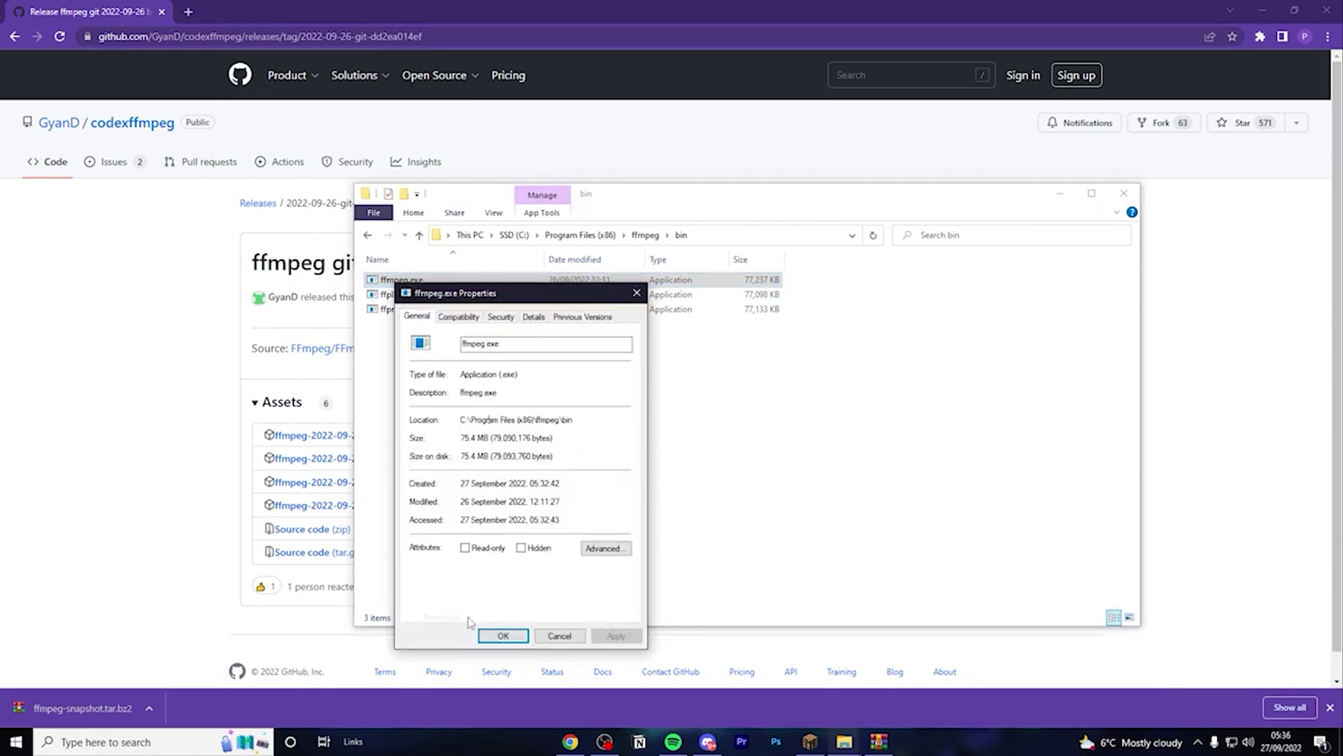
drag(581, 422, 458, 417)
right_click(460, 421)
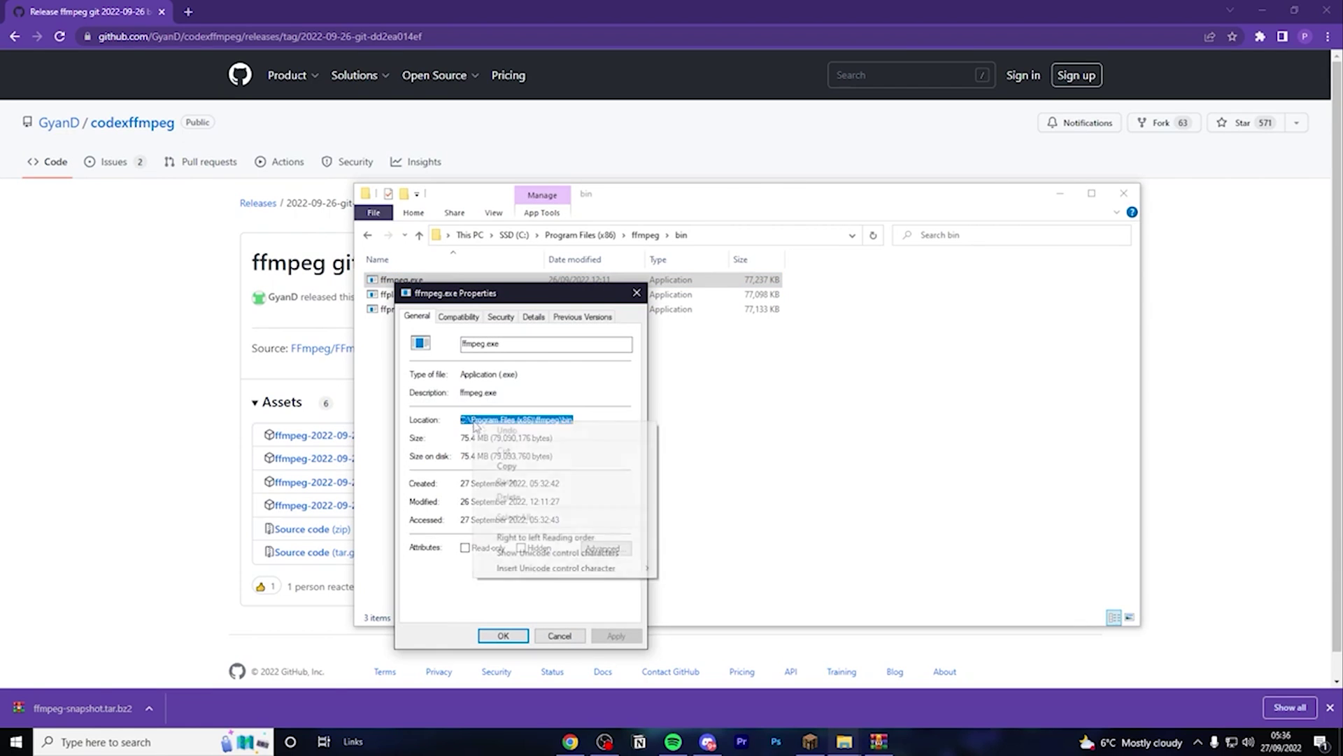
click(502, 466)
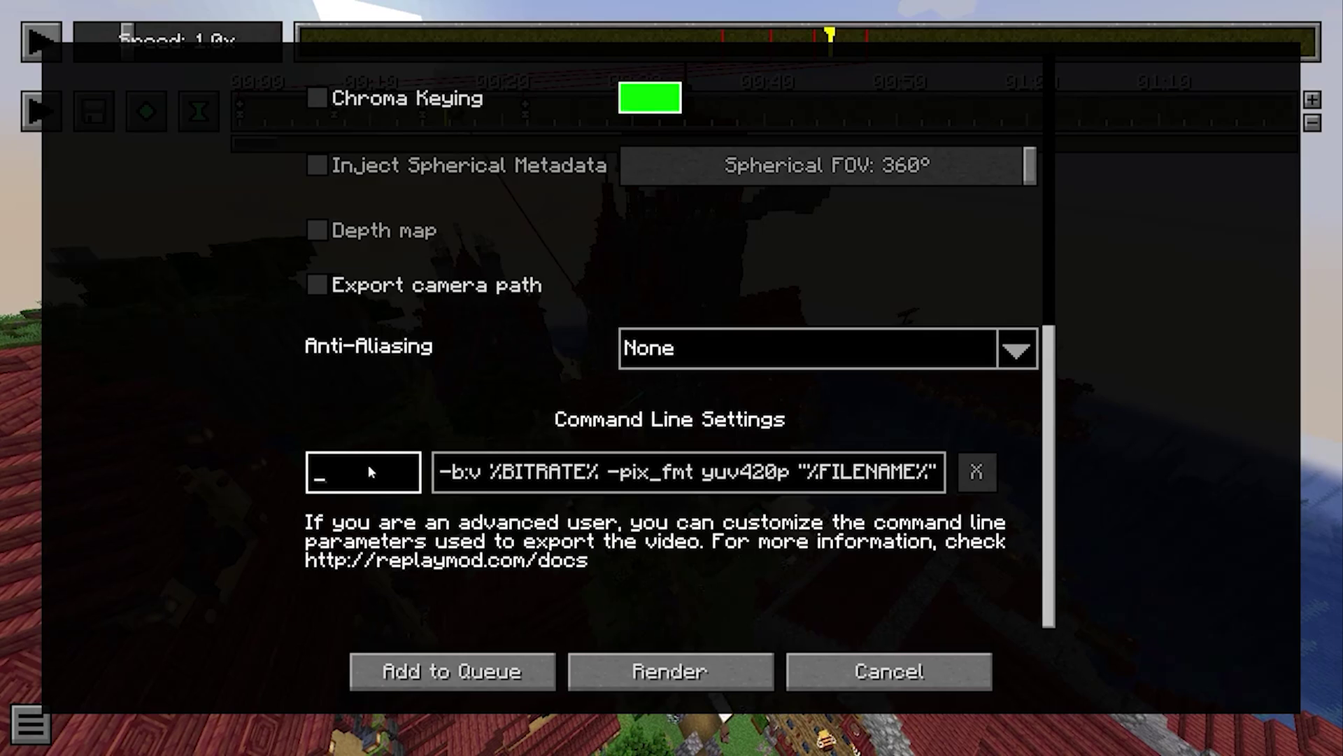
Step: In Minecraft's Replay Mod render settings, set the command line executable to C:\Program Files (x86)\ffmpeg\bin\ffmpeg.exe
key(ctrl+v)
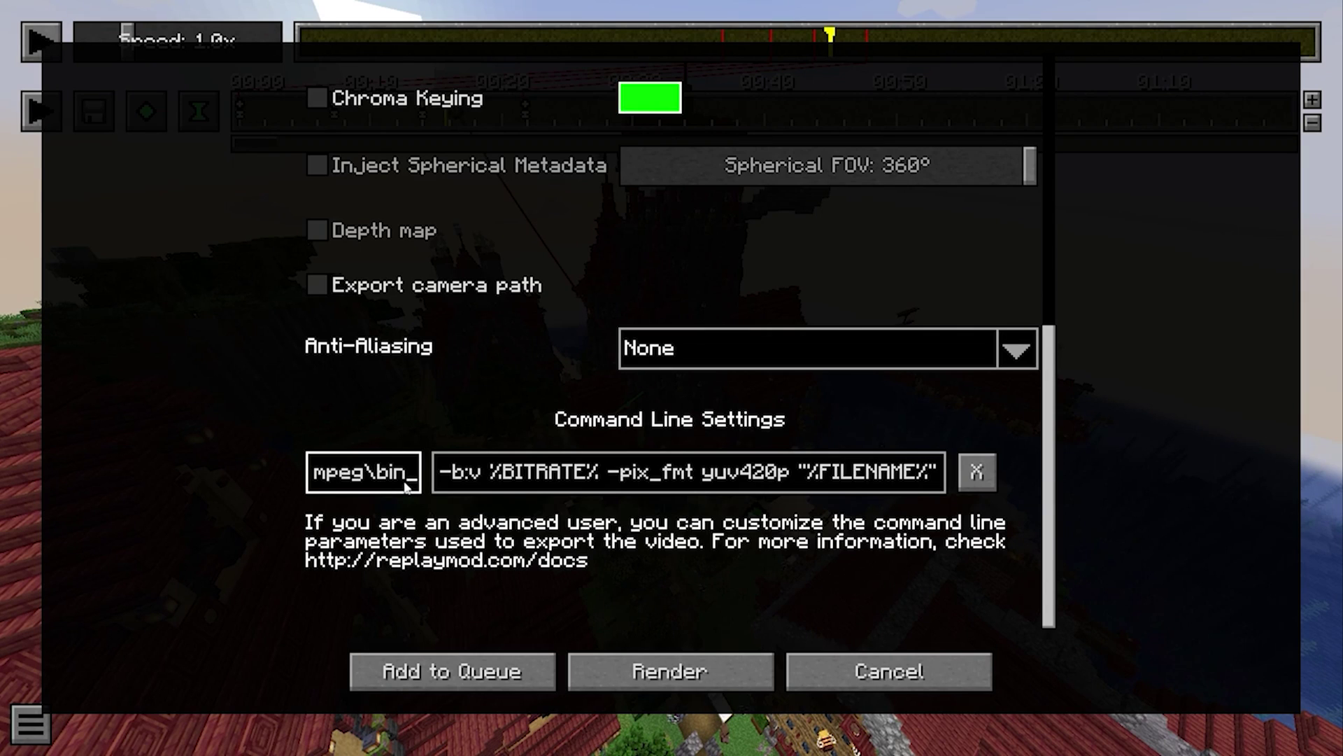
text(\f)
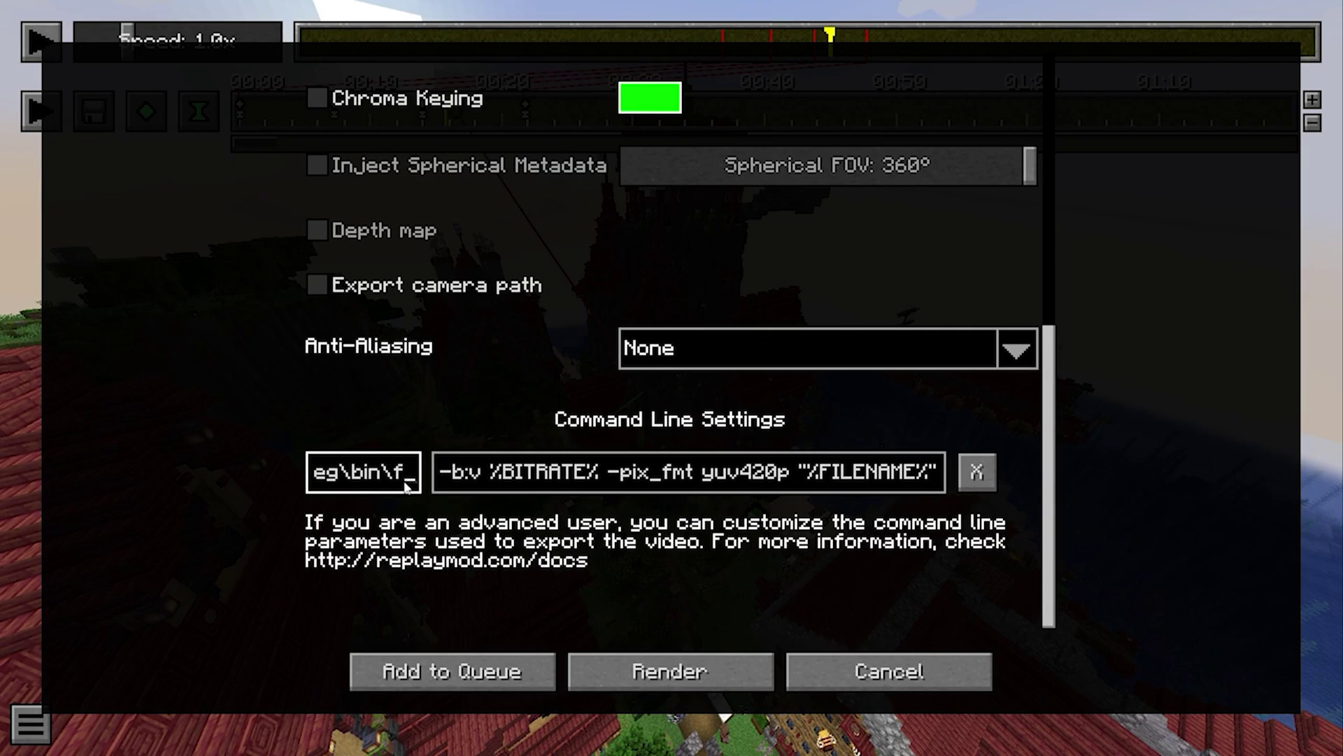
text(fmpe)
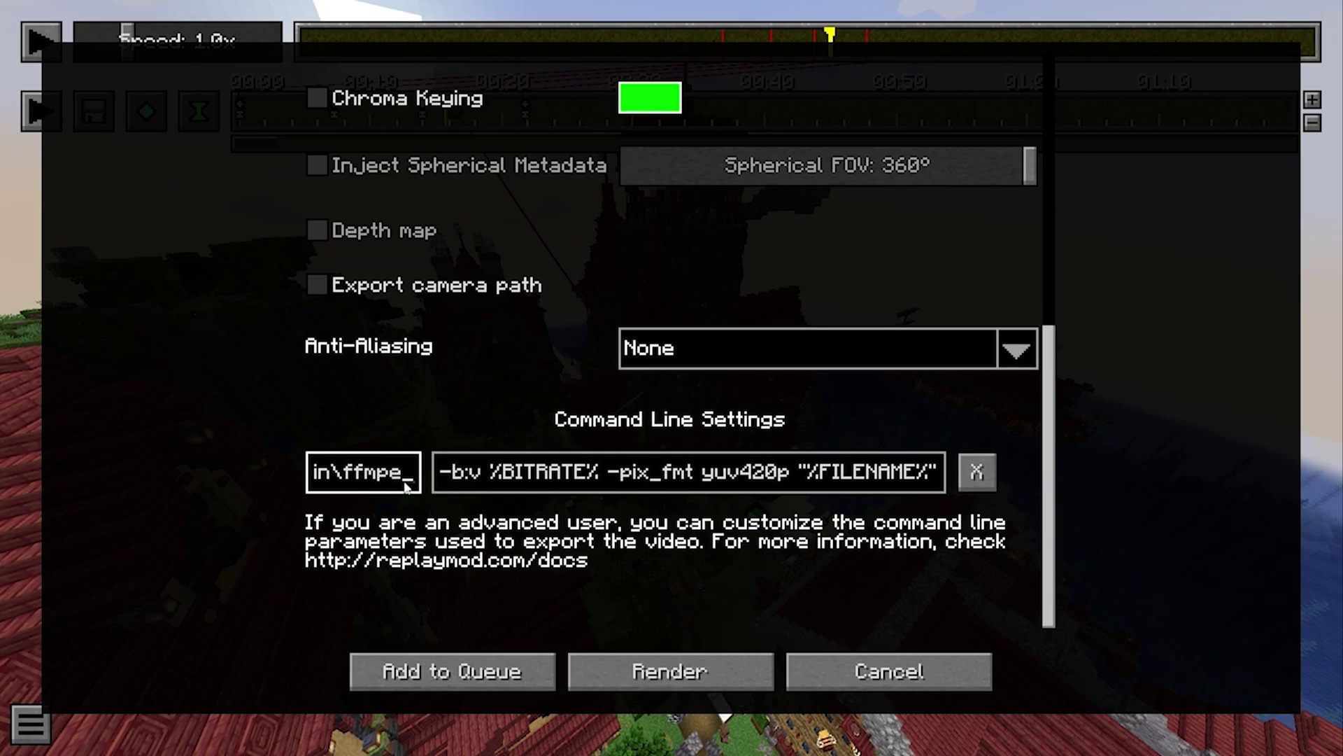
text(g.exe)
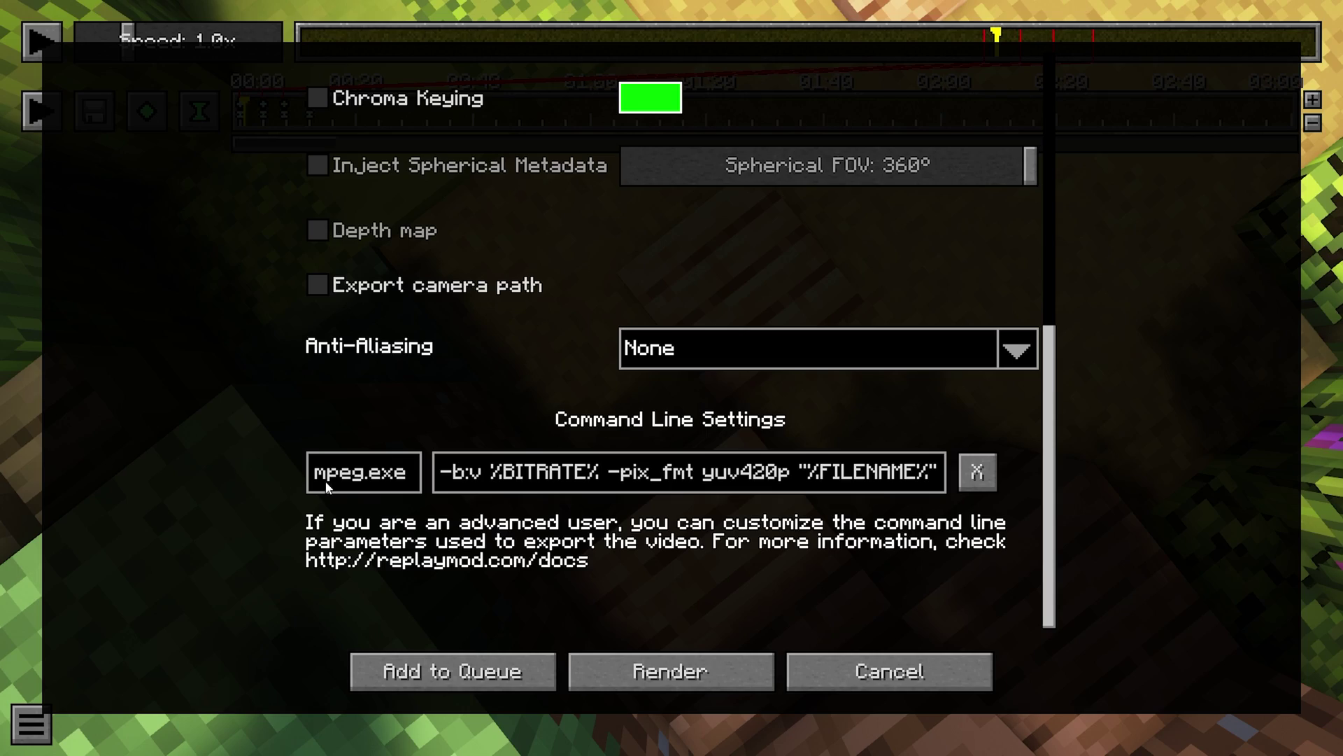
Step: Start rendering the video and switch the render preview on and off, leaving it off
click(719, 656)
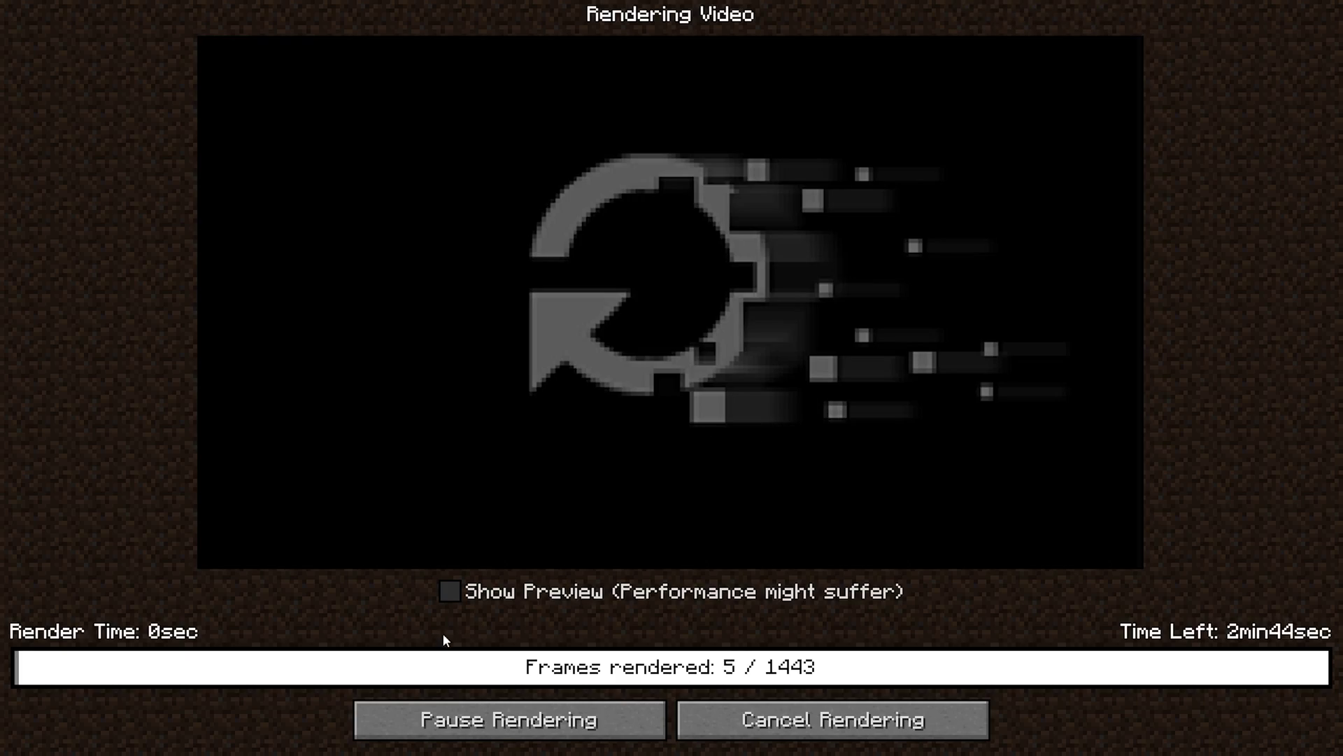
click(450, 595)
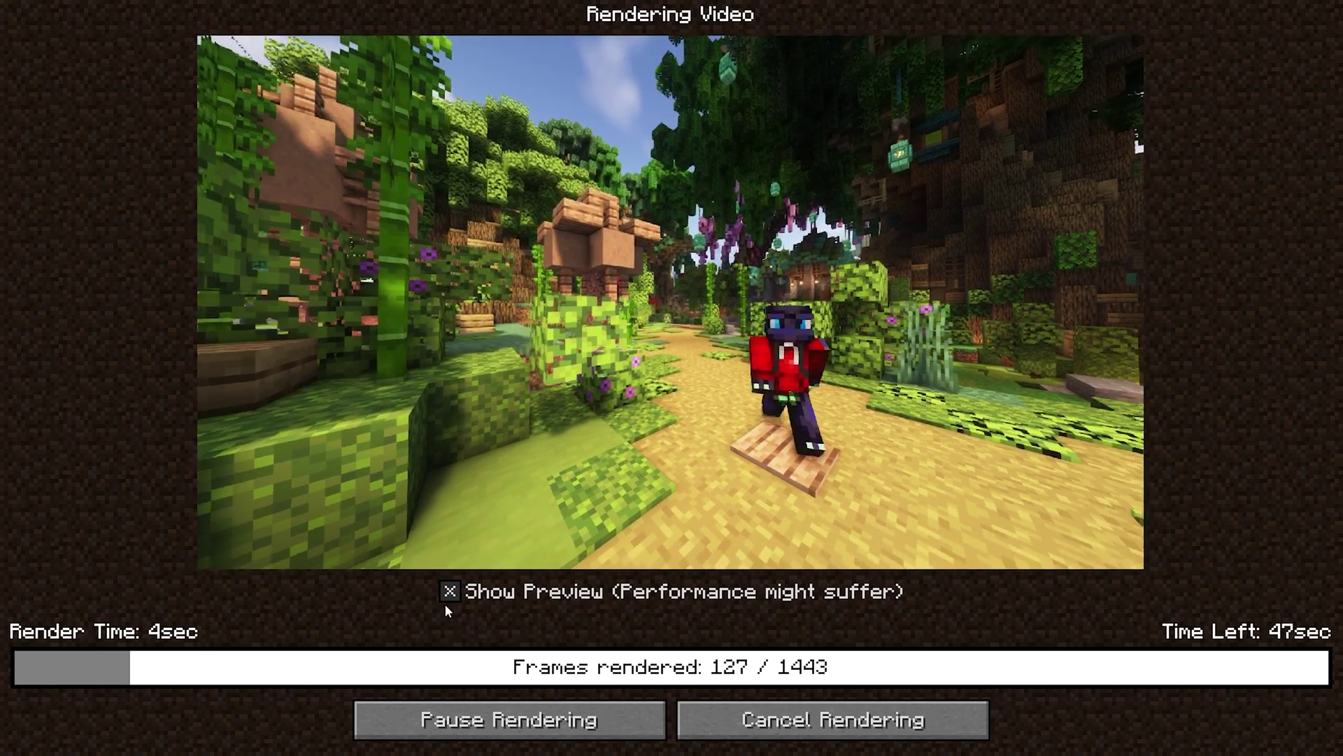
click(449, 594)
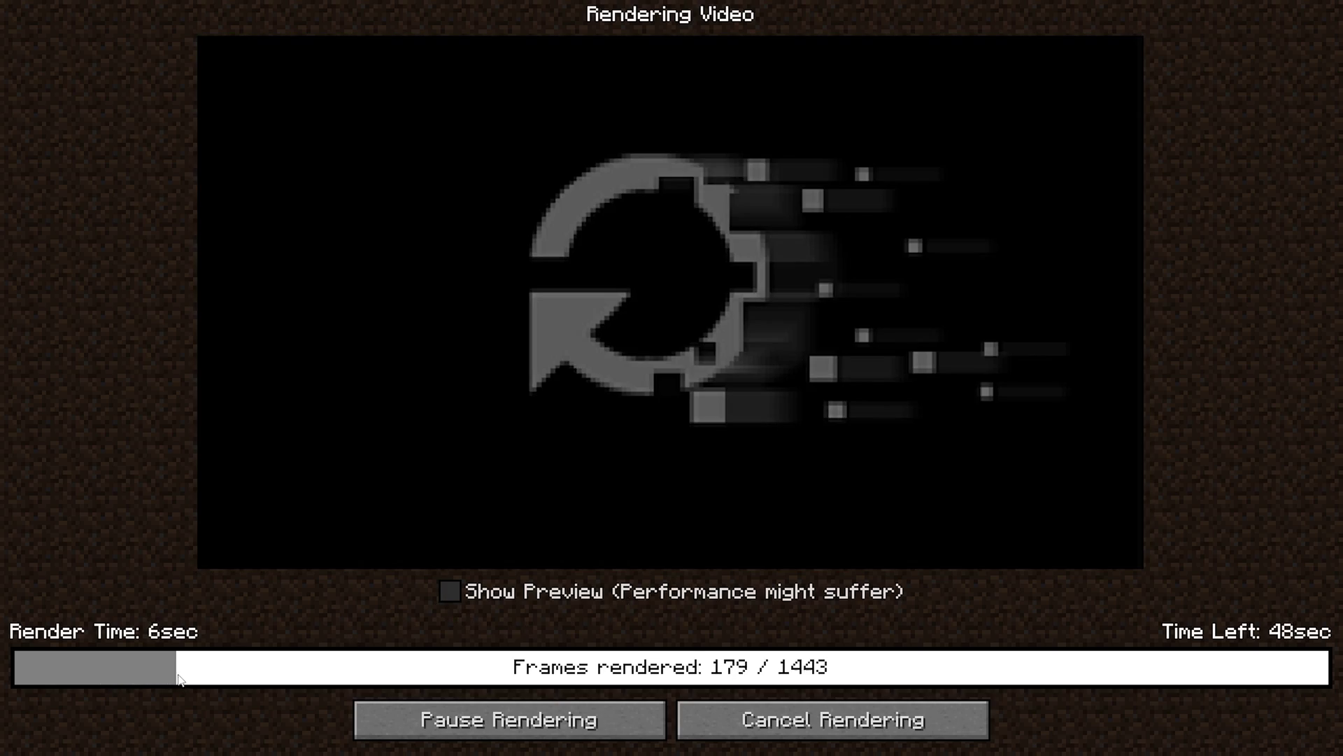
click(456, 592)
click(458, 590)
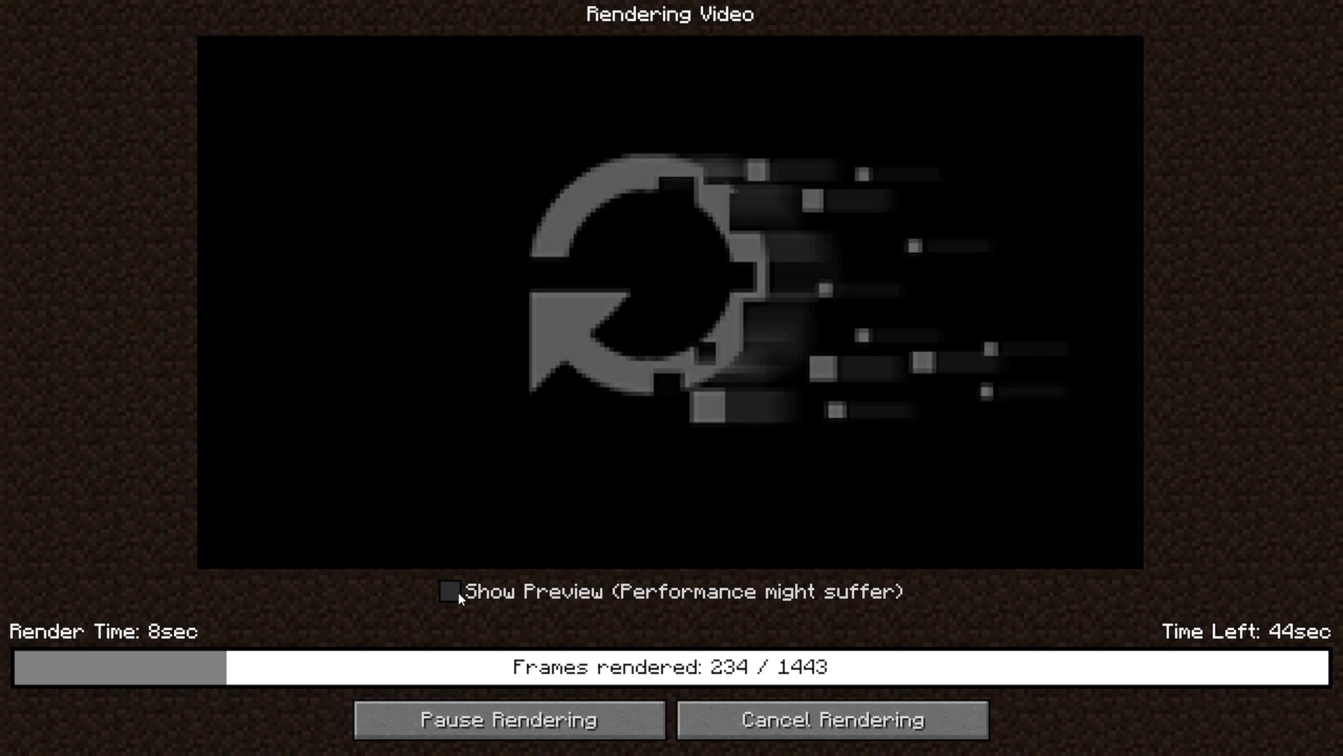